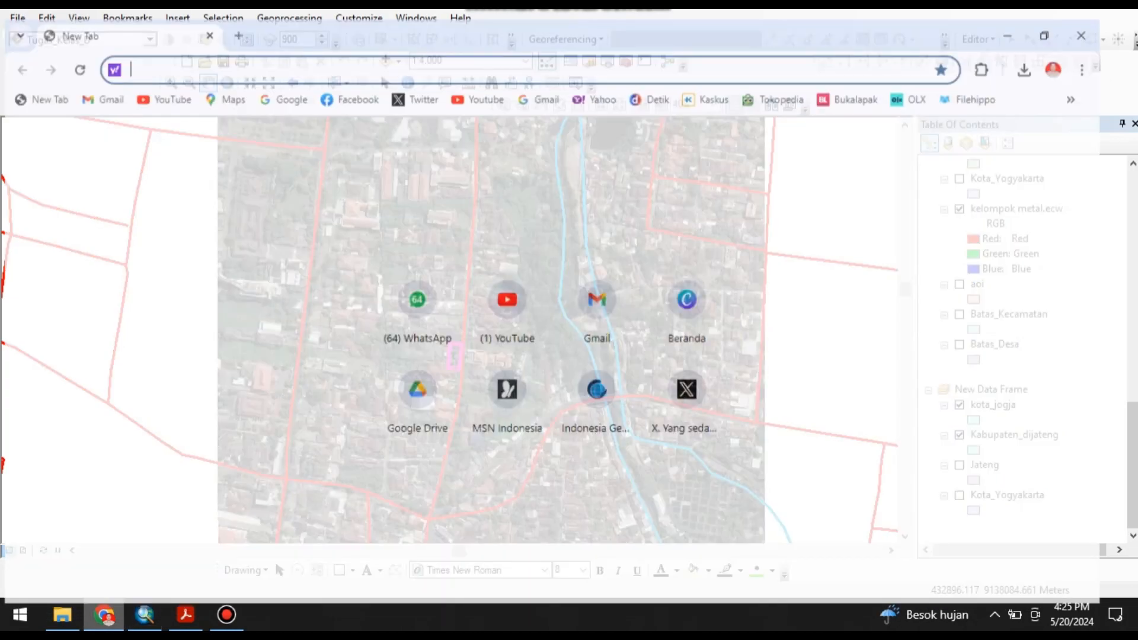
# Search the web for "usgs earth explorer" and open the EarthExplorer site.
pyautogui.write('usgs')
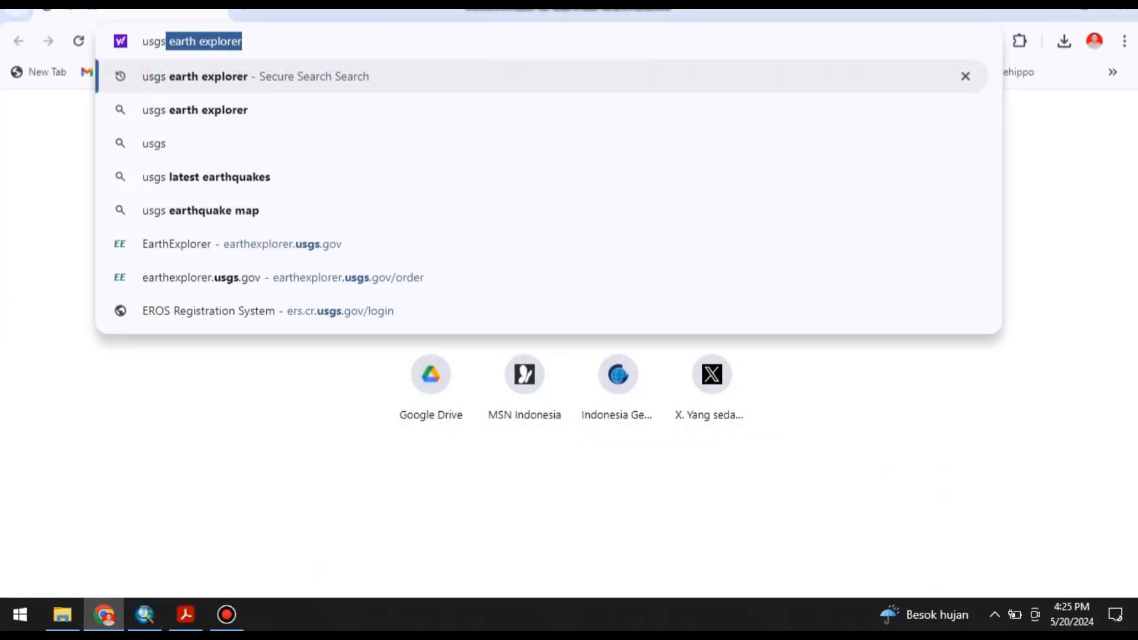
pyautogui.press('Return')
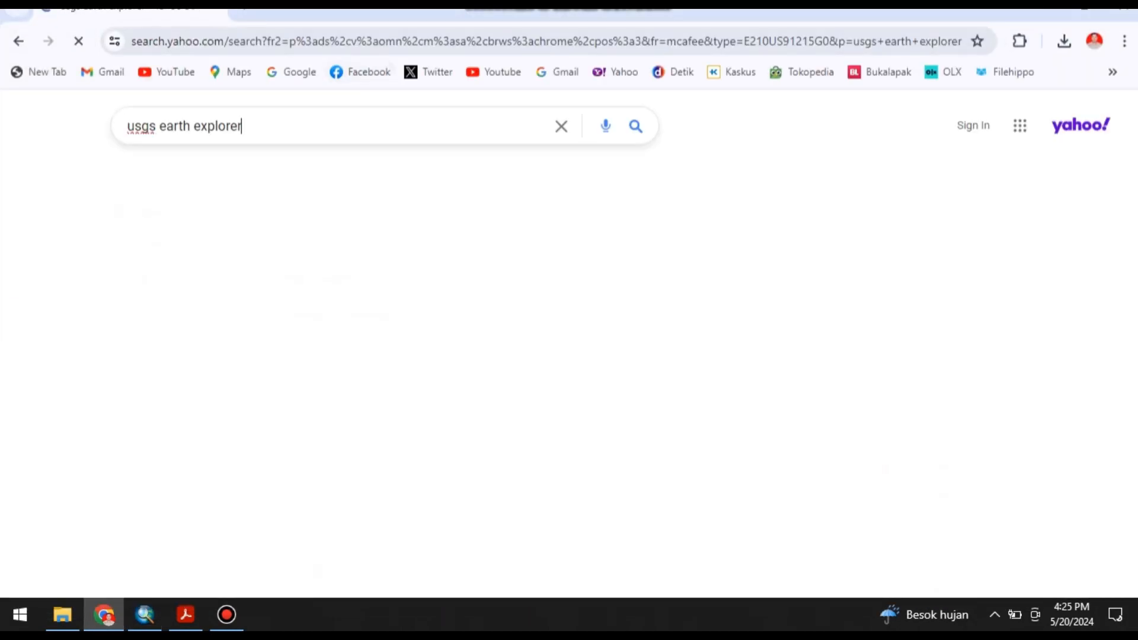
pyautogui.click(196, 262)
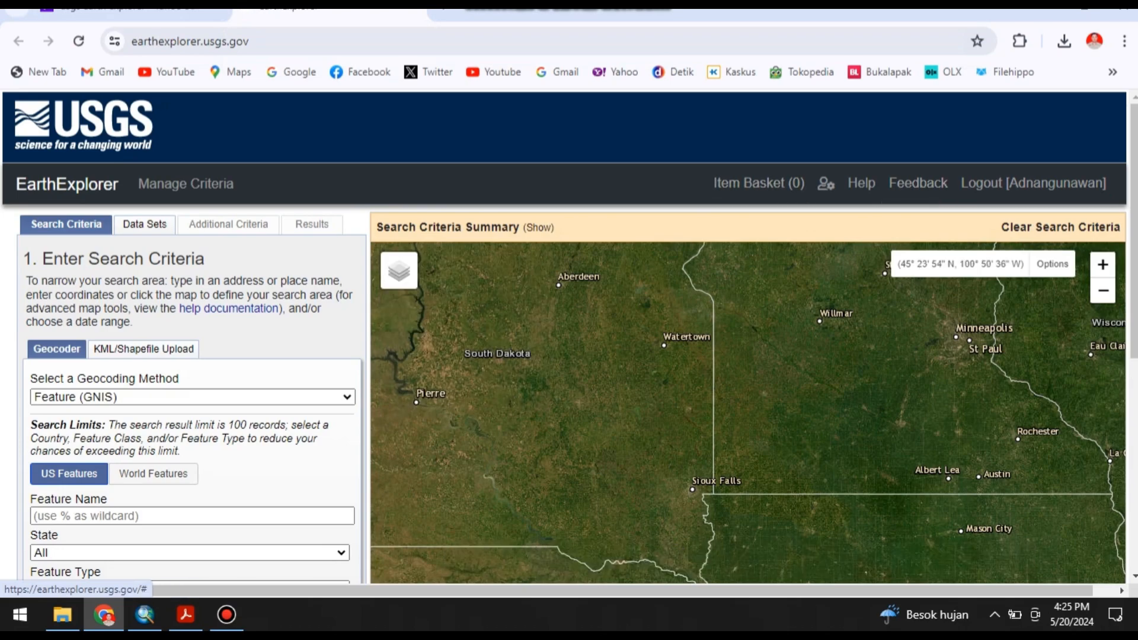
# Geocode "jogja" with the Address/Place method and add the Yogyakarta, Indonesia result as the search location.
pyautogui.scroll(-1, 192, 356)
pyautogui.click(193, 313)
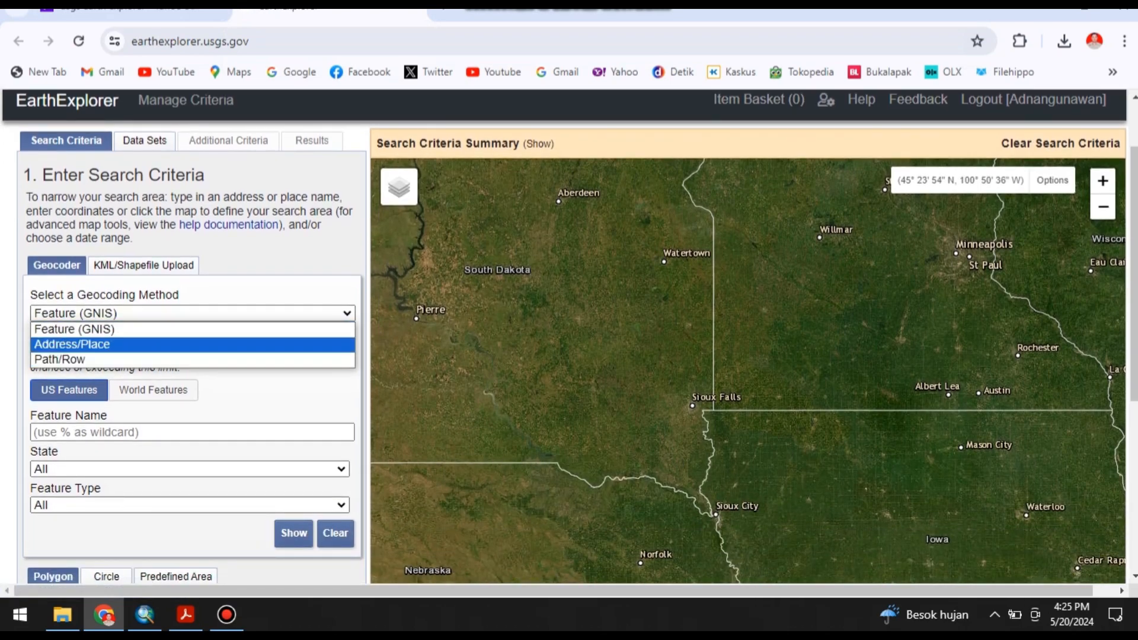
pyautogui.click(72, 344)
pyautogui.click(192, 363)
pyautogui.write('j')
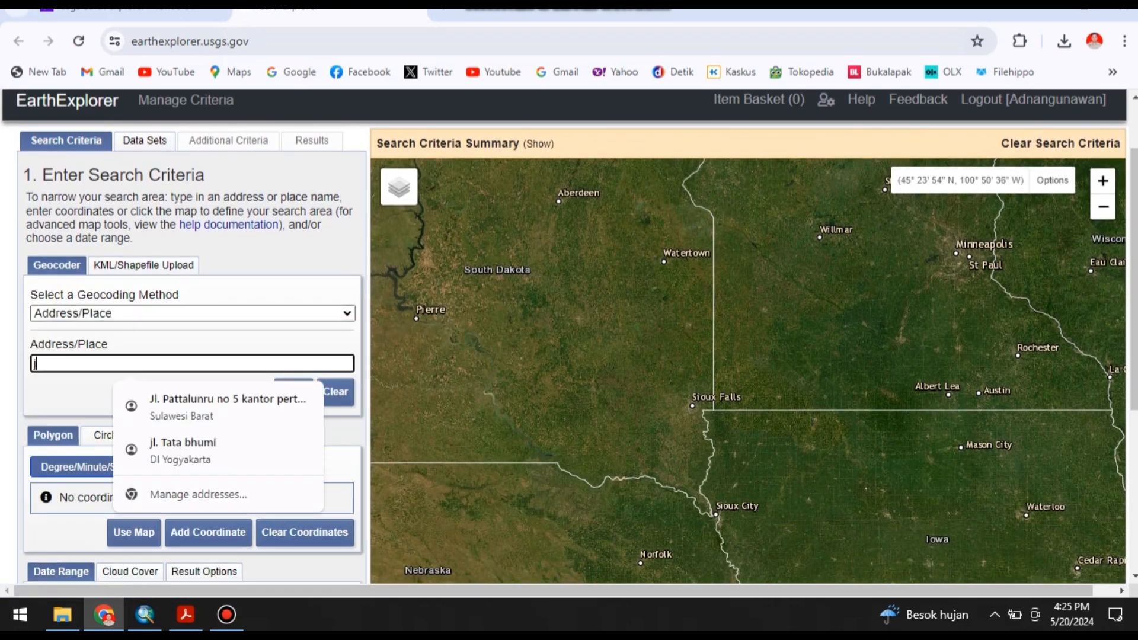
pyautogui.write('ogja')
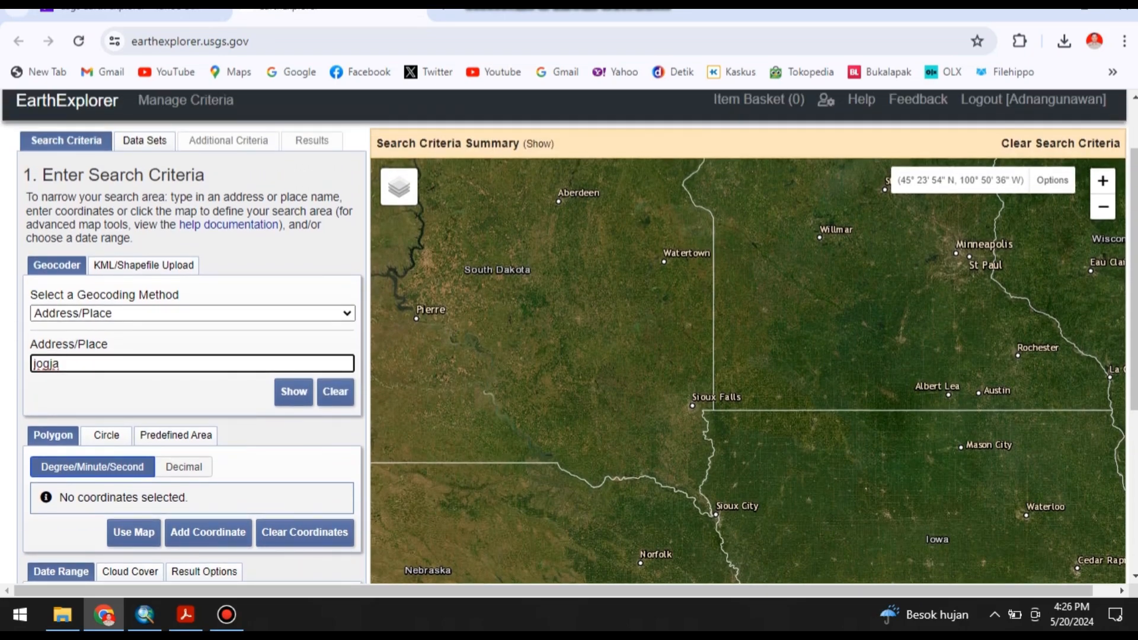
pyautogui.click(294, 392)
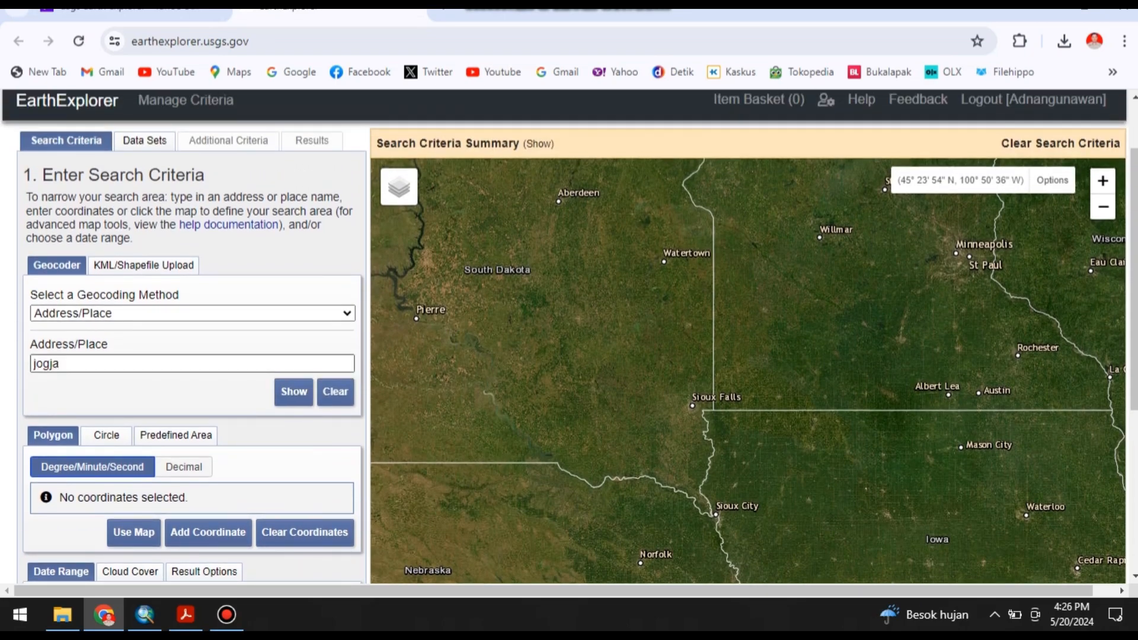
pyautogui.click(61, 364)
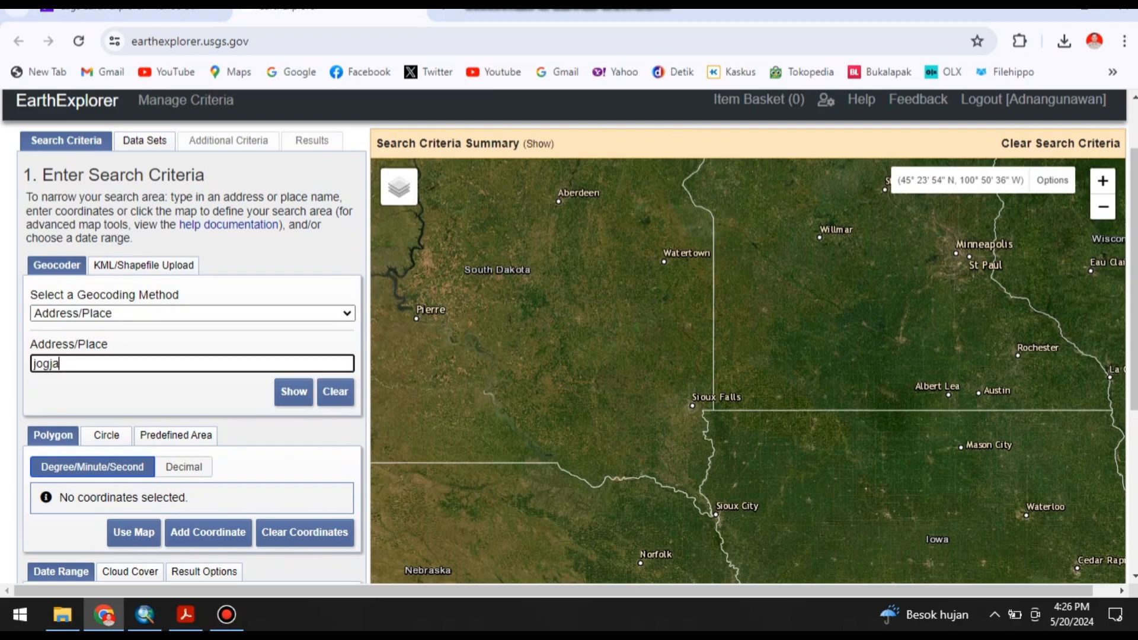
pyautogui.press('Return')
pyautogui.press('Return')
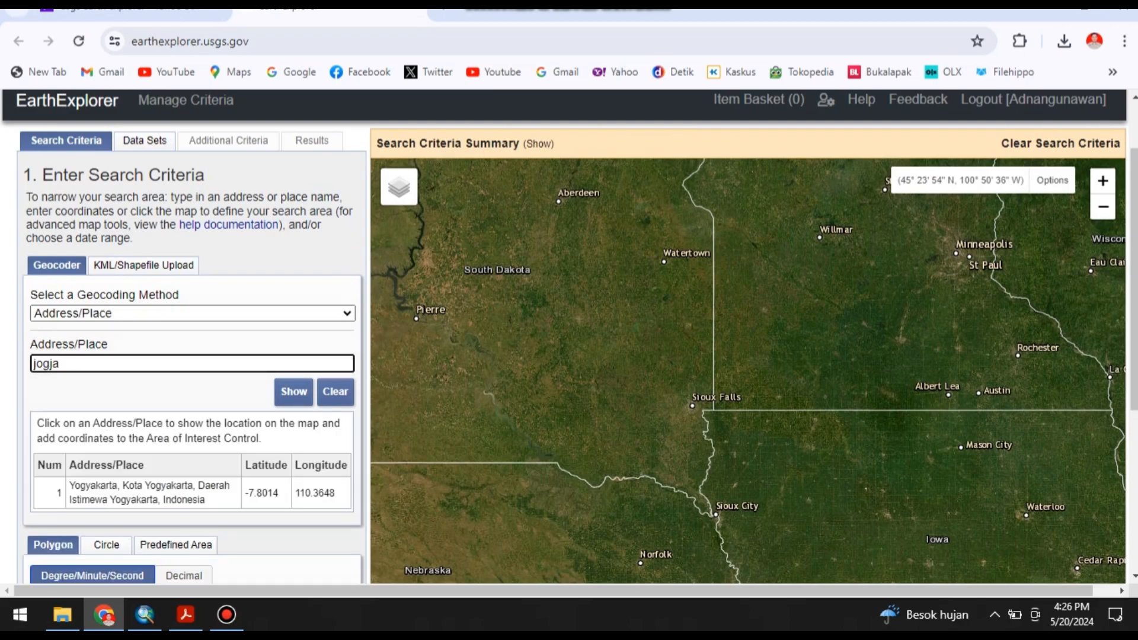
pyautogui.click(149, 492)
# Define the search polygon from a close map extent in Yogyakarta, about 07° 47' 30"–07° 47' 58" S and 110° 23' 25"–110° 23' 59" E.
pyautogui.scroll(2, 790, 480)
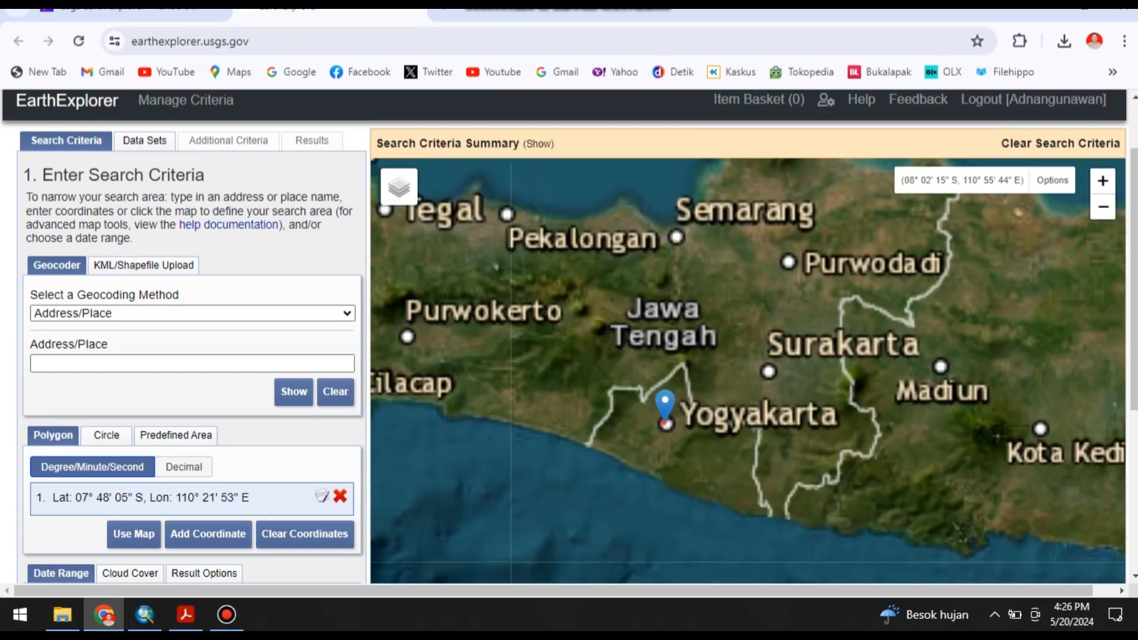
pyautogui.scroll(4, 652, 391)
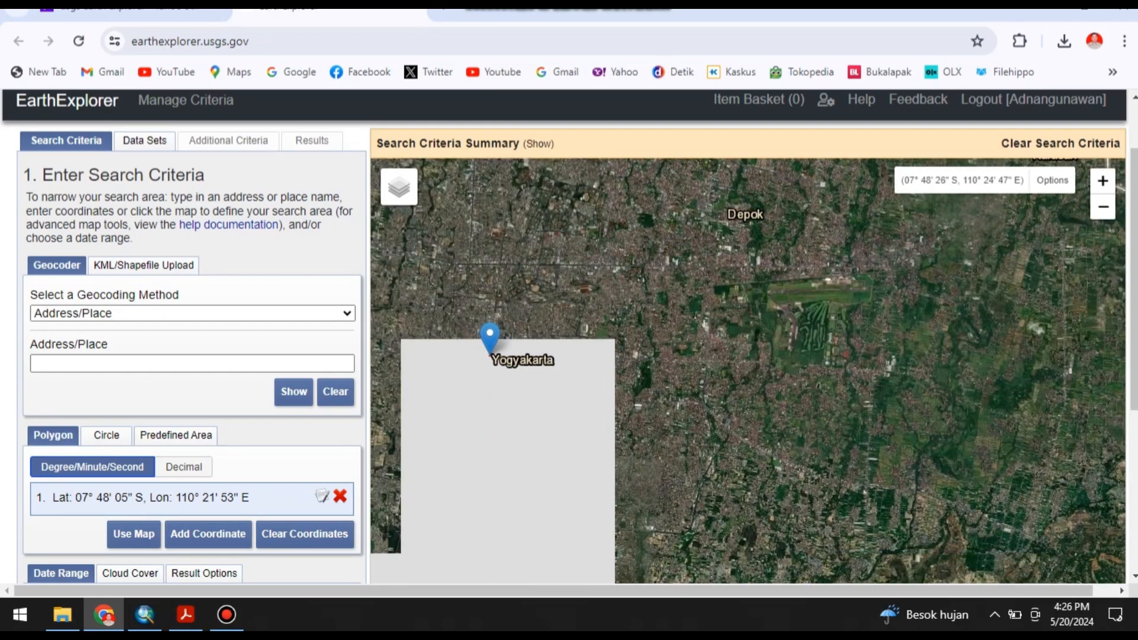
pyautogui.scroll(2, 741, 356)
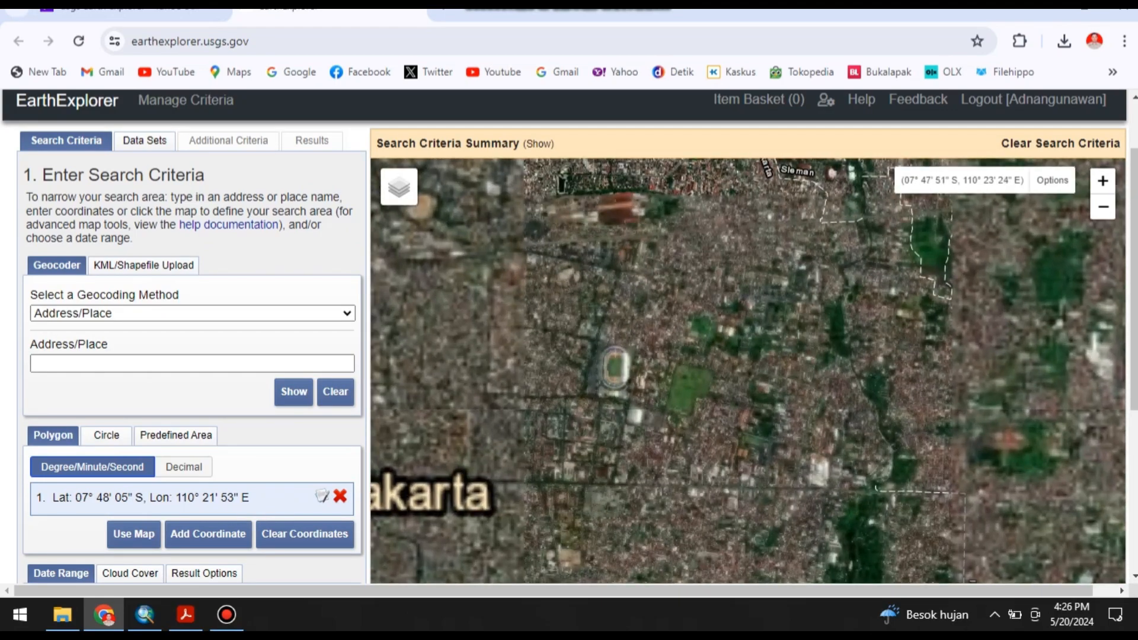
pyautogui.scroll(2, 746, 370)
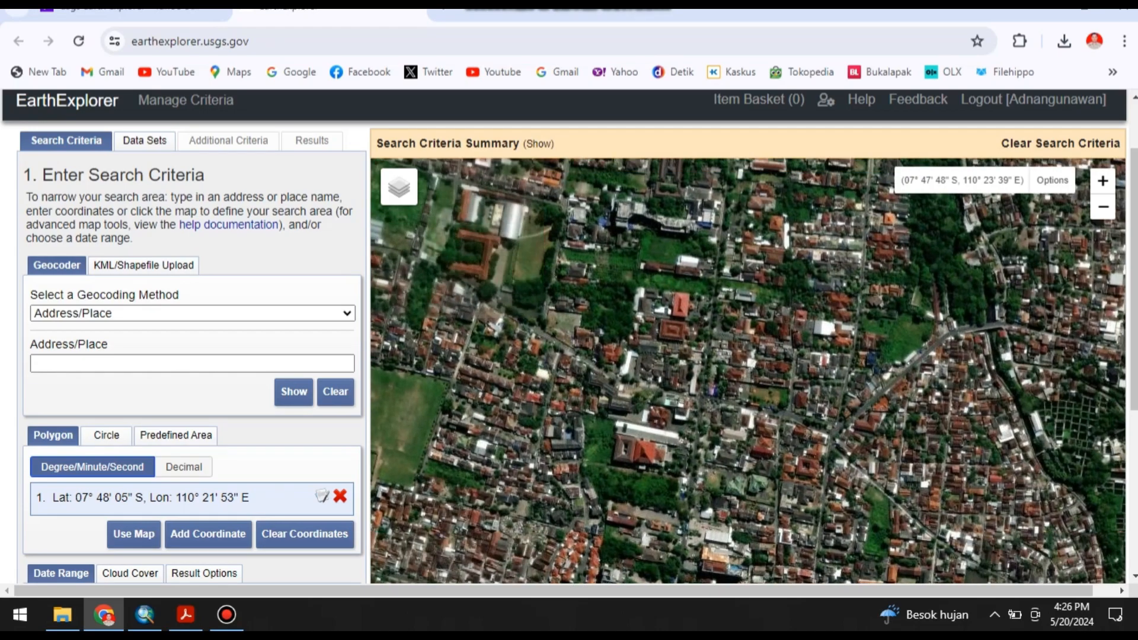
pyautogui.scroll(-1, 747, 371)
pyautogui.scroll(2, 747, 355)
pyautogui.scroll(-1, 741, 320)
pyautogui.moveTo(741, 290); pyautogui.dragTo(708, 371)
pyautogui.scroll(-1, 726, 341)
pyautogui.scroll(1, 746, 326)
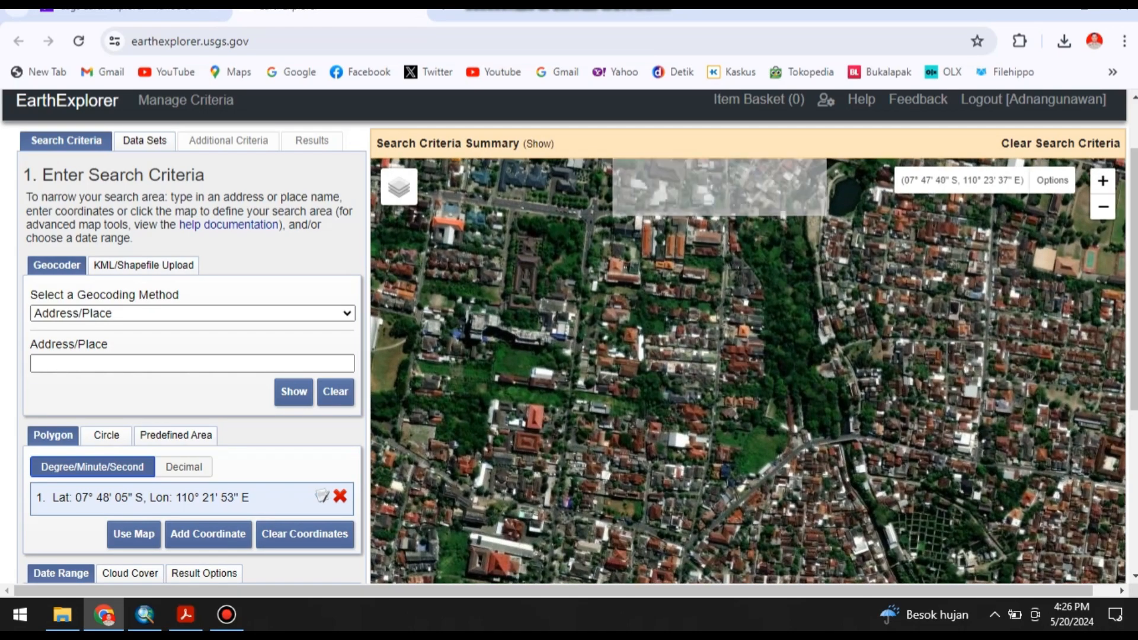
pyautogui.scroll(-2, 193, 385)
pyautogui.scroll(-3, 133, 403)
pyautogui.scroll(4, 133, 403)
pyautogui.scroll(-1, 133, 403)
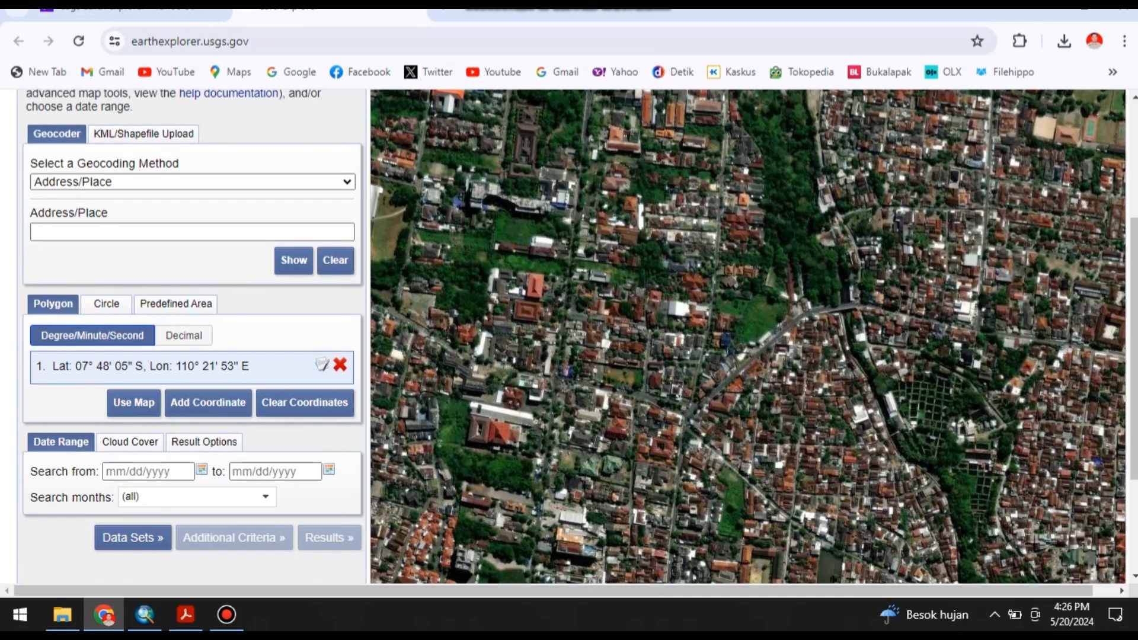
pyautogui.click(133, 402)
# Move the polygon's western corners to about 07° 47' 33" S, 110° 23' 35" E and 07° 47' 46" S, 110° 23' 33" E.
pyautogui.scroll(-2, 702, 403)
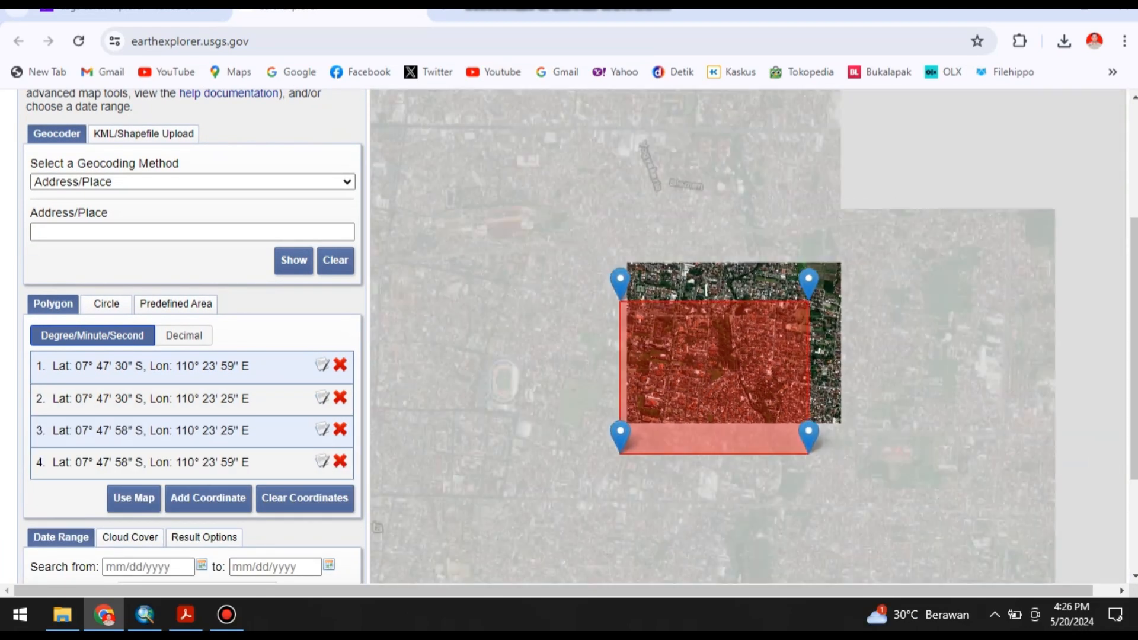
pyautogui.scroll(1, 684, 355)
pyautogui.moveTo(561, 228); pyautogui.dragTo(723, 311)
pyautogui.moveTo(561, 531); pyautogui.dragTo(736, 386)
pyautogui.scroll(1, 868, 417)
pyautogui.scroll(1, 809, 370)
pyautogui.scroll(-2, 642, 357)
pyautogui.scroll(1, 578, 349)
pyautogui.moveTo(583, 354)
pyautogui.mouseDown()
pyautogui.moveTo(554, 356)
pyautogui.moveTo(535, 414)
pyautogui.mouseUp()
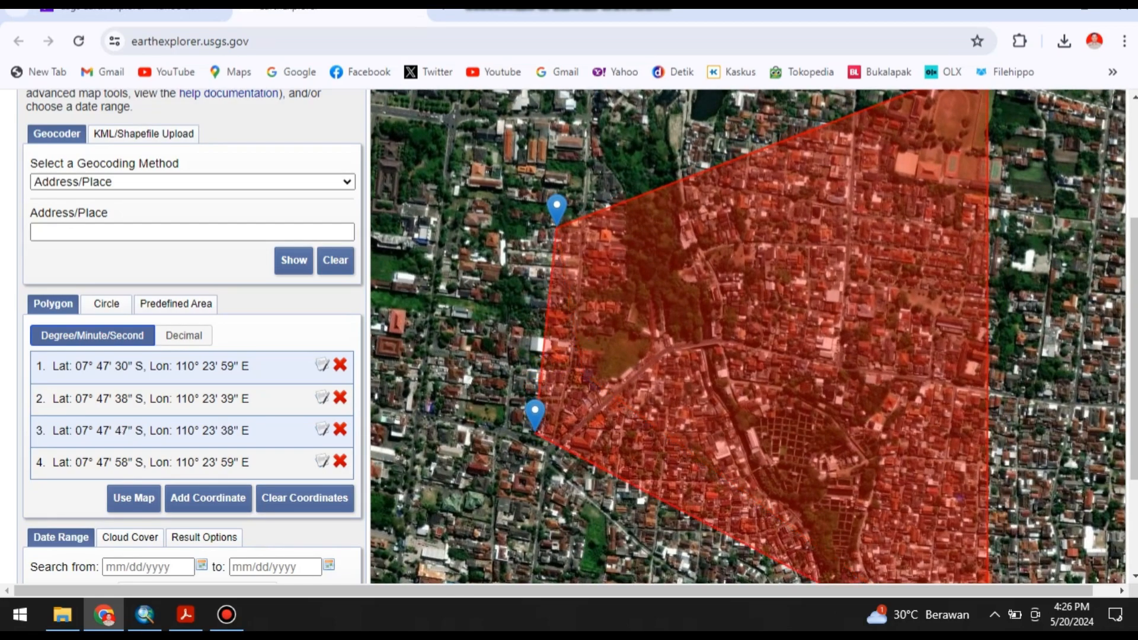
pyautogui.moveTo(555, 207)
pyautogui.mouseDown()
pyautogui.moveTo(434, 140)
pyautogui.moveTo(456, 110)
pyautogui.mouseUp()
pyautogui.moveTo(534, 414); pyautogui.dragTo(422, 388)
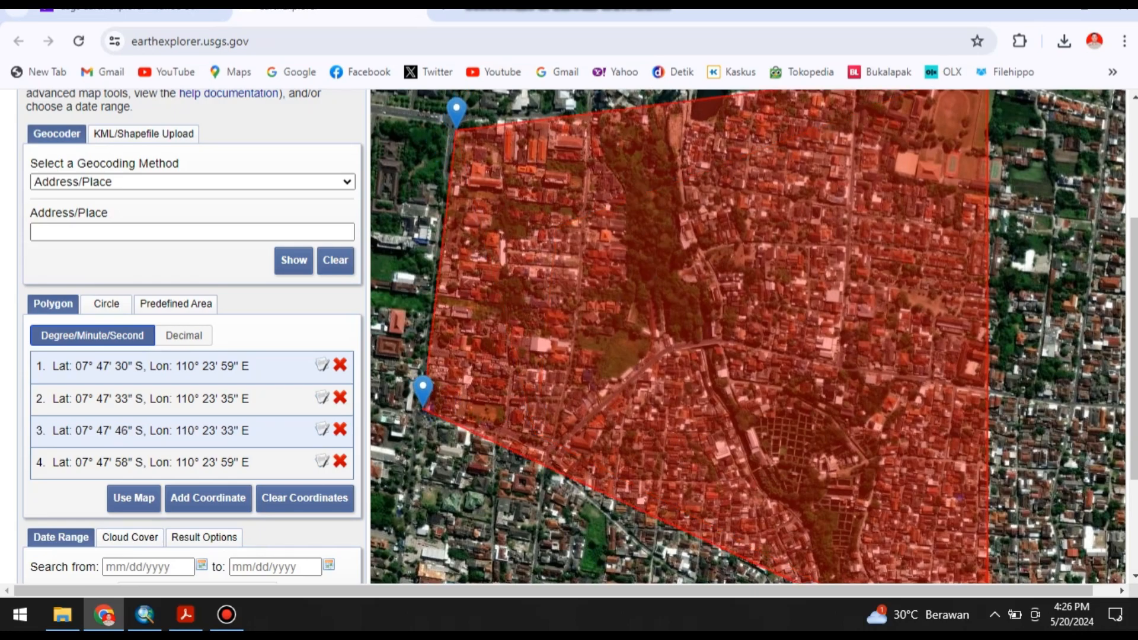
# Reshape the polygon's eastern side with three vertices at about 110° 23' 46"–47" E, at latitudes 07° 47' 35", 07° 47' 41" and 07° 47' 47" S.
pyautogui.scroll(-2, 421, 388)
pyautogui.scroll(1, 602, 468)
pyautogui.moveTo(602, 463)
pyautogui.mouseDown()
pyautogui.moveTo(495, 363)
pyautogui.moveTo(833, 578)
pyautogui.moveTo(815, 533)
pyautogui.moveTo(671, 422)
pyautogui.moveTo(813, 383)
pyautogui.mouseUp()
pyautogui.click(691, 428)
pyautogui.moveTo(820, 242)
pyautogui.mouseDown()
pyautogui.moveTo(756, 278)
pyautogui.moveTo(656, 286)
pyautogui.moveTo(691, 291)
pyautogui.moveTo(673, 293)
pyautogui.mouseUp()
pyautogui.scroll(-1, 763, 297)
pyautogui.scroll(2, 756, 346)
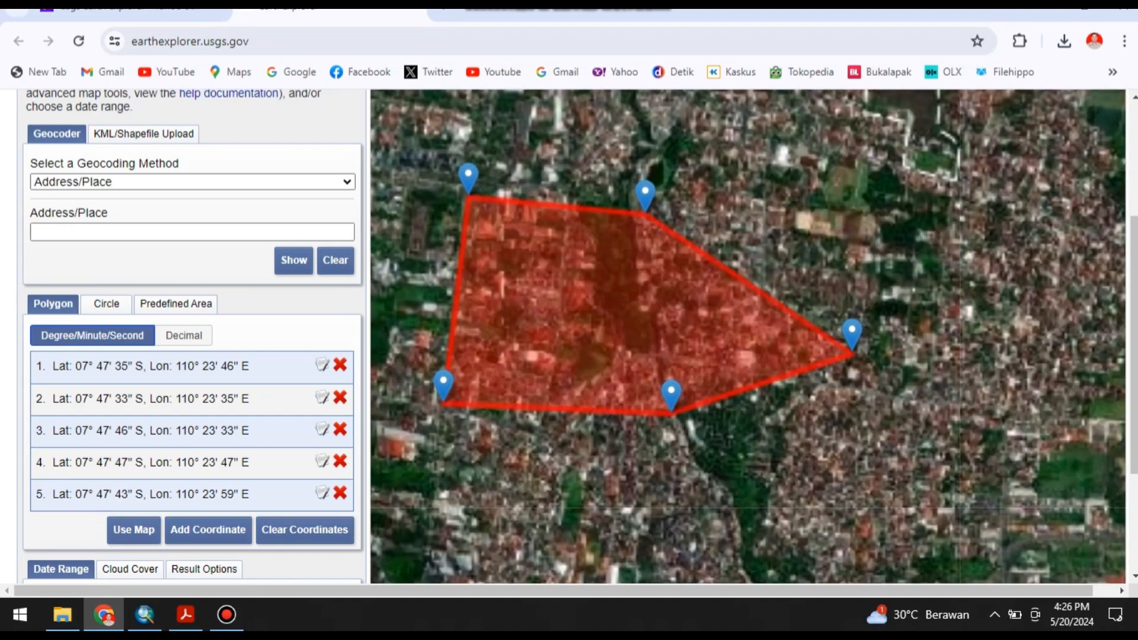
pyautogui.moveTo(883, 330); pyautogui.dragTo(618, 275)
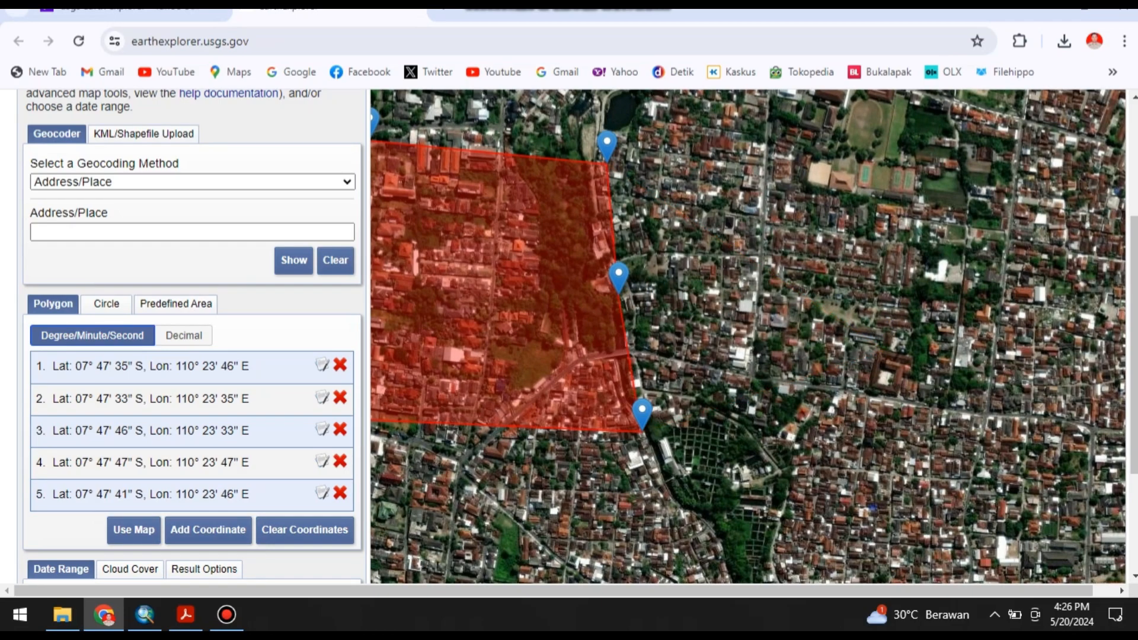
# Open the data set selection for the finished search area and expand the Digital Elevation category.
pyautogui.scroll(-1, 785, 428)
pyautogui.scroll(2, 596, 327)
pyautogui.scroll(-1, 771, 200)
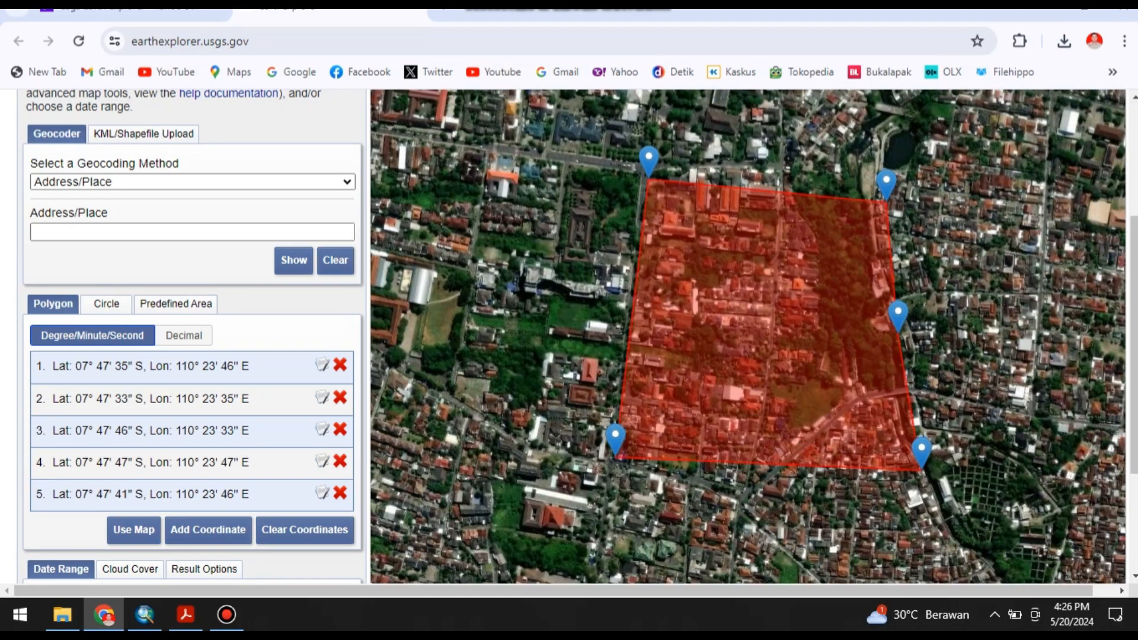
pyautogui.scroll(-1, 579, 337)
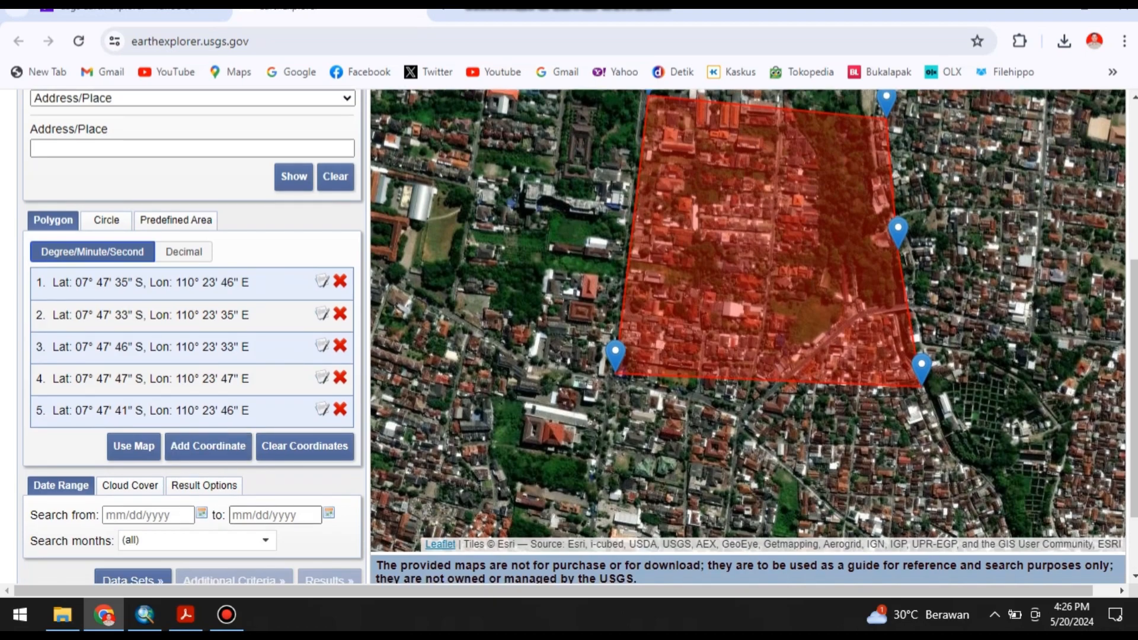
pyautogui.scroll(4, 579, 336)
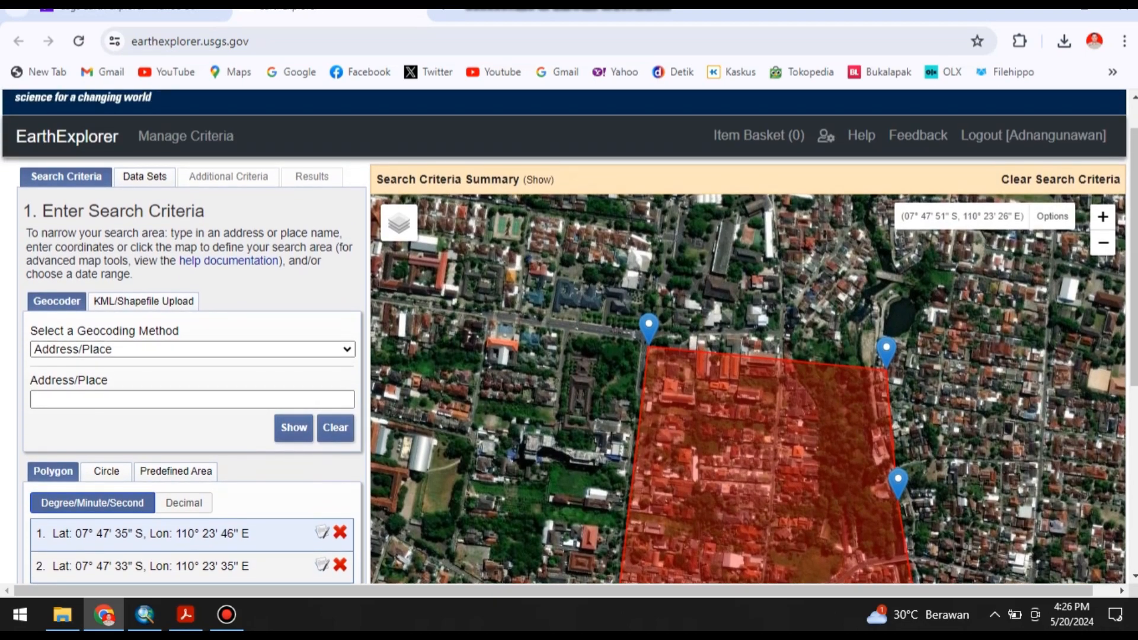
pyautogui.click(144, 177)
pyautogui.scroll(-2, 172, 284)
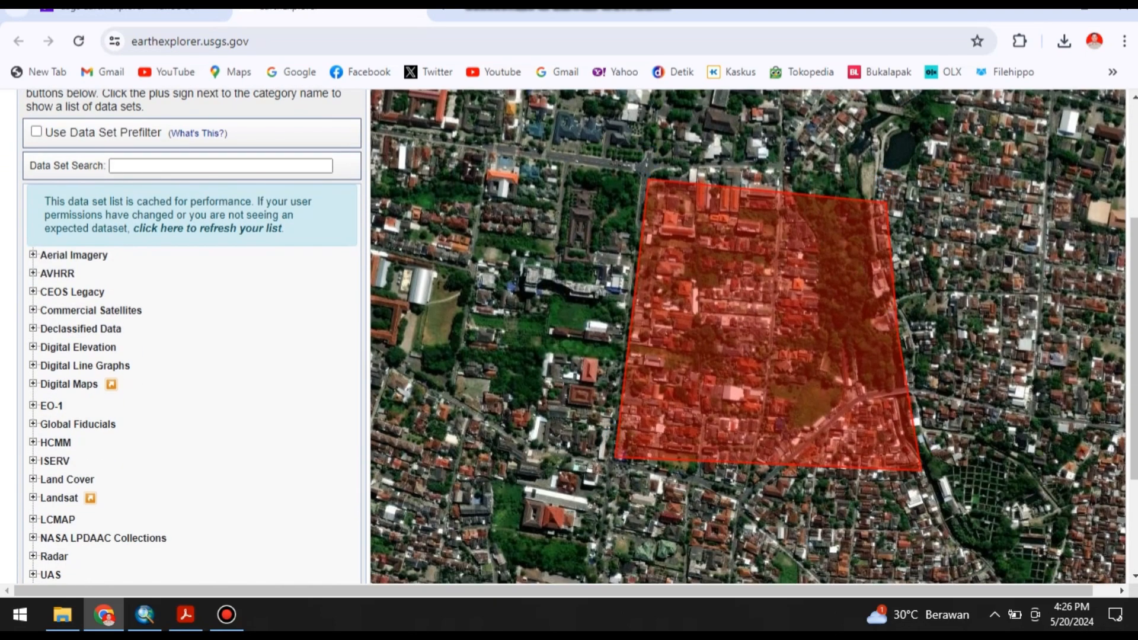
pyautogui.click(33, 347)
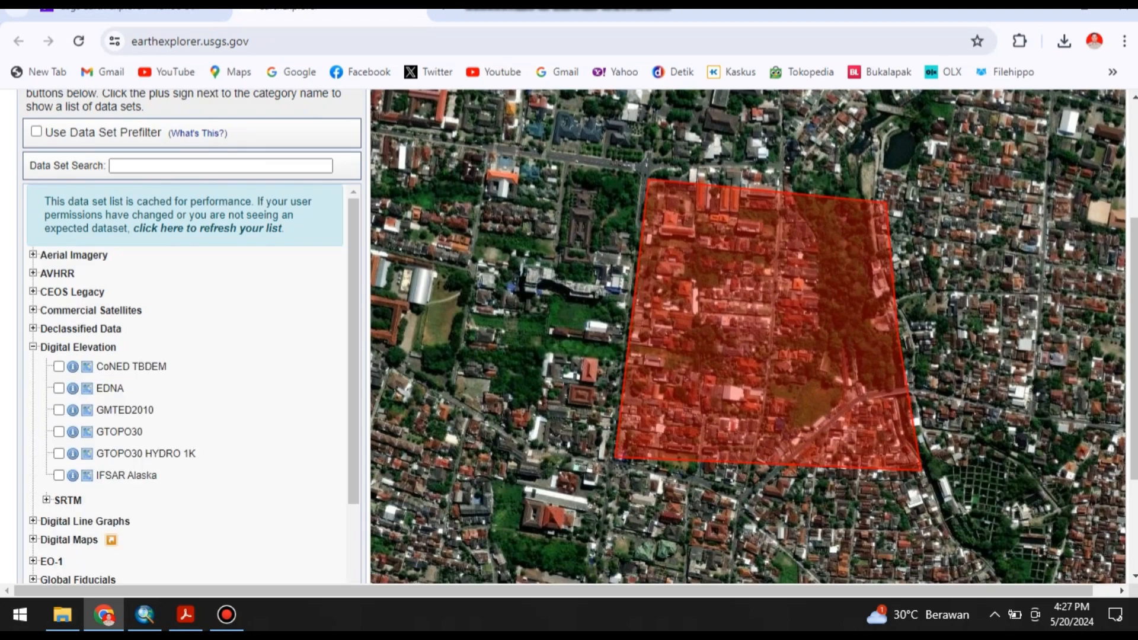
# Select the SRTM 1 Arc-Second Global data set in the SRTM group and show its search results.
pyautogui.scroll(-3, 184, 385)
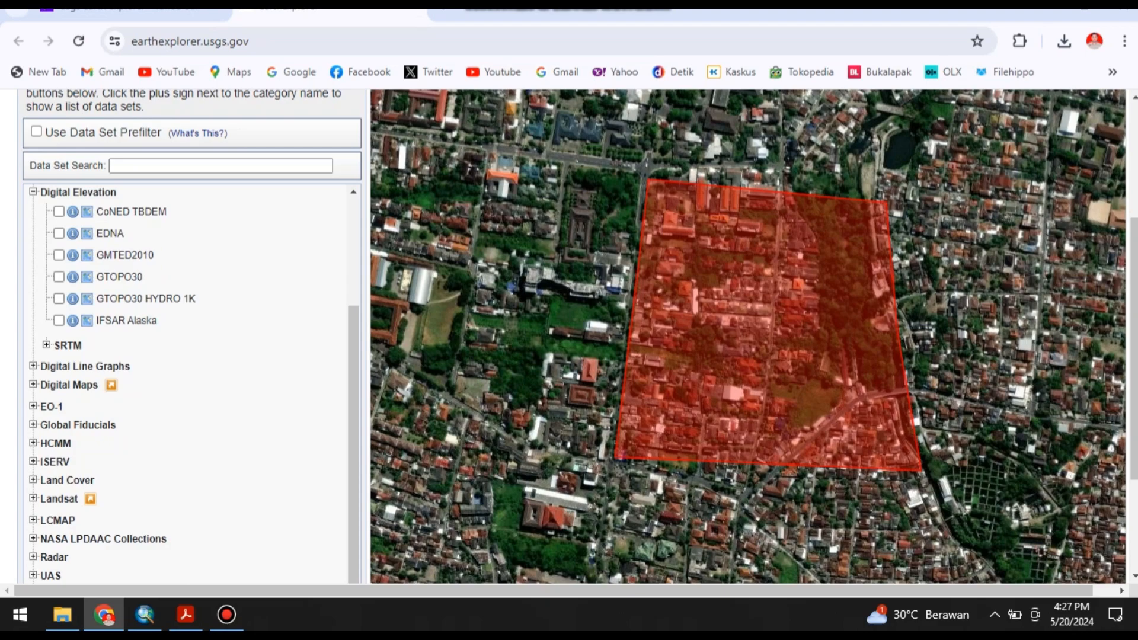
pyautogui.scroll(2, 183, 385)
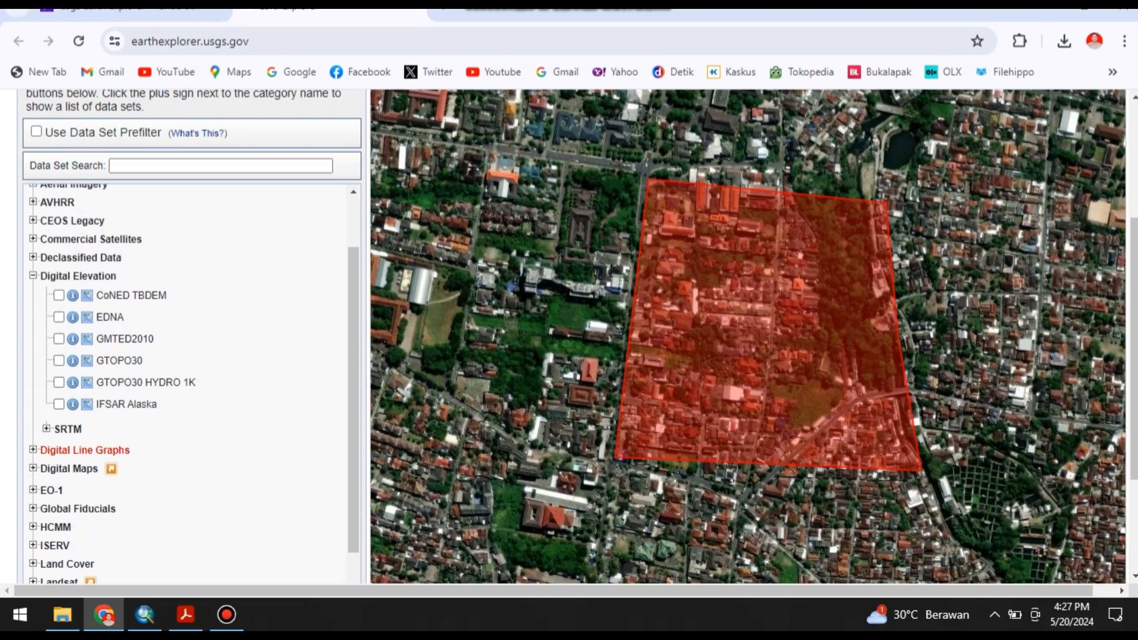
pyautogui.scroll(1, 184, 385)
pyautogui.scroll(-3, 183, 385)
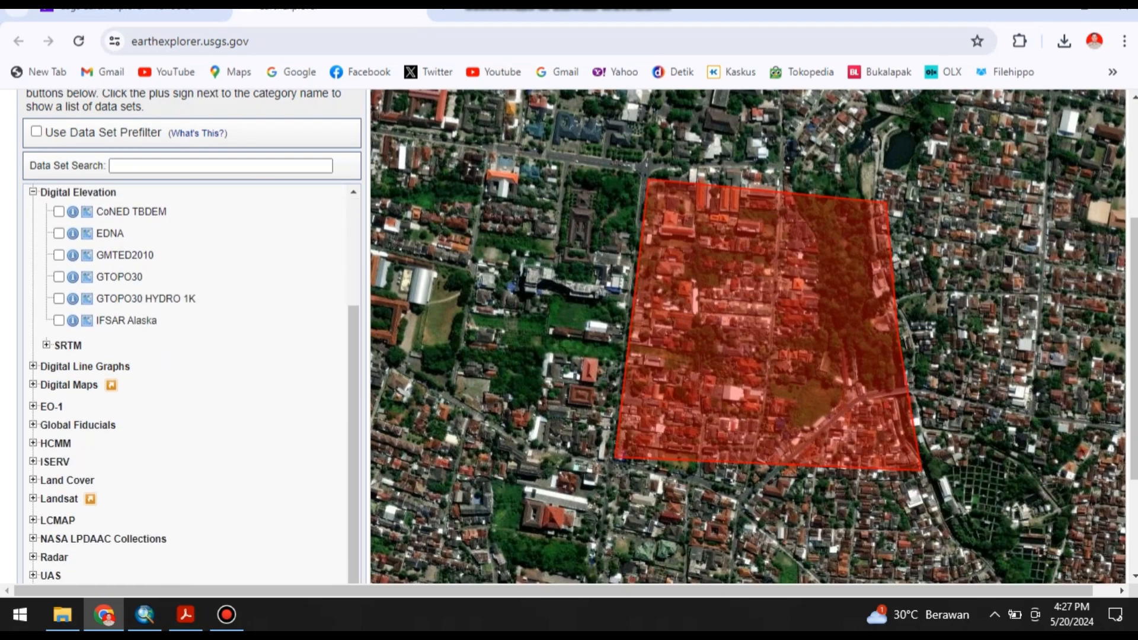
pyautogui.click(47, 345)
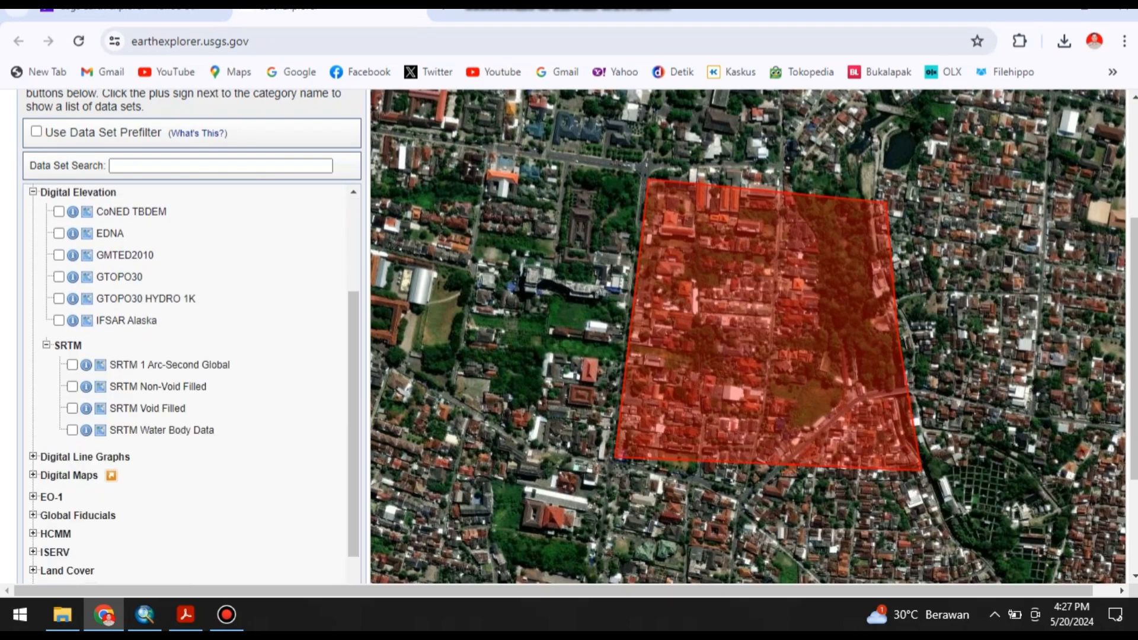
pyautogui.scroll(-5, 183, 385)
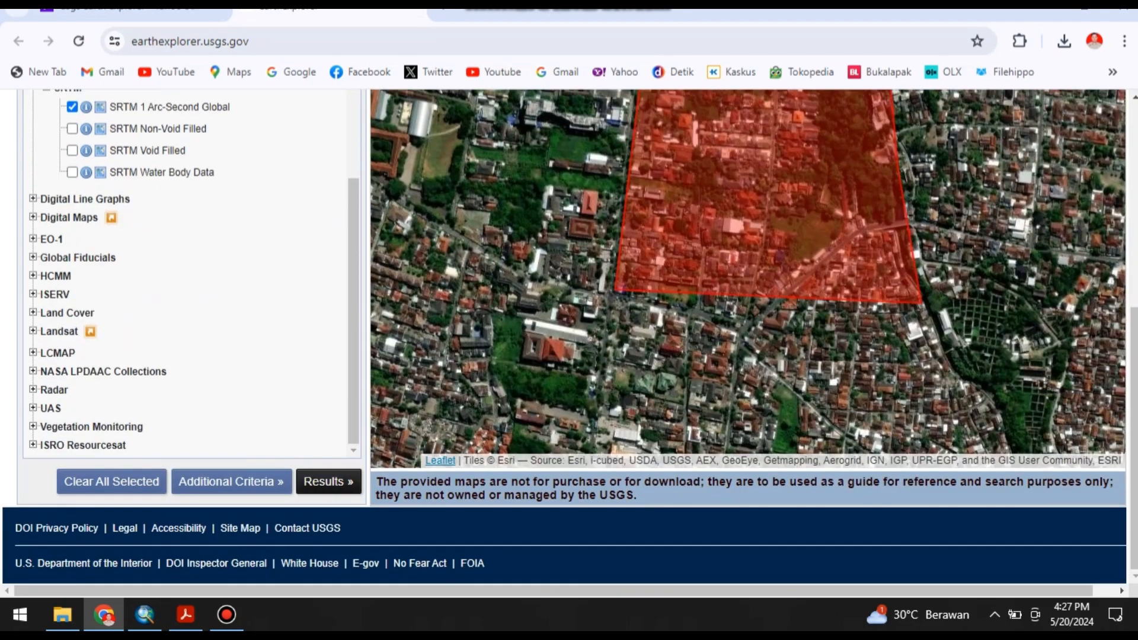
pyautogui.scroll(3, 261, 385)
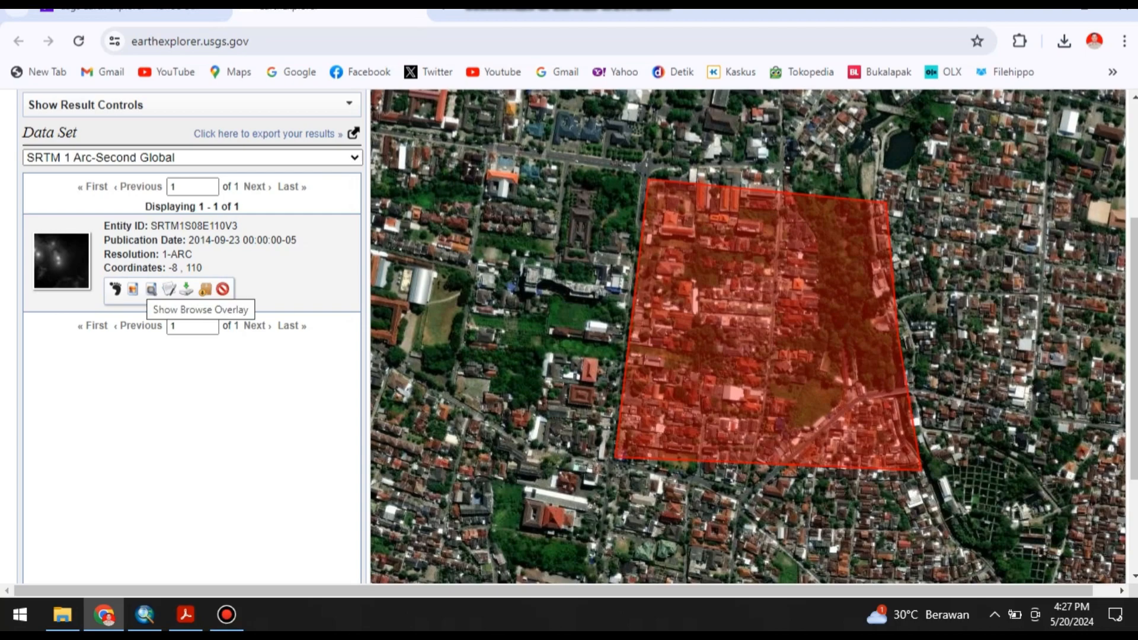
# Show the browse overlay of the SRTM scene on the map and examine its coverage around the search polygon.
pyautogui.click(133, 290)
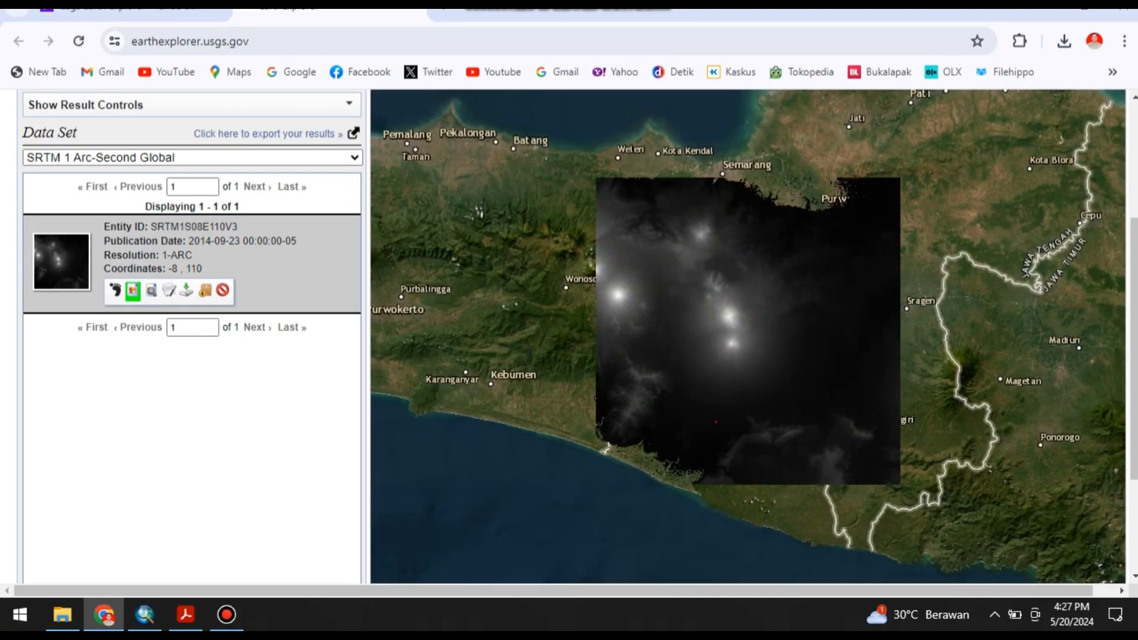
pyautogui.scroll(1, 809, 357)
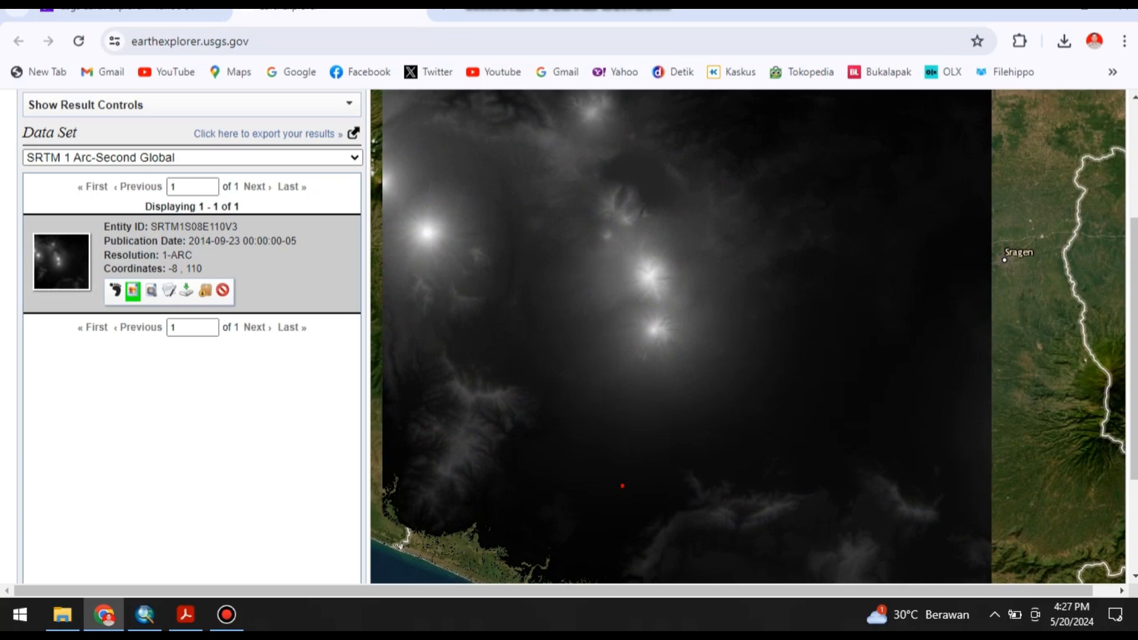
pyautogui.scroll(1, 613, 421)
pyautogui.scroll(1, 296, 439)
pyautogui.scroll(-2, 639, 357)
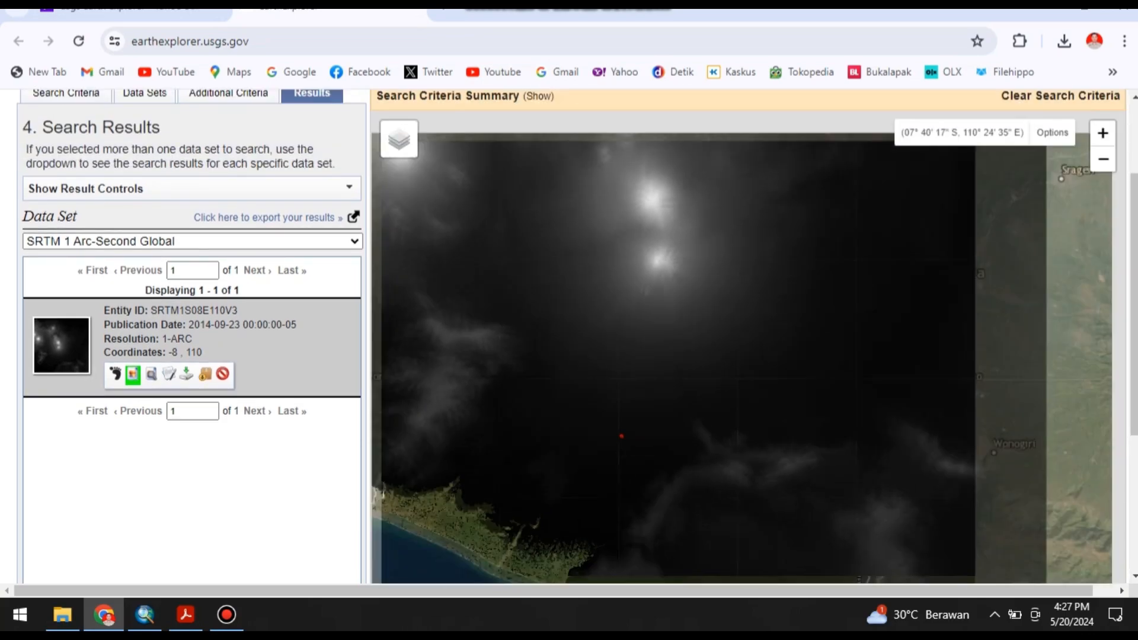
pyautogui.scroll(3, 635, 402)
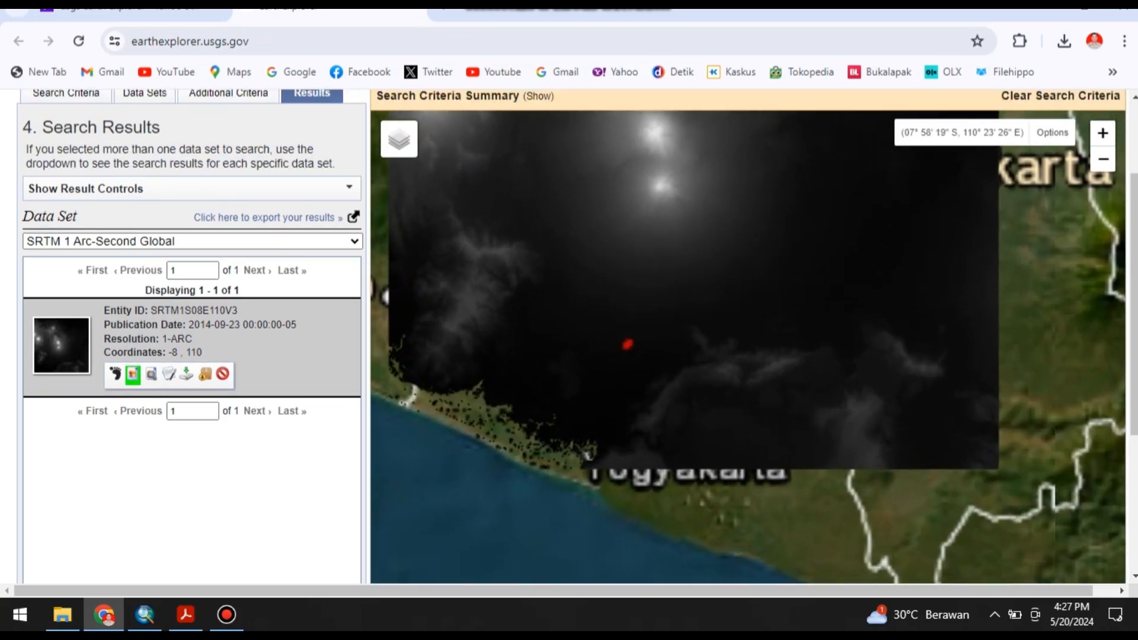
# Download the SRTM scene as GeoTIFF 1 Arc-second and close the download options.
pyautogui.scroll(-2, 629, 379)
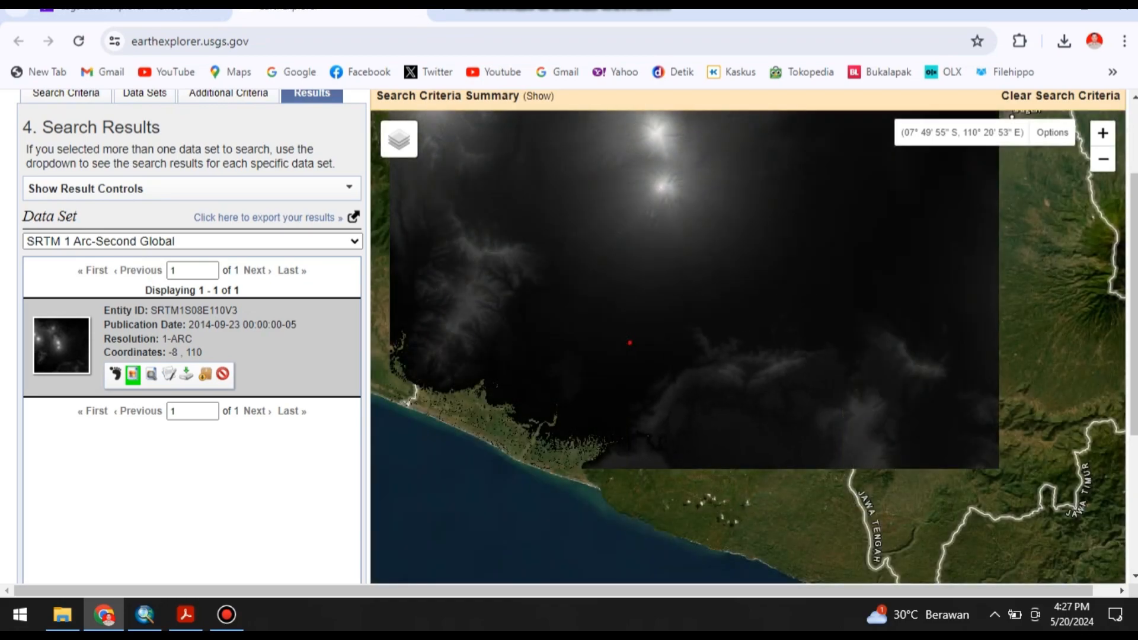
pyautogui.click(186, 374)
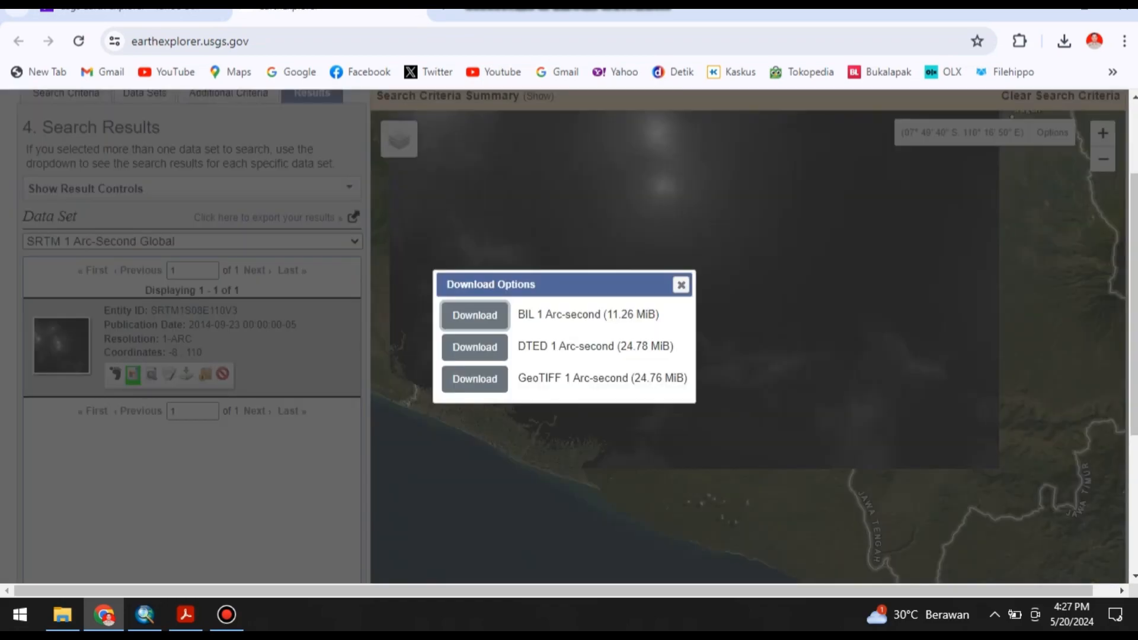
pyautogui.click(474, 379)
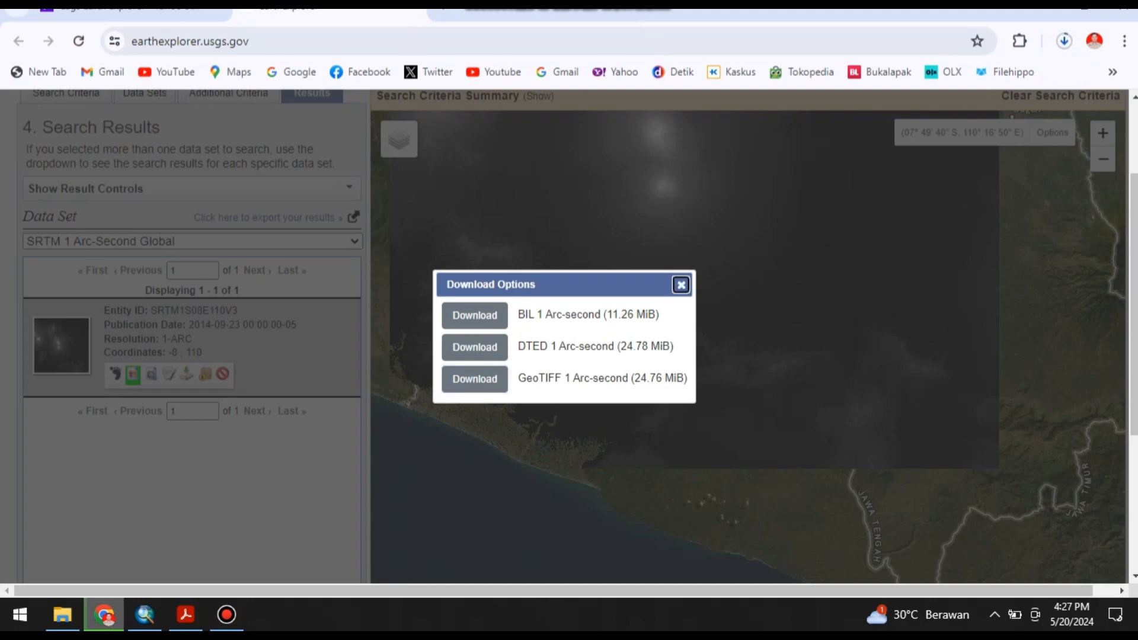
pyautogui.click(681, 285)
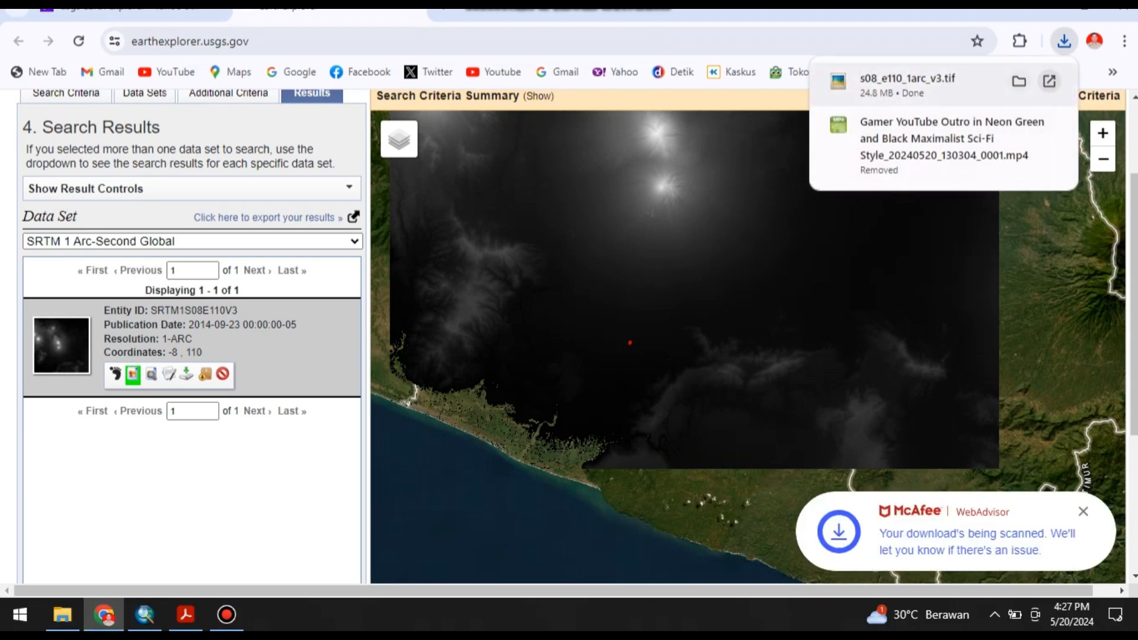
# Move the downloaded s08_e110_1arc_v3 file from Downloads to the KEMAMPUAN TANAH folder on drive E:.
pyautogui.click(1018, 81)
pyautogui.rightClick(277, 204)
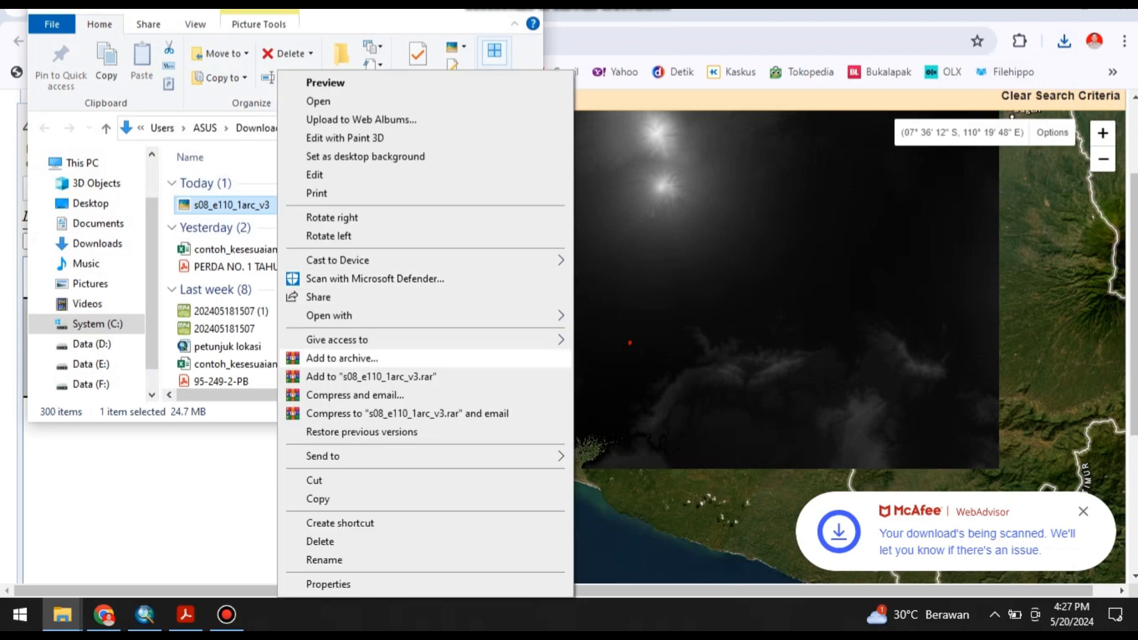
pyautogui.click(315, 481)
pyautogui.click(91, 365)
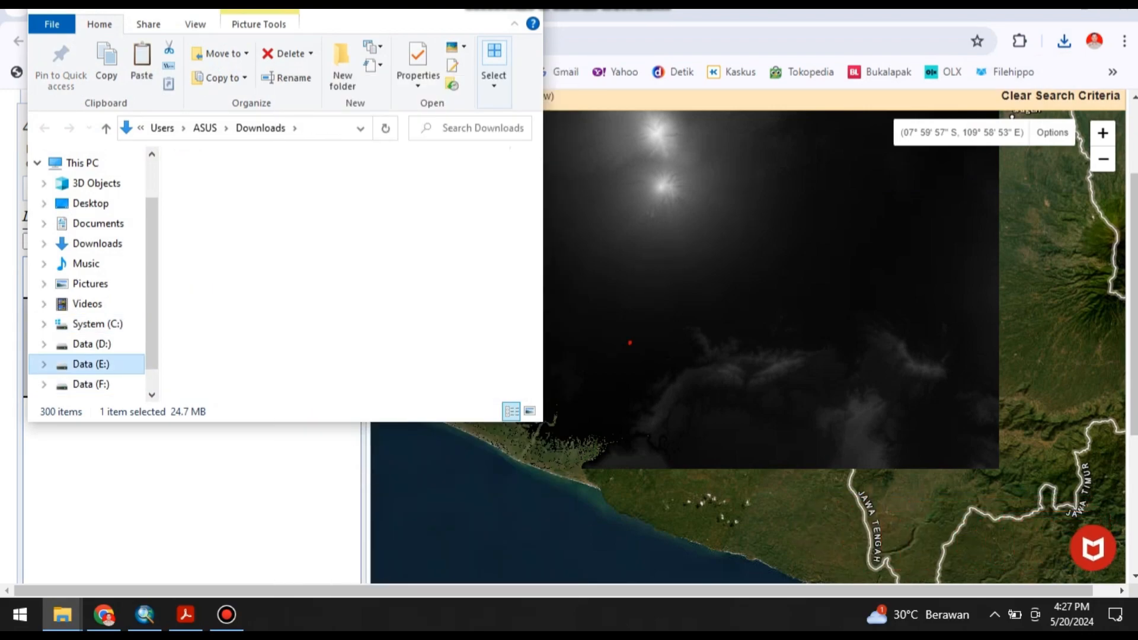
pyautogui.scroll(-7, 290, 298)
pyautogui.scroll(1, 290, 297)
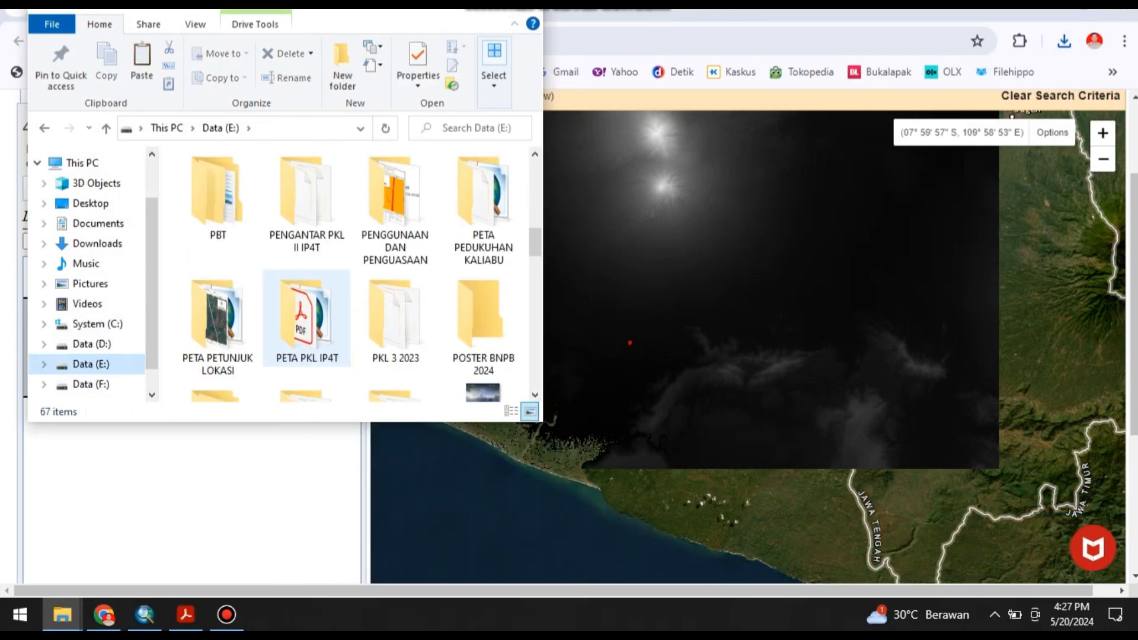
pyautogui.scroll(2, 306, 323)
pyautogui.doubleClick(307, 202)
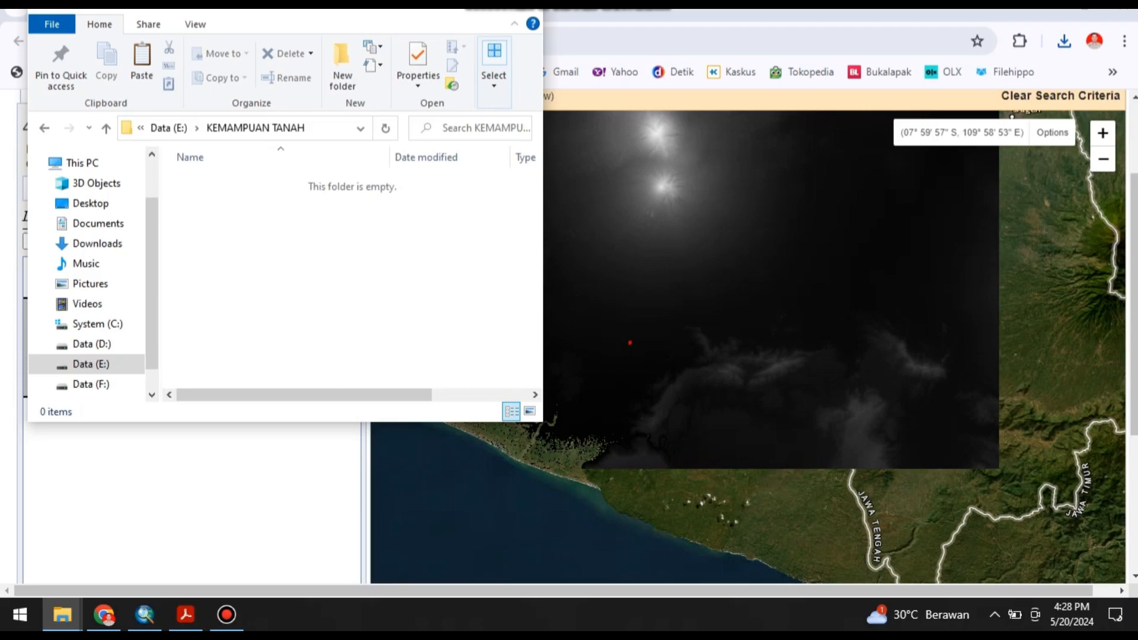
pyautogui.hotkey('ctrl', 'v')
# Switch to ArcMap and turn off the kelompok metal.ecw layer.
pyautogui.hotkey('alt', 'Tab')
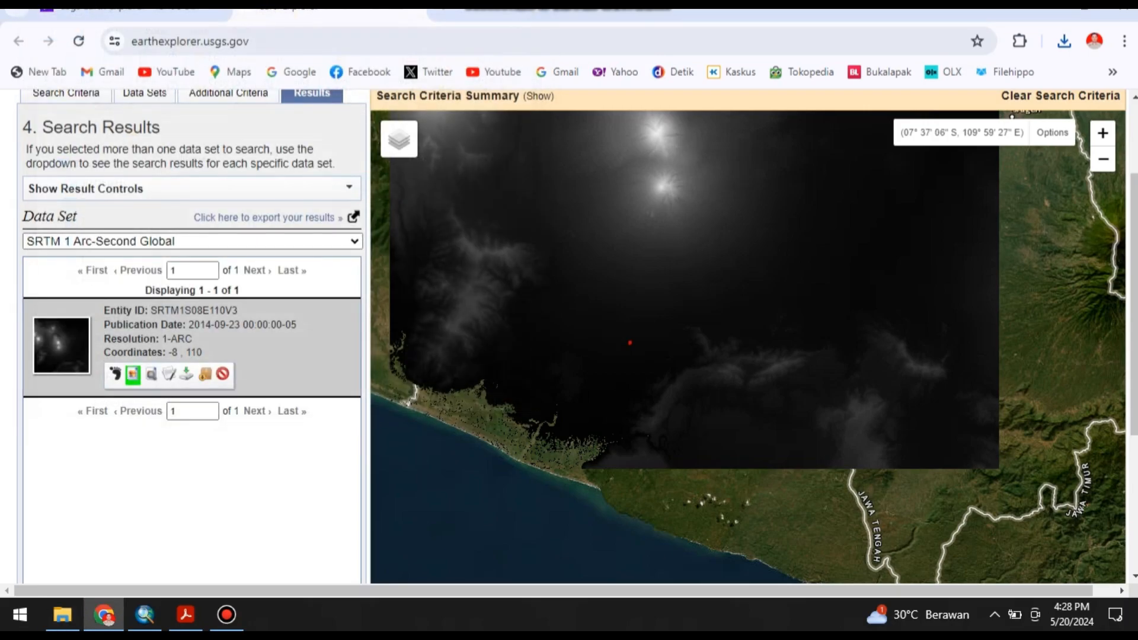
pyautogui.click(145, 614)
pyautogui.scroll(-1, 643, 391)
pyautogui.scroll(2, 642, 391)
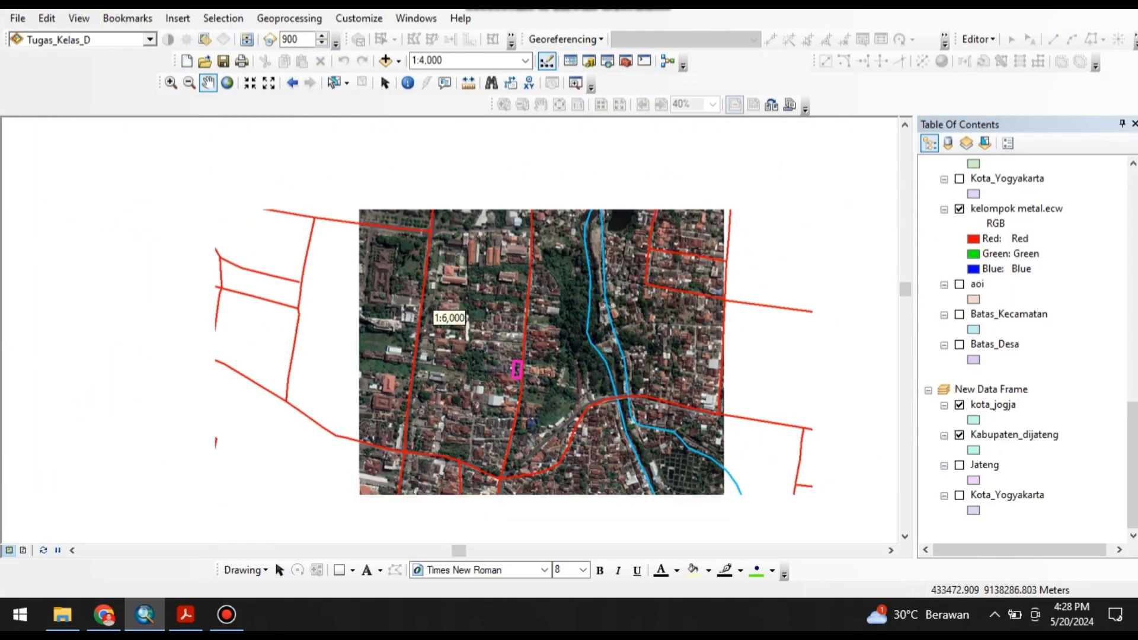
pyautogui.scroll(3, 1024, 350)
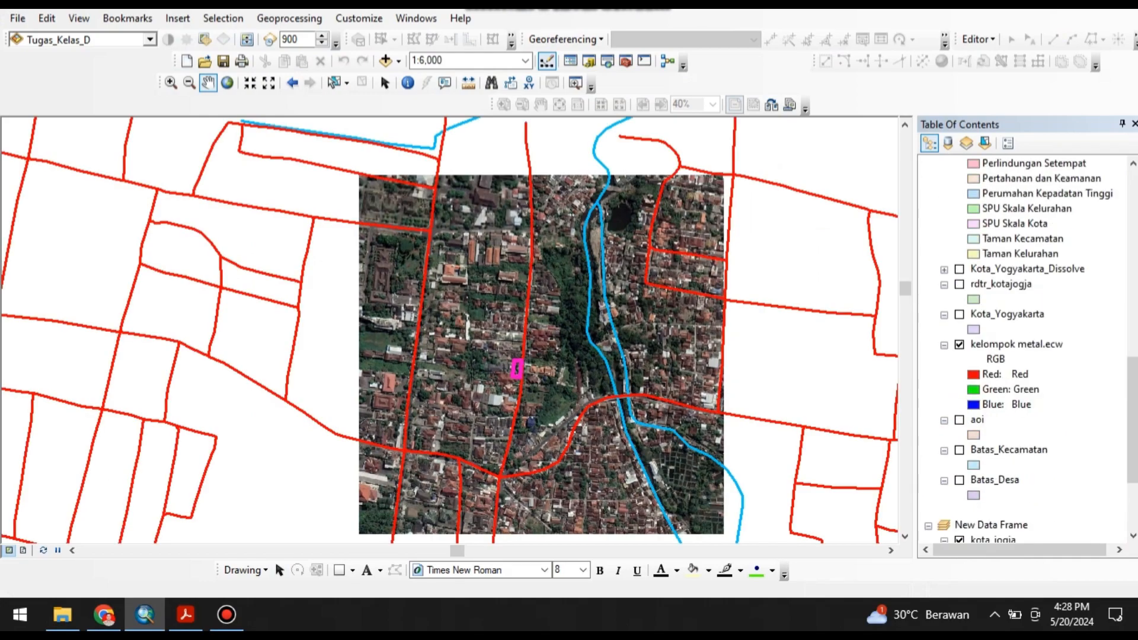
pyautogui.click(959, 345)
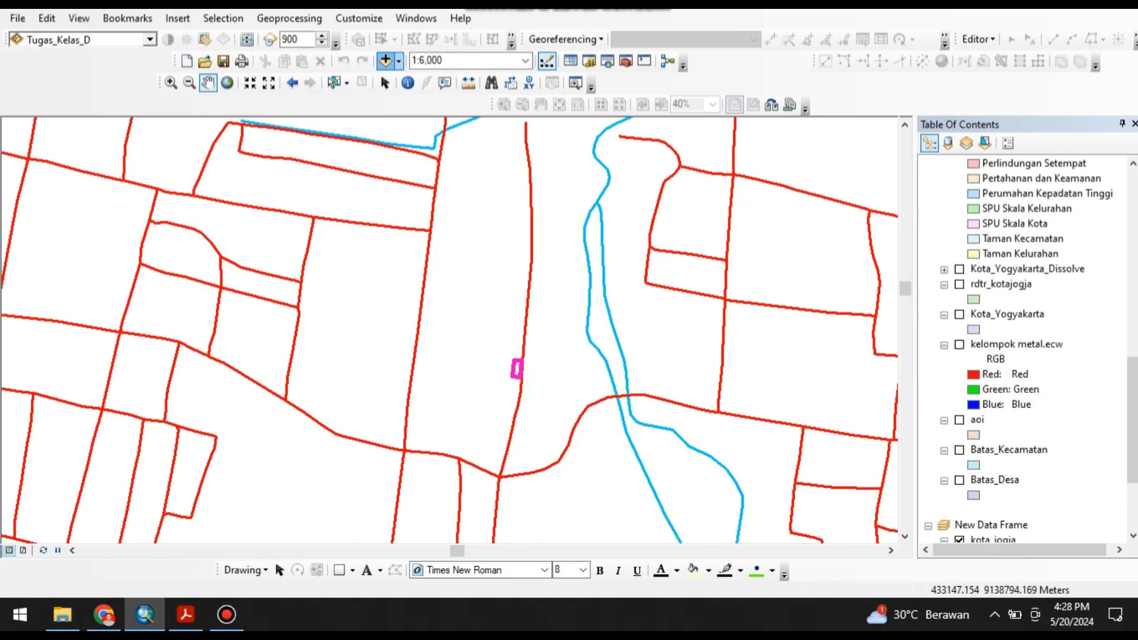
# Add the raster s08_e110_1arc_v3.tif from the KEMAMPUAN TANAH folder on drive E: to the map.
pyautogui.click(386, 61)
pyautogui.click(573, 191)
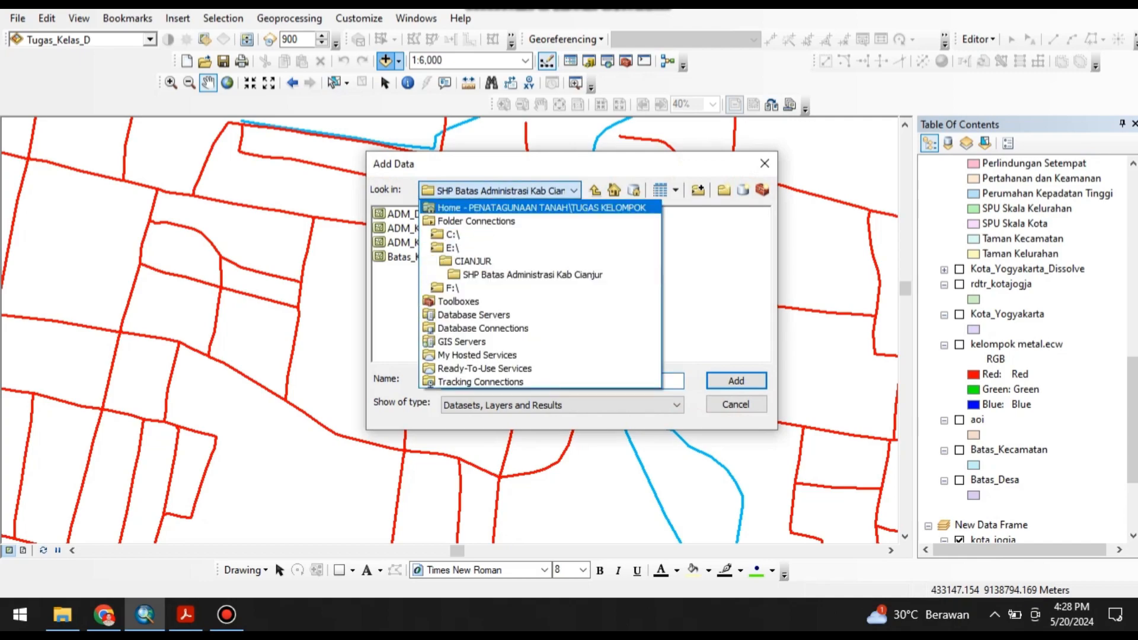
pyautogui.click(452, 248)
pyautogui.hscroll(1, 570, 273)
pyautogui.hscroll(-3, 571, 273)
pyautogui.doubleClick(693, 270)
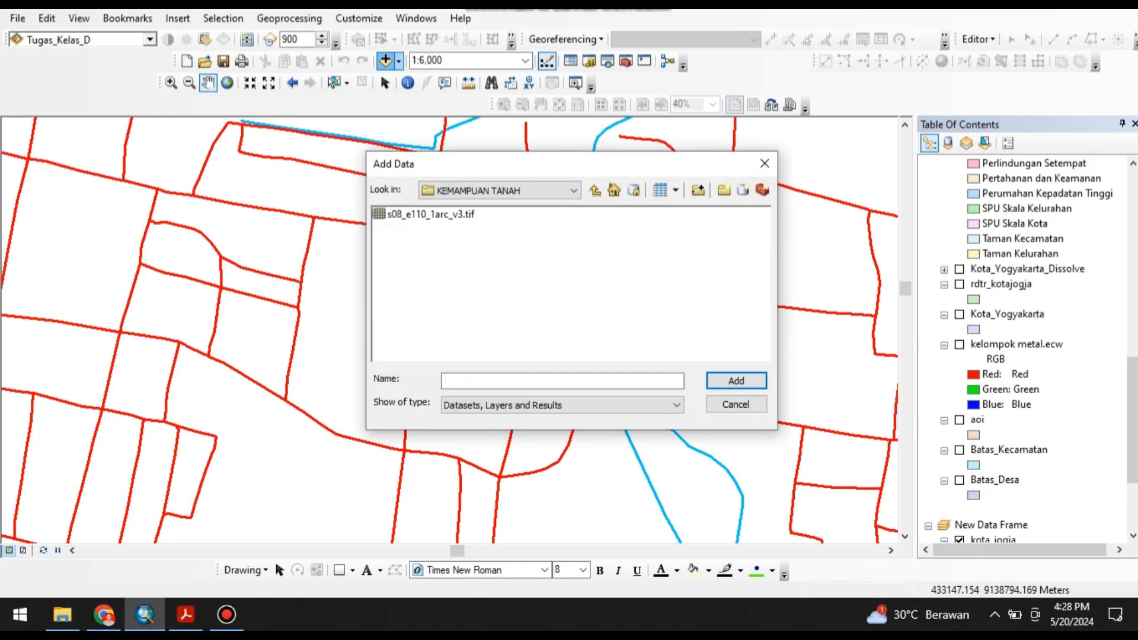
pyautogui.click(430, 215)
pyautogui.click(736, 381)
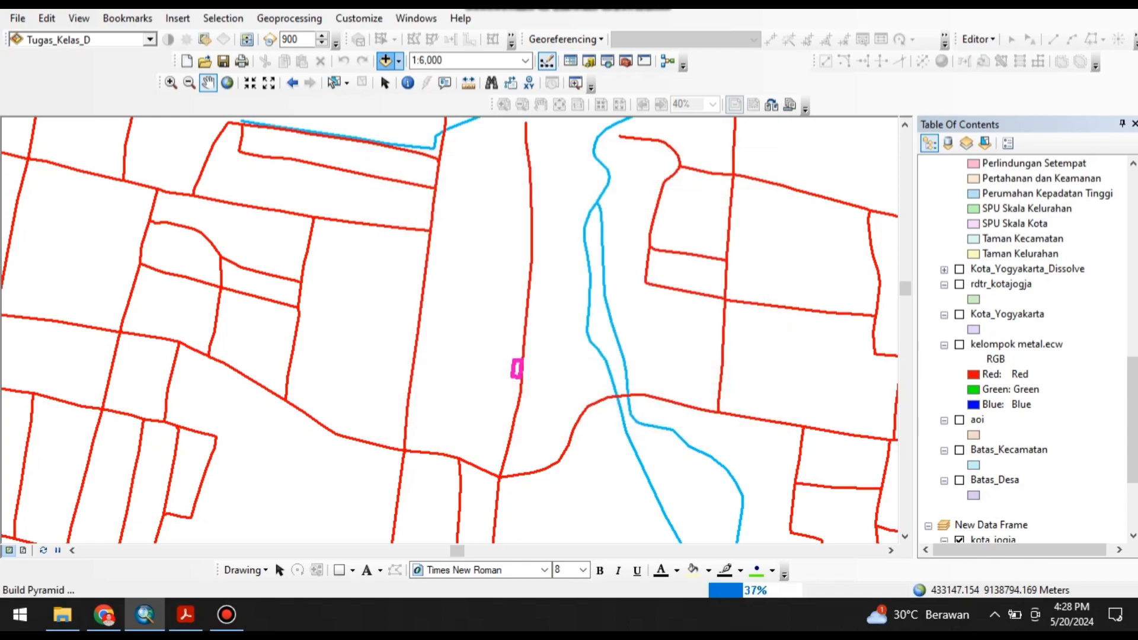
# Fit the map view to the full extent of the s08_e110_1arc_v3.tif layer.
pyautogui.scroll(2, 450, 308)
pyautogui.scroll(-6, 450, 317)
pyautogui.scroll(-5, 449, 318)
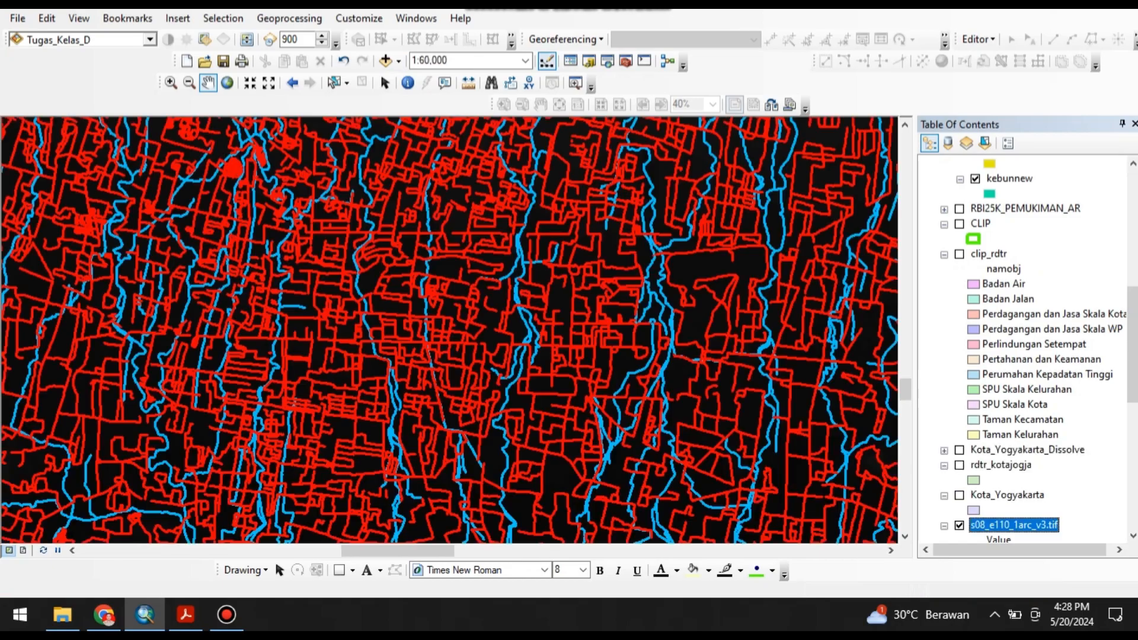
pyautogui.rightClick(975, 525)
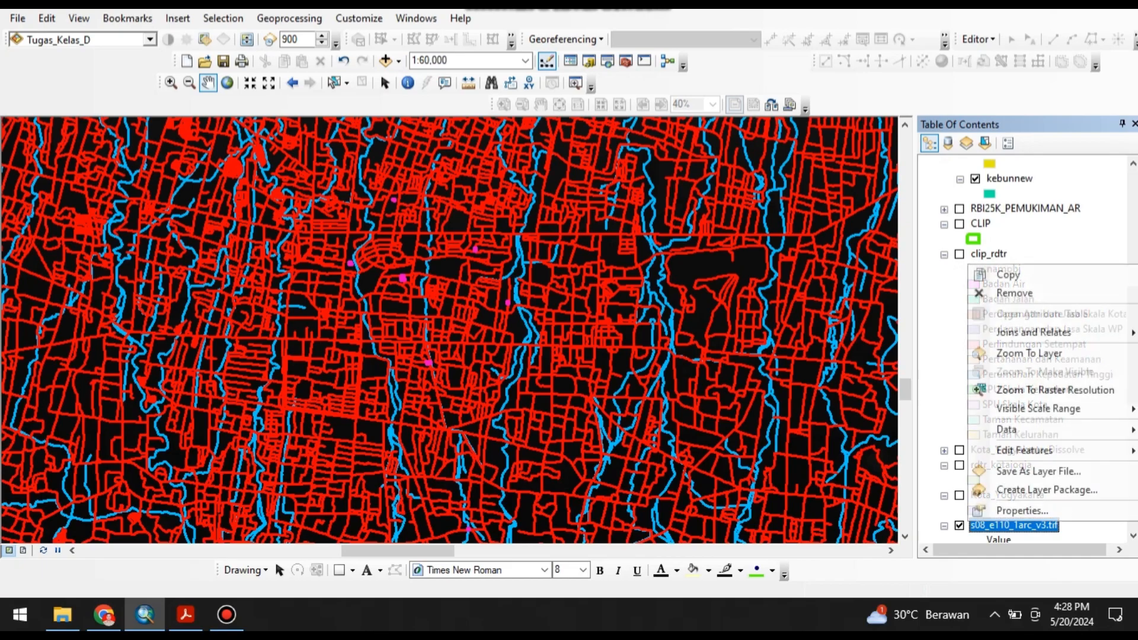
pyautogui.click(1008, 353)
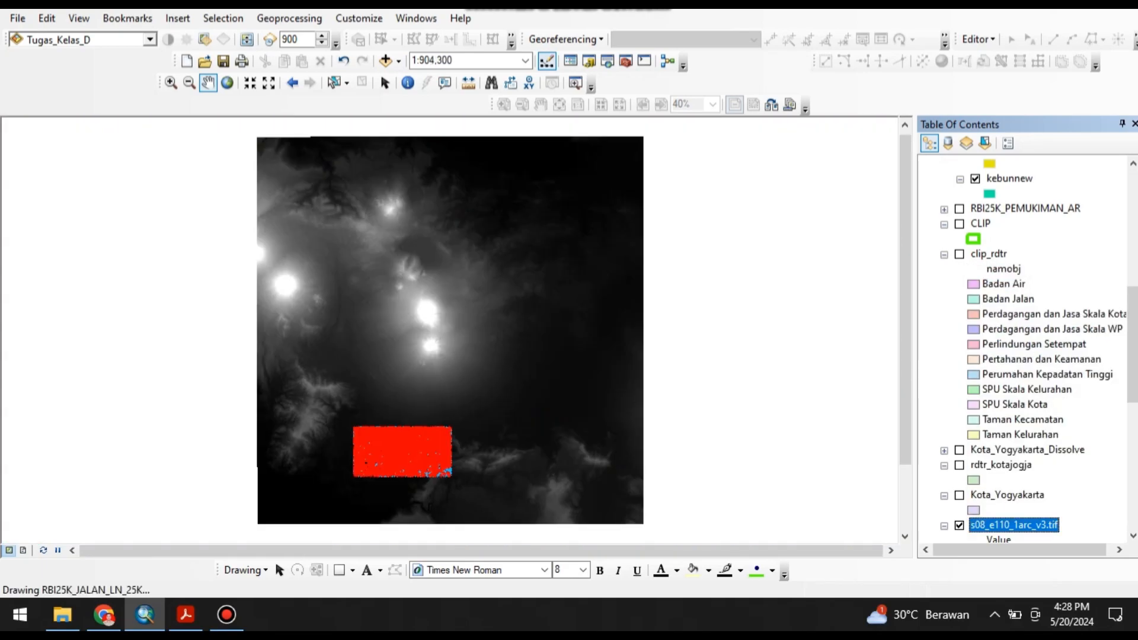
# Turn off the RBI25K_JALAN_LN_25K road and RBI25K_SUNGAI_LN_25K river layers.
pyautogui.scroll(10, 1025, 349)
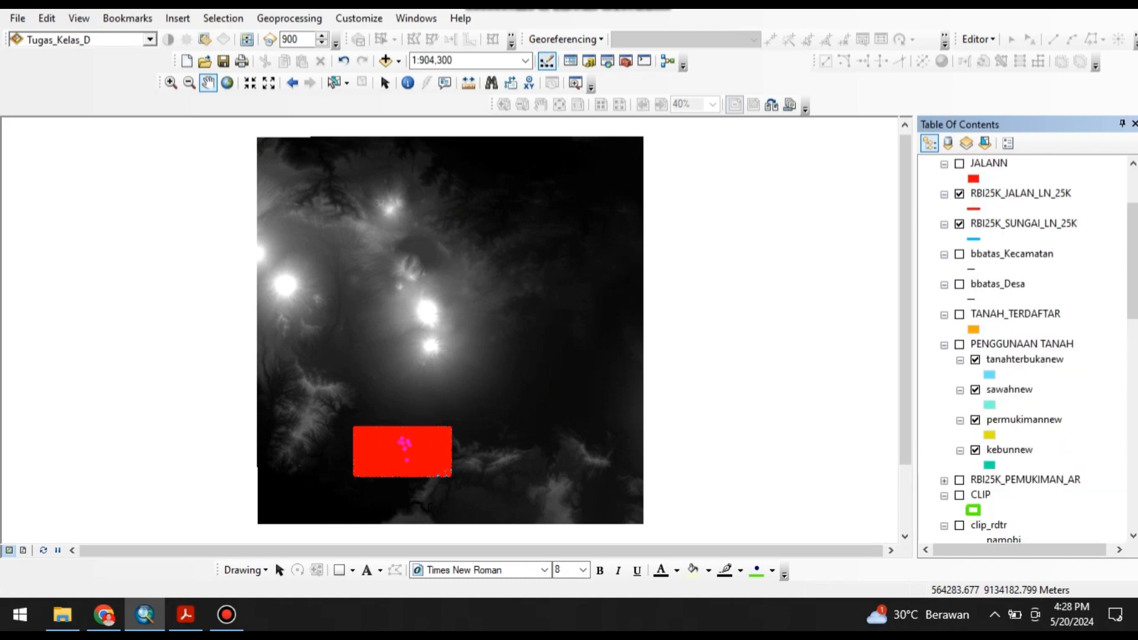
pyautogui.click(959, 284)
pyautogui.click(958, 315)
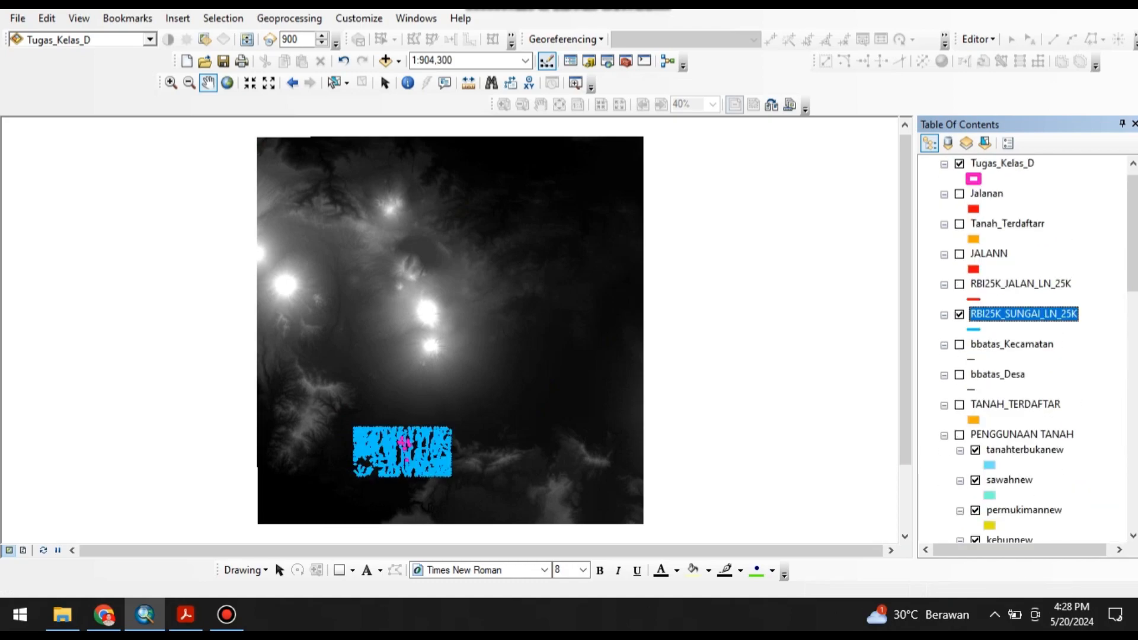
pyautogui.scroll(-1, 562, 383)
pyautogui.scroll(1, 561, 382)
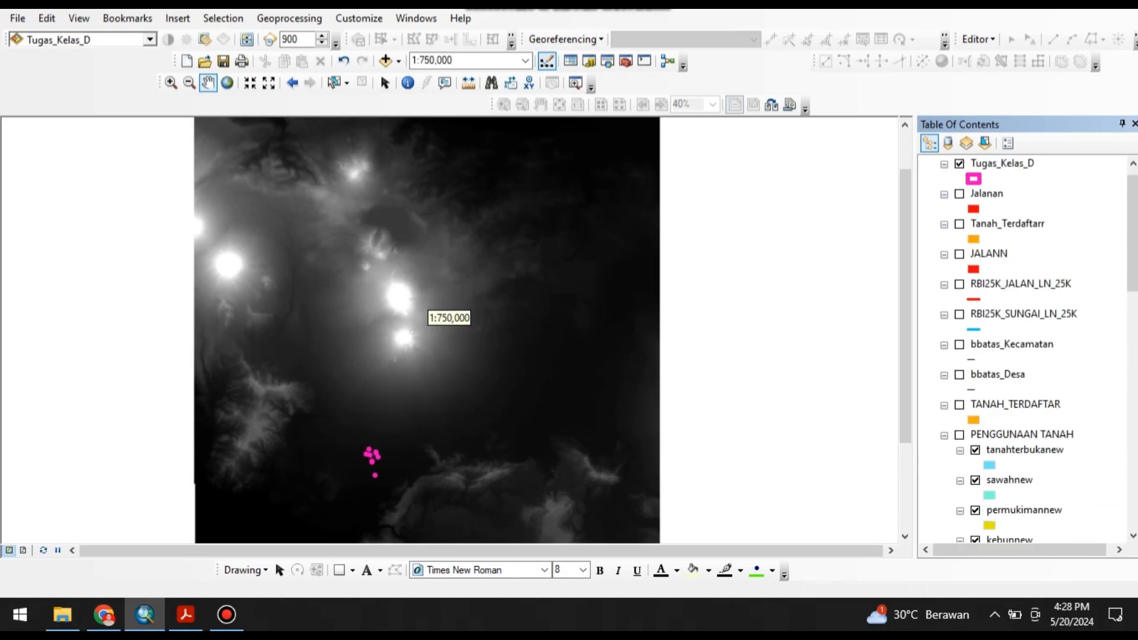
# Turn the kelompok metal.ecw imagery back on and place the s08_e110_1arc_v3.tif layer directly beneath it.
pyautogui.scroll(3, 445, 313)
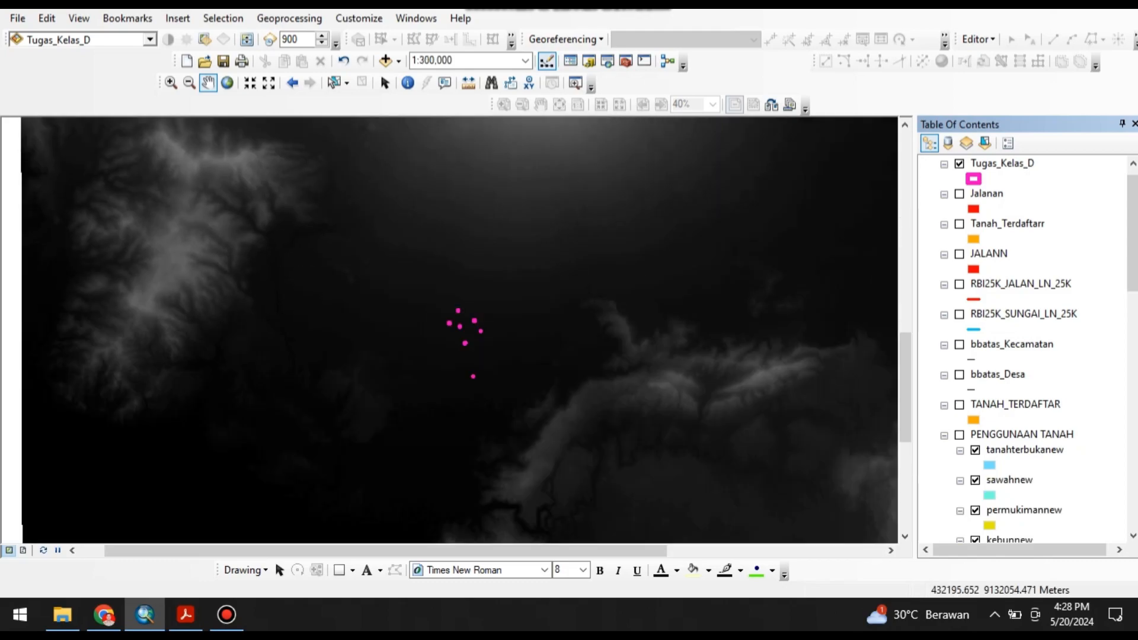
pyautogui.scroll(2, 463, 299)
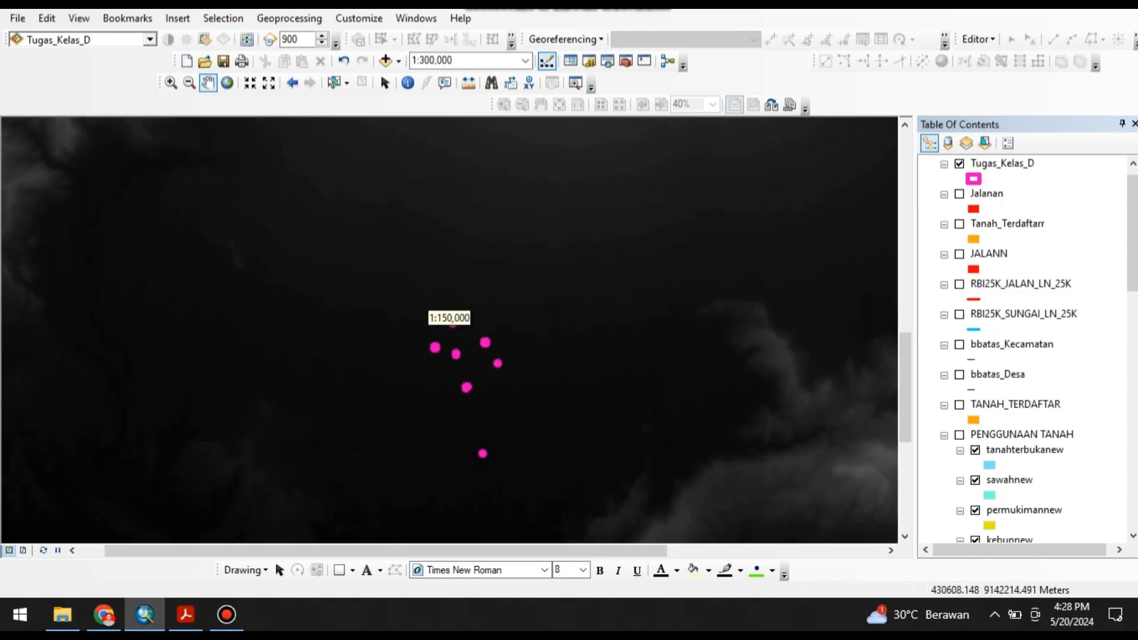
pyautogui.scroll(1, 450, 322)
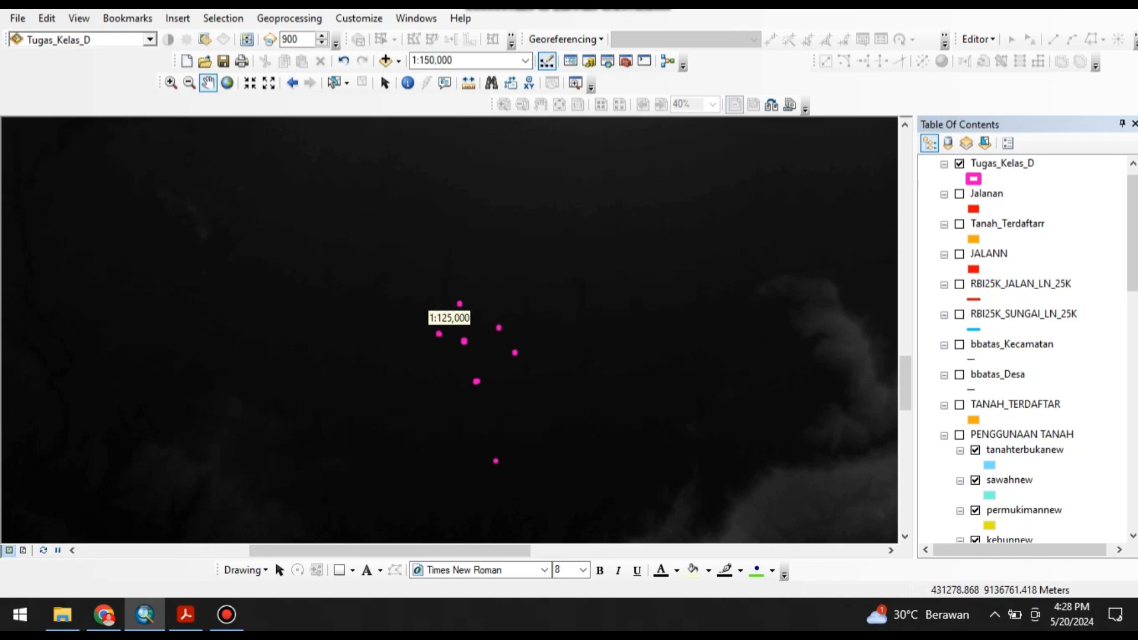
pyautogui.scroll(-2, 451, 323)
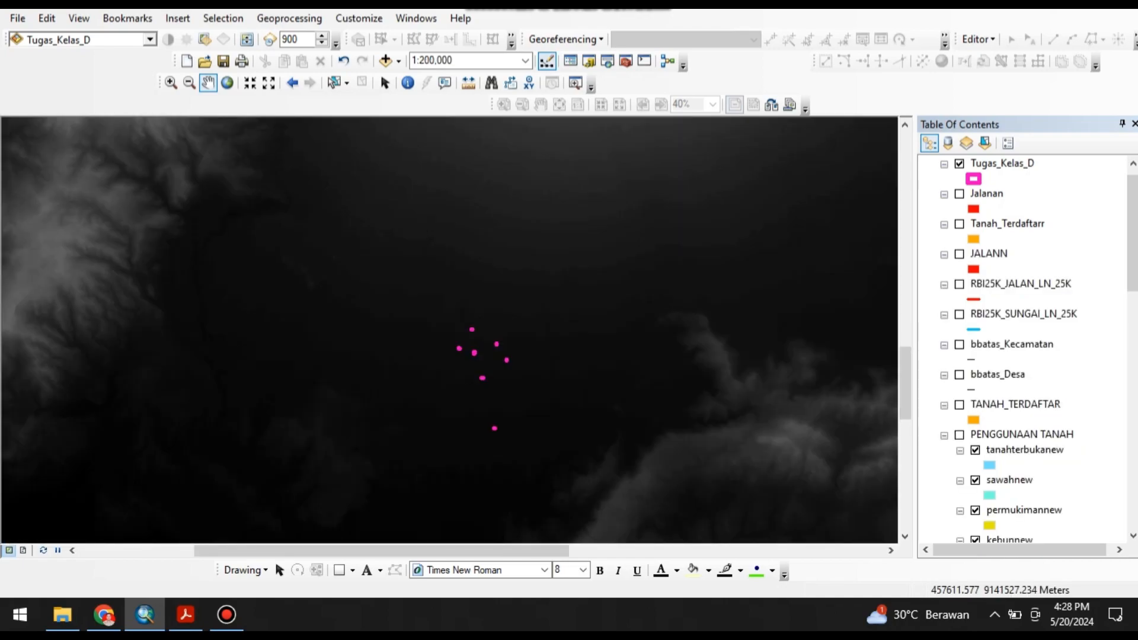
pyautogui.scroll(-3, 1022, 350)
pyautogui.scroll(-8, 1022, 350)
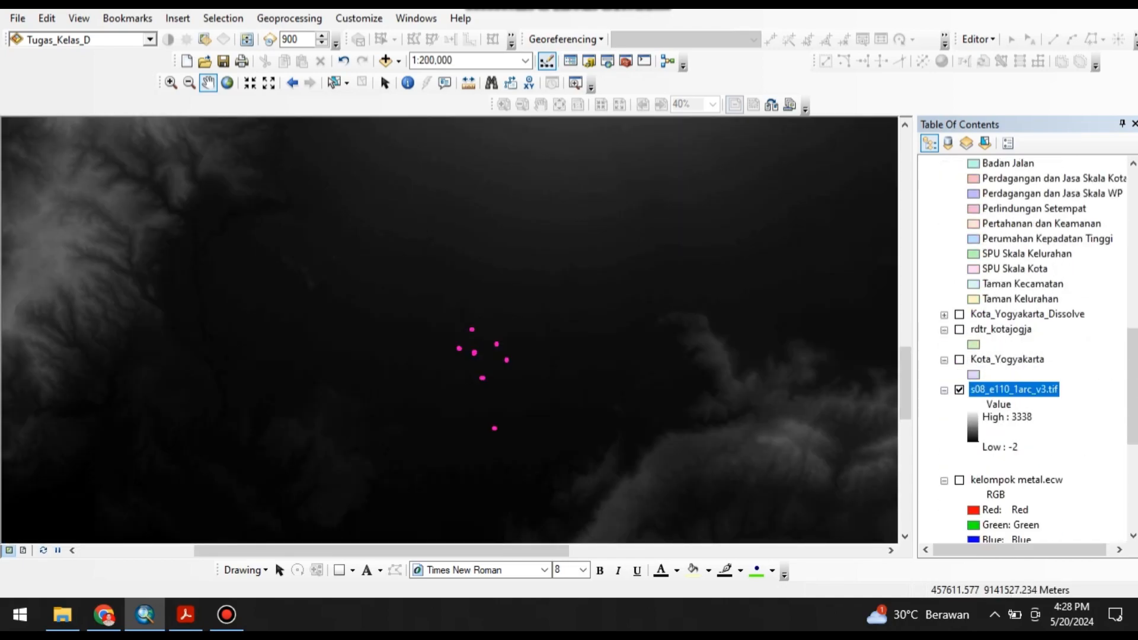
pyautogui.click(959, 480)
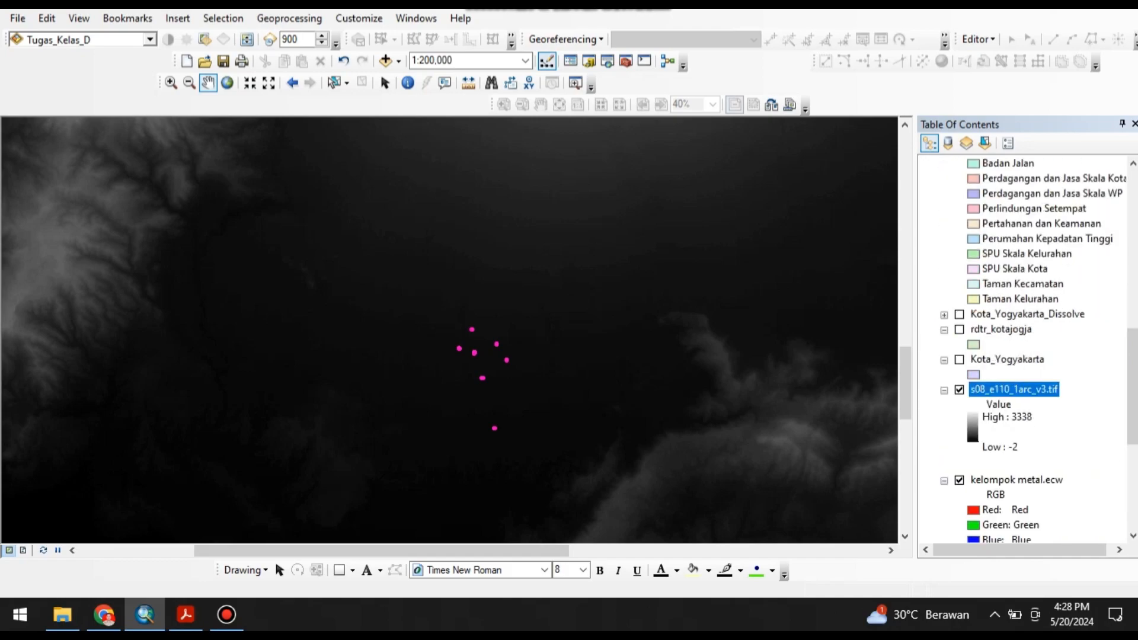
pyautogui.moveTo(1013, 389); pyautogui.dragTo(1010, 533)
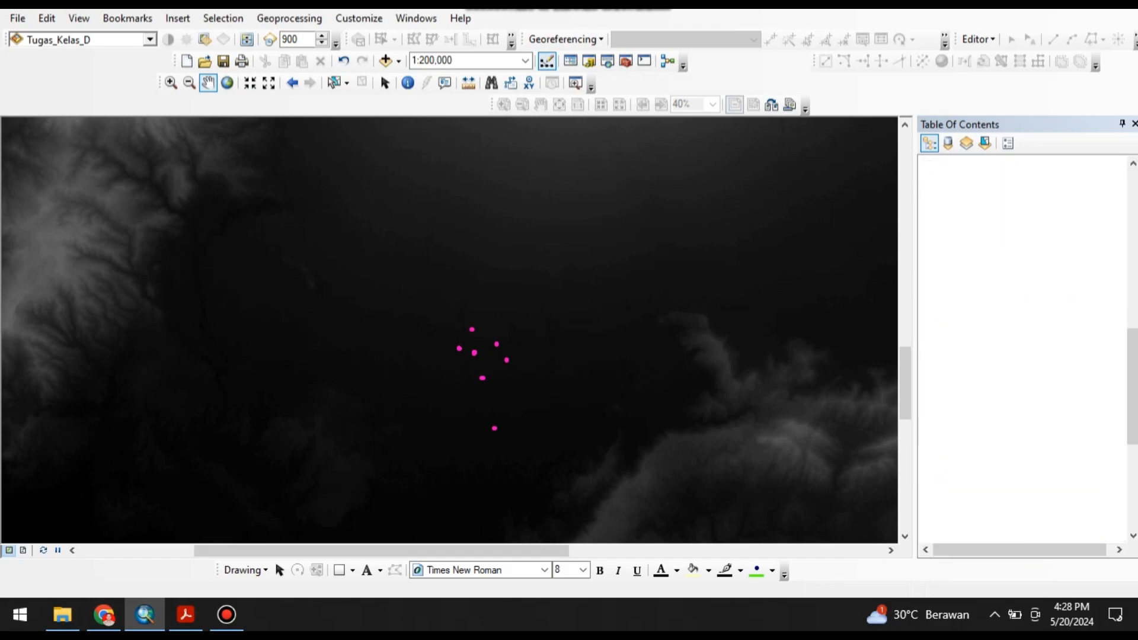
pyautogui.scroll(-5, 533, 353)
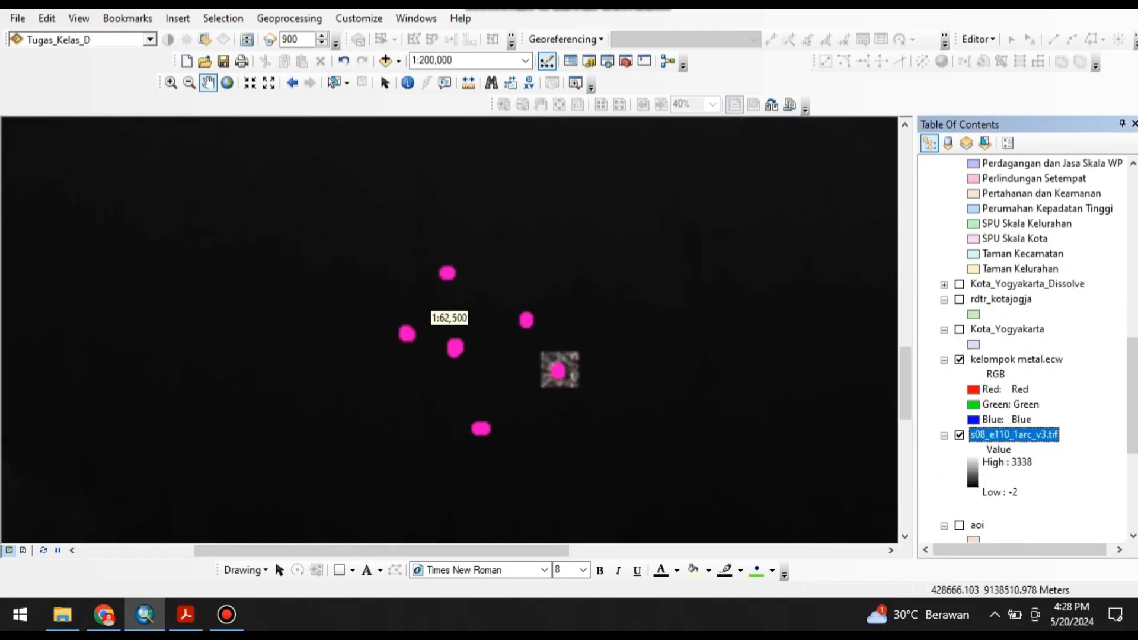
pyautogui.scroll(-2, 409, 412)
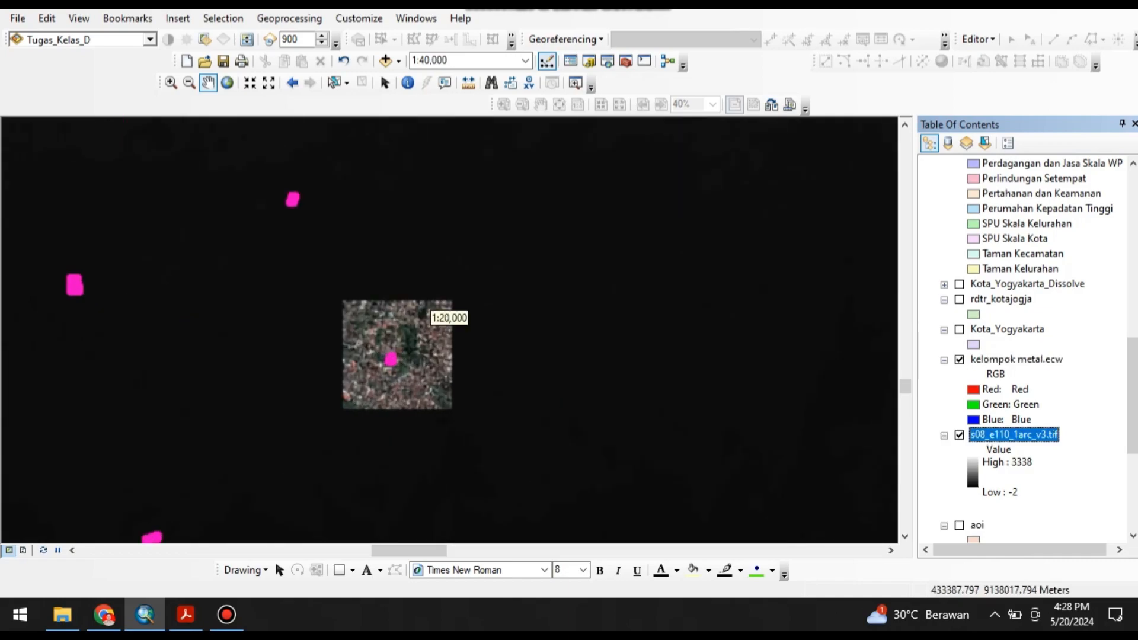
pyautogui.scroll(-2, 425, 309)
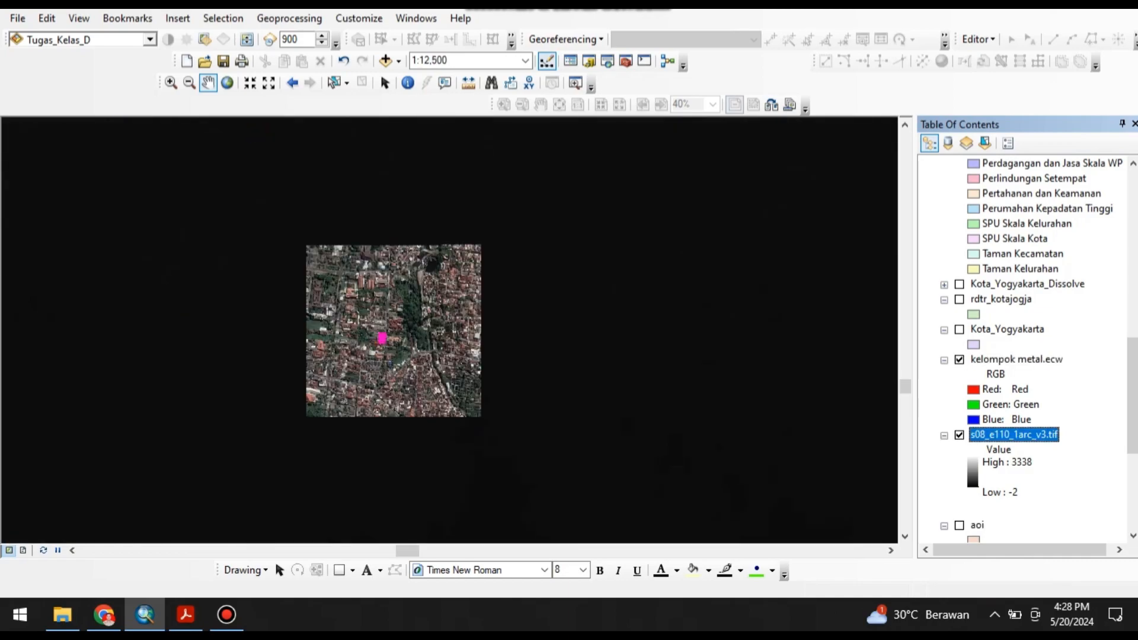
# Start a new shapefile named AOI2 in the YOGYAKARTA folder with Polygon as its feature type.
pyautogui.scroll(10, 1022, 350)
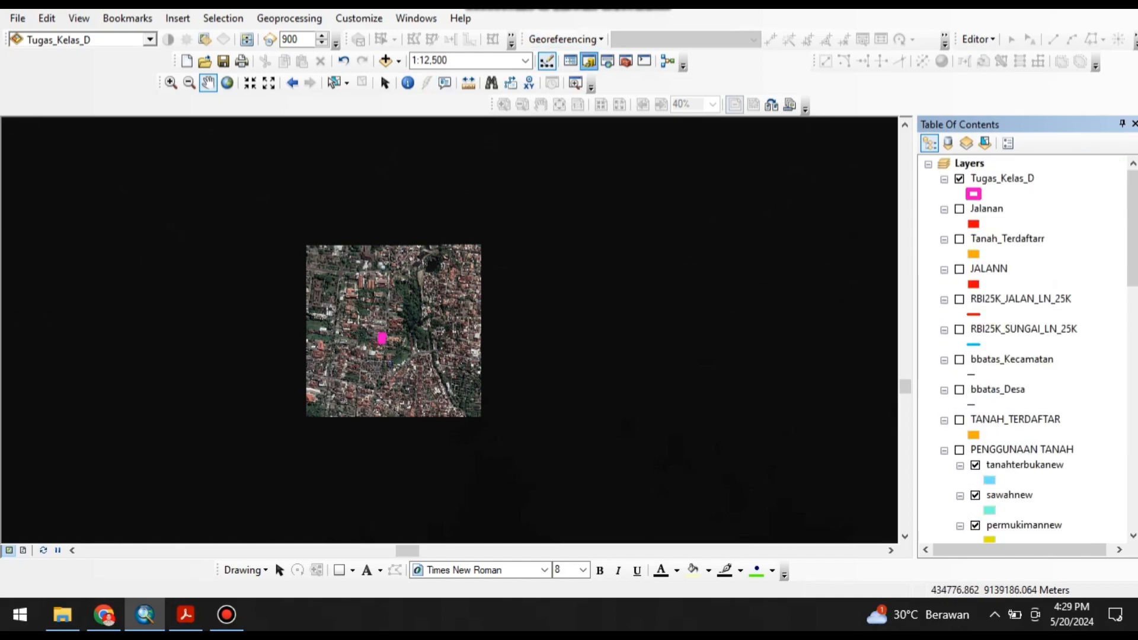
pyautogui.click(588, 61)
pyautogui.scroll(-3, 782, 356)
pyautogui.scroll(3, 782, 356)
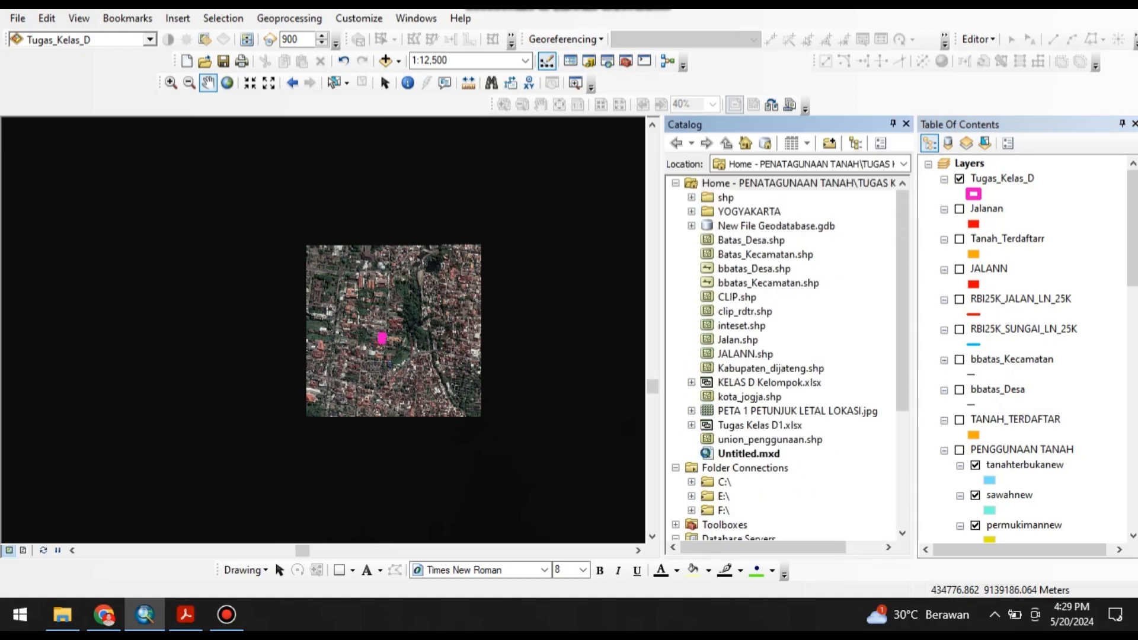
pyautogui.rightClick(730, 212)
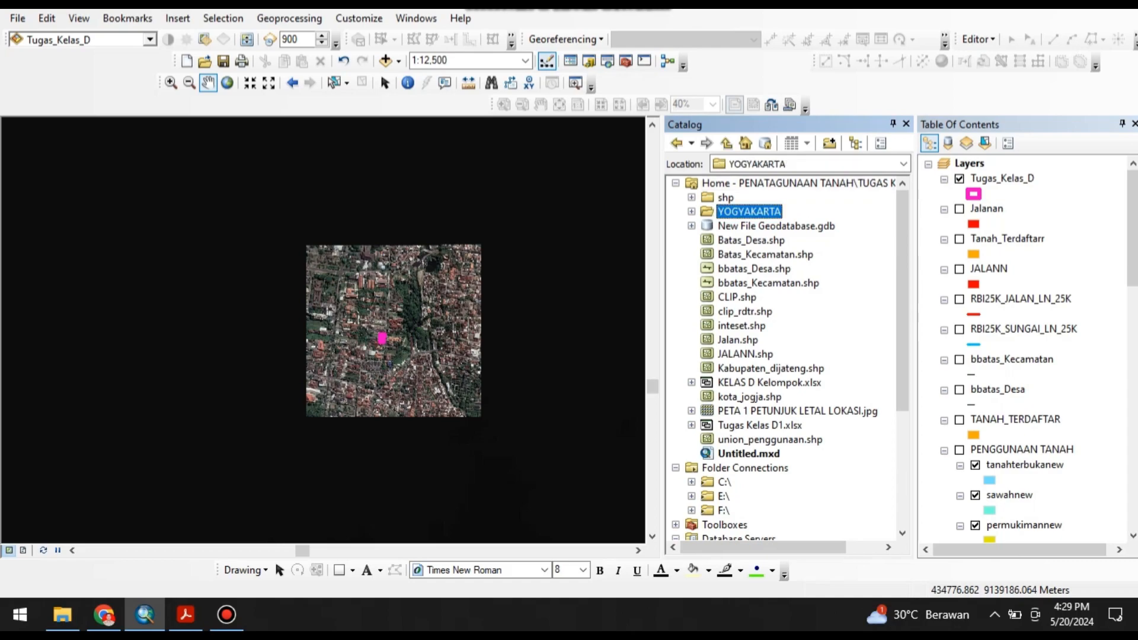
pyautogui.moveTo(768, 317)
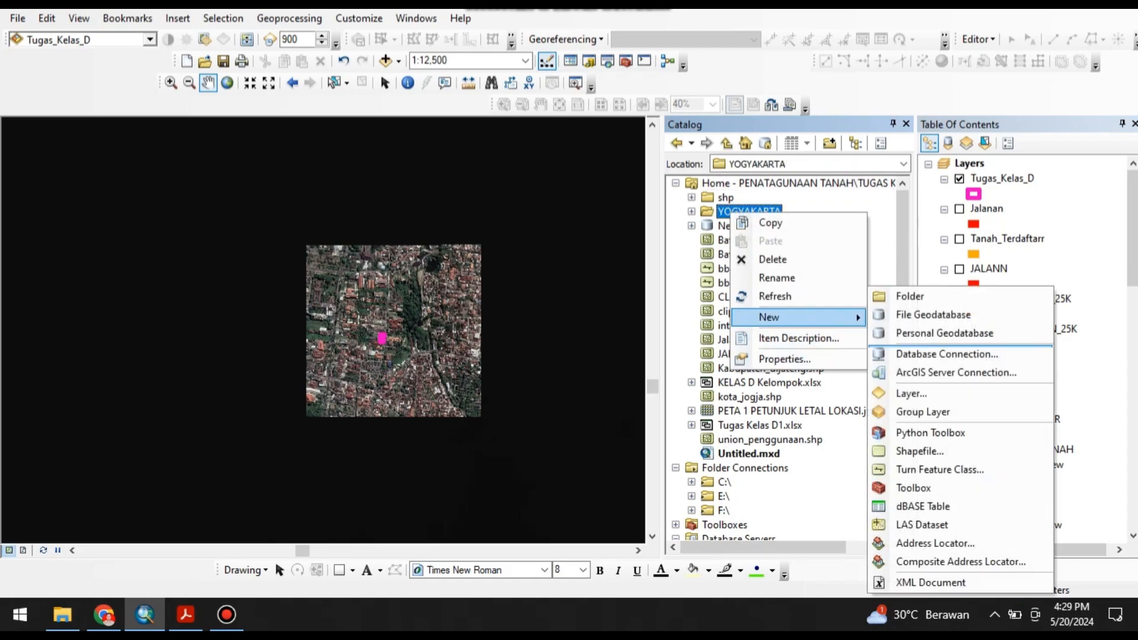
pyautogui.click(925, 449)
pyautogui.write('AOI2')
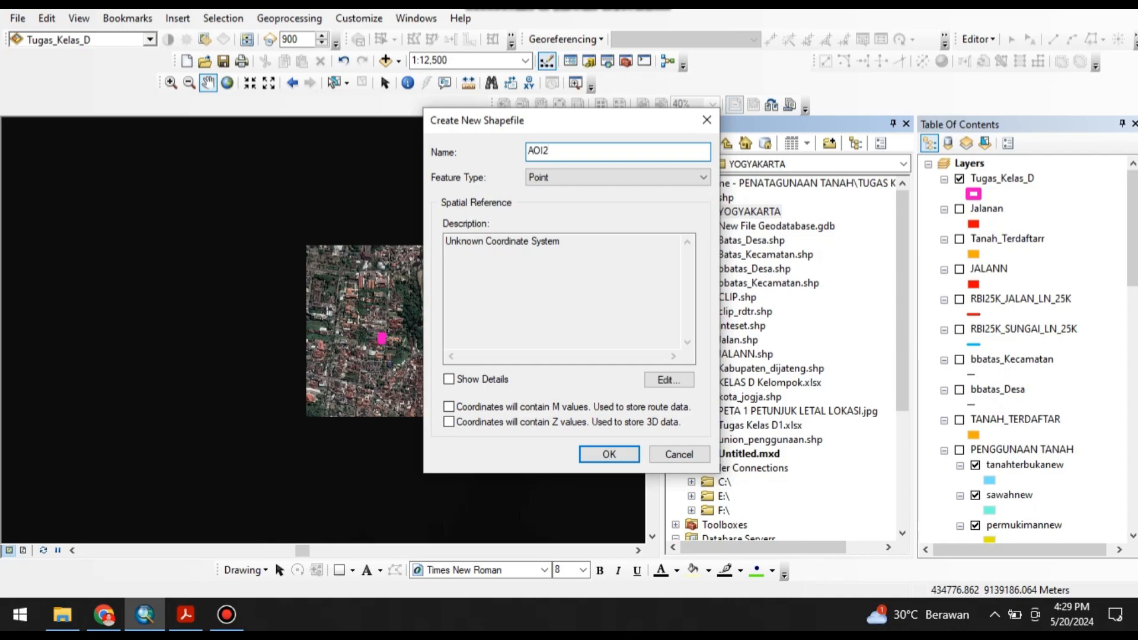
pyautogui.click(617, 177)
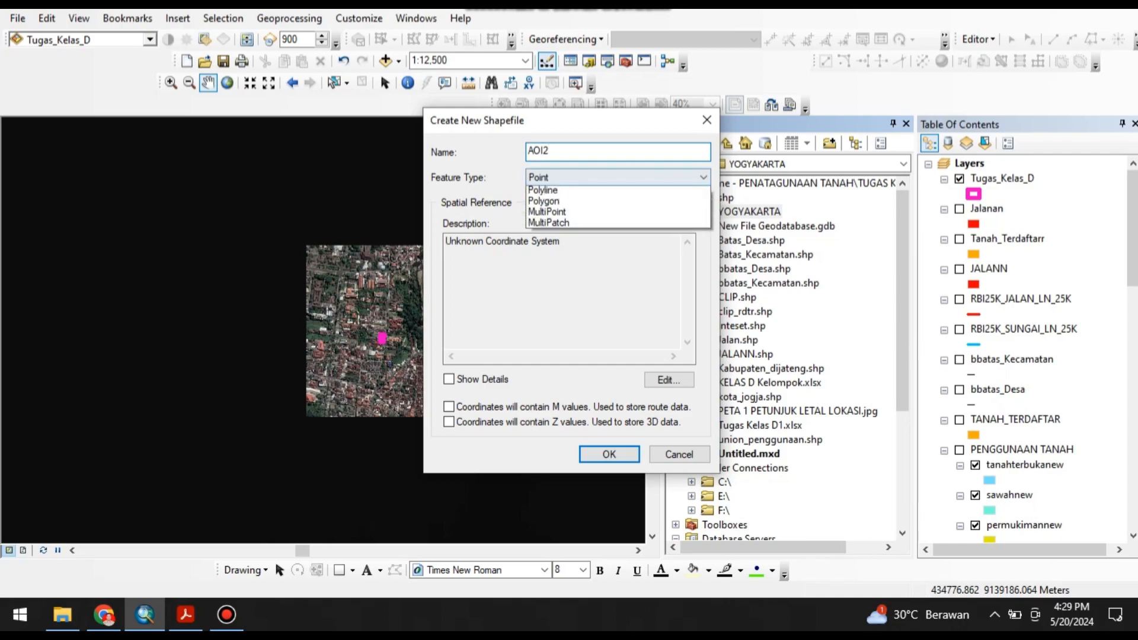
pyautogui.click(617, 214)
# Assign the WGS 1984 UTM Zone 49S coordinate system to the new AOI2 shapefile and create it.
pyautogui.click(668, 379)
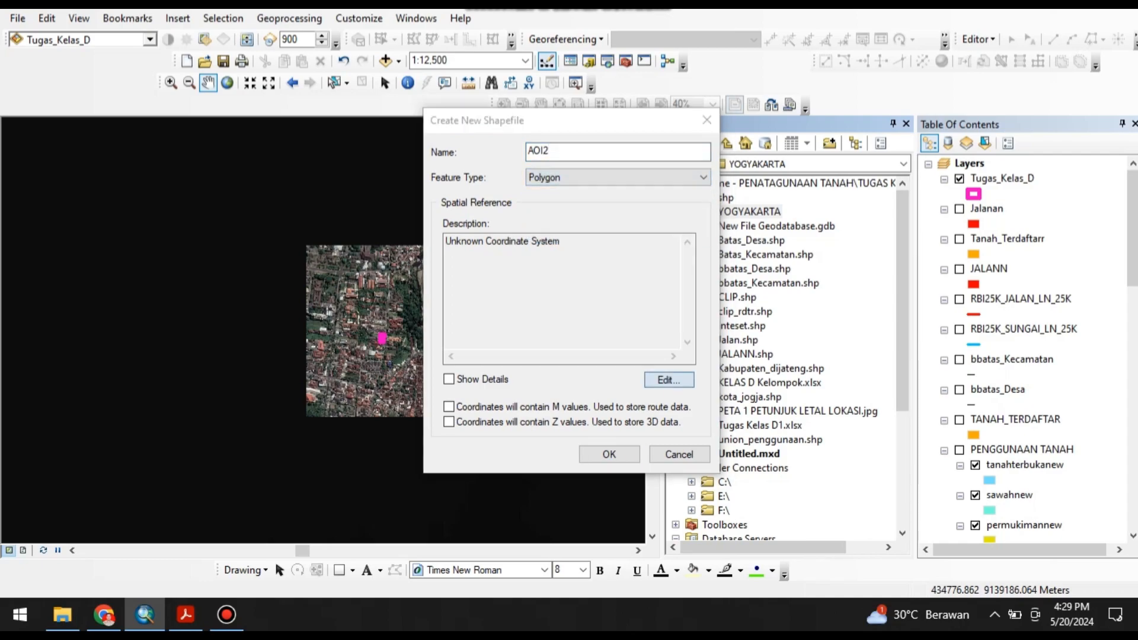
pyautogui.scroll(-2, 572, 216)
pyautogui.click(508, 212)
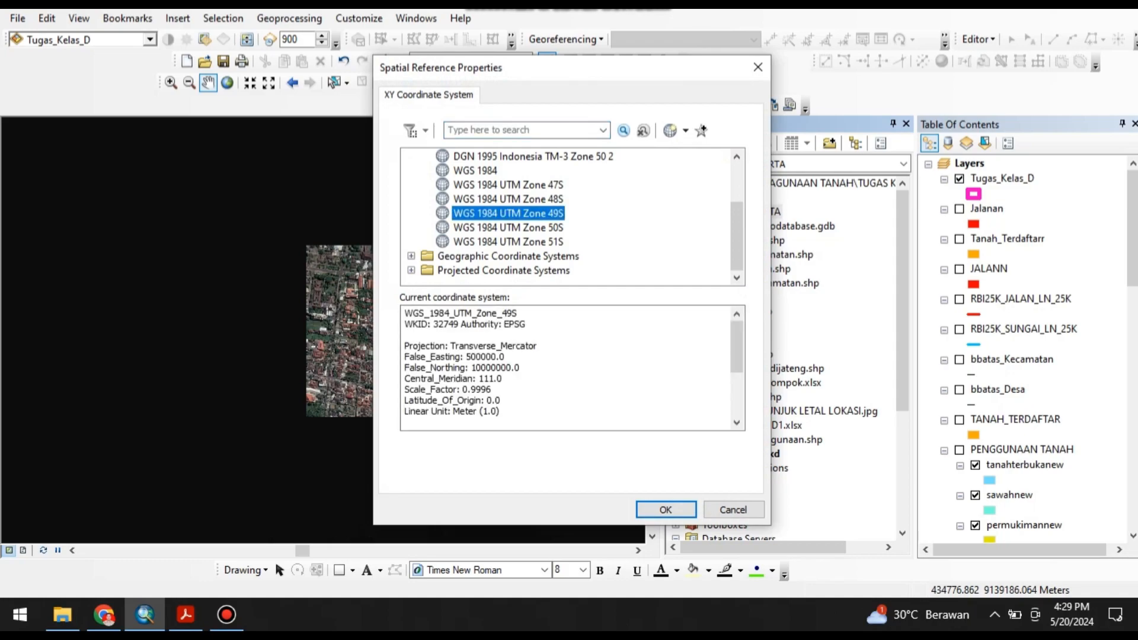
pyautogui.click(665, 509)
pyautogui.click(607, 448)
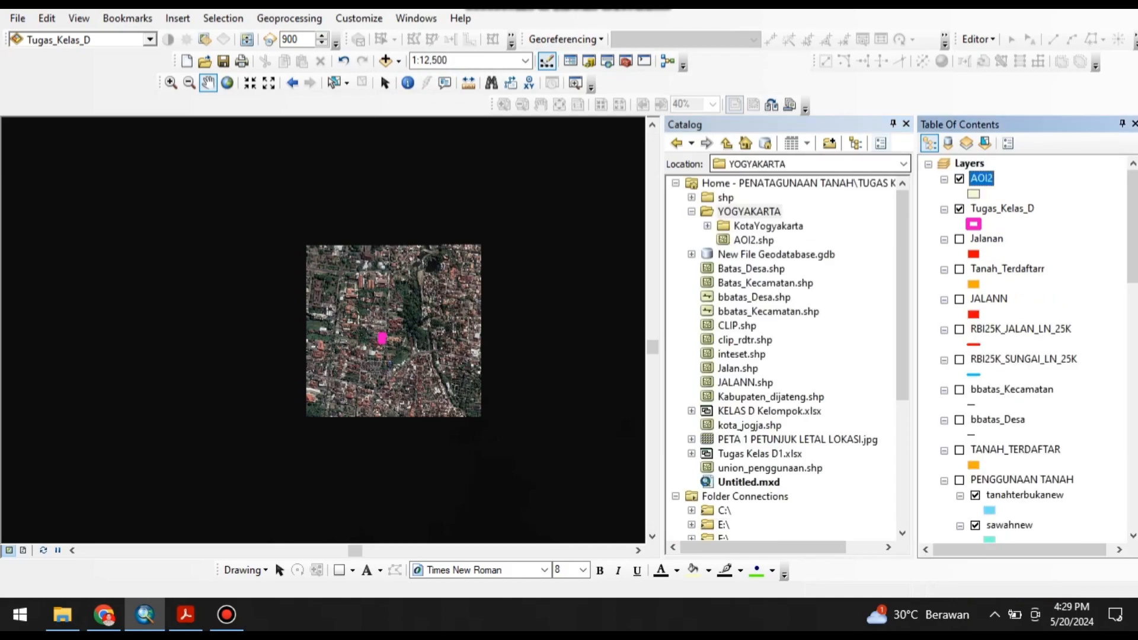
# Close the Catalog and start an editing session on the AOI2 layer.
pyautogui.click(906, 124)
pyautogui.rightClick(981, 179)
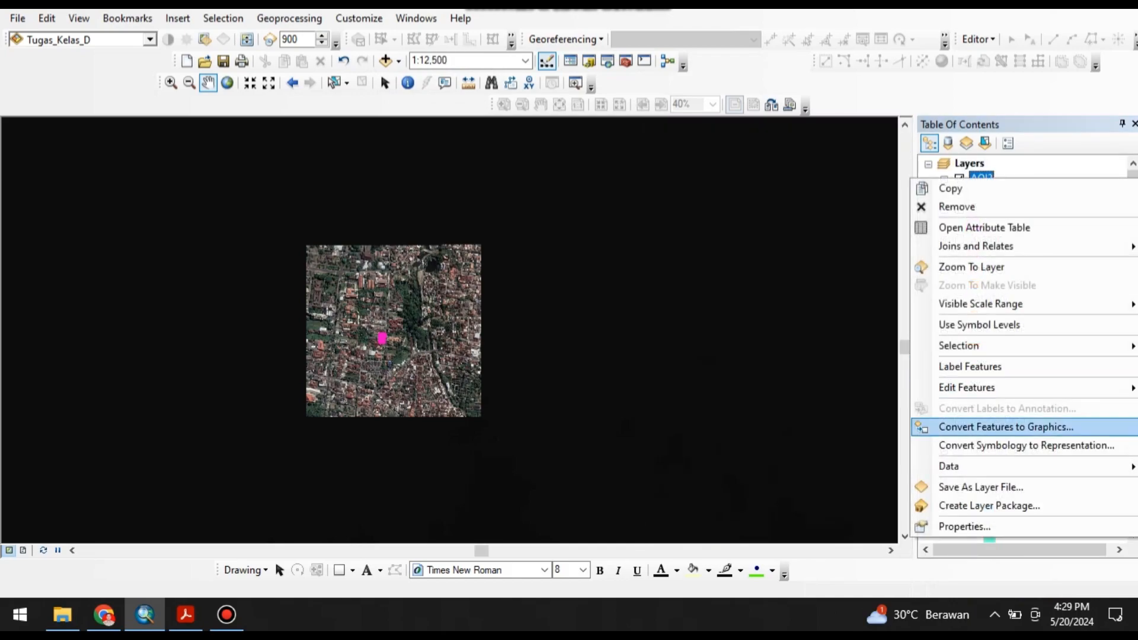
pyautogui.moveTo(971, 387)
pyautogui.click(771, 389)
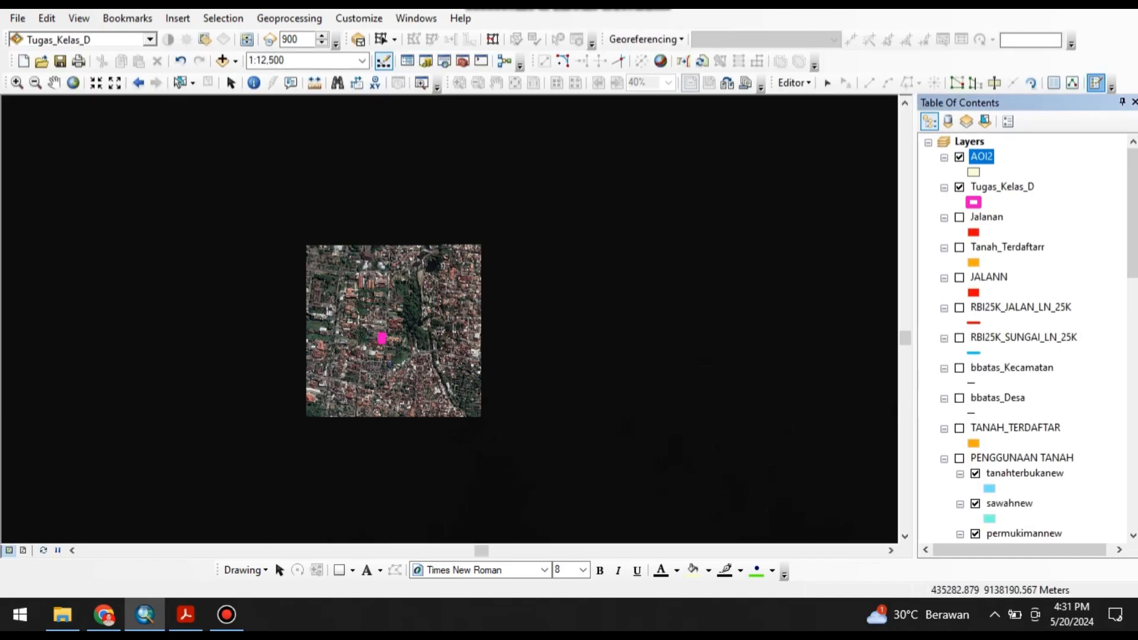
# Draw an AOI2 polygon of about 705 by 694 m along the four corners of the kelompok metal.ecw imagery.
pyautogui.click(1095, 83)
pyautogui.click(947, 158)
pyautogui.scroll(3, 360, 270)
pyautogui.scroll(1, 449, 306)
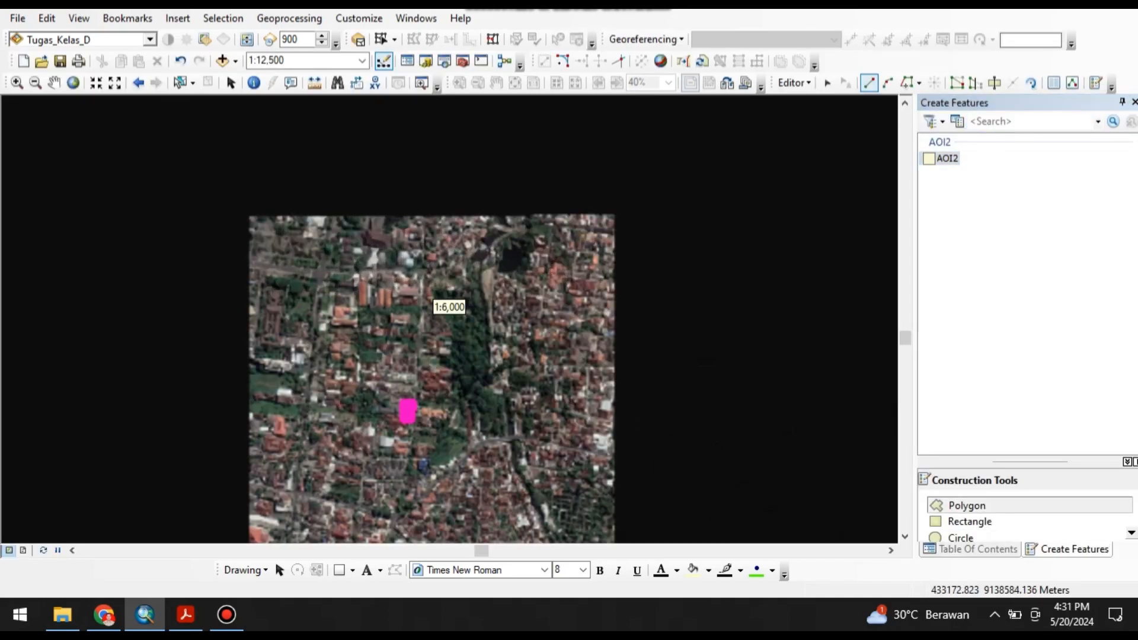
pyautogui.click(248, 217)
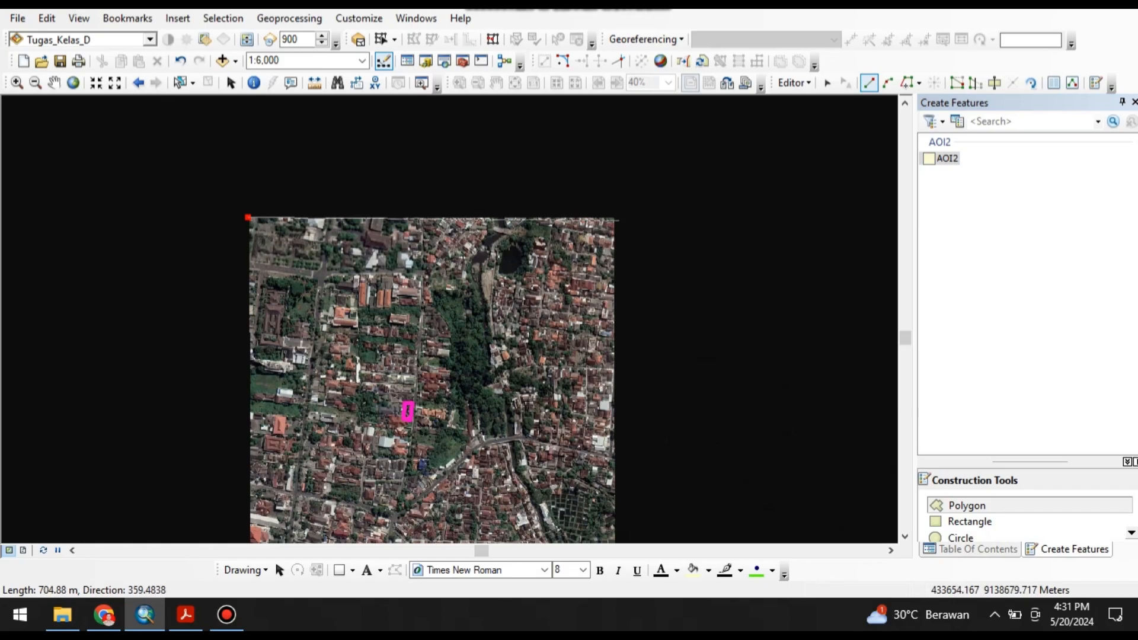
pyautogui.click(615, 218)
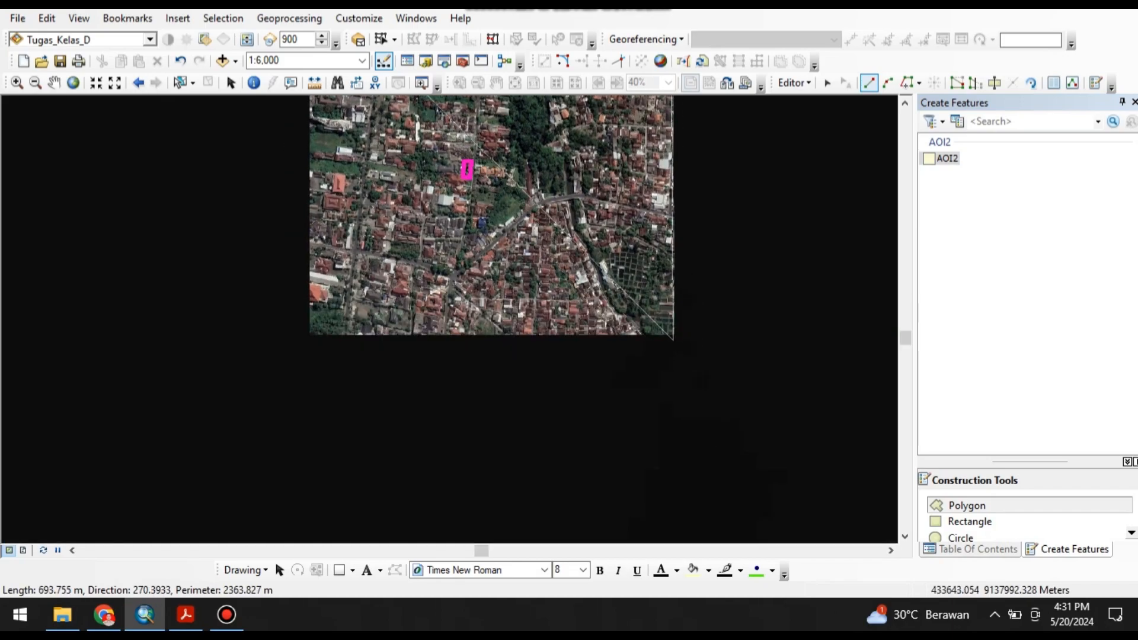
pyautogui.click(673, 336)
pyautogui.doubleClick(307, 335)
pyautogui.moveTo(368, 231); pyautogui.dragTo(298, 339)
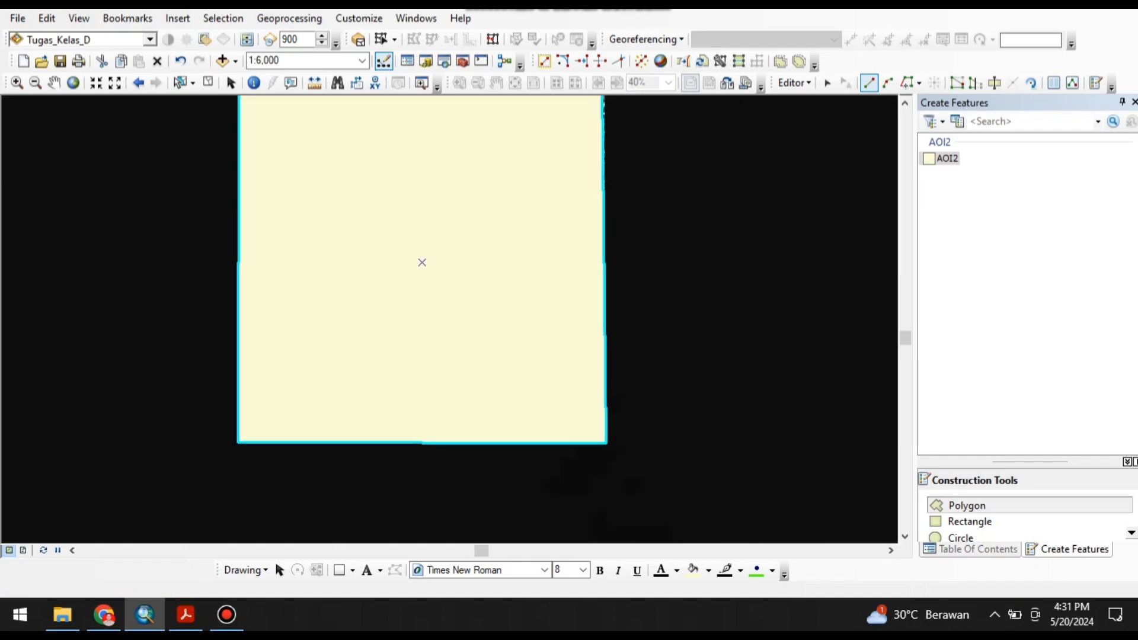
# Stop editing the AOI2 layer and save the edits.
pyautogui.click(793, 82)
pyautogui.click(829, 120)
pyautogui.click(513, 351)
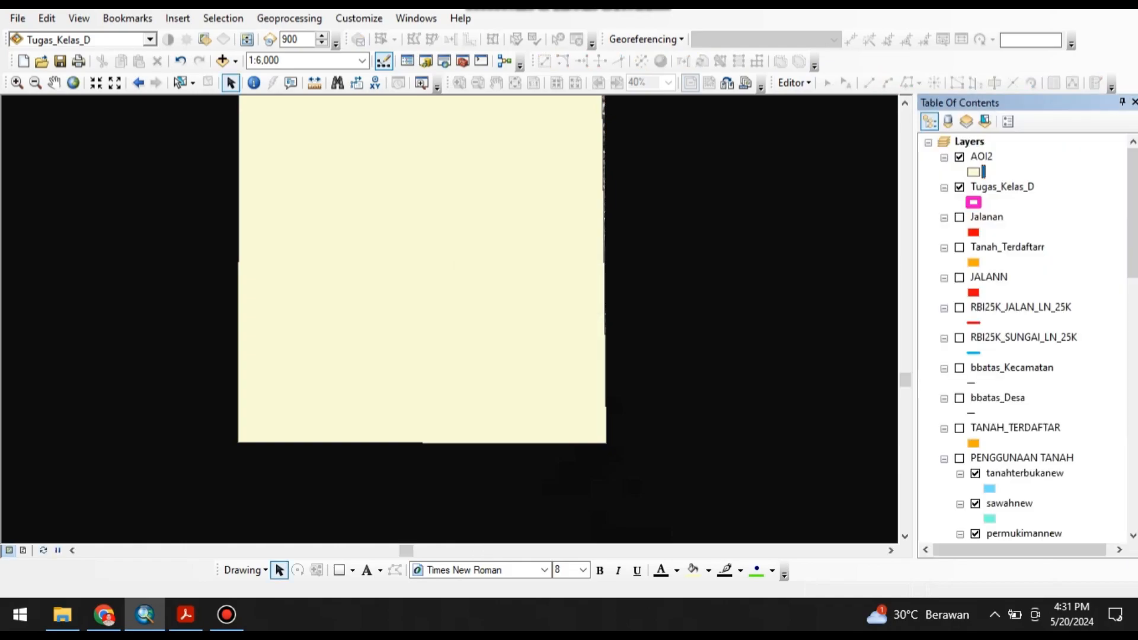
# Give the AOI2 layer's symbol no fill colour and a thicker red outline.
pyautogui.click(973, 172)
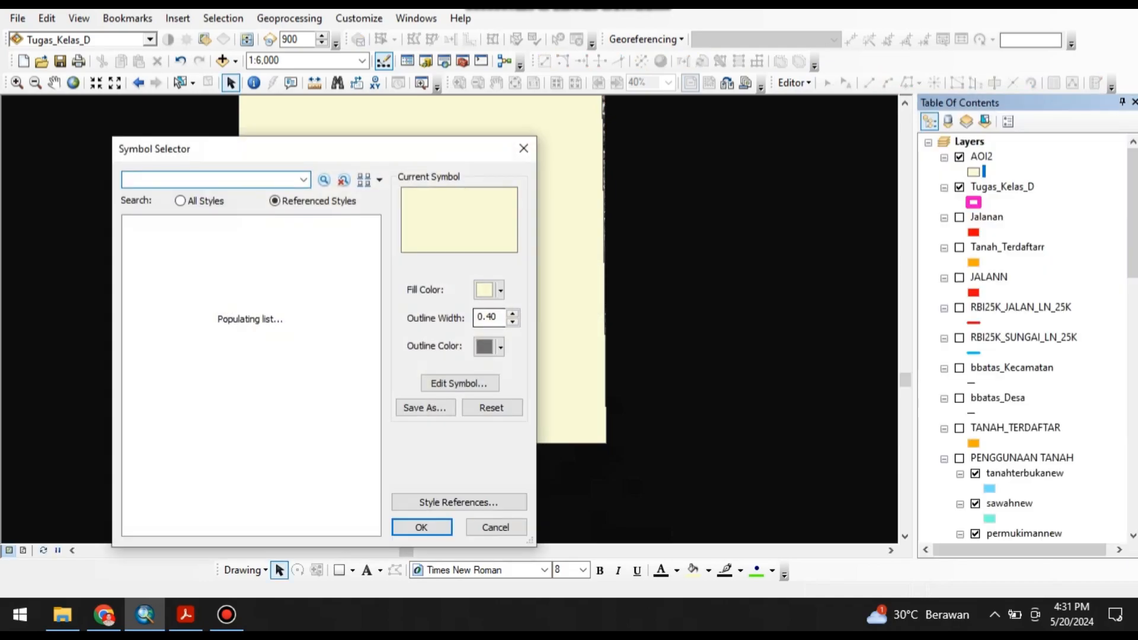
pyautogui.click(499, 290)
pyautogui.click(564, 10)
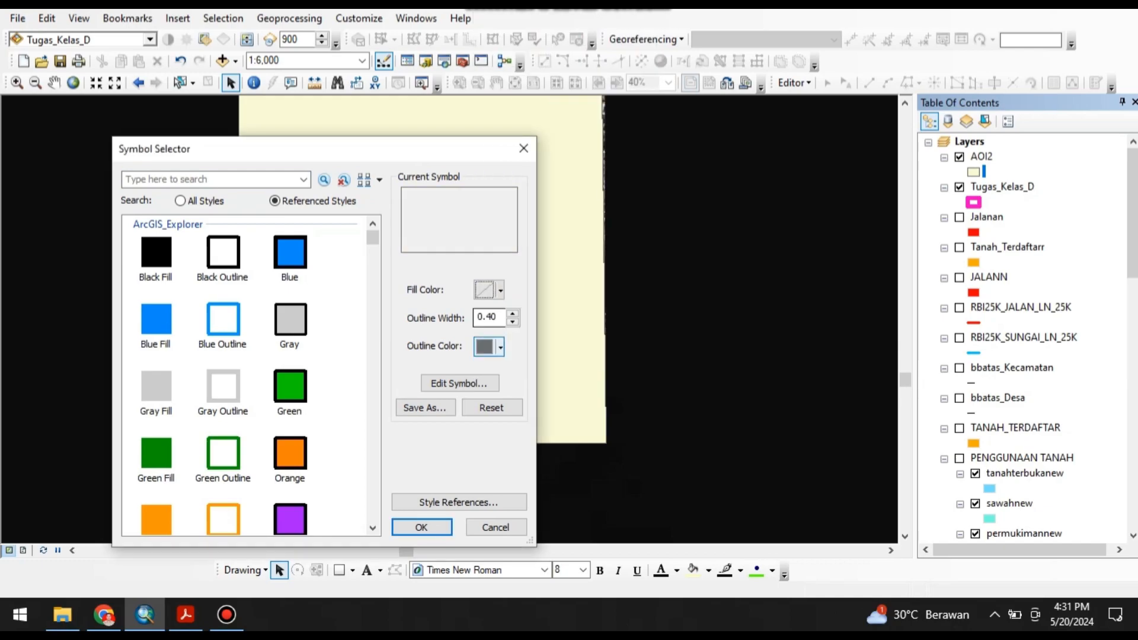
pyautogui.click(497, 347)
pyautogui.click(496, 52)
pyautogui.click(511, 314)
pyautogui.click(511, 314)
pyautogui.click(421, 527)
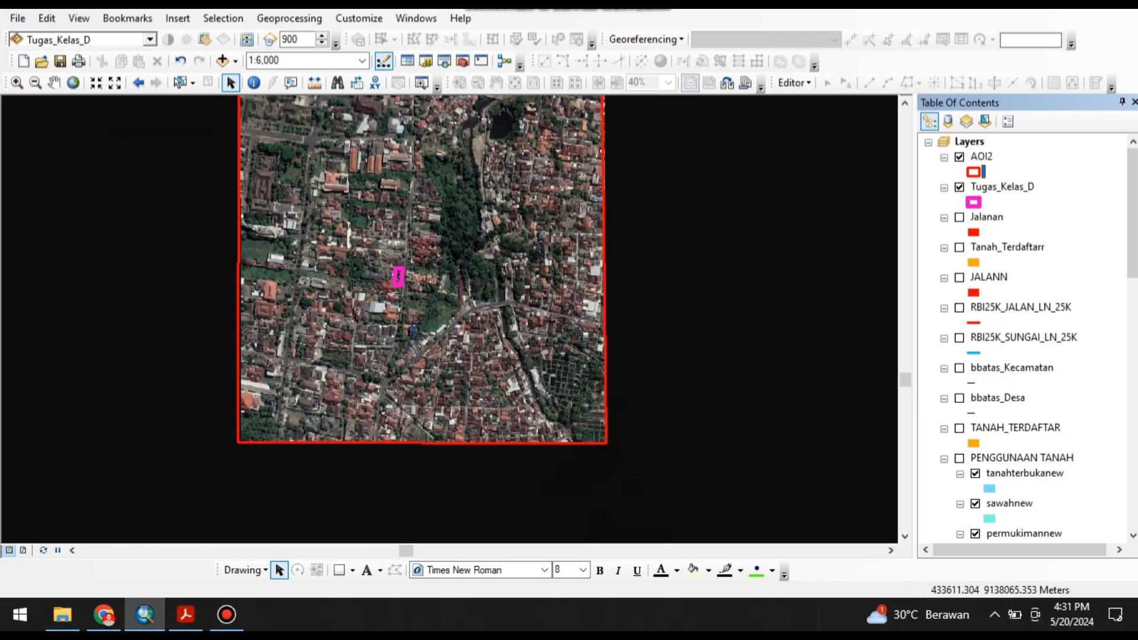
# Select the AOI2 polygon and clip the s08_e110_1arc_v3.tif raster to it with Image Analysis.
pyautogui.scroll(-3, 594, 412)
pyautogui.scroll(1, 594, 411)
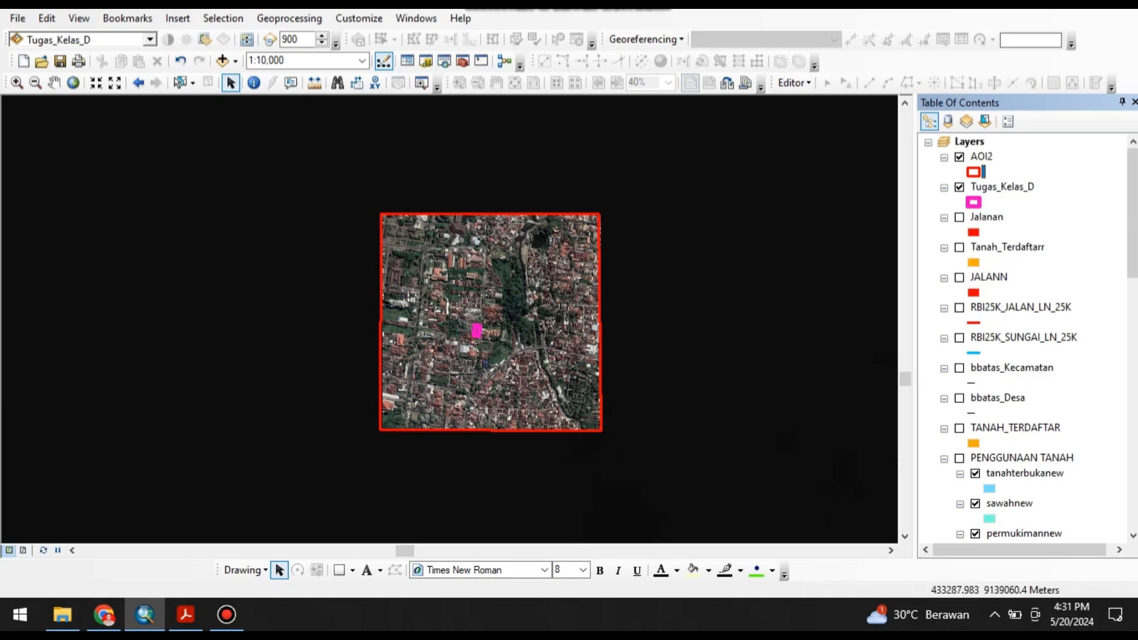
pyautogui.click(415, 17)
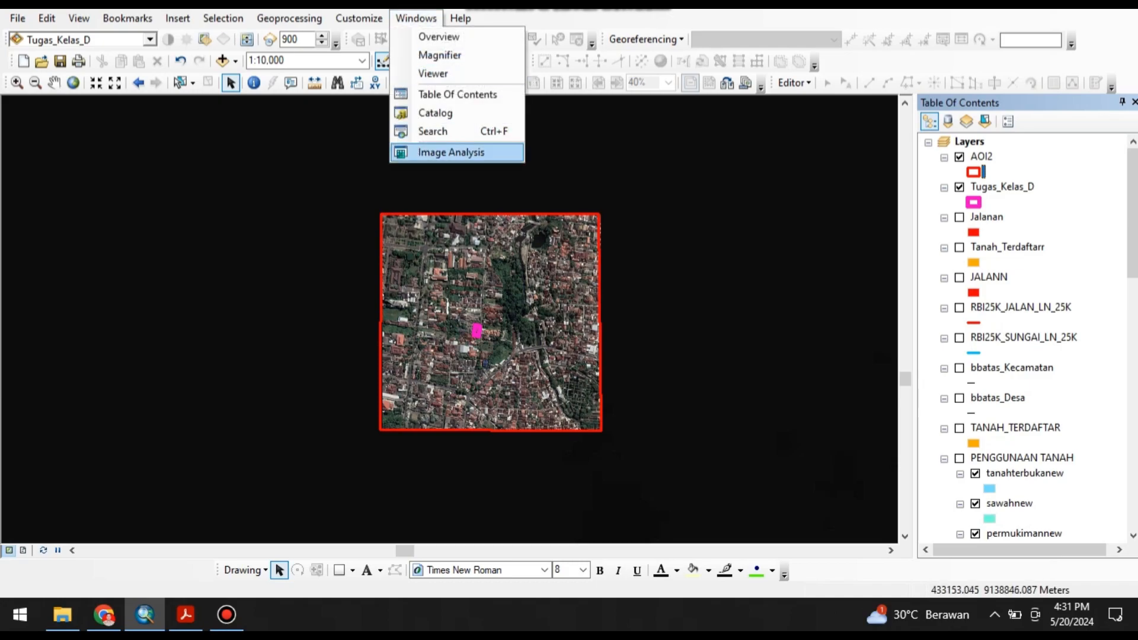
pyautogui.click(451, 152)
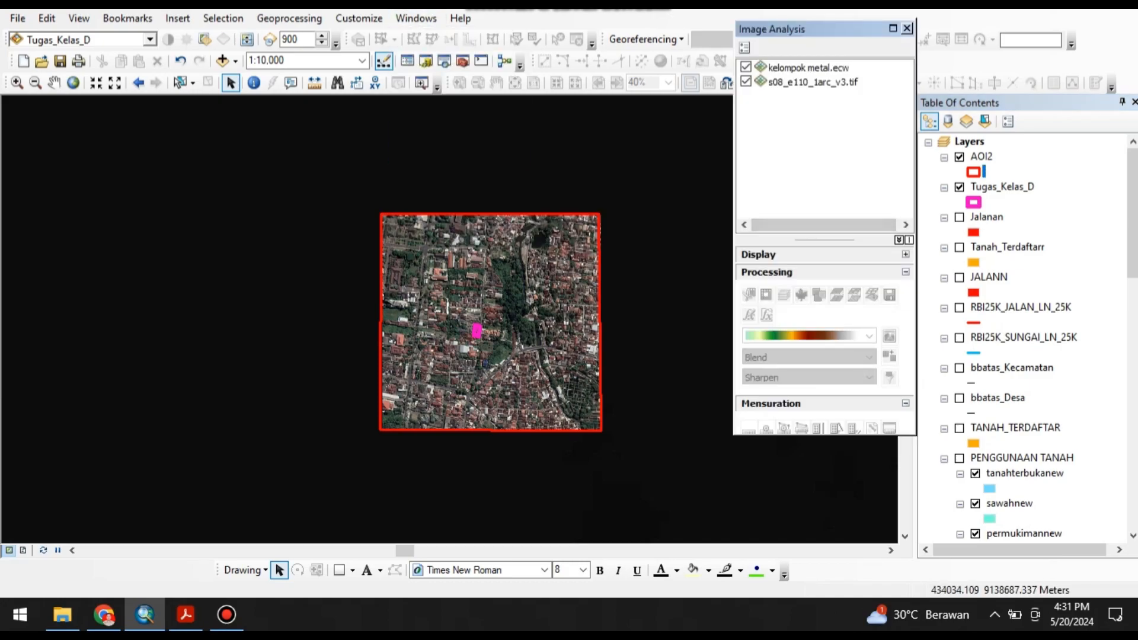
pyautogui.click(812, 82)
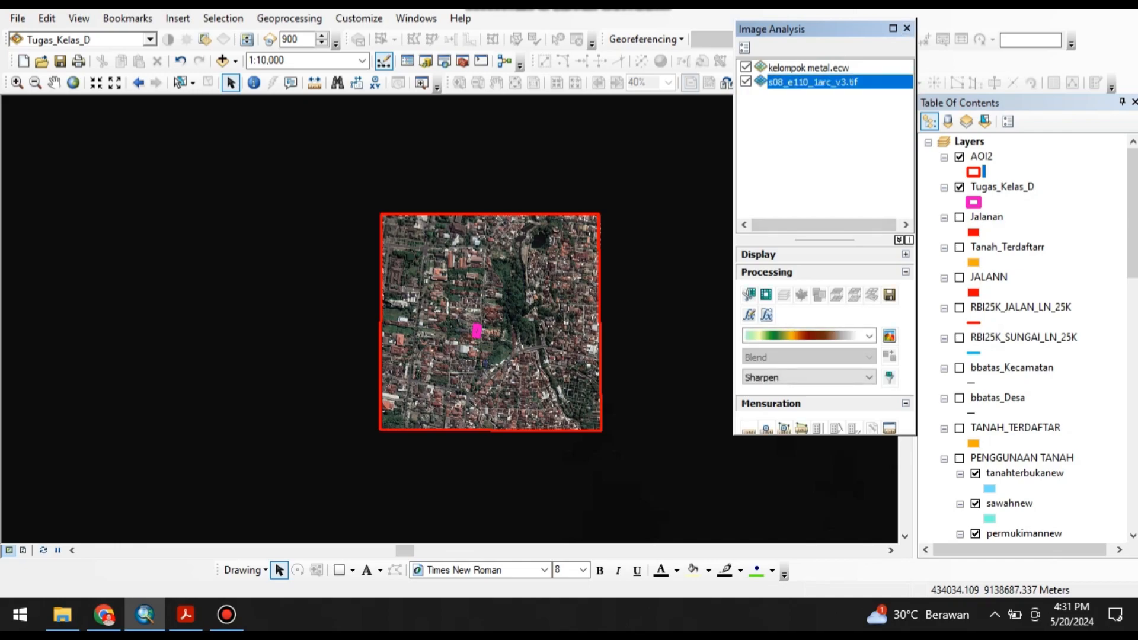
pyautogui.click(179, 83)
pyautogui.click(812, 81)
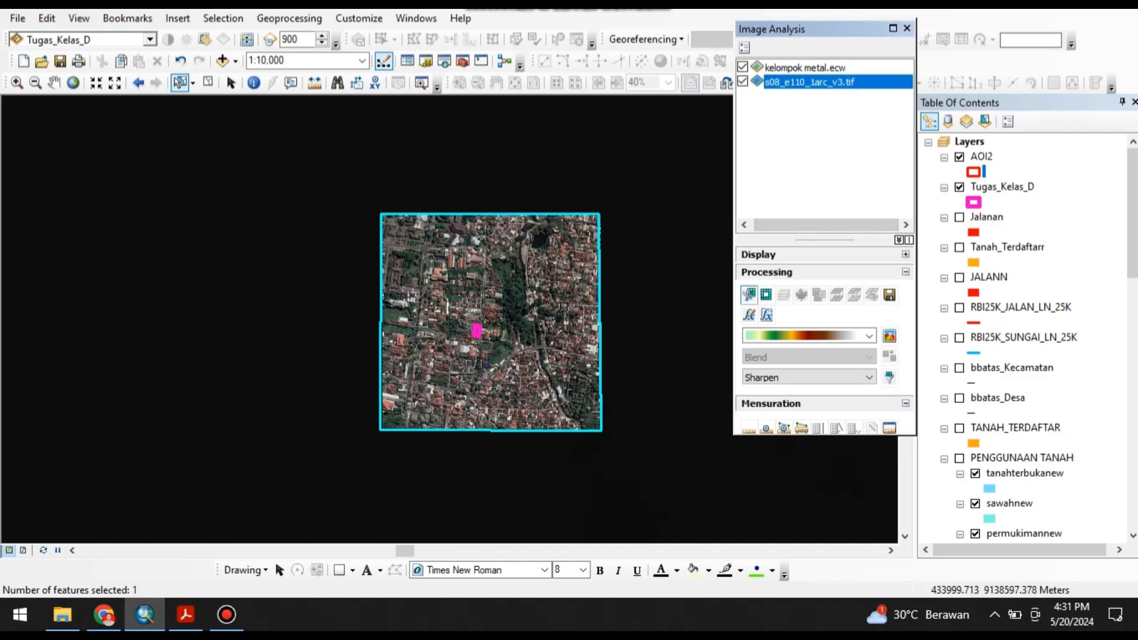
pyautogui.click(749, 294)
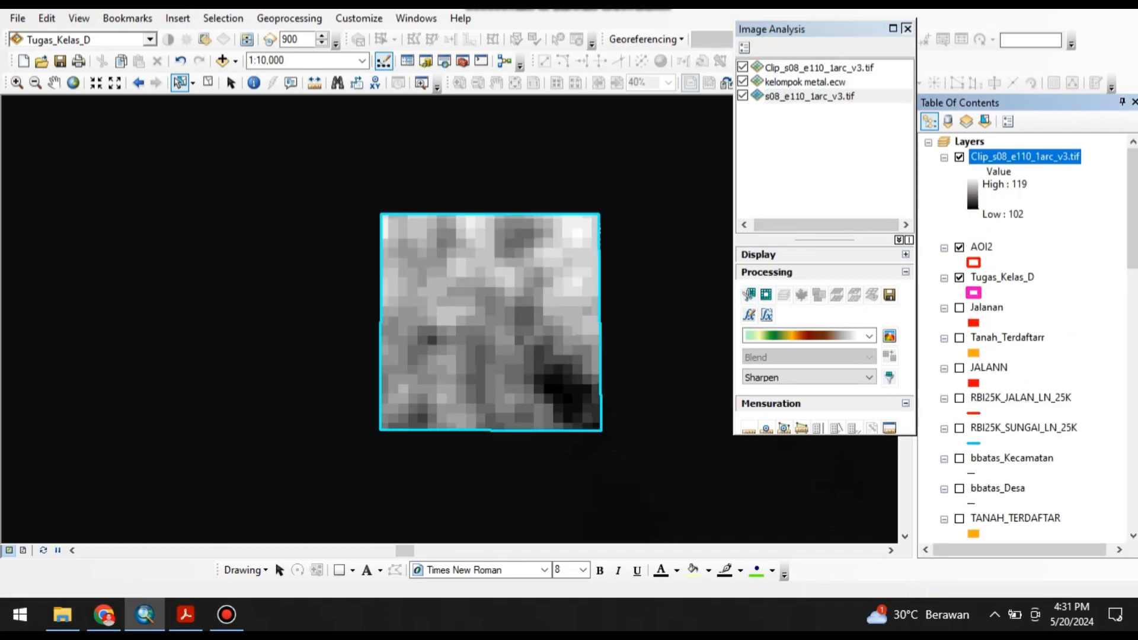
pyautogui.click(906, 29)
# Turn off the original s08_e110_1arc_v3.tif raster layer and clear the AOI2 polygon selection.
pyautogui.scroll(-14, 1022, 338)
pyautogui.click(958, 428)
pyautogui.scroll(13, 972, 409)
pyautogui.scroll(2, 1022, 338)
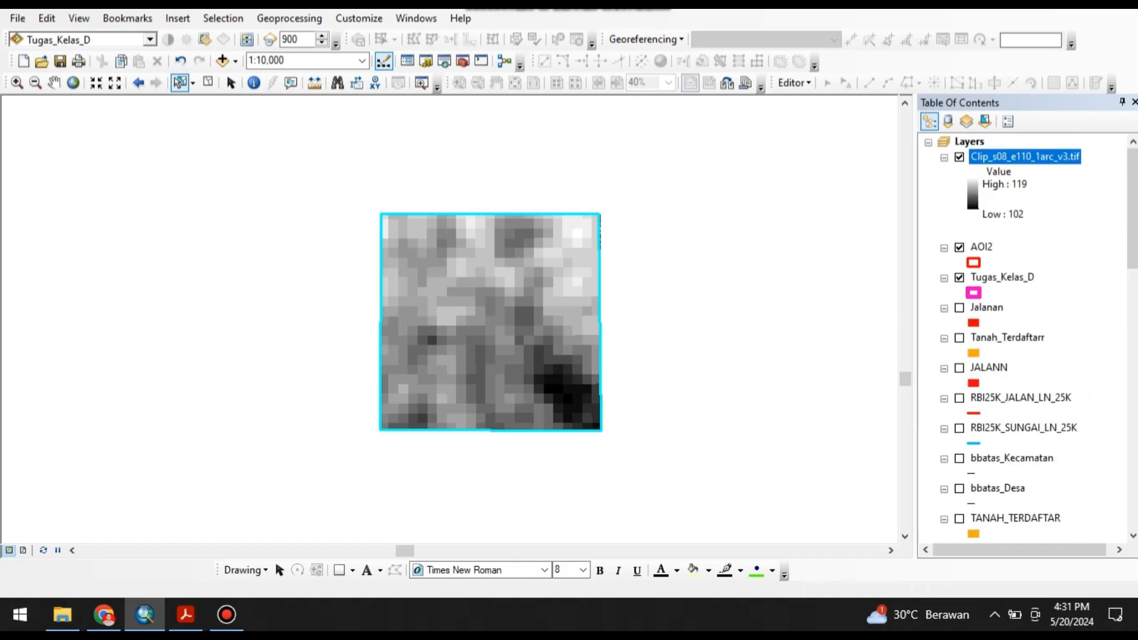
pyautogui.click(1003, 215)
pyautogui.scroll(1, 786, 255)
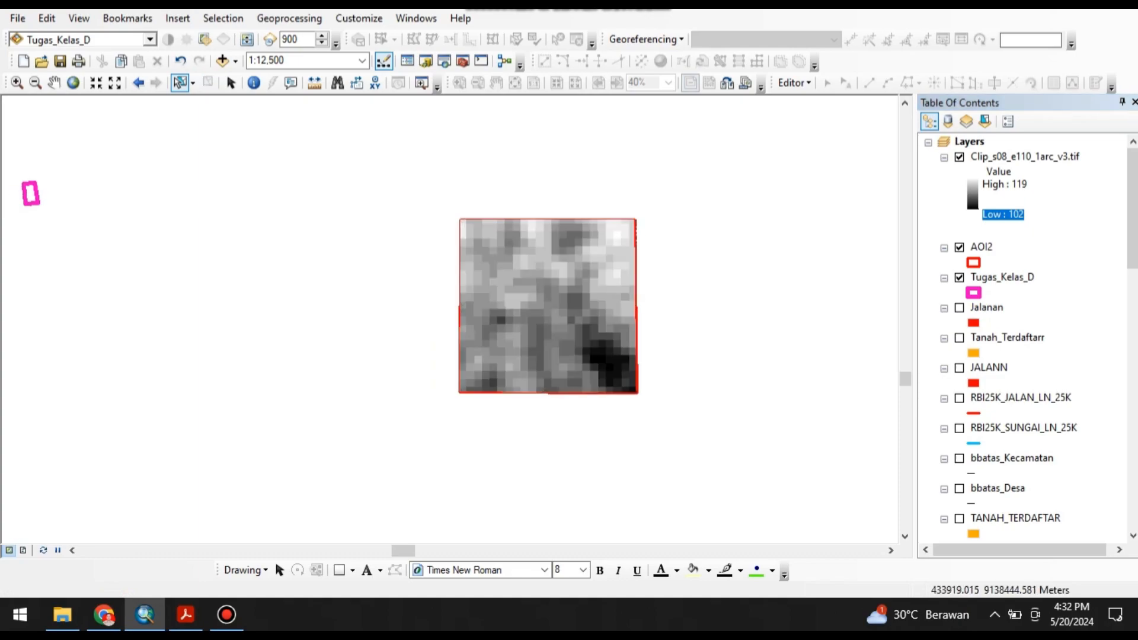
# Search the tools for SLOPE and open the Slope (3D Analyst) tool.
pyautogui.click(444, 61)
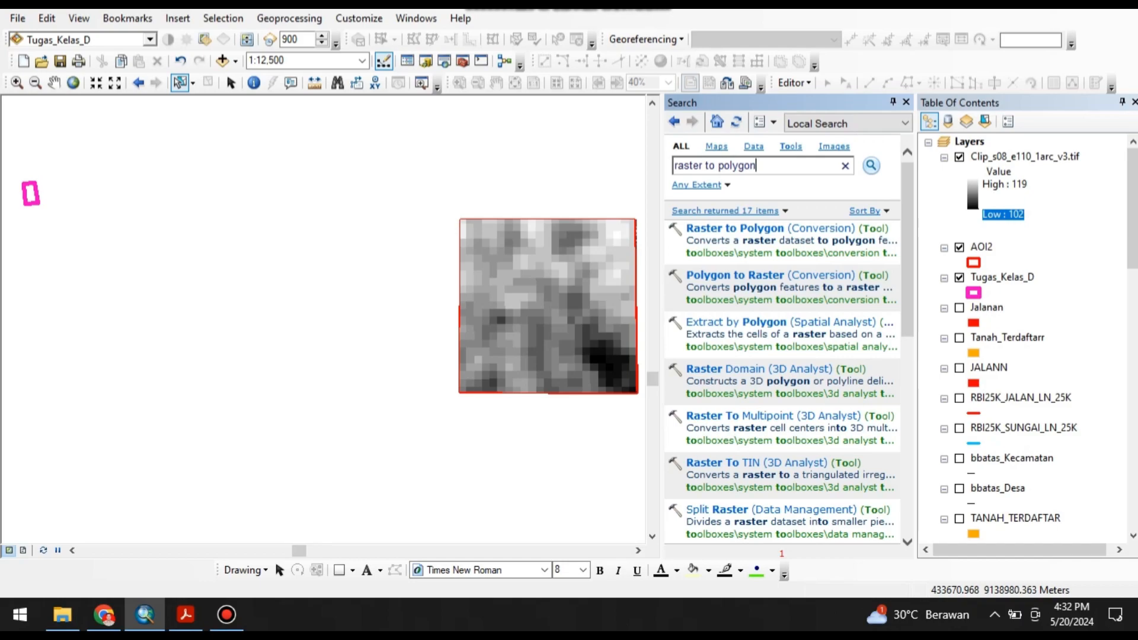
pyautogui.hotkey('ctrl', 'a')
pyautogui.press('BackSpace')
pyautogui.write('SLOP')
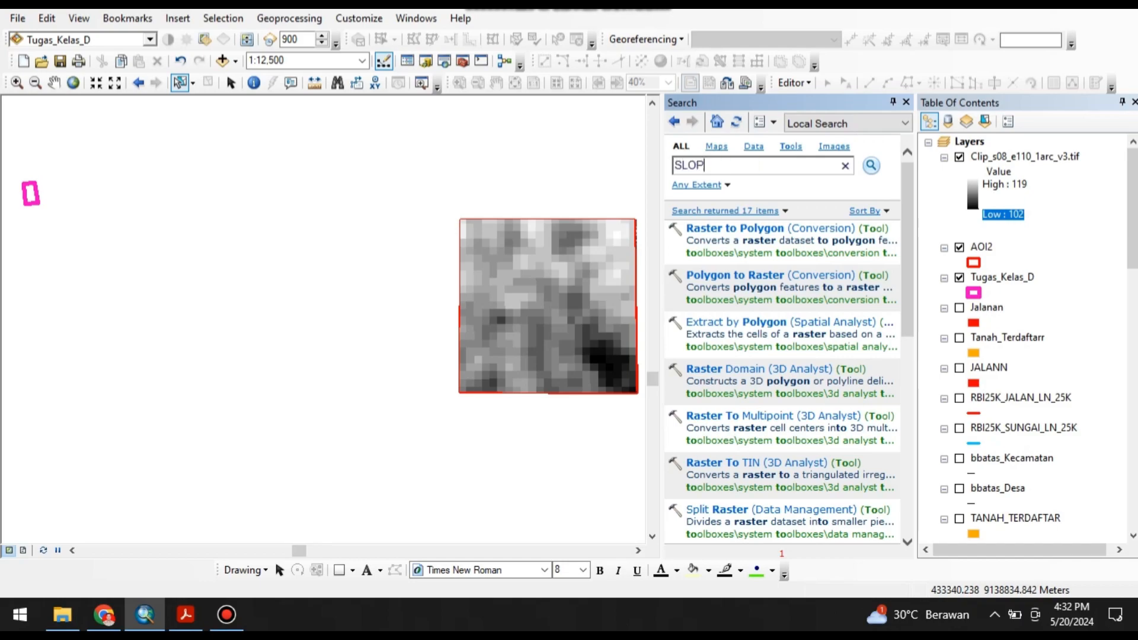
pyautogui.press('Return')
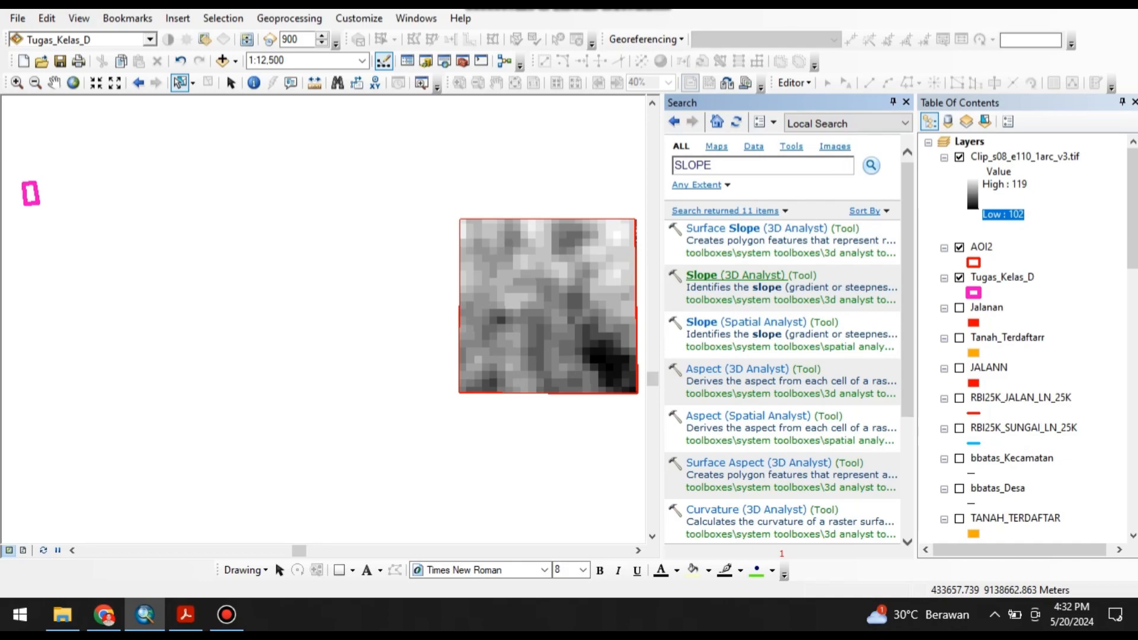
pyautogui.click(702, 276)
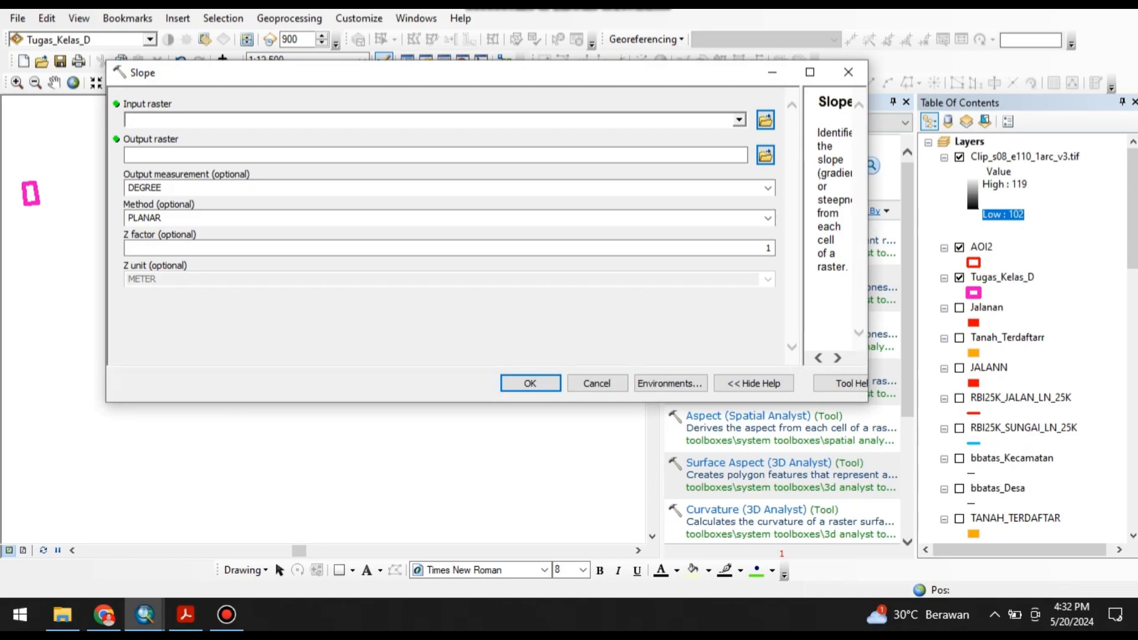
# Set Clip_s08_e110_1arc_v3.tif as the Slope tool's input raster and PERCENT_RISE as the output measurement.
pyautogui.click(739, 120)
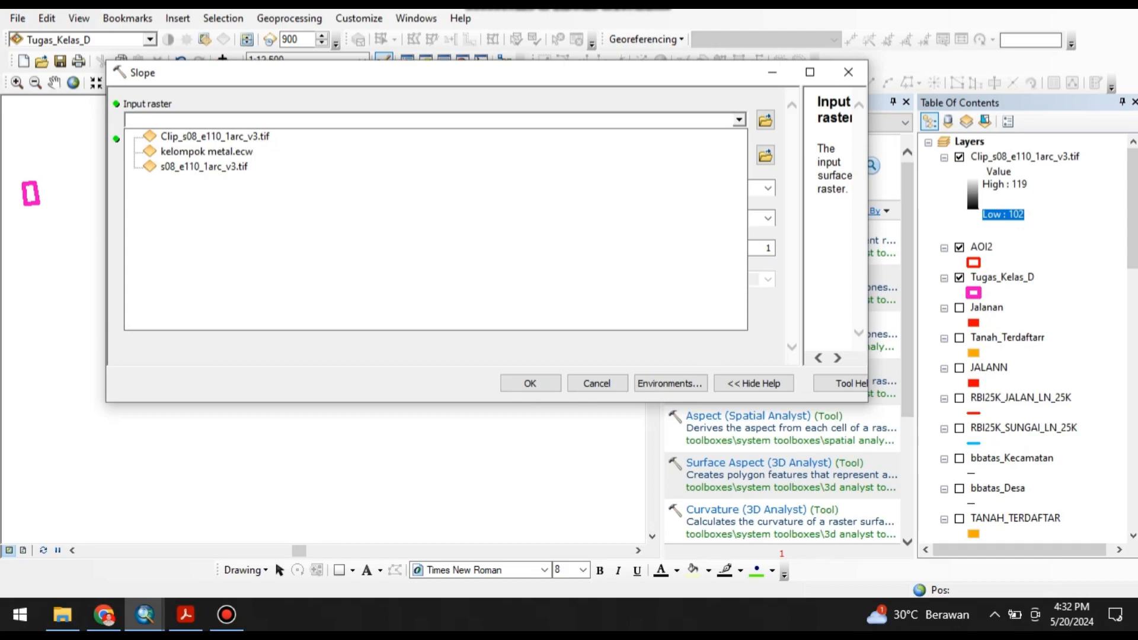
pyautogui.click(848, 72)
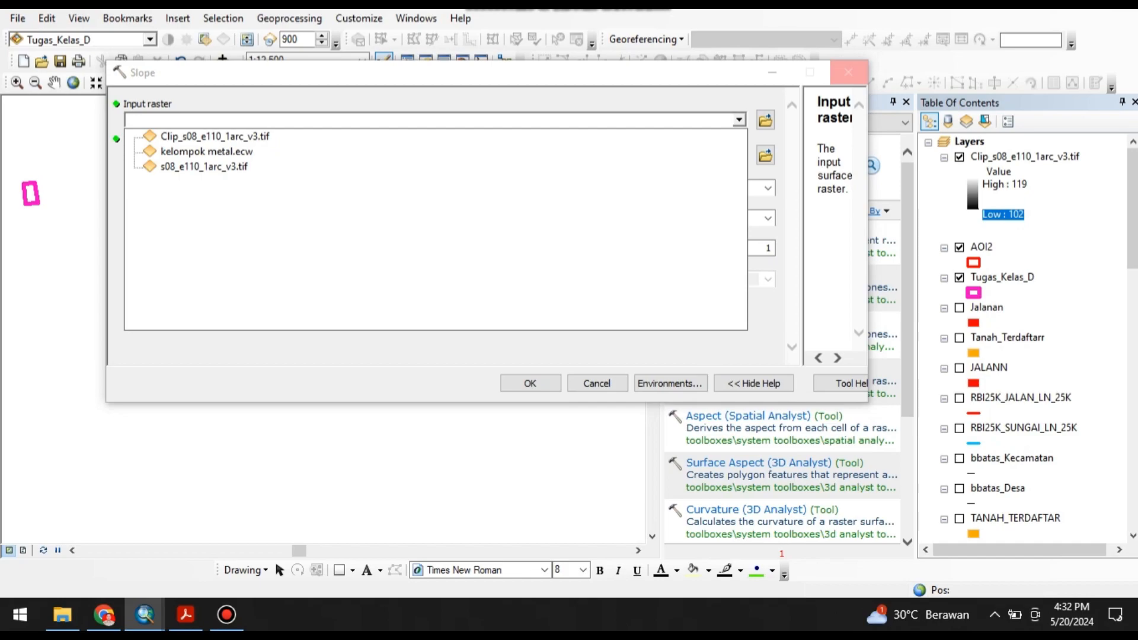
pyautogui.click(214, 135)
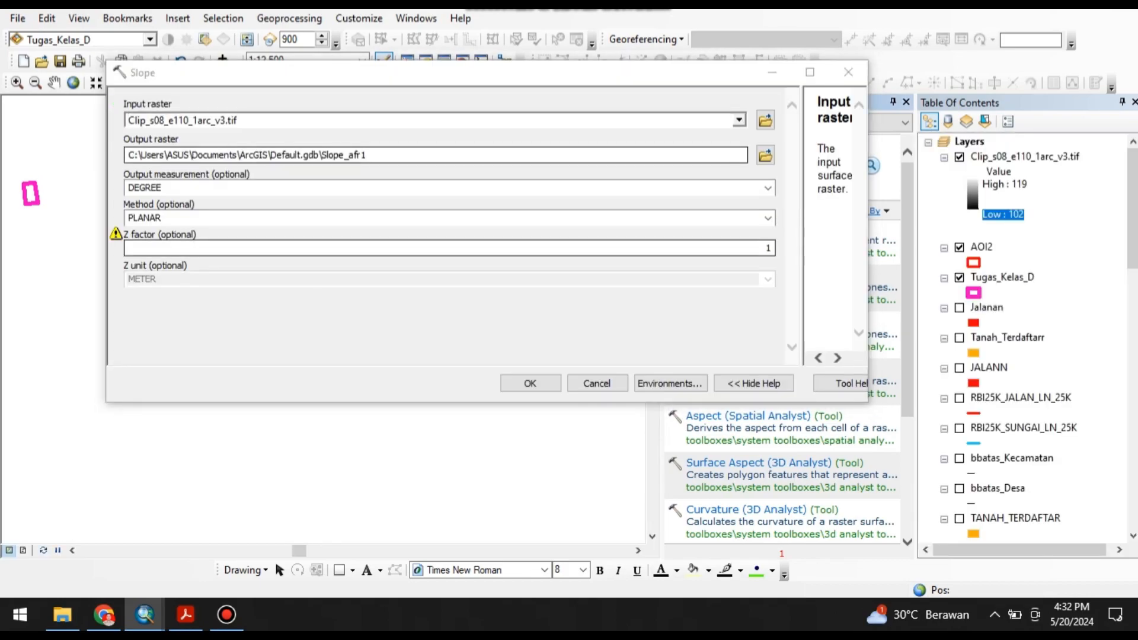
pyautogui.click(767, 188)
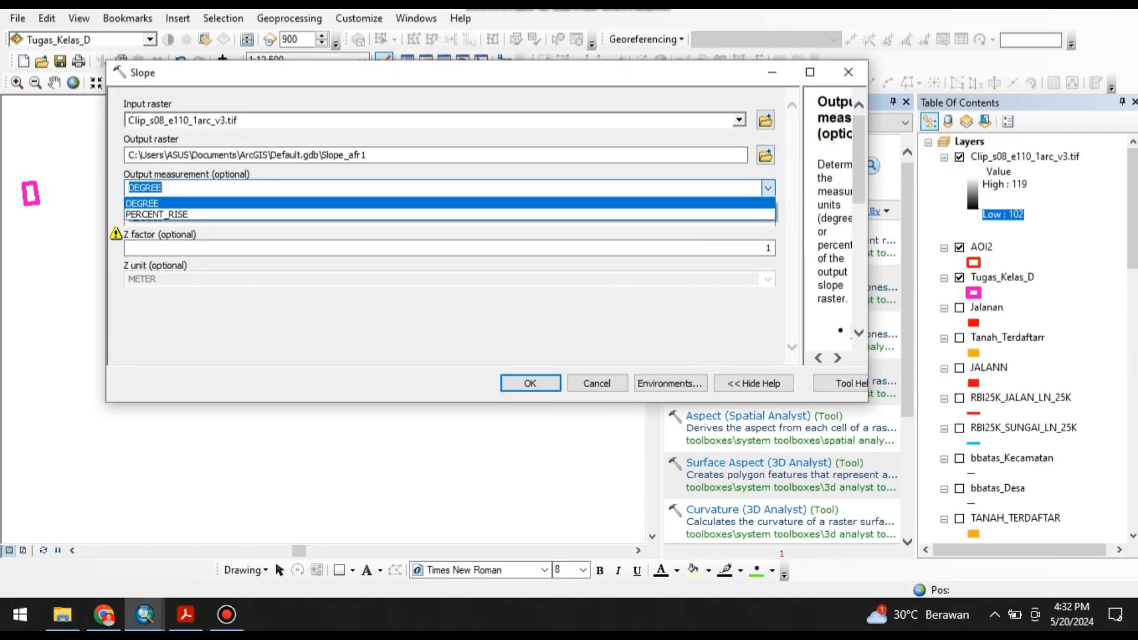
pyautogui.click(160, 211)
# Save the output raster as slope in the KEMAMPUAN TANAH folder on drive E and run the Slope tool.
pyautogui.click(765, 155)
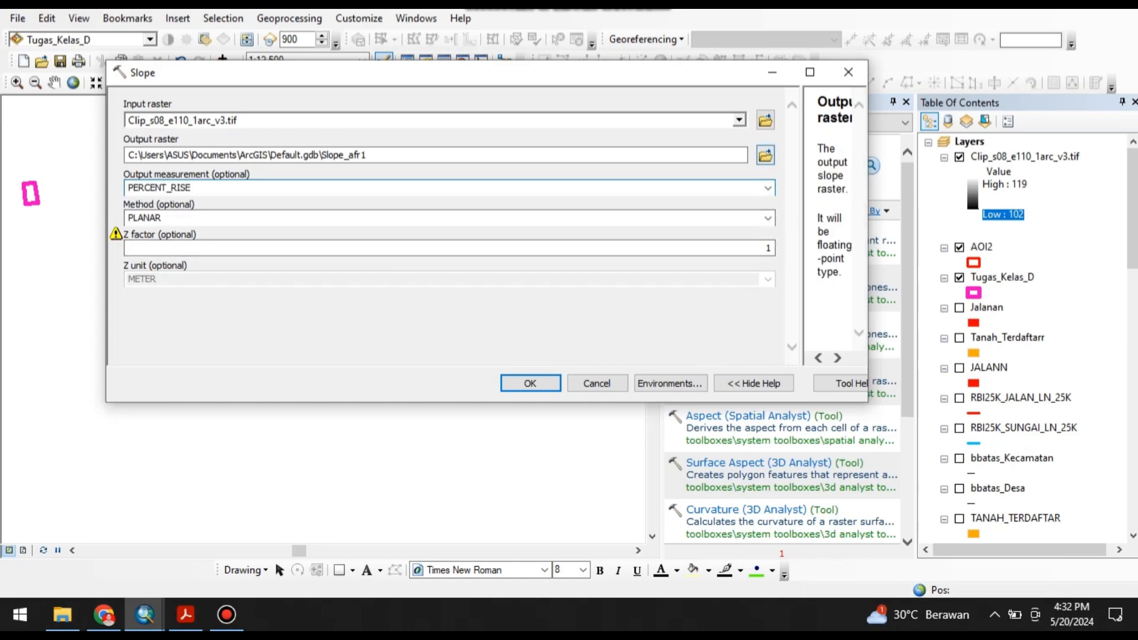
pyautogui.click(489, 131)
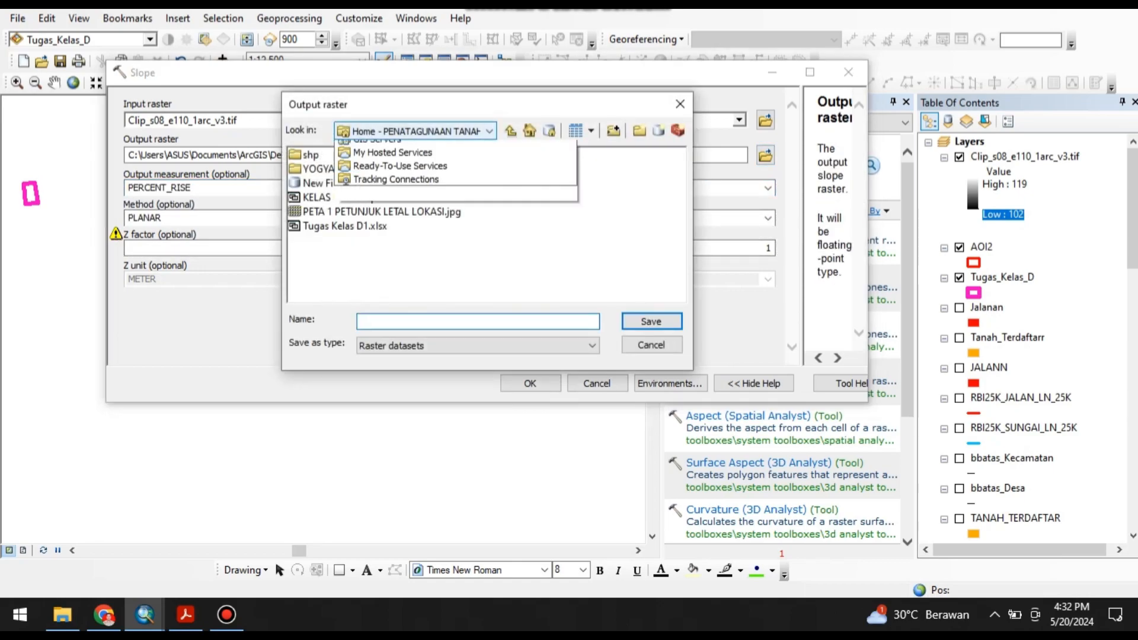
pyautogui.click(367, 189)
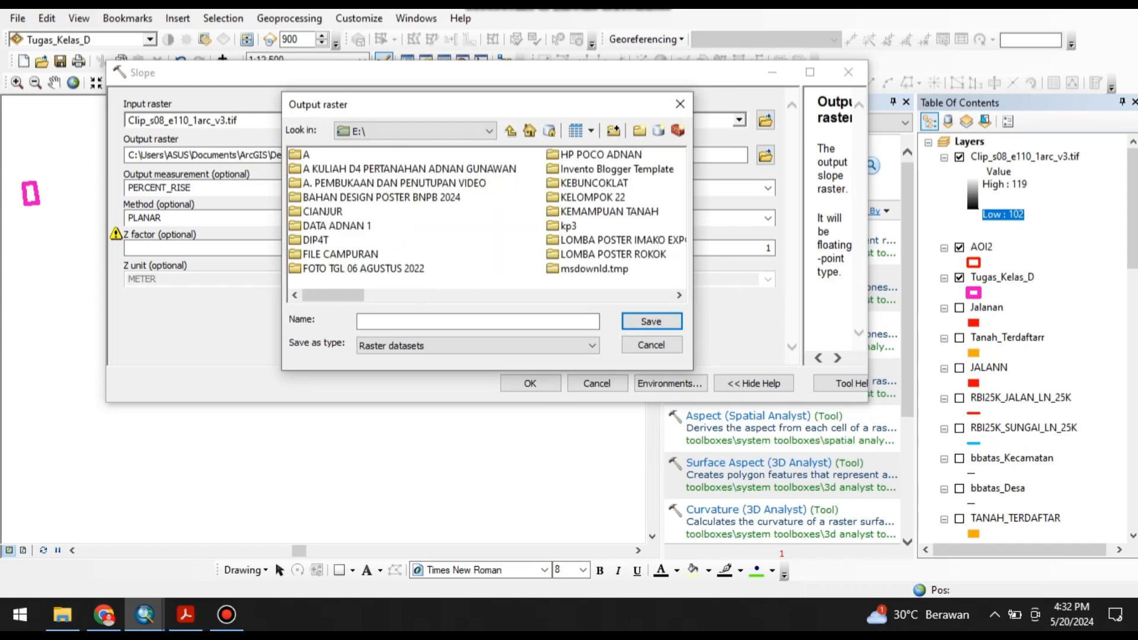
pyautogui.doubleClick(609, 213)
pyautogui.click(478, 322)
pyautogui.write('S')
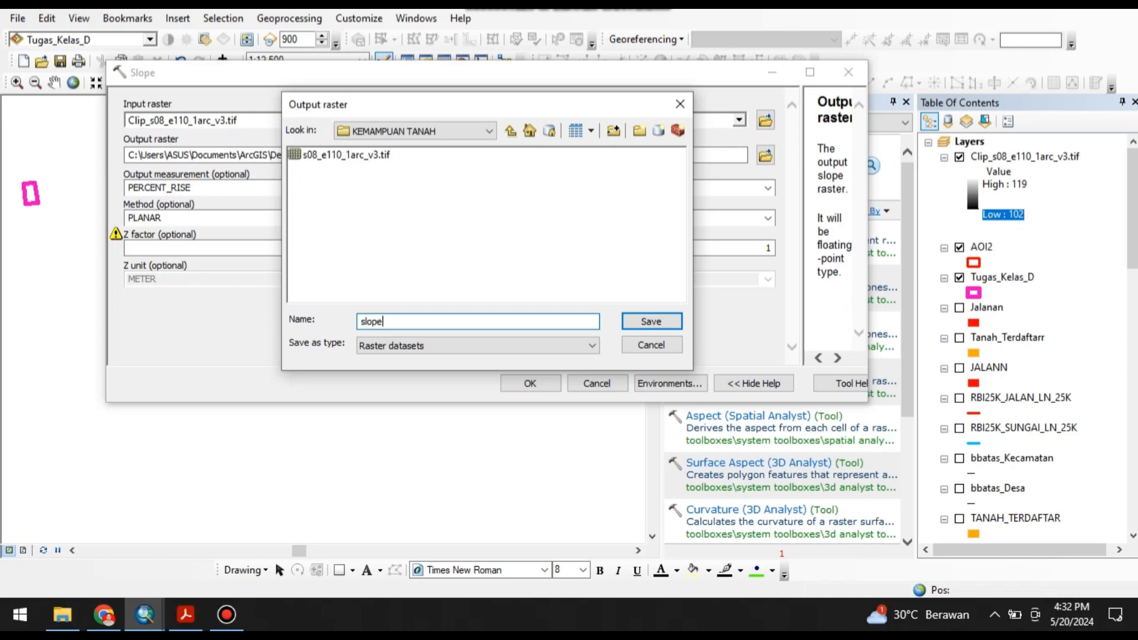
pyautogui.press('Return')
pyautogui.press('Return')
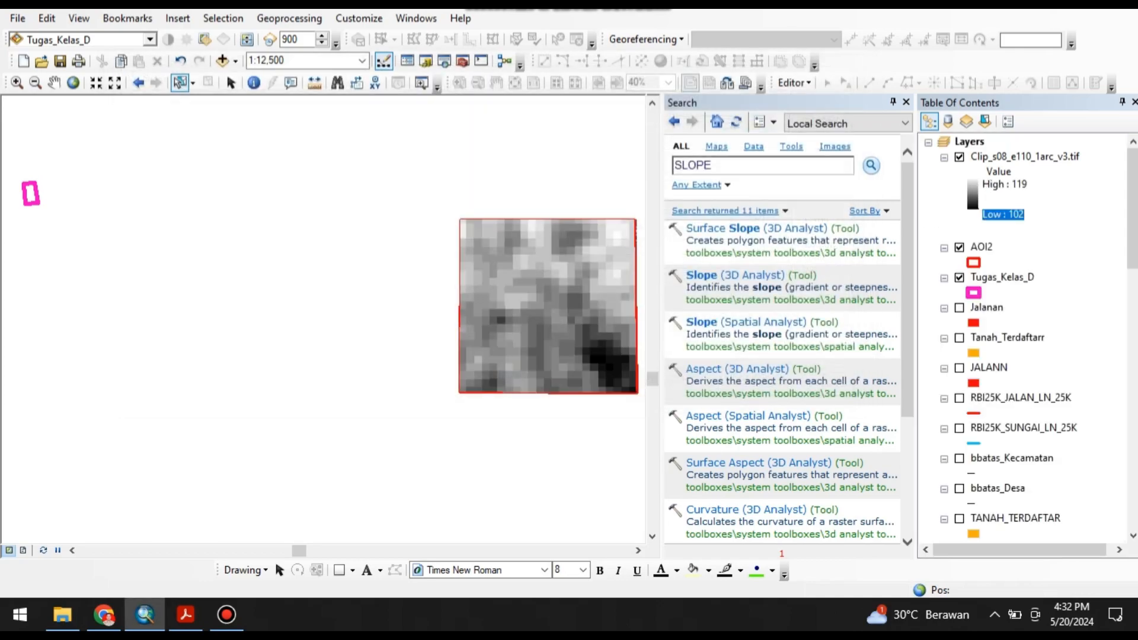
pyautogui.scroll(-15, 1025, 338)
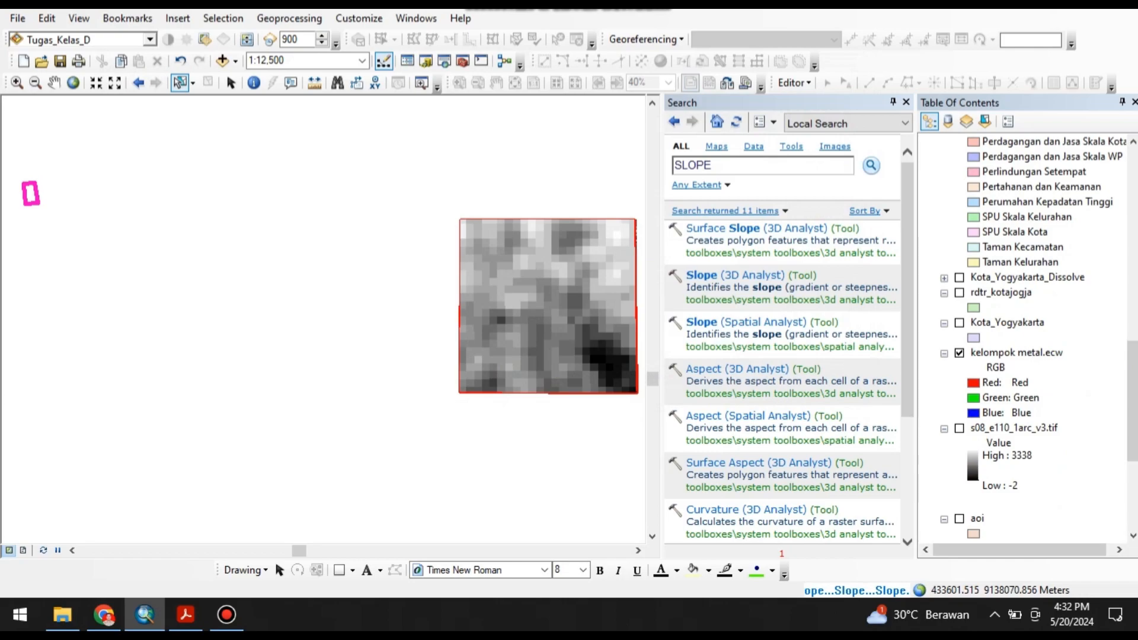
pyautogui.rightClick(970, 429)
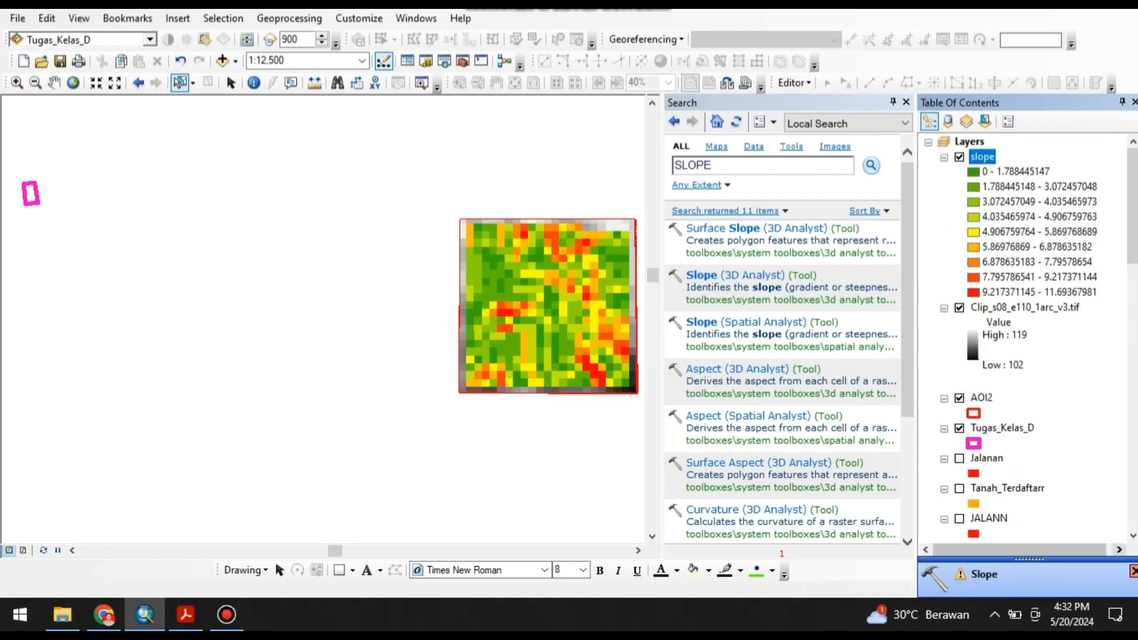
# Search the tools for reclass and open the Reclassify (3D Analyst) tool.
pyautogui.moveTo(713, 165); pyautogui.dragTo(674, 166)
pyautogui.write('r')
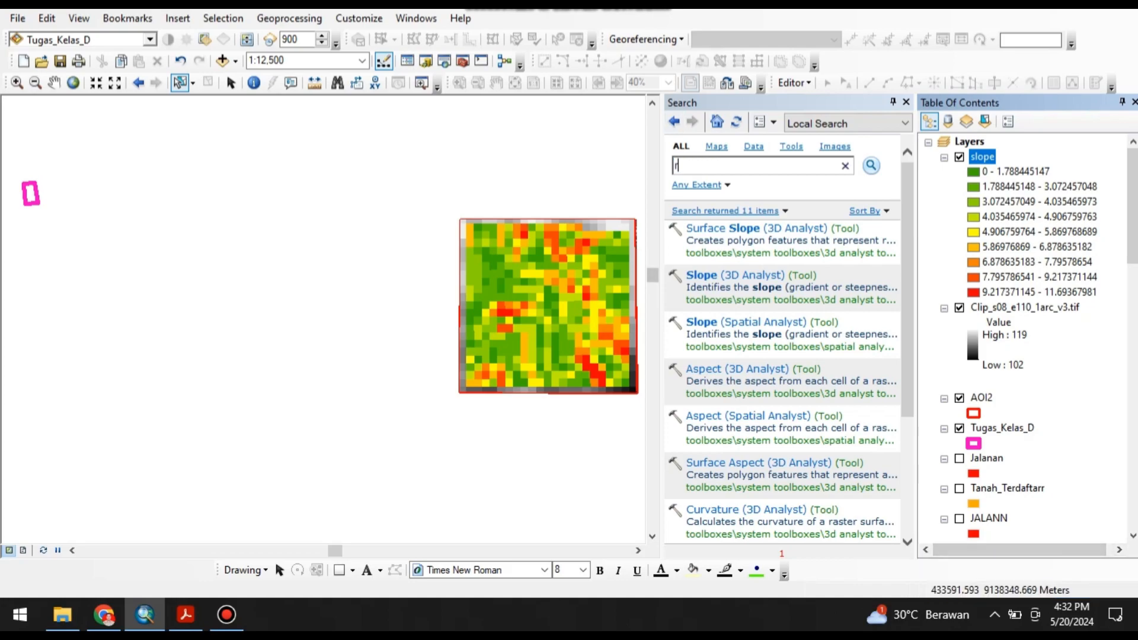
pyautogui.write('eclass')
pyautogui.press('Return')
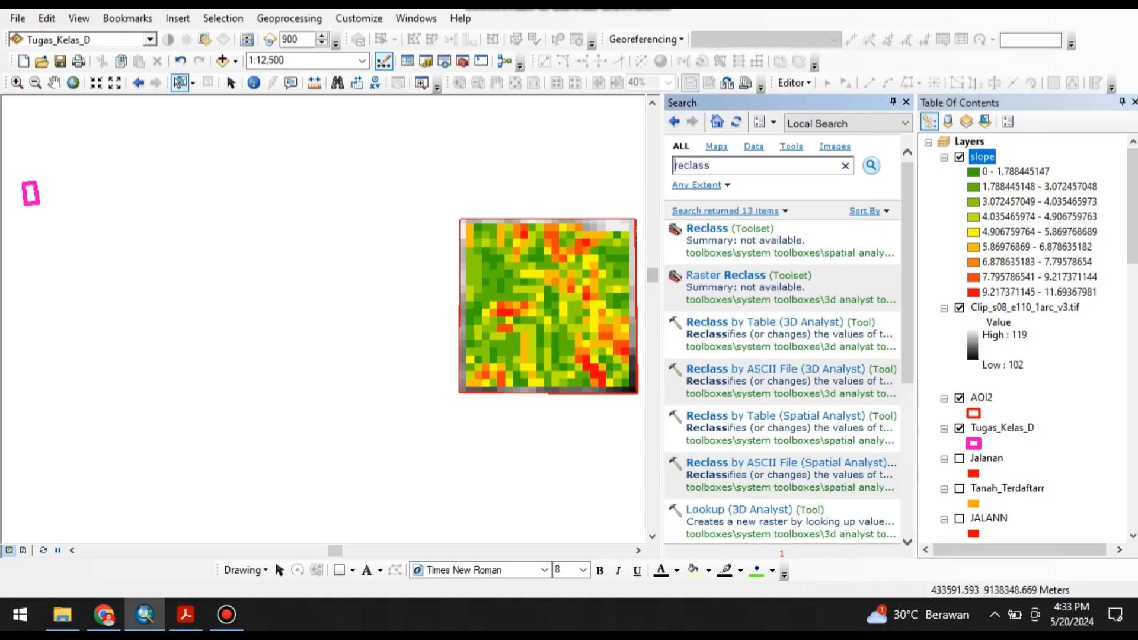
pyautogui.scroll(-2, 782, 380)
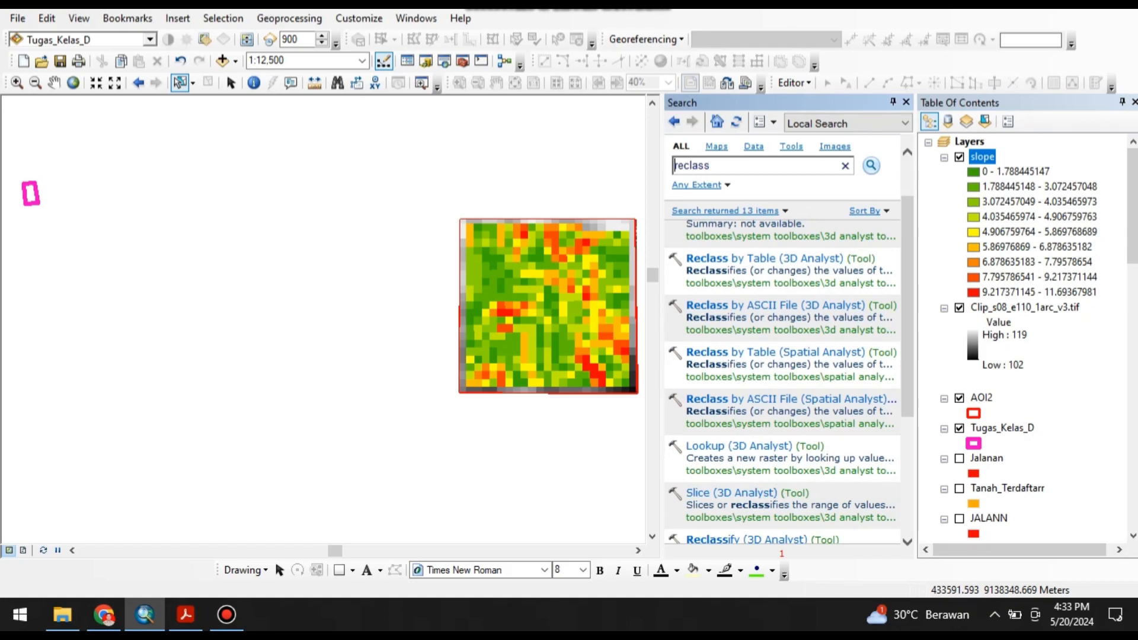
pyautogui.scroll(-3, 711, 413)
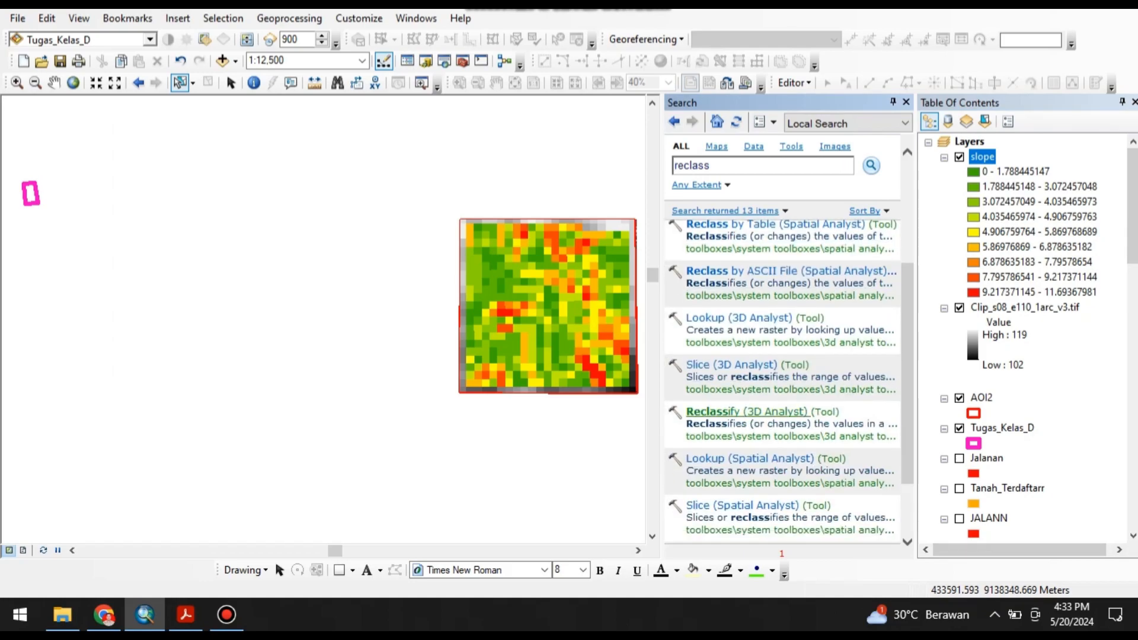
pyautogui.click(711, 411)
# Use slope as the Reclassify input raster, classify it manually with 7 classes, and enter 2 as the first break value.
pyautogui.click(738, 120)
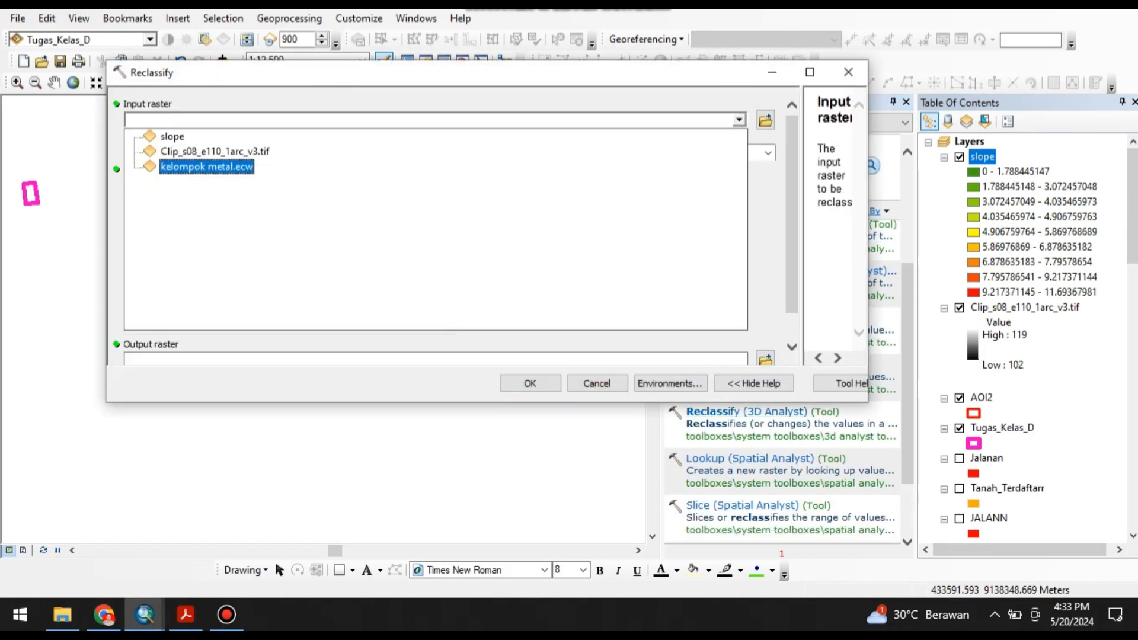
pyautogui.click(172, 137)
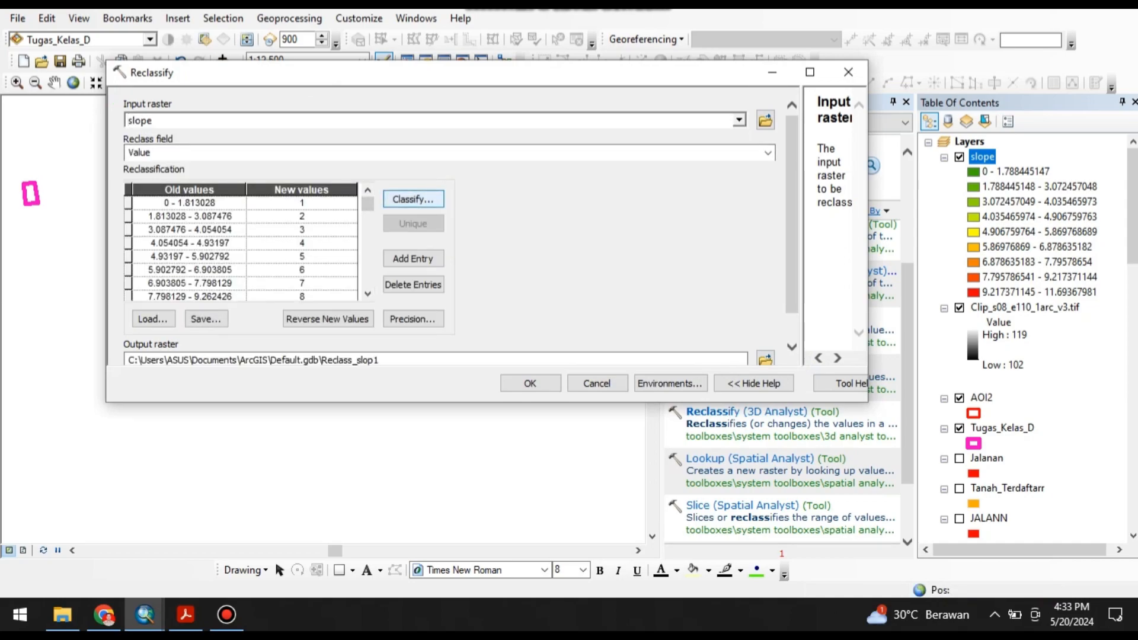
pyautogui.click(413, 199)
pyautogui.click(346, 98)
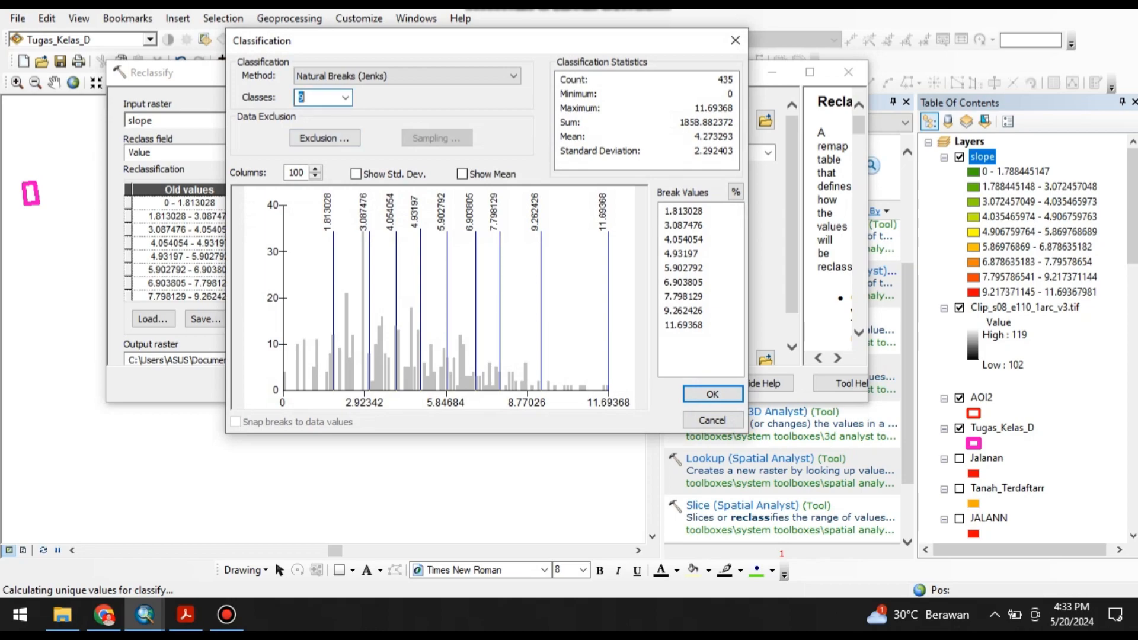
pyautogui.click(408, 76)
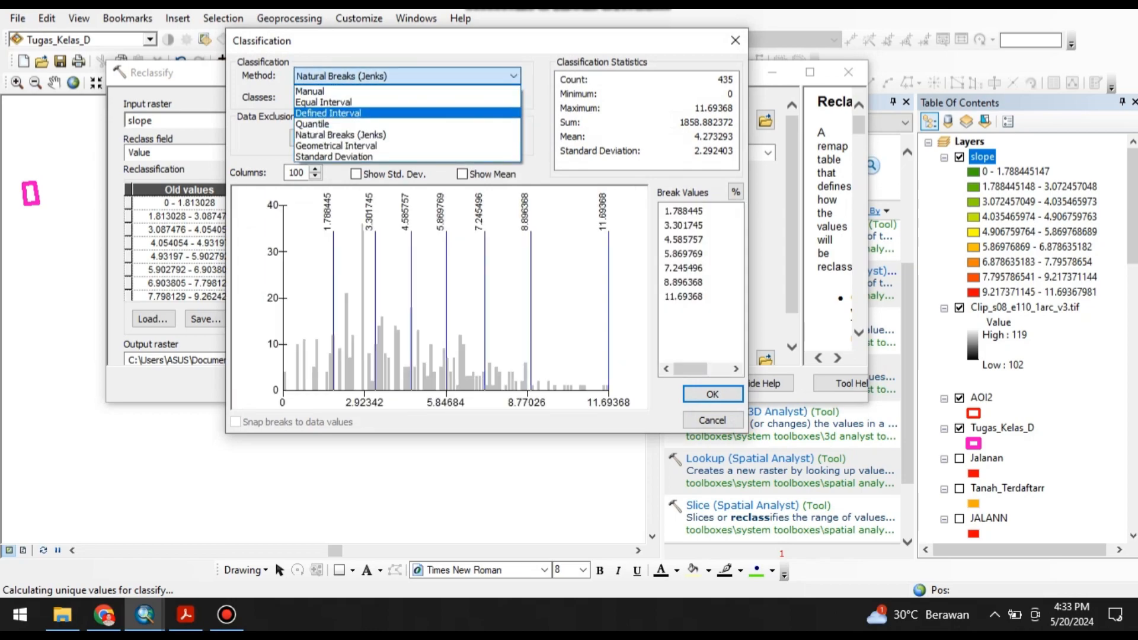
pyautogui.click(380, 91)
pyautogui.click(699, 211)
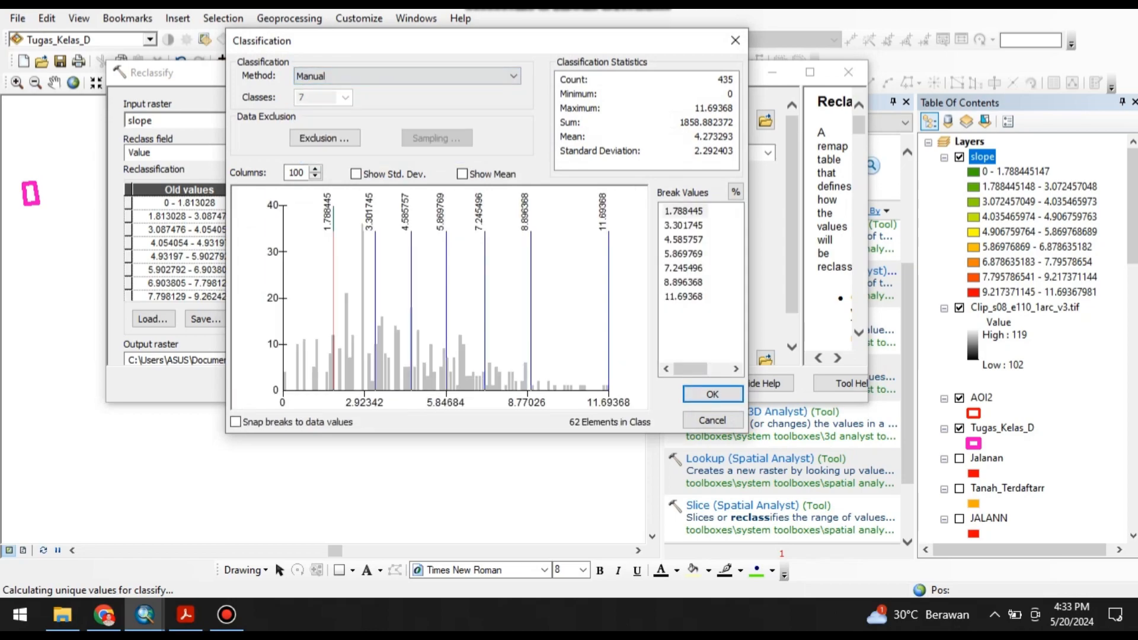
pyautogui.doubleClick(699, 211)
pyautogui.write('2')
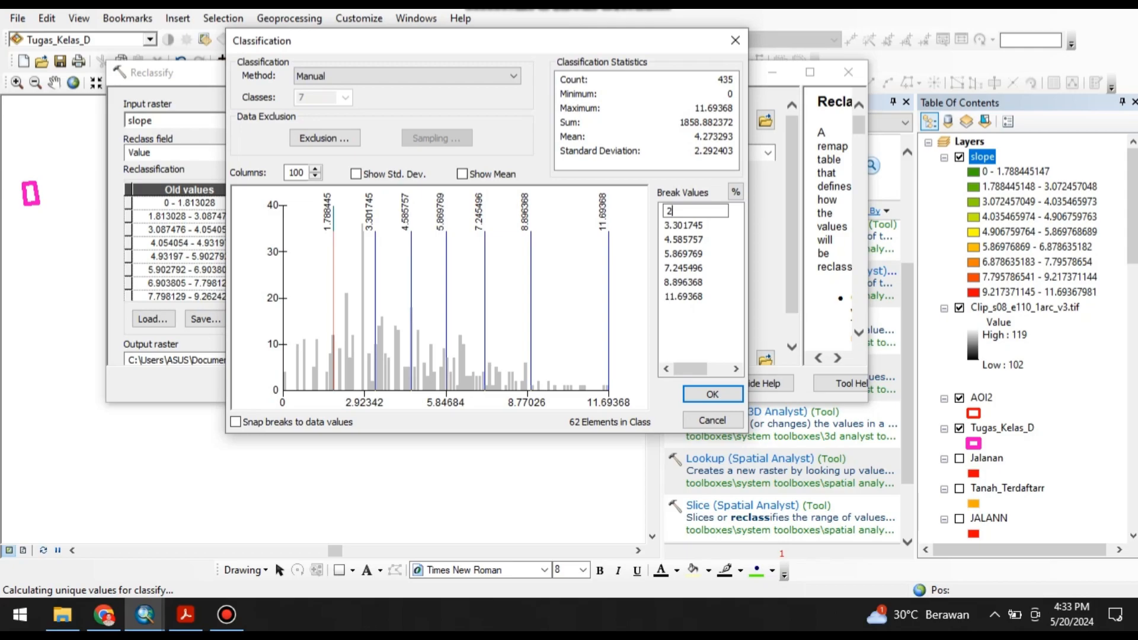
# Switch to the PDF guideline in Acrobat and examine the slope (Lereng) class ranges in the map legend on page 90.
pyautogui.click(186, 614)
pyautogui.scroll(-10, 568, 326)
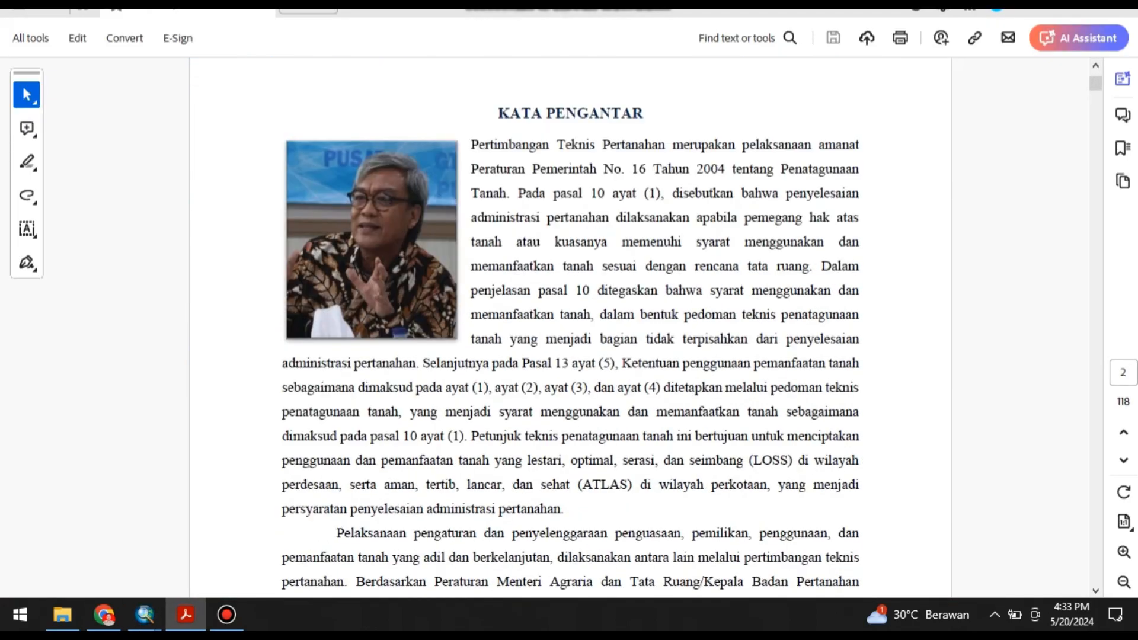
pyautogui.moveTo(1095, 84); pyautogui.dragTo(1095, 456)
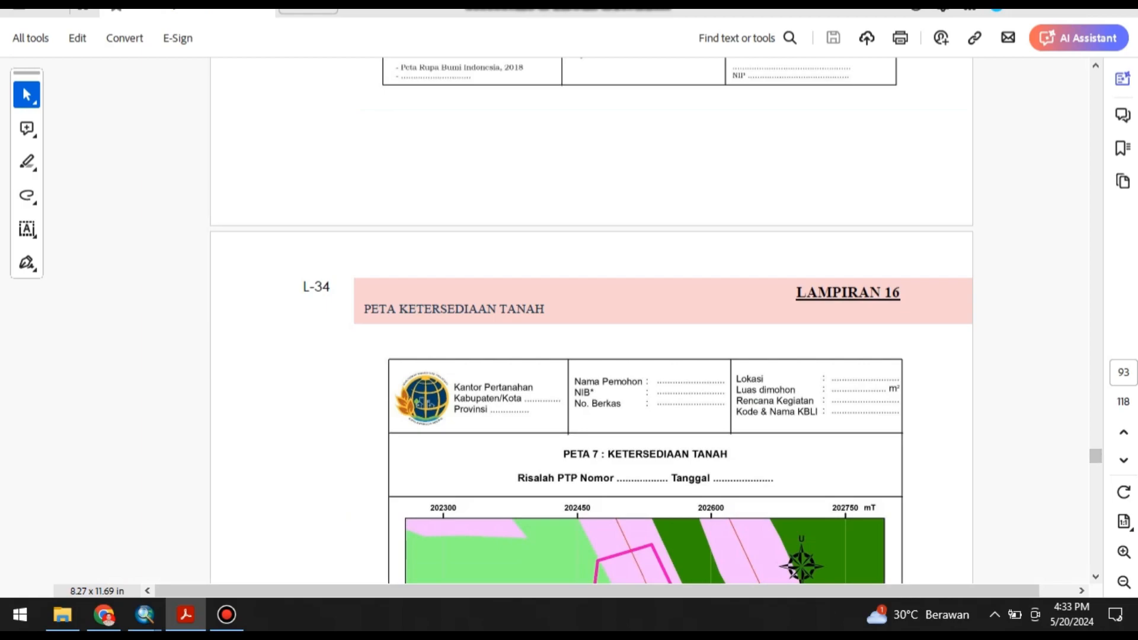
pyautogui.scroll(16, 591, 320)
pyautogui.scroll(10, 591, 320)
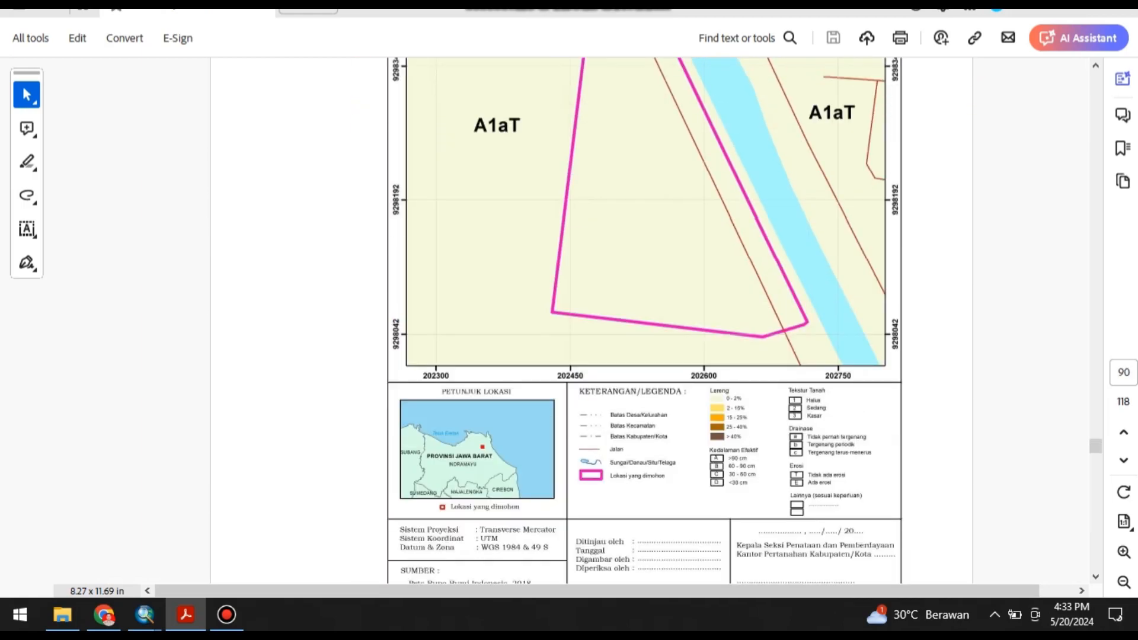
pyautogui.scroll(-1, 645, 320)
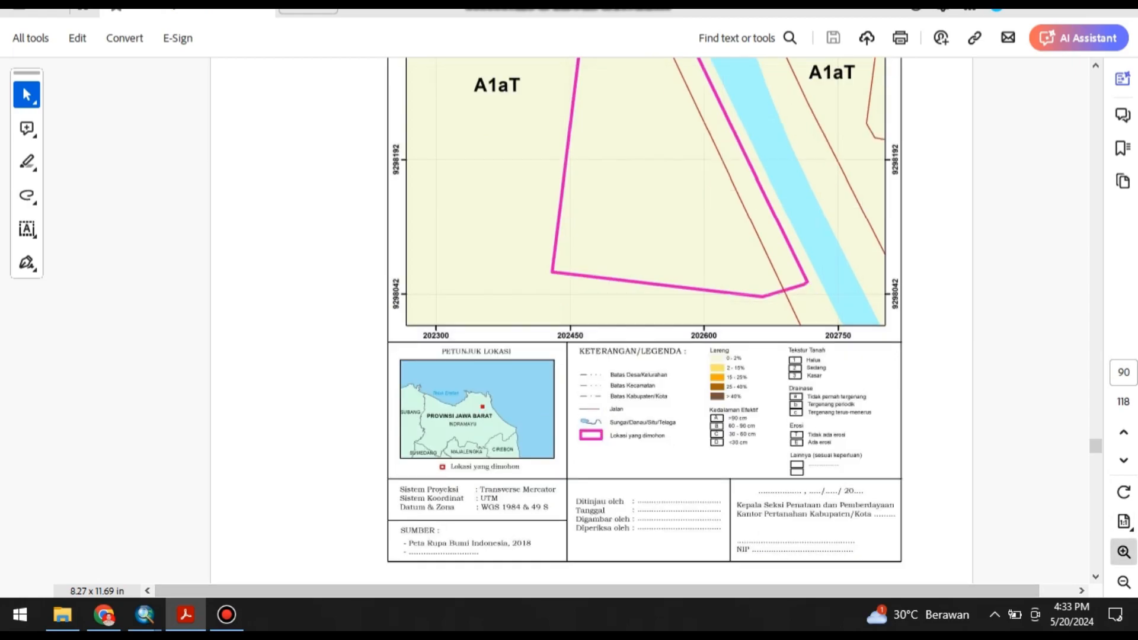
pyautogui.click(1123, 552)
pyautogui.scroll(-3, 652, 320)
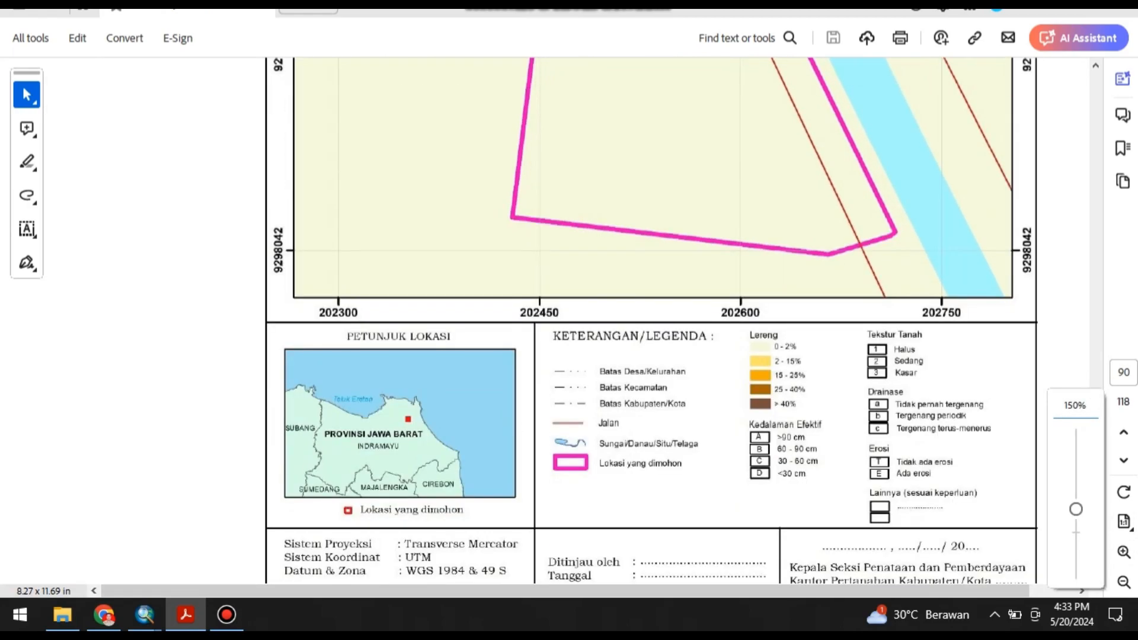
# Return to the Reclassify classification in ArcMap, use 5 manual classes, and set the first break value to 2.
pyautogui.click(145, 615)
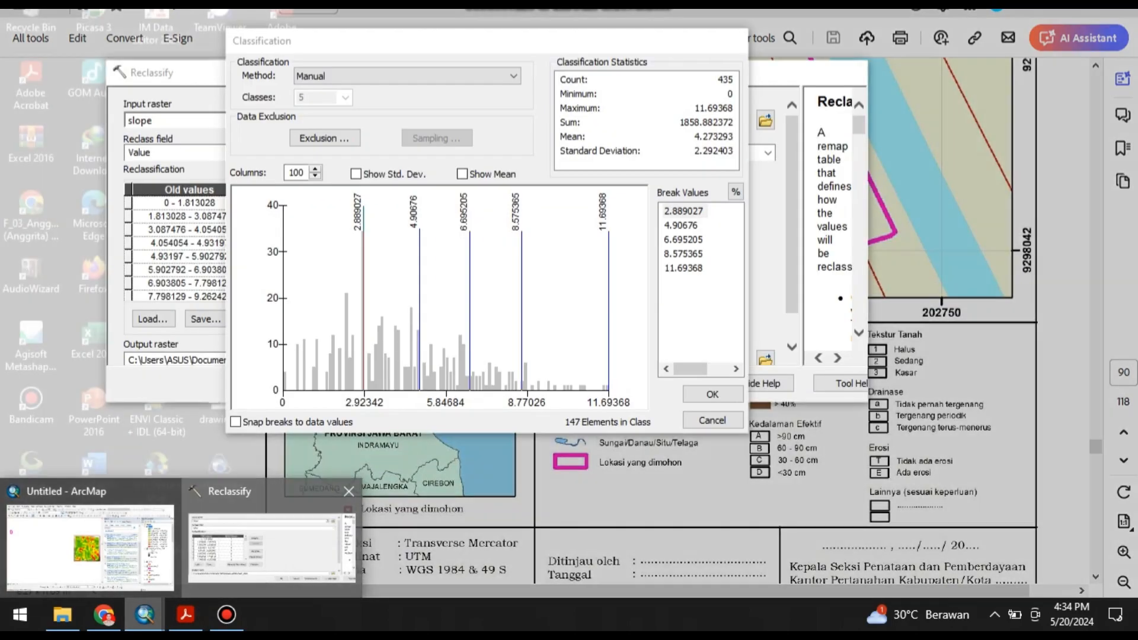
pyautogui.click(271, 548)
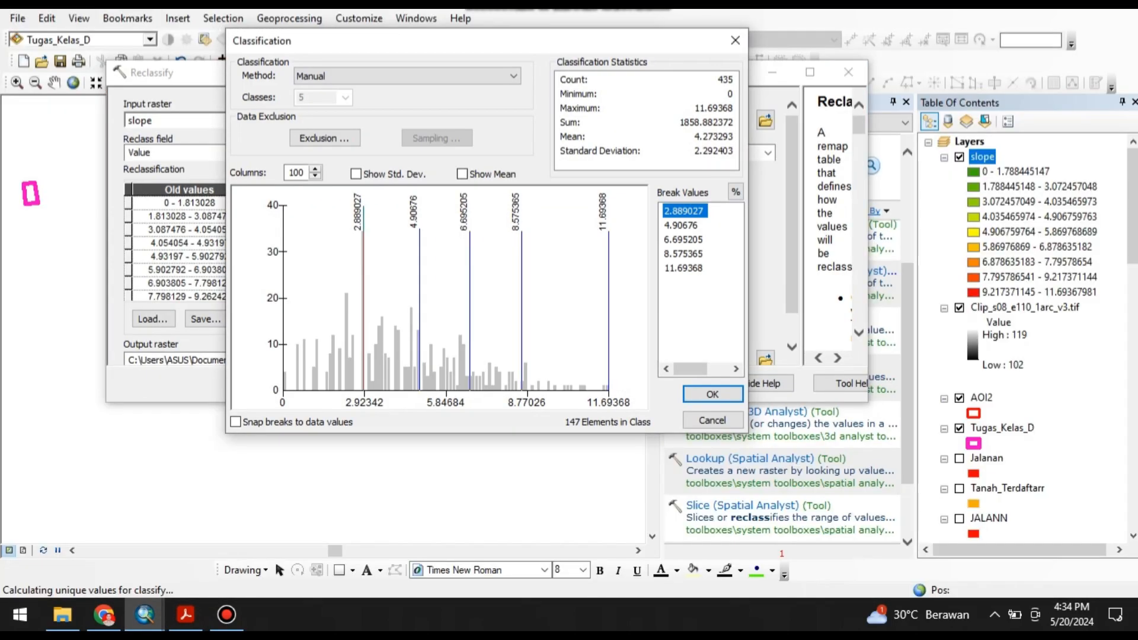
pyautogui.hotkey('alt', 'Tab')
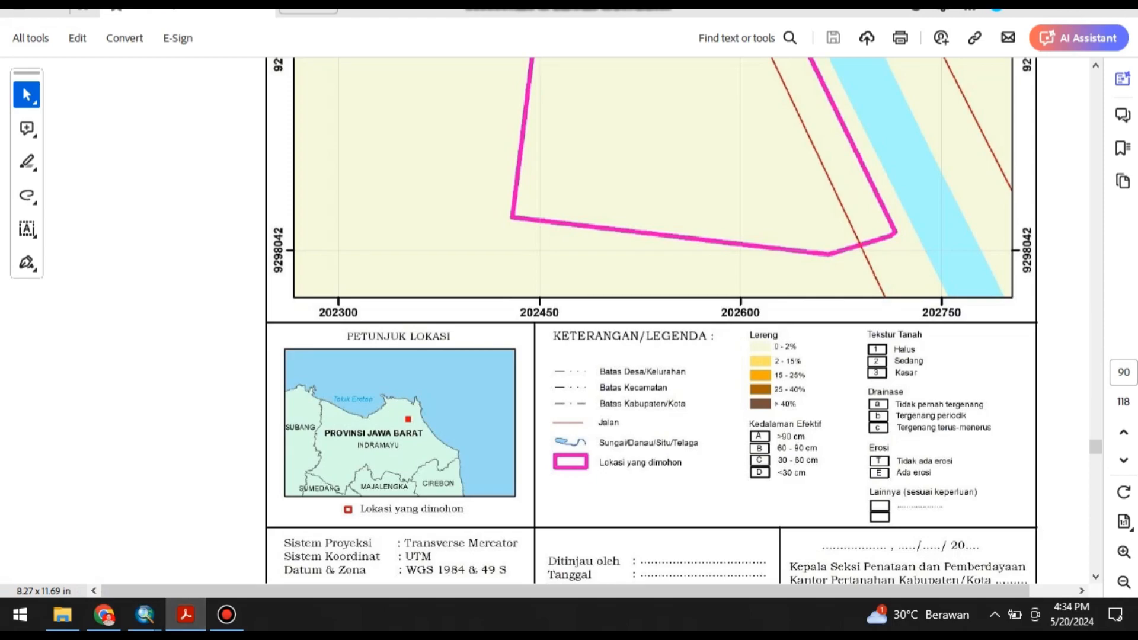
pyautogui.moveTo(144, 615)
pyautogui.click(90, 542)
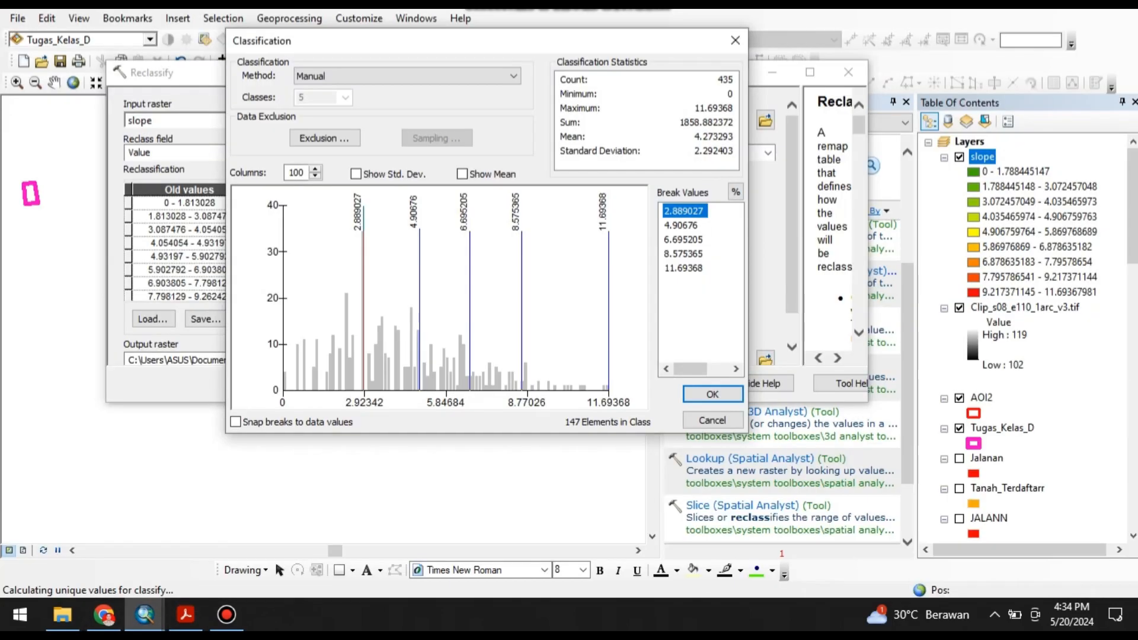
pyautogui.write('2')
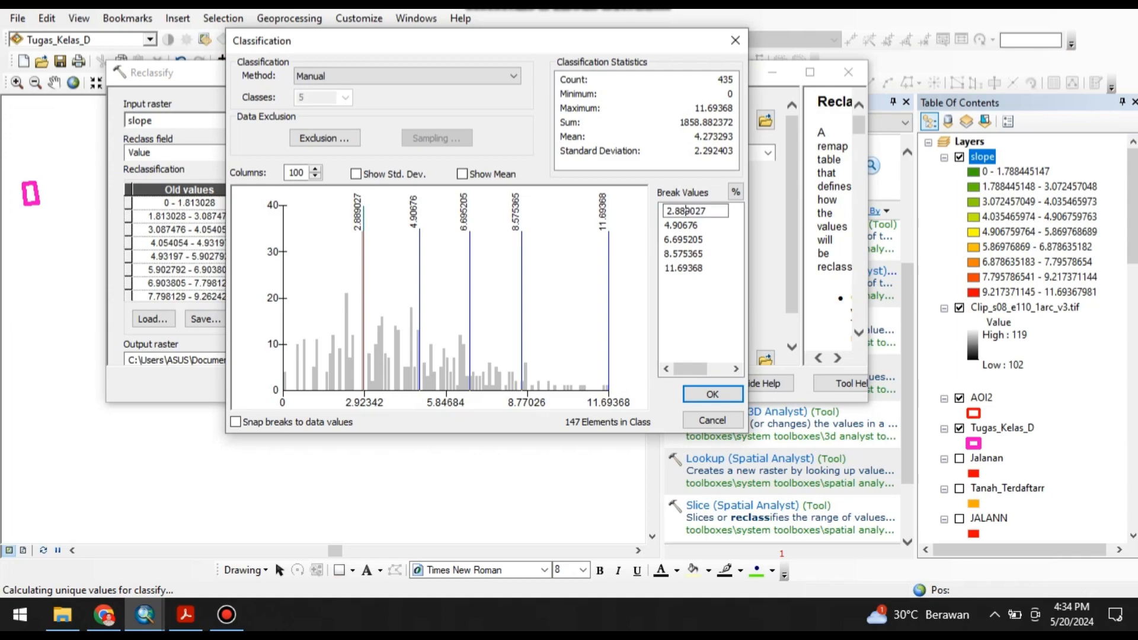
pyautogui.press('Return')
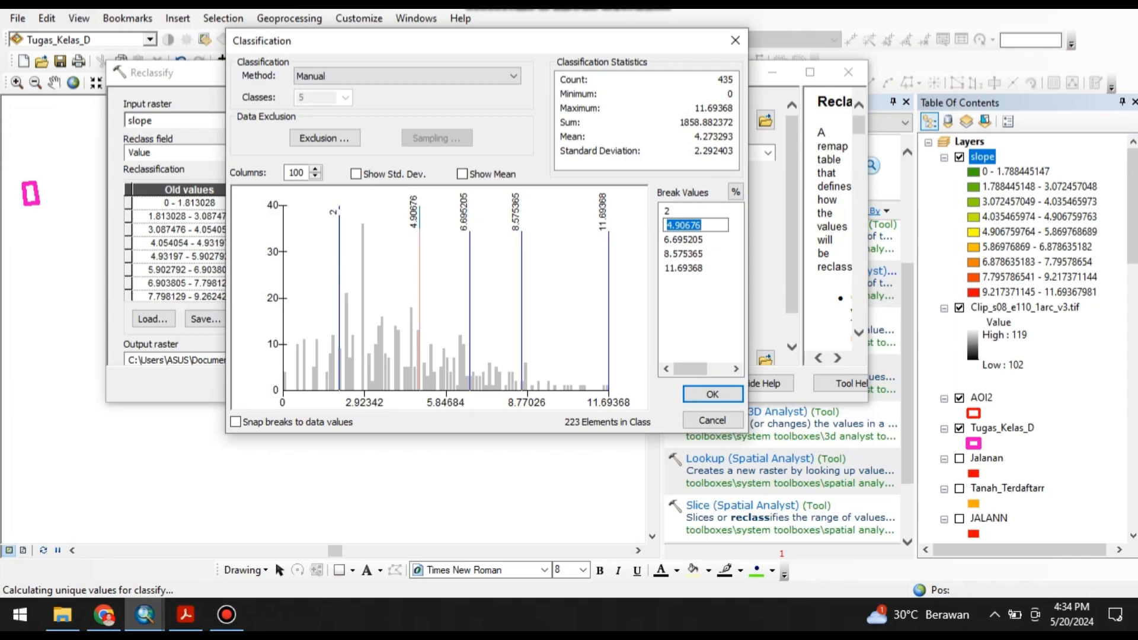
# Enter 15, 15 and 25 as break values above 2 in the manual classification of the slope raster.
pyautogui.write('15')
pyautogui.press('Return')
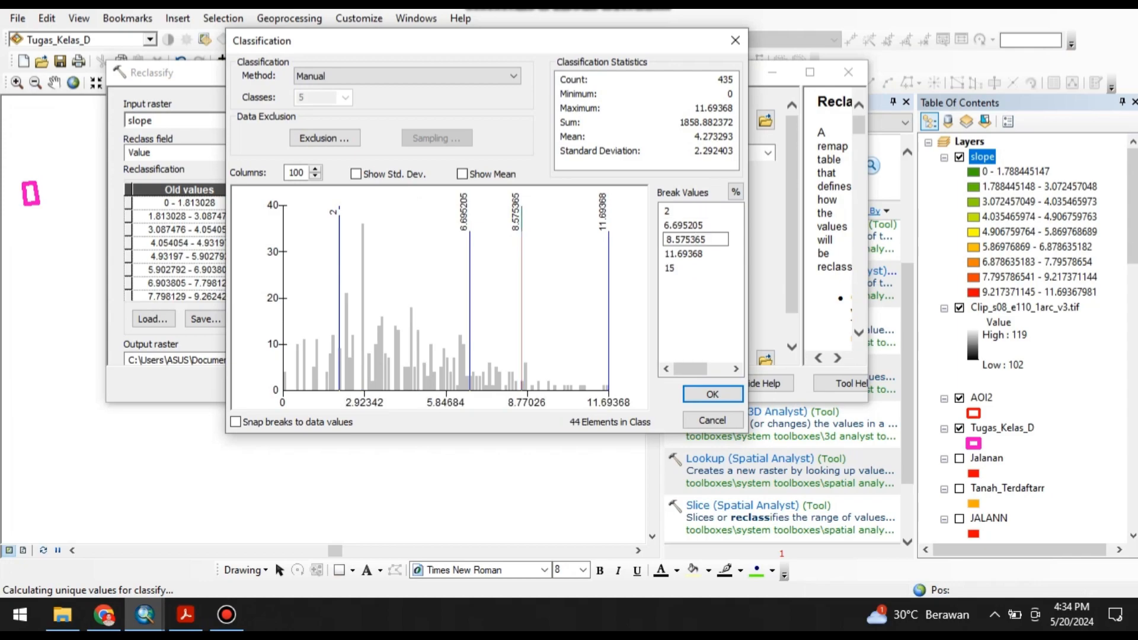
pyautogui.click(685, 225)
pyautogui.write('15')
pyautogui.press('Return')
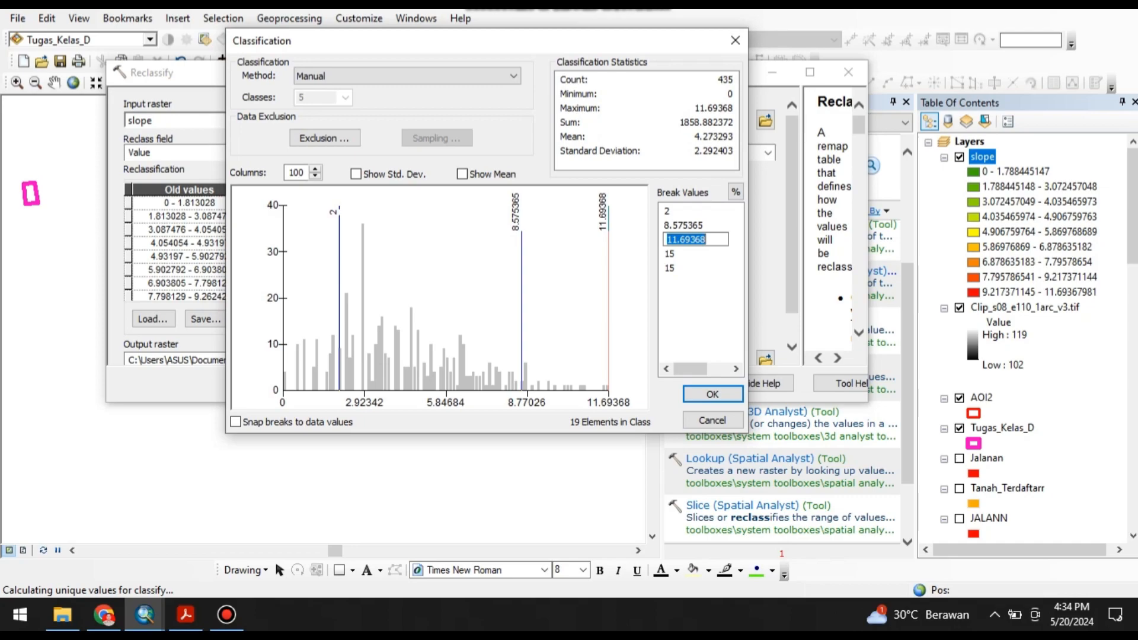
pyautogui.write('25')
pyautogui.press('Return')
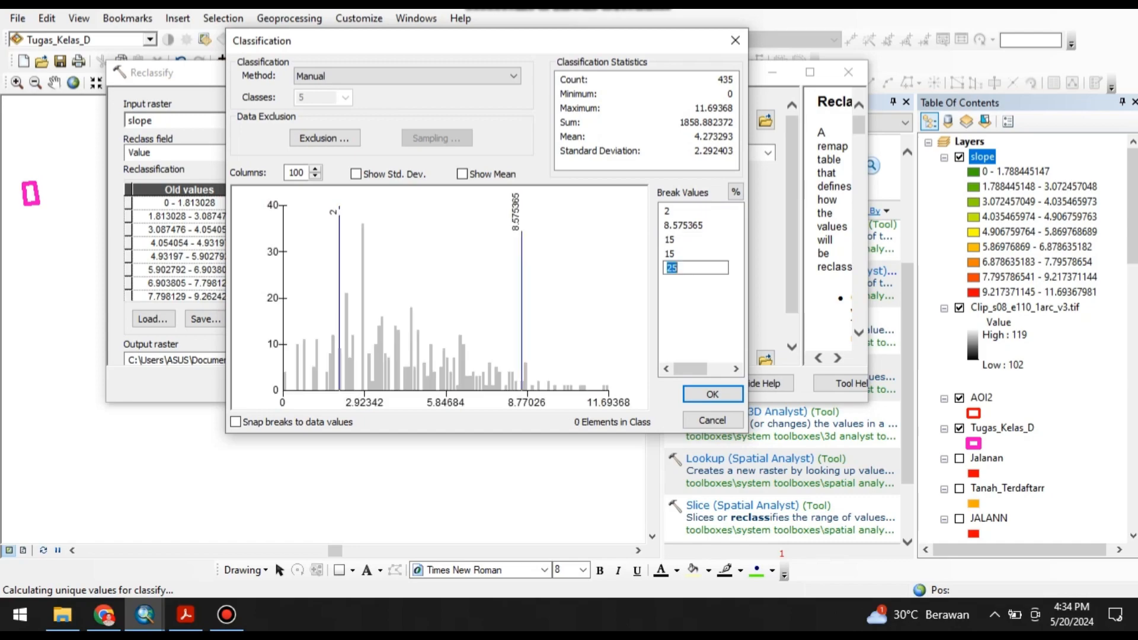
# Replace the duplicate 15 break value with 40 and the 8.575365 break value with 50.
pyautogui.click(670, 254)
pyautogui.write('40')
pyautogui.press('Return')
pyautogui.click(684, 226)
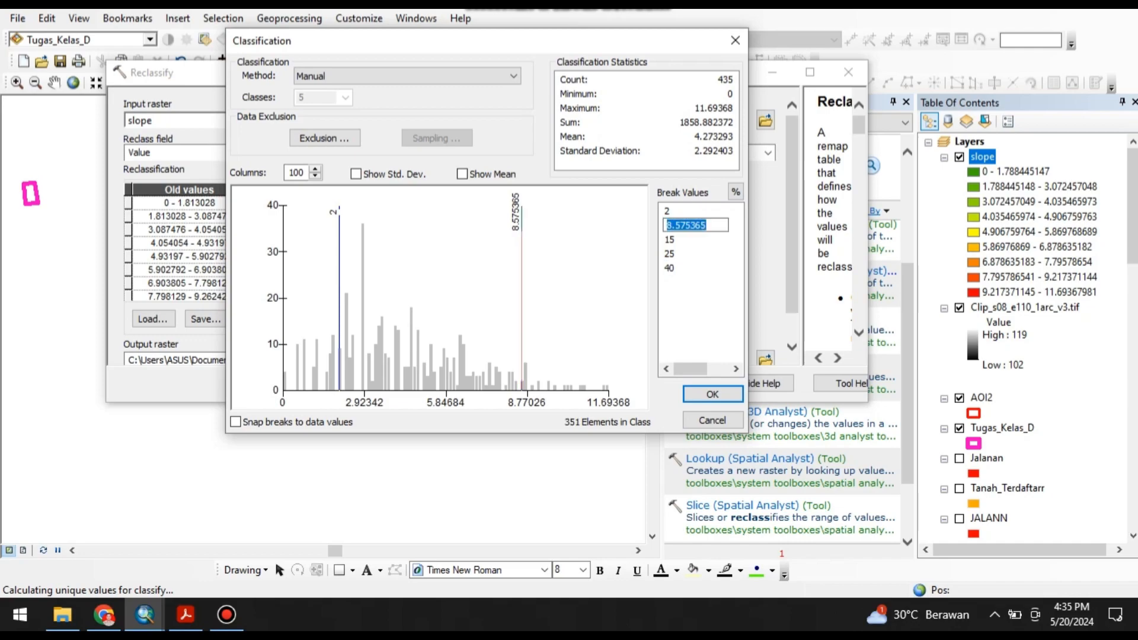
pyautogui.write('50')
pyautogui.press('Return')
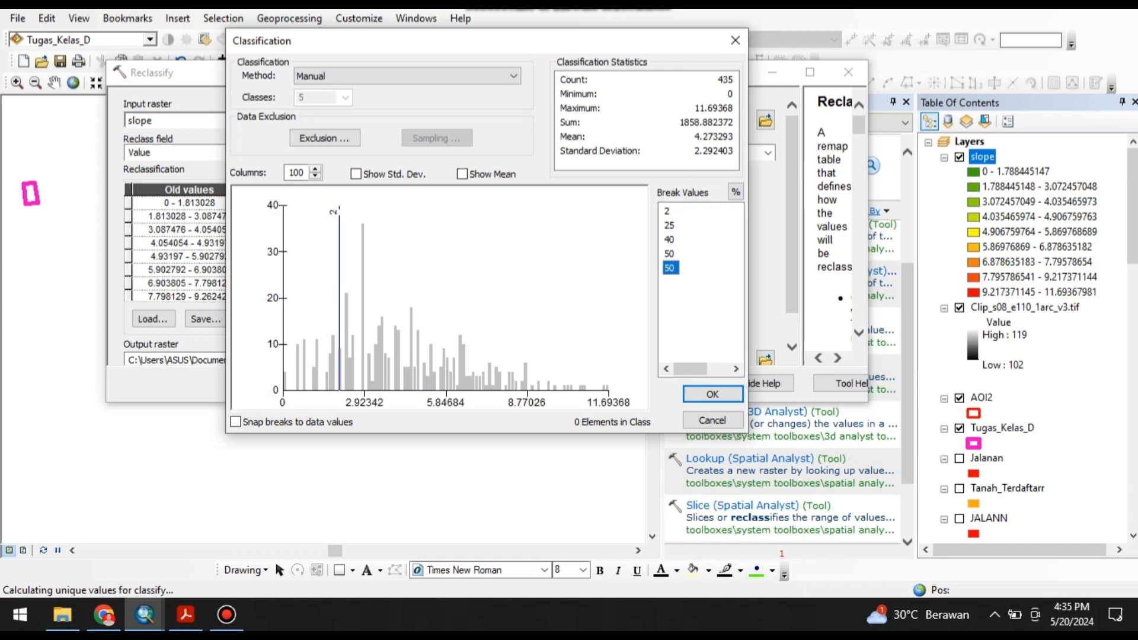
# Set the second, third and fourth break values to 15, 25 and 40, and apply the classification to the reclassification table.
pyautogui.click(669, 226)
pyautogui.write('15')
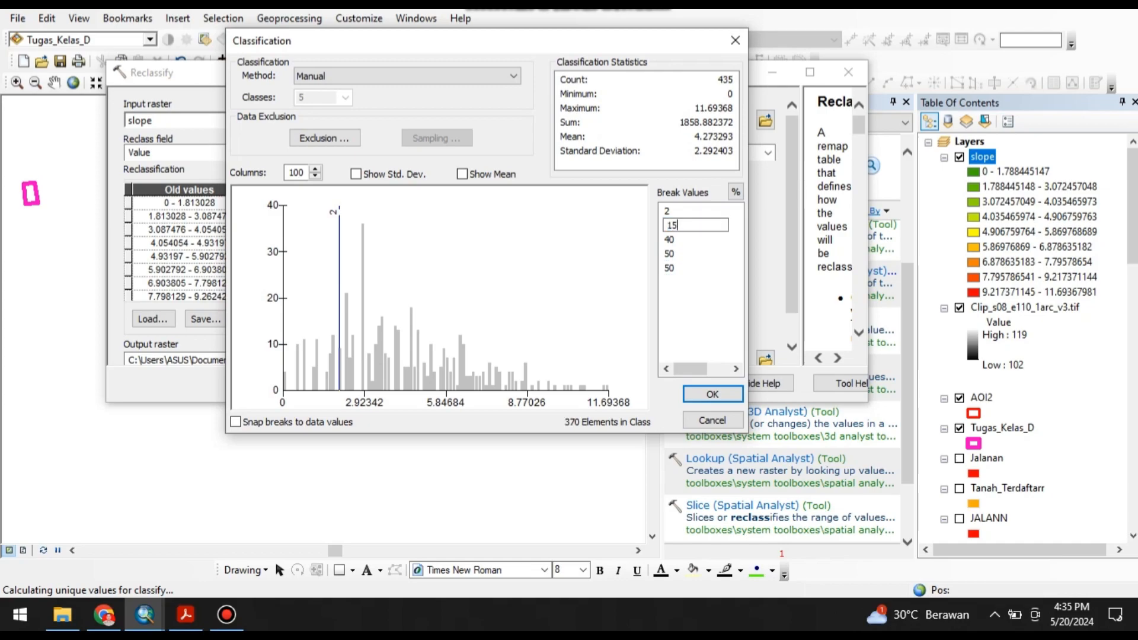
pyautogui.press('Return')
pyautogui.click(669, 240)
pyautogui.write('25')
pyautogui.press('Return')
pyautogui.click(669, 254)
pyautogui.write('40')
pyautogui.press('Return')
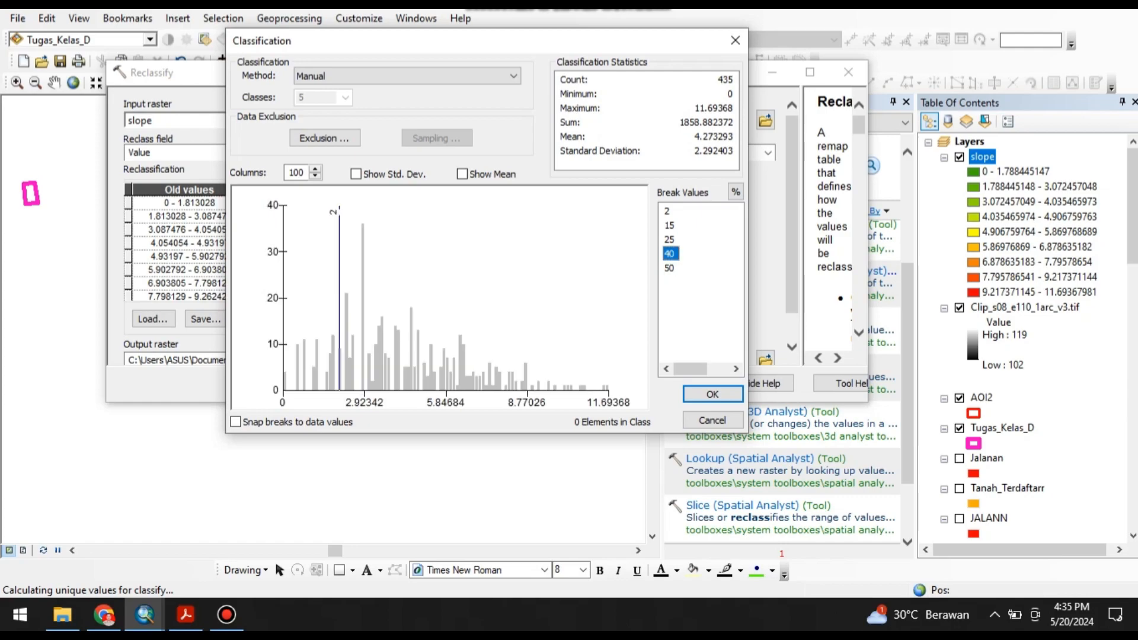
pyautogui.click(712, 394)
pyautogui.click(670, 268)
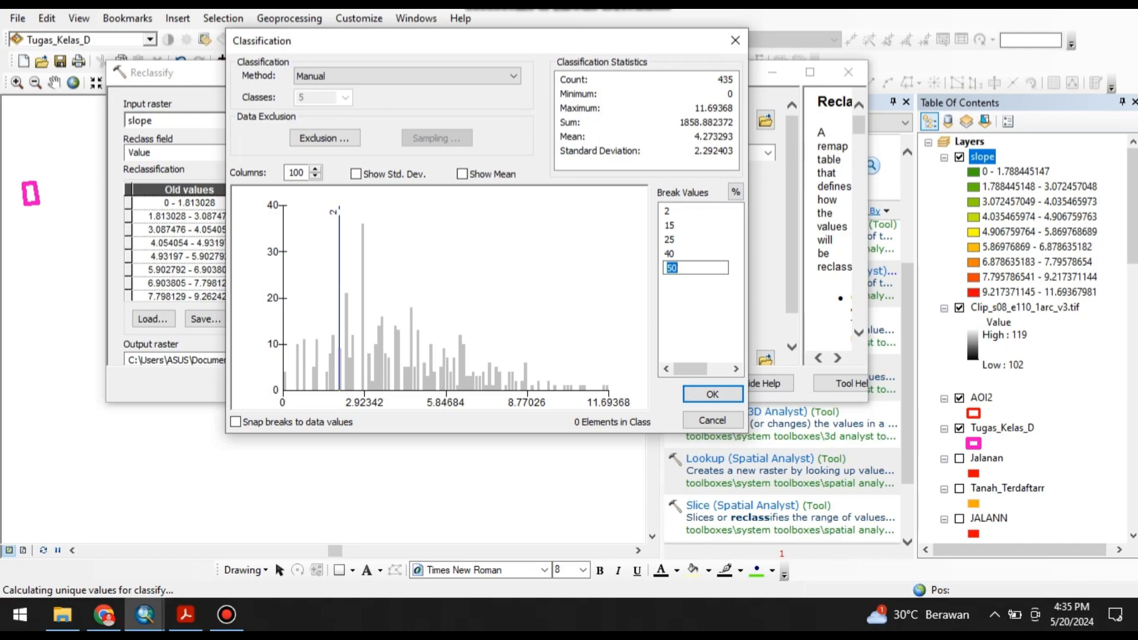
pyautogui.click(712, 394)
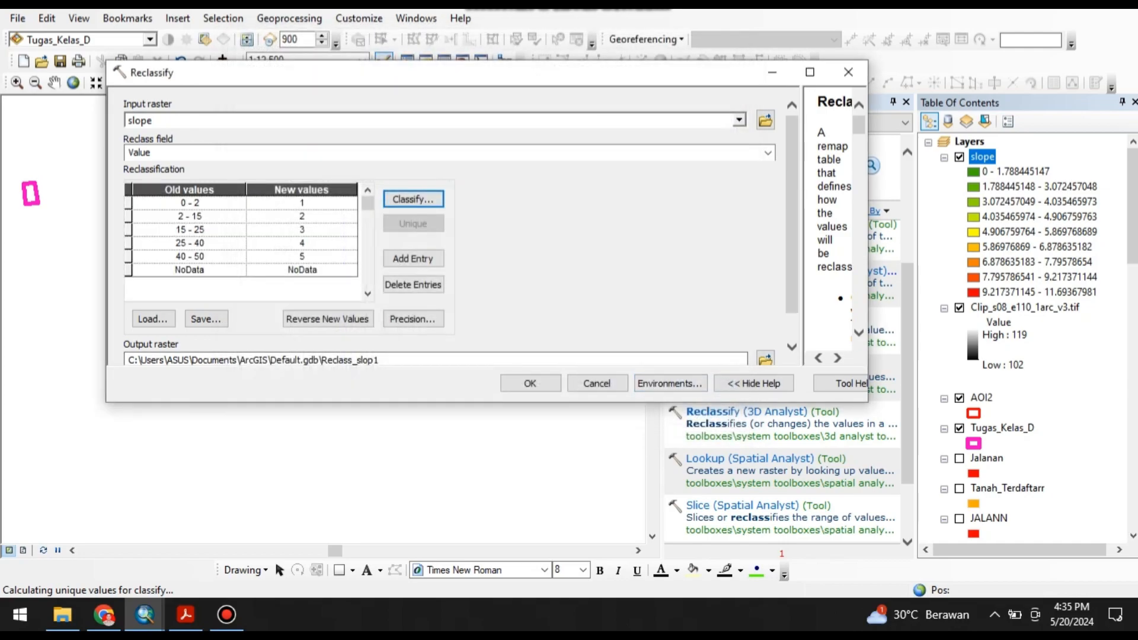
# Check the XY resolution and tolerance environment settings, and run Reclassify with Reclass_slop1 as the output raster.
pyautogui.click(670, 383)
pyautogui.click(200, 163)
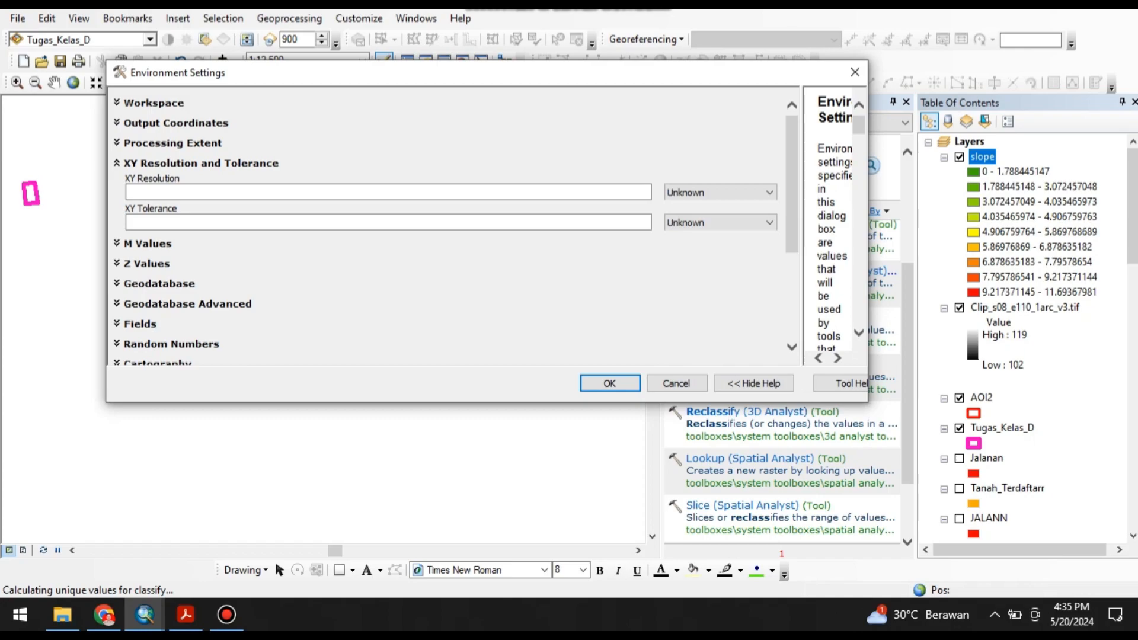
pyautogui.click(754, 192)
pyautogui.click(753, 192)
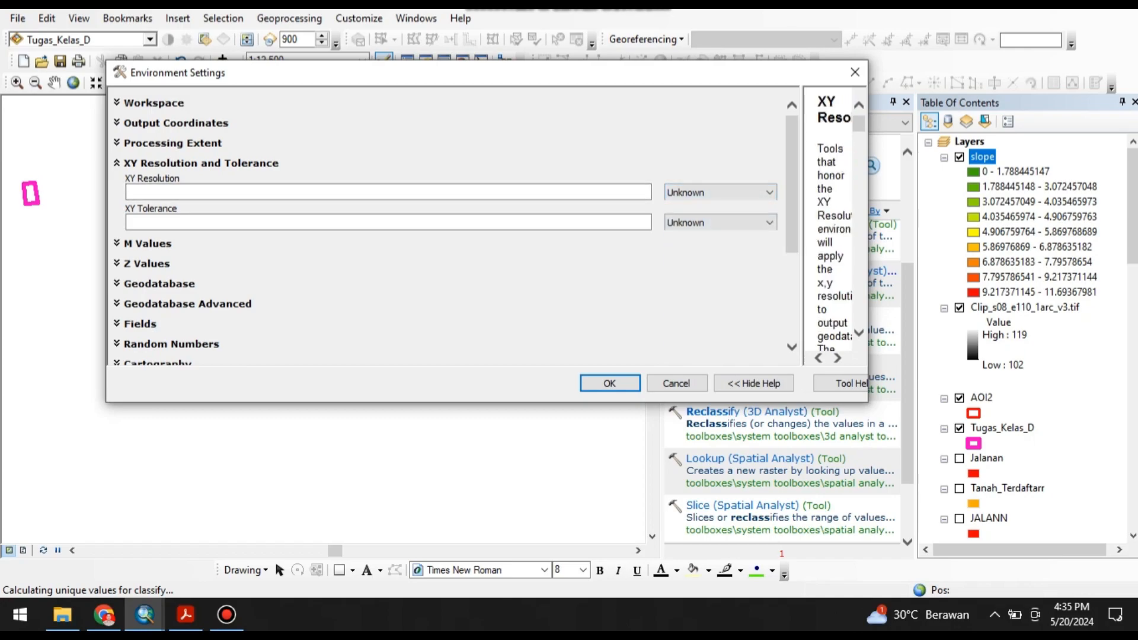
pyautogui.press('Return')
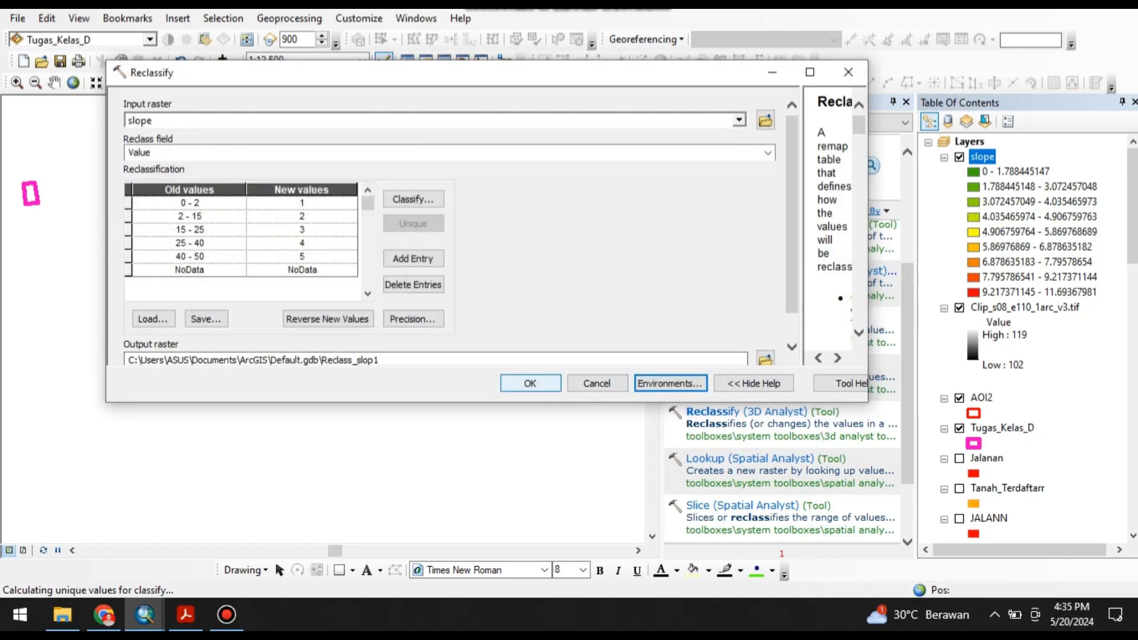
pyautogui.click(530, 383)
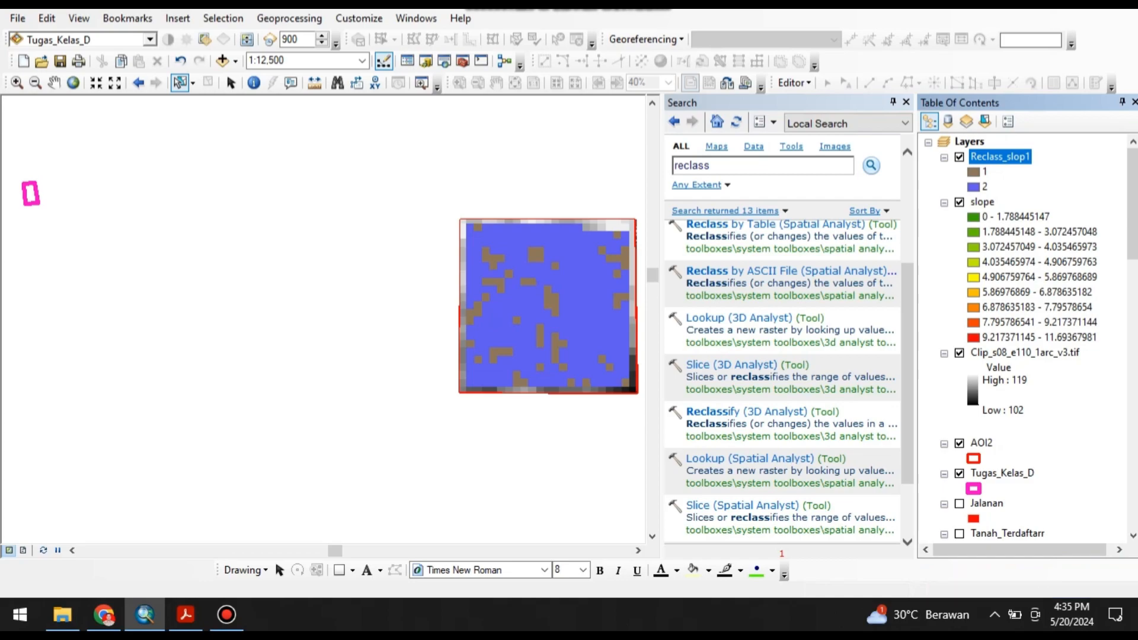
# Hide the slope layer and review the attribute table of the Reclass_slop1 raster.
pyautogui.scroll(-1, 1025, 338)
pyautogui.scroll(1, 1025, 338)
pyautogui.click(960, 203)
pyautogui.click(960, 203)
pyautogui.click(960, 203)
pyautogui.rightClick(999, 157)
pyautogui.click(1041, 205)
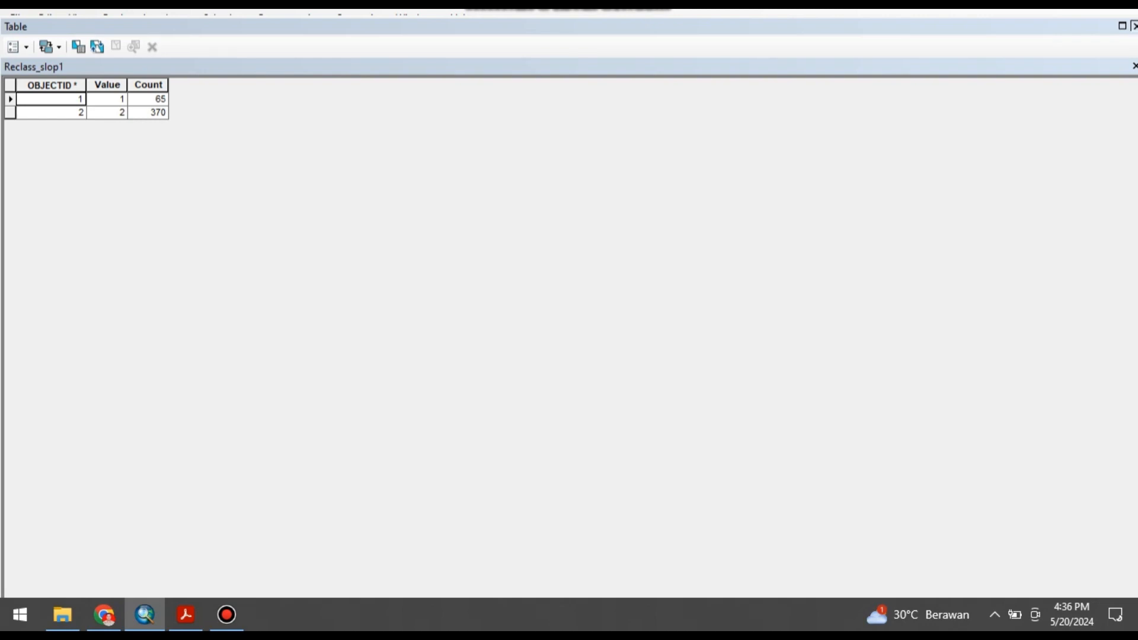
pyautogui.click(1133, 26)
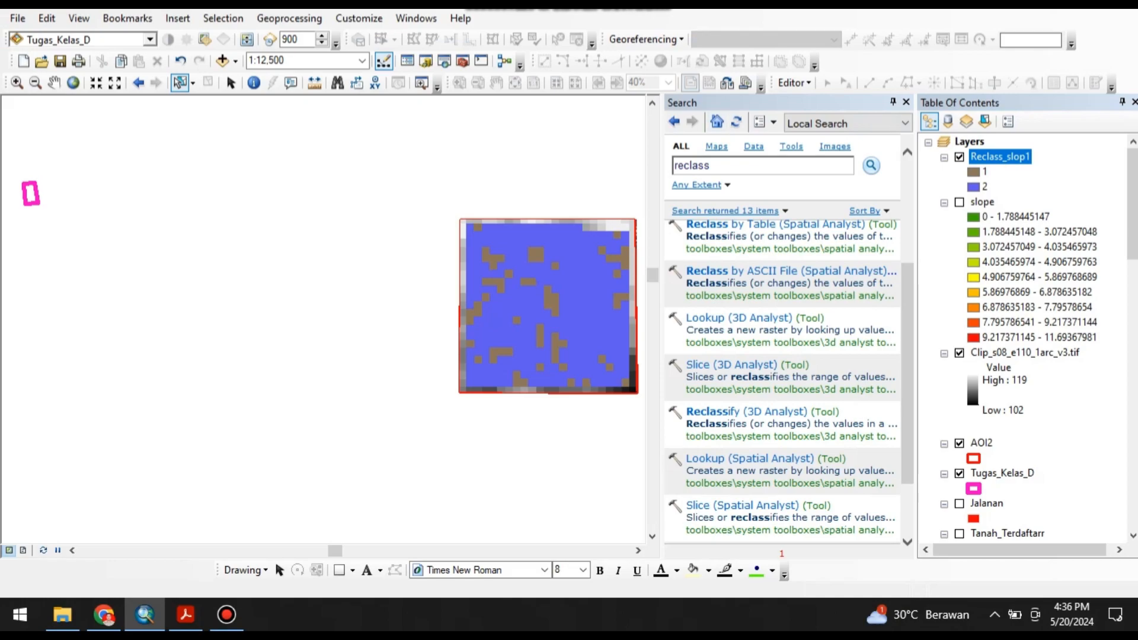
# Search the tools for "polygon to raster" and look through the conversion tools.
pyautogui.moveTo(719, 166); pyautogui.dragTo(637, 169)
pyautogui.write('raster')
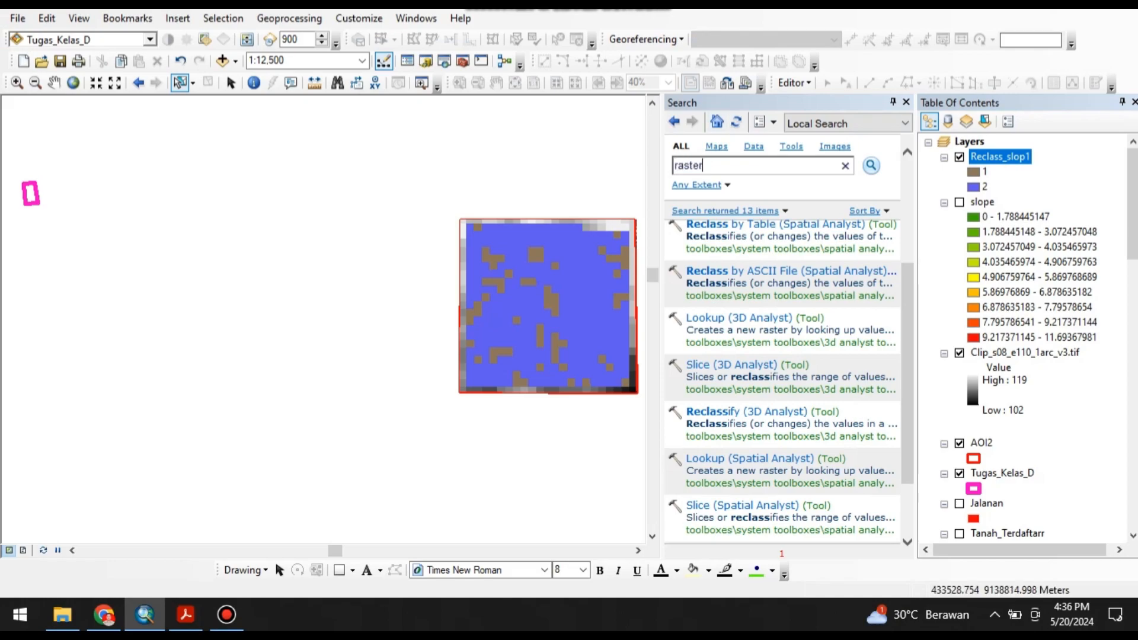
pyautogui.press('Return')
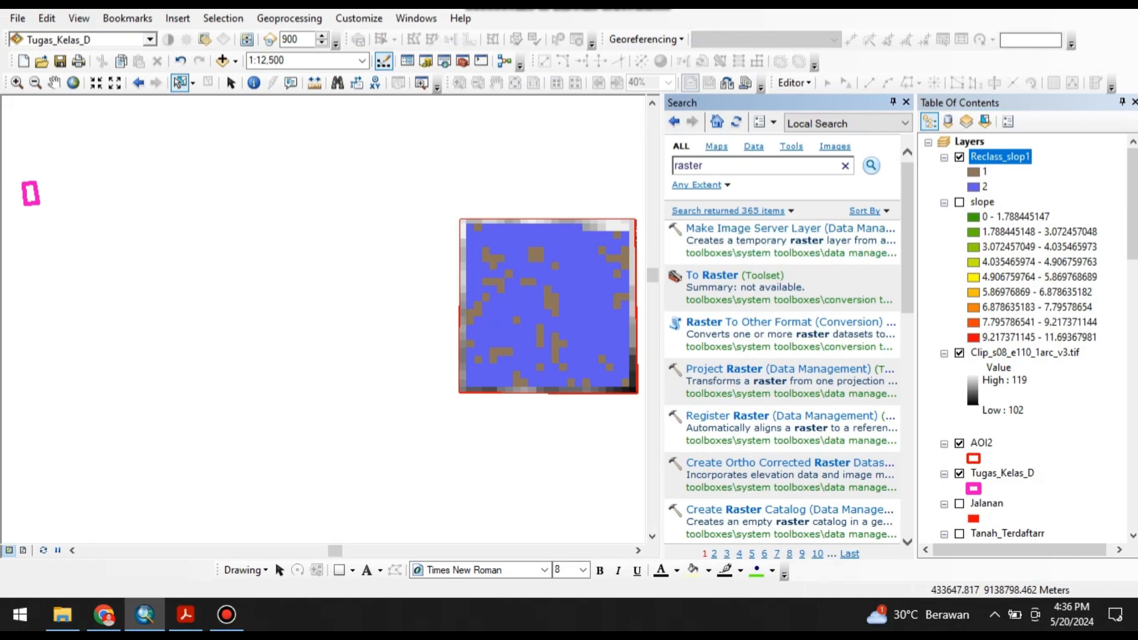
pyautogui.write('polygon to')
pyautogui.press('Return')
pyautogui.scroll(-3, 782, 347)
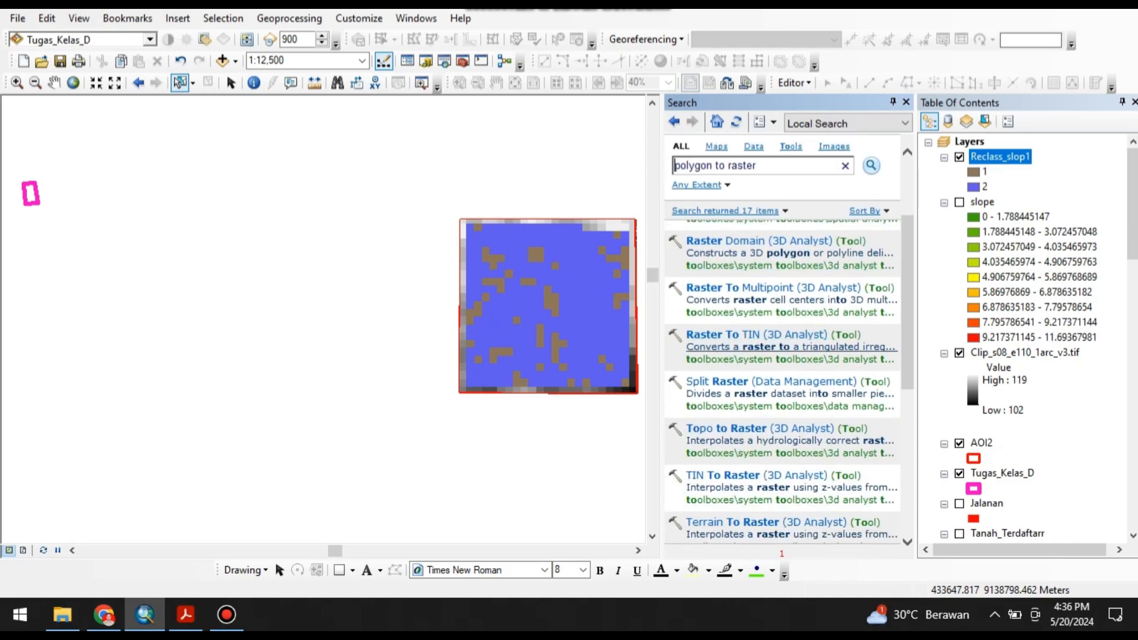
pyautogui.scroll(3, 788, 347)
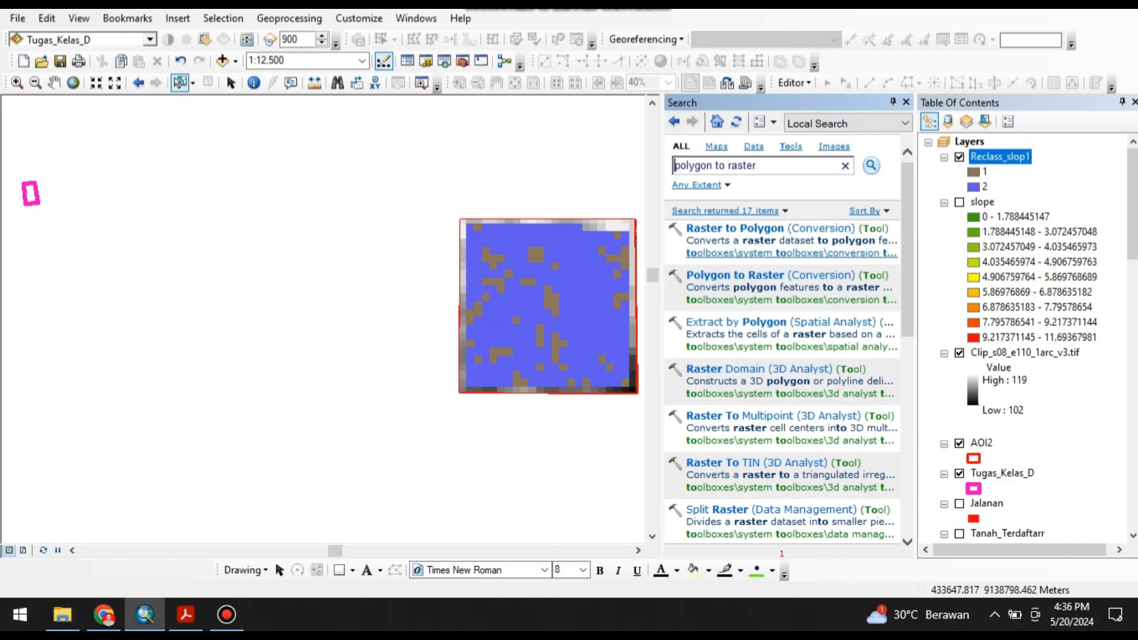
pyautogui.click(738, 275)
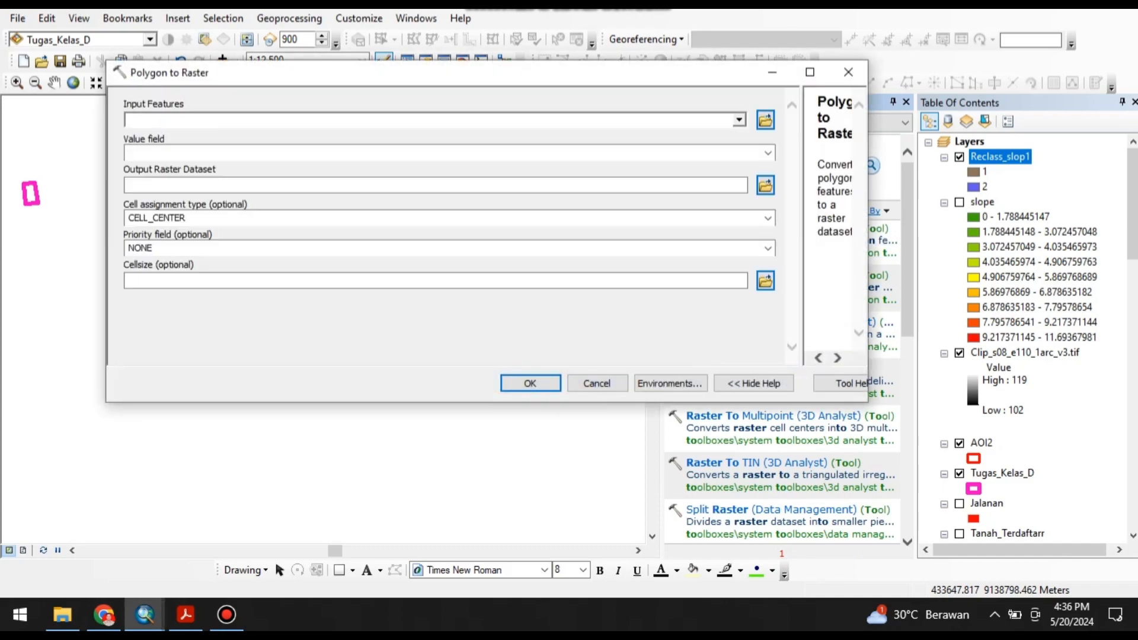
pyautogui.hotkey('alt', 'Down')
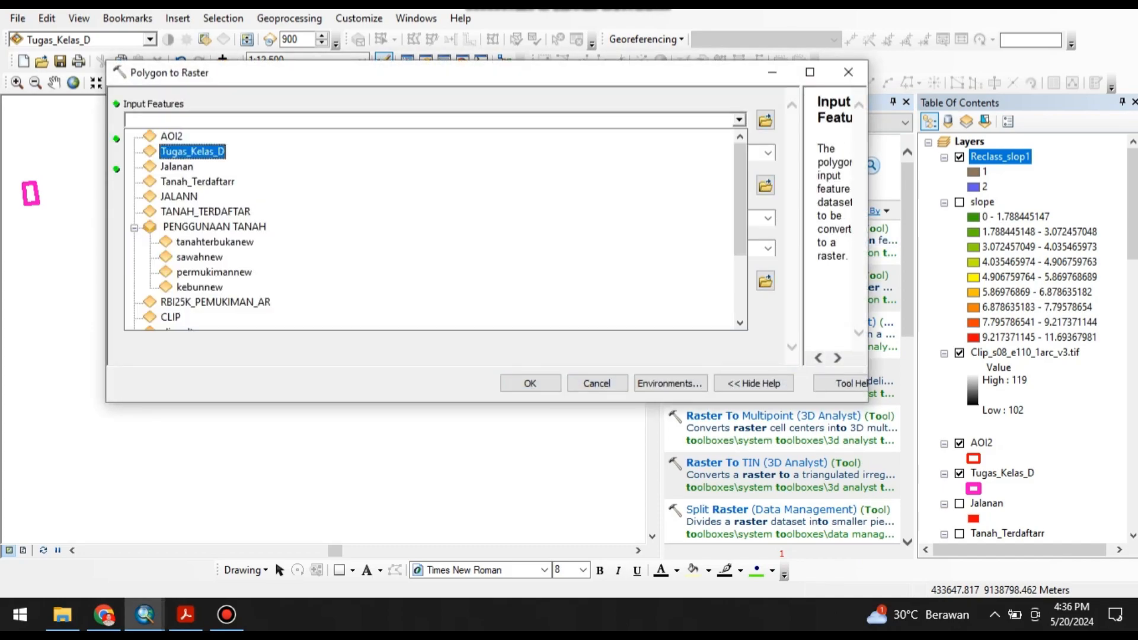
pyautogui.scroll(-3, 215, 241)
pyautogui.scroll(3, 201, 257)
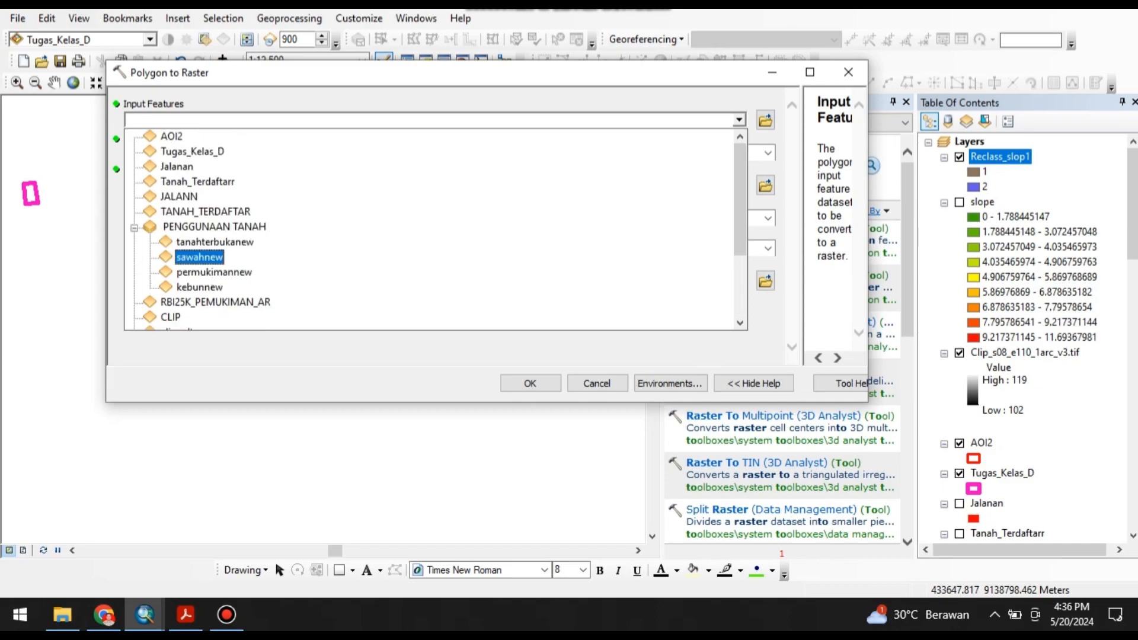
pyautogui.scroll(-3, 201, 237)
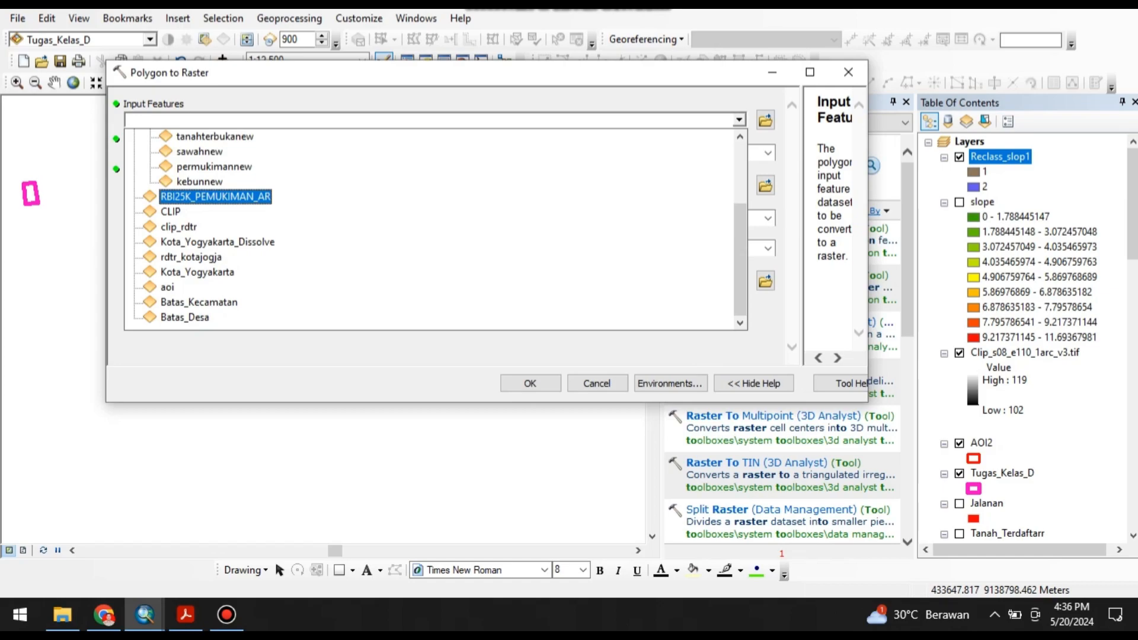
pyautogui.press('Escape')
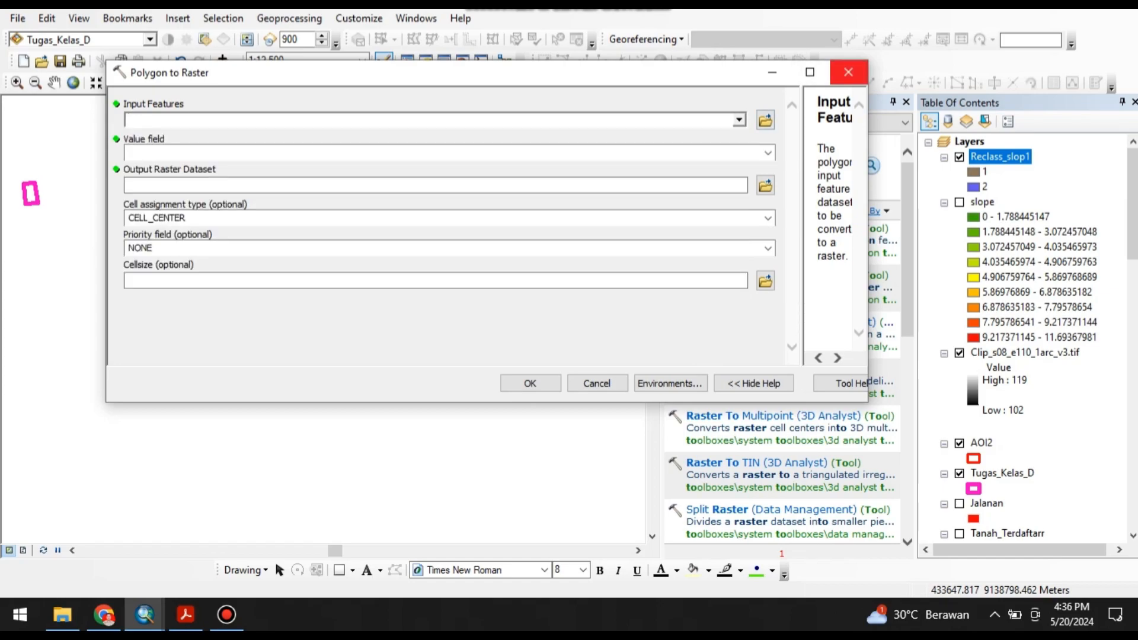
pyautogui.click(848, 72)
# Convert Reclass_slop1 with Raster to Polygon, saving the output as LERENG in the KEMAMPUAN TANAH folder, and hide the reclassified raster.
pyautogui.click(771, 228)
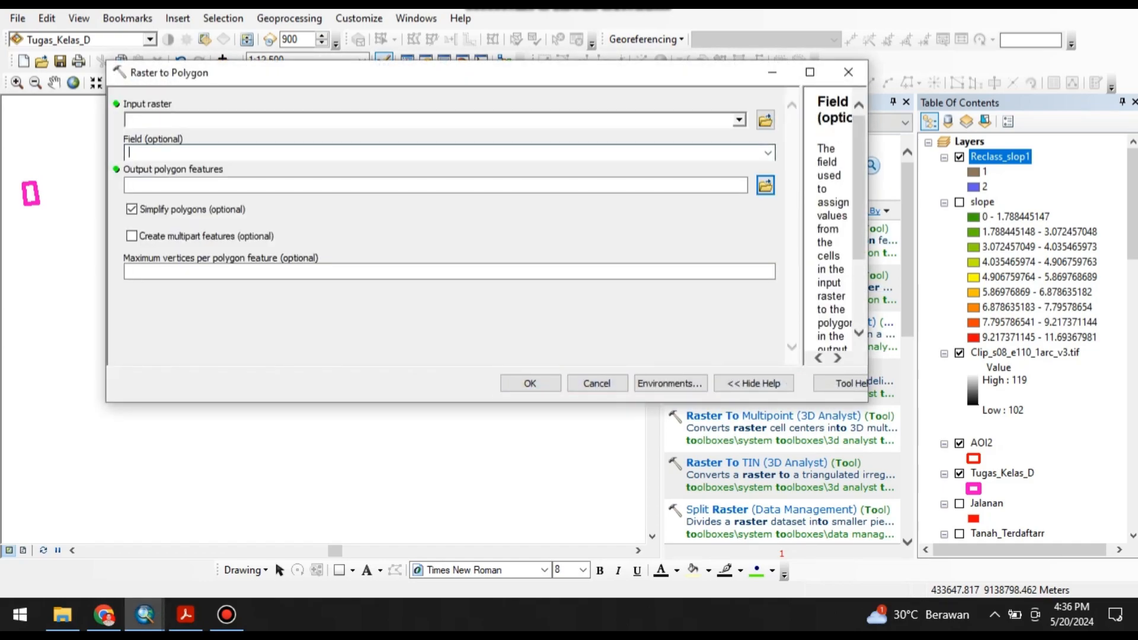
pyautogui.click(738, 120)
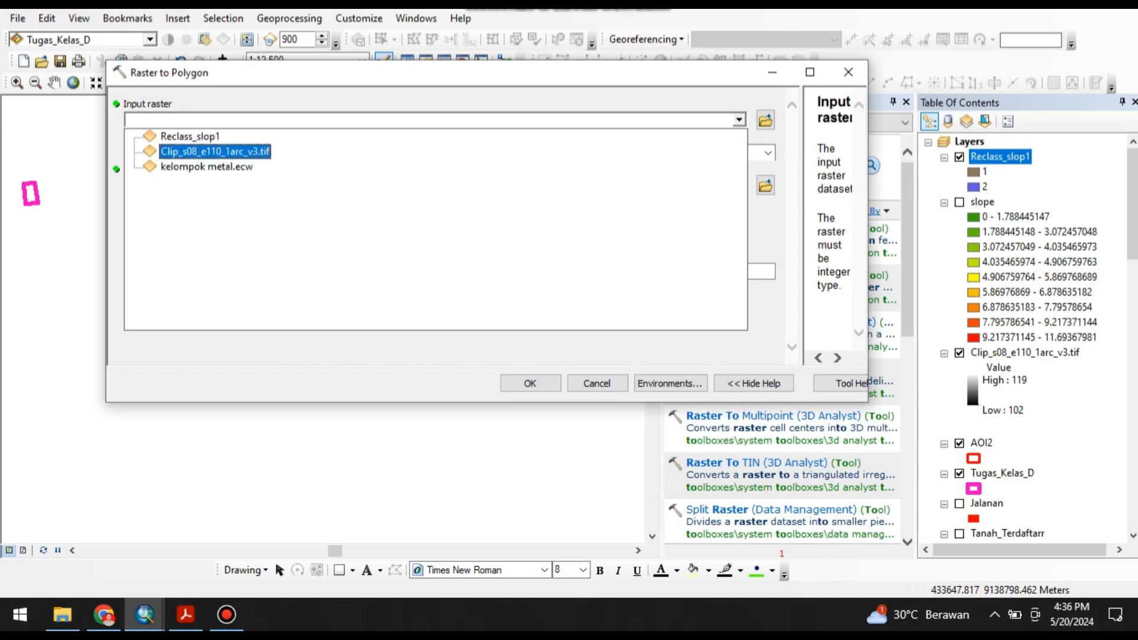
pyautogui.click(178, 134)
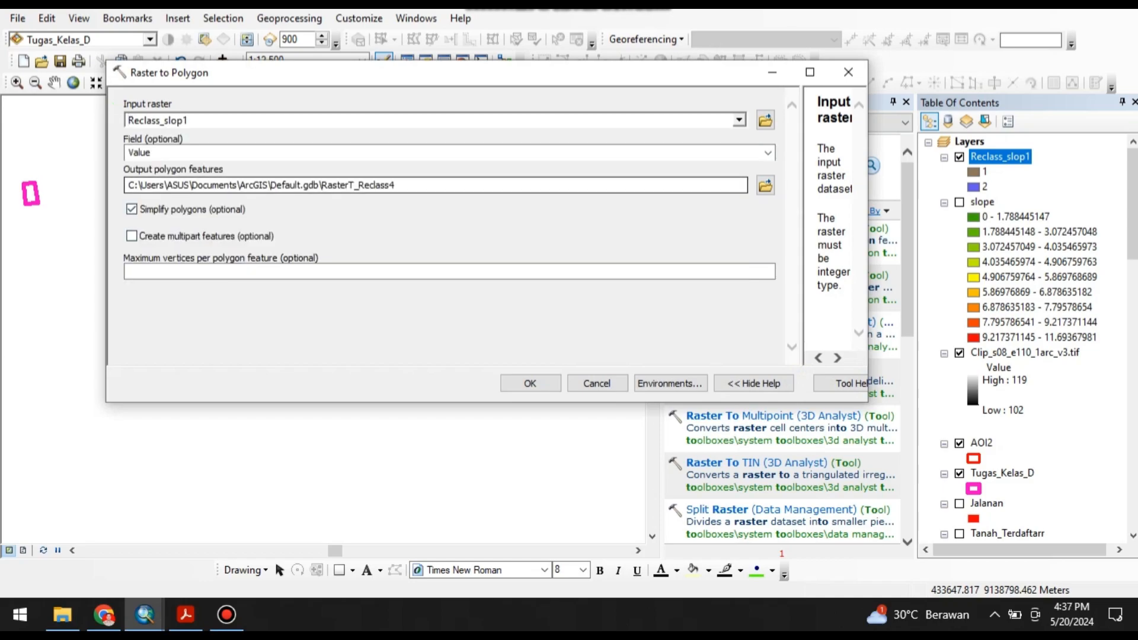
pyautogui.click(765, 186)
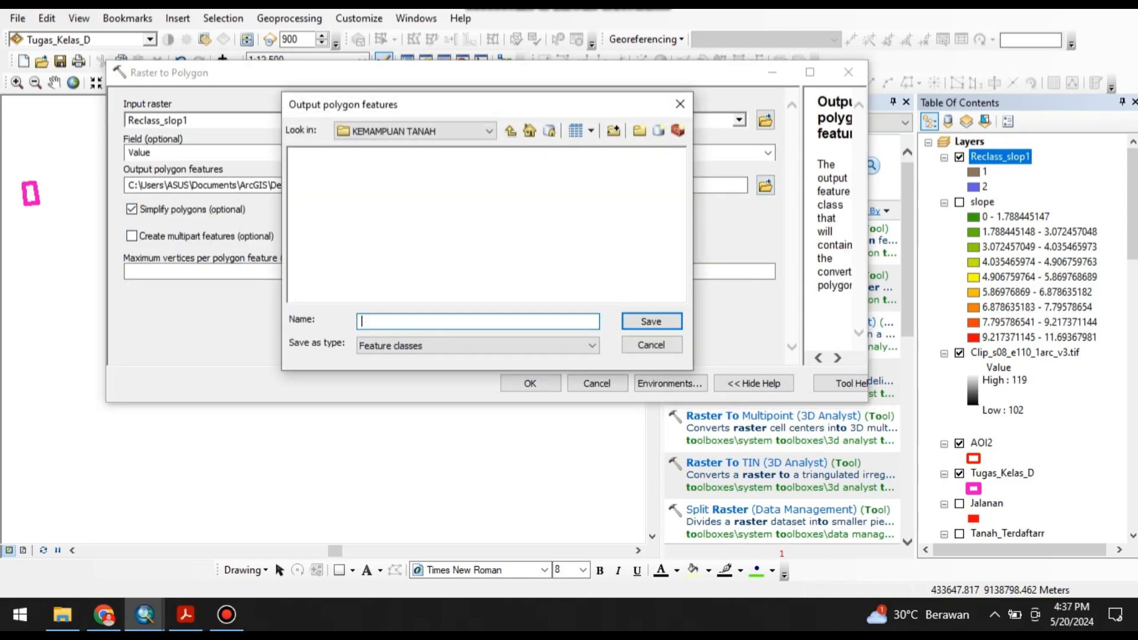
pyautogui.write('LERENT')
pyautogui.press('BackSpace')
pyautogui.write('G')
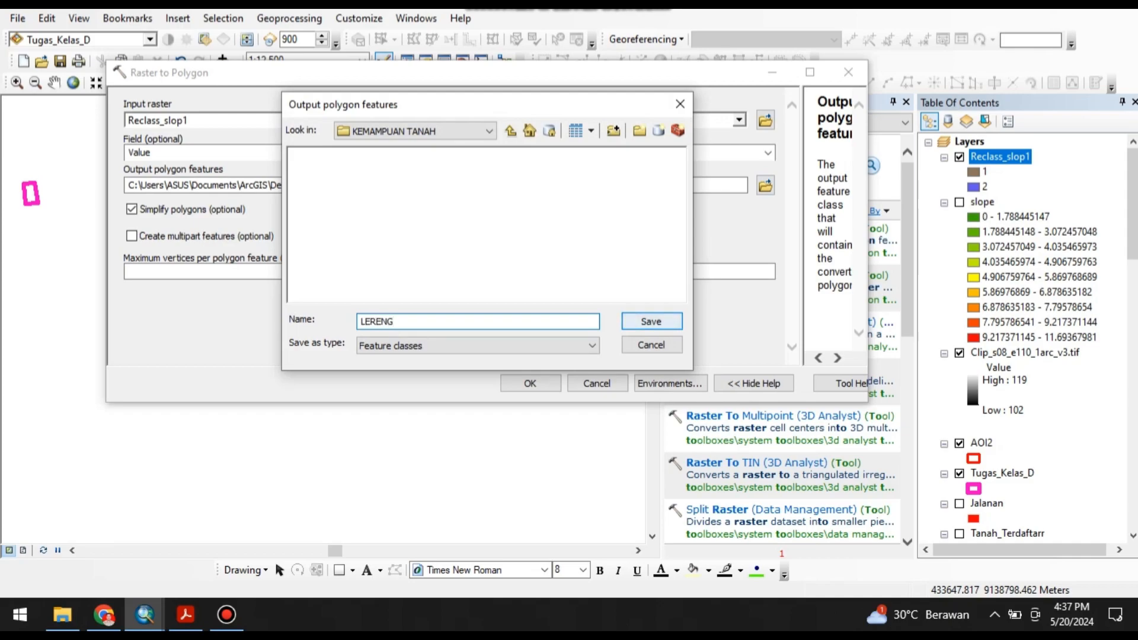
pyautogui.press('Return')
pyautogui.press('Return')
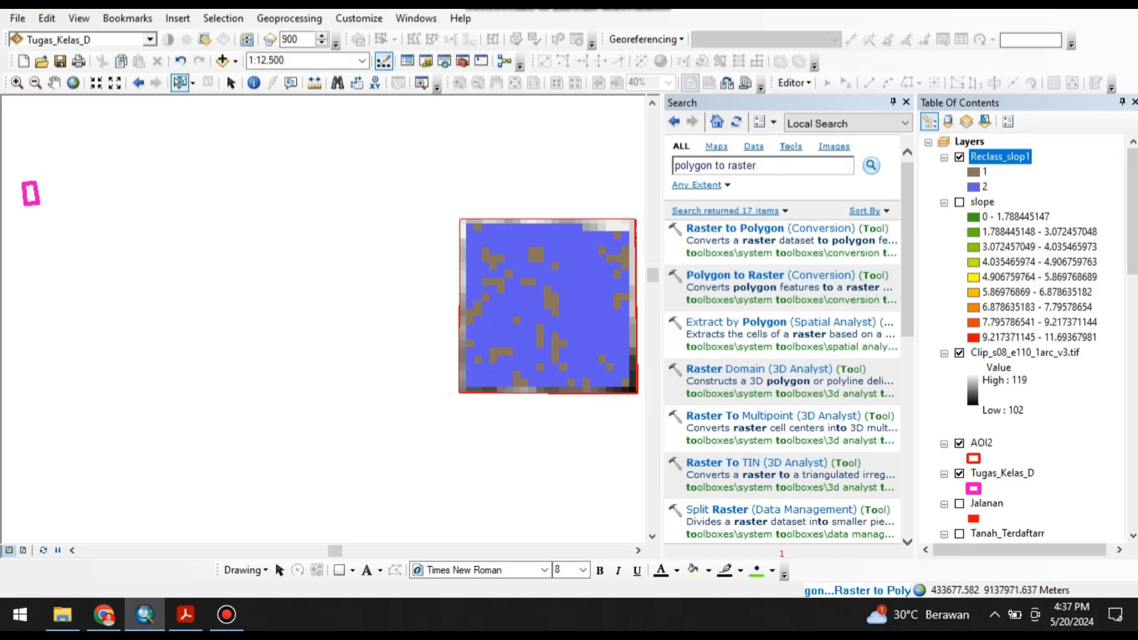
pyautogui.click(959, 187)
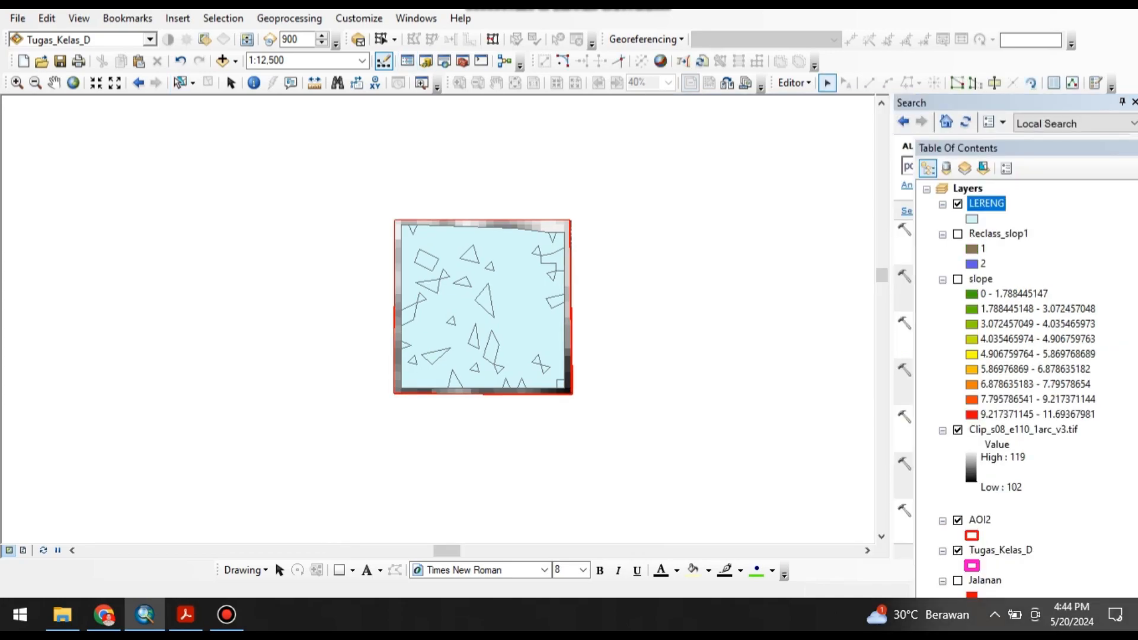
# Add kemampuan_tanah.style from the Style_PGT_2019 folder to the style references.
pyautogui.click(359, 18)
pyautogui.click(381, 114)
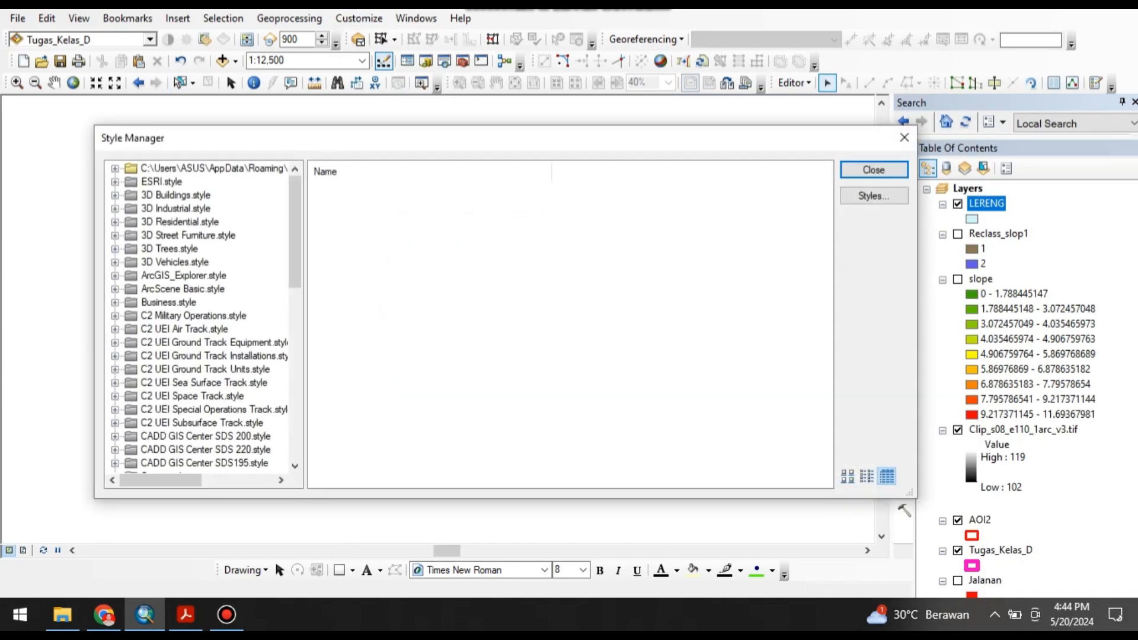
pyautogui.click(874, 196)
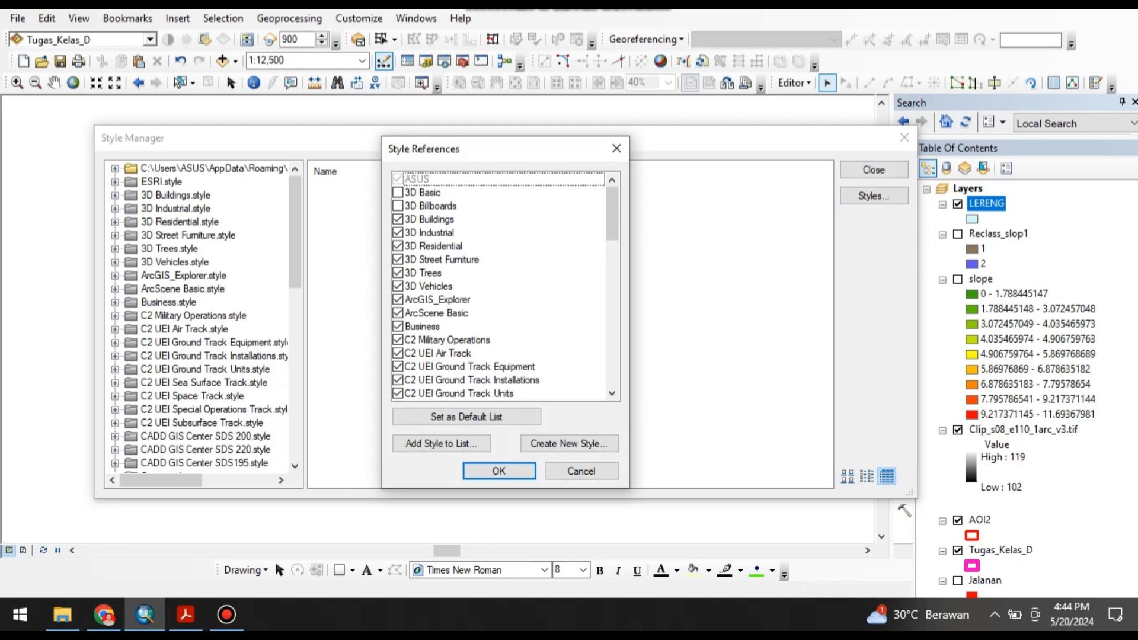
pyautogui.click(441, 443)
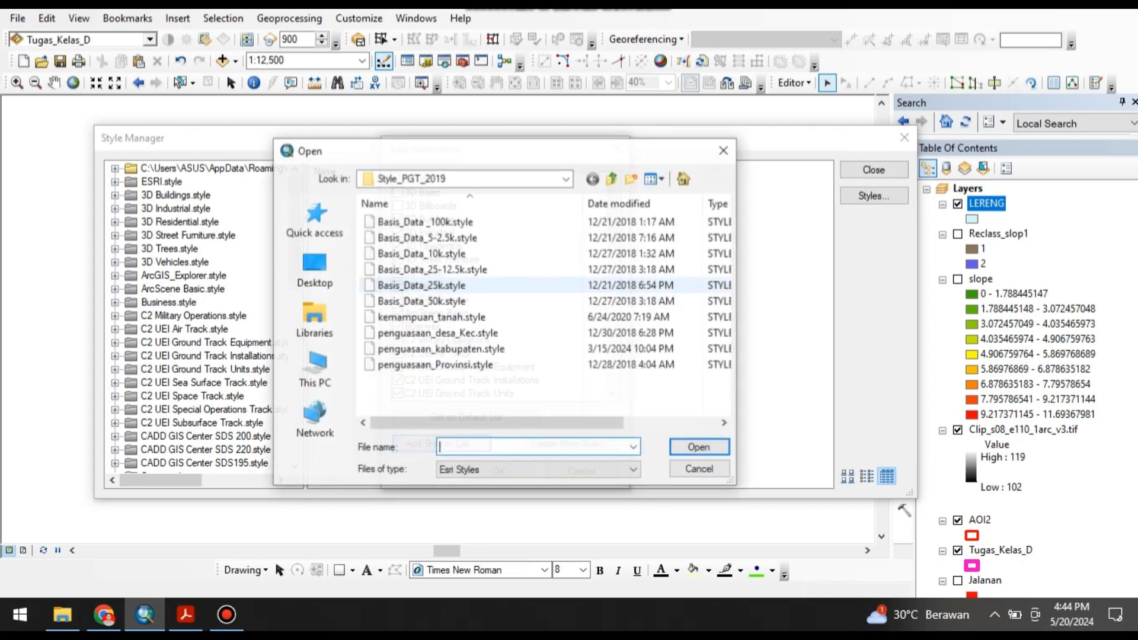
pyautogui.click(430, 317)
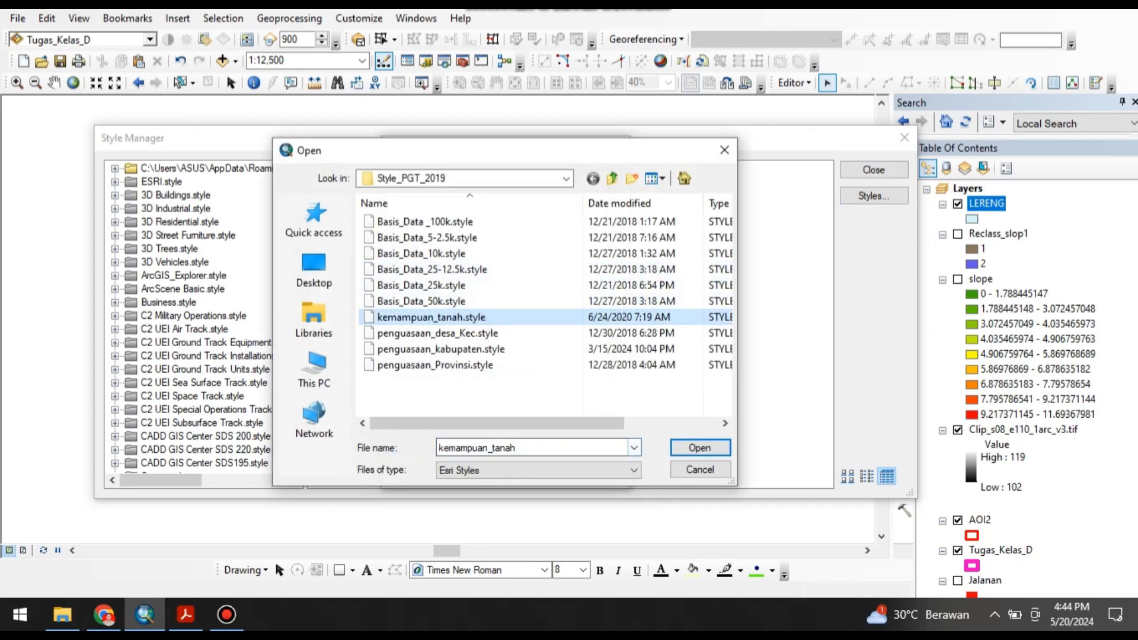
pyautogui.click(699, 448)
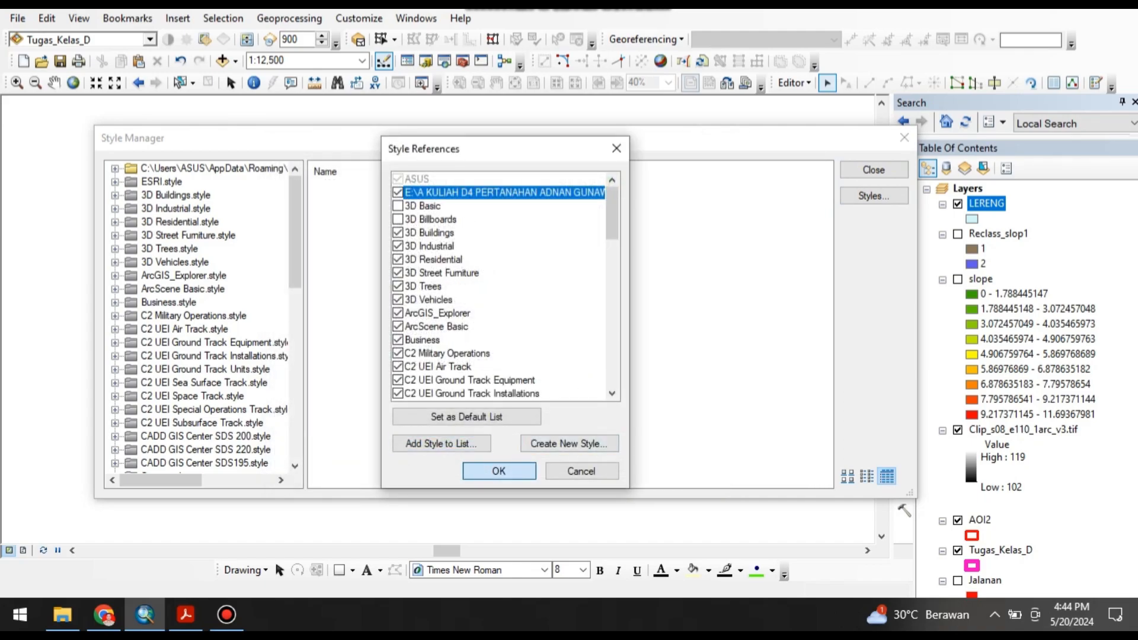
pyautogui.press('Return')
# Review the Lereng fill symbols in the newly added style and close the Style Manager.
pyautogui.scroll(-12, 201, 314)
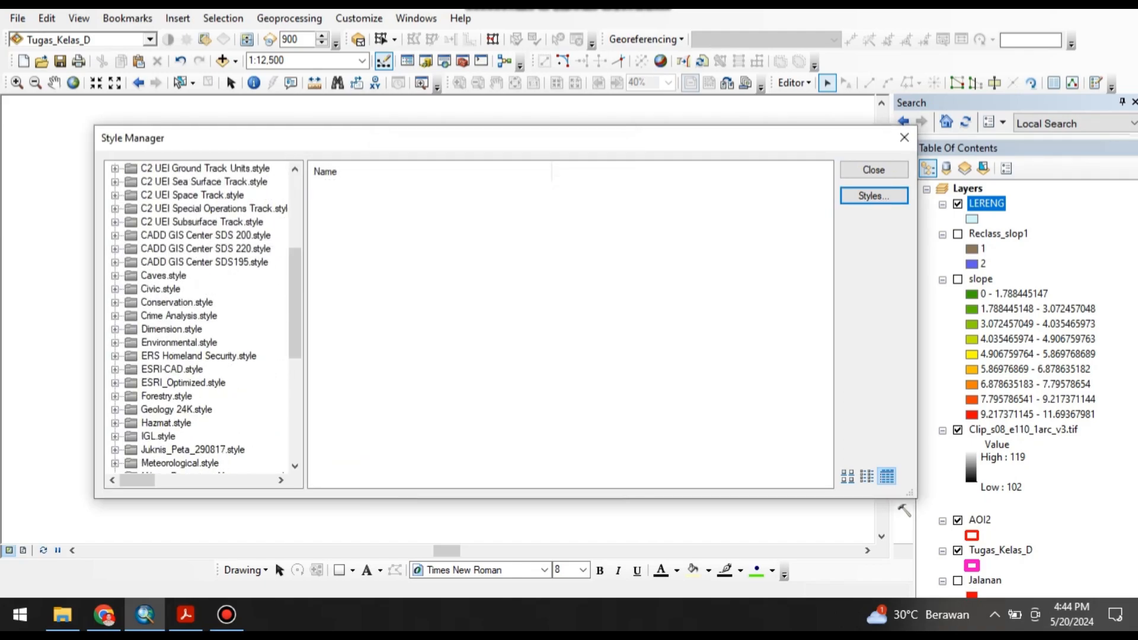
pyautogui.doubleClick(201, 462)
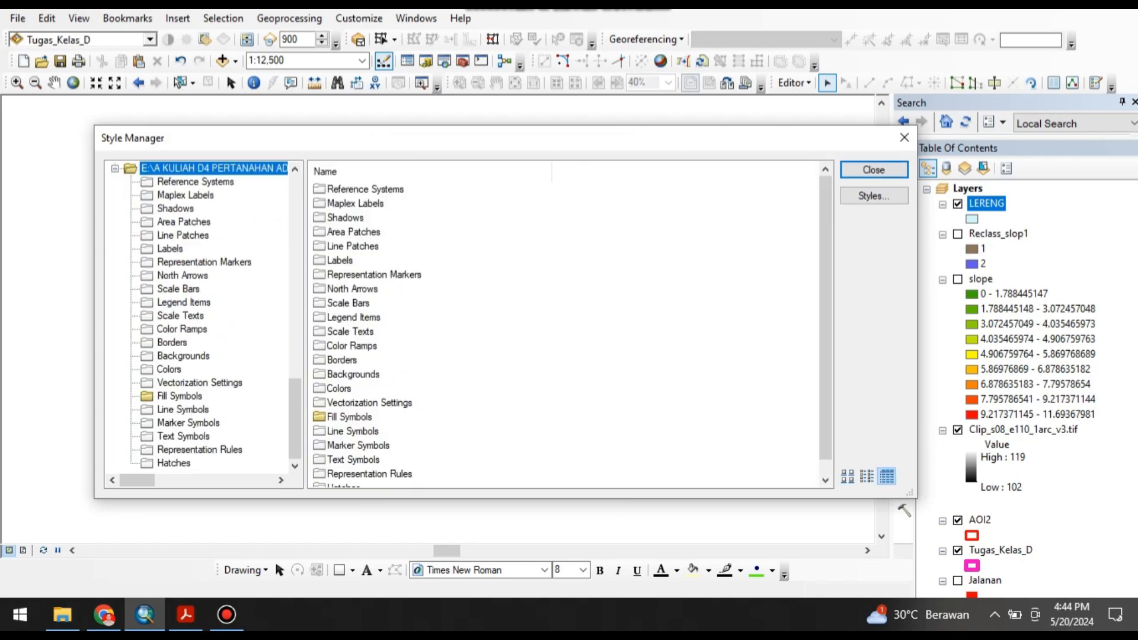
pyautogui.doubleClick(349, 416)
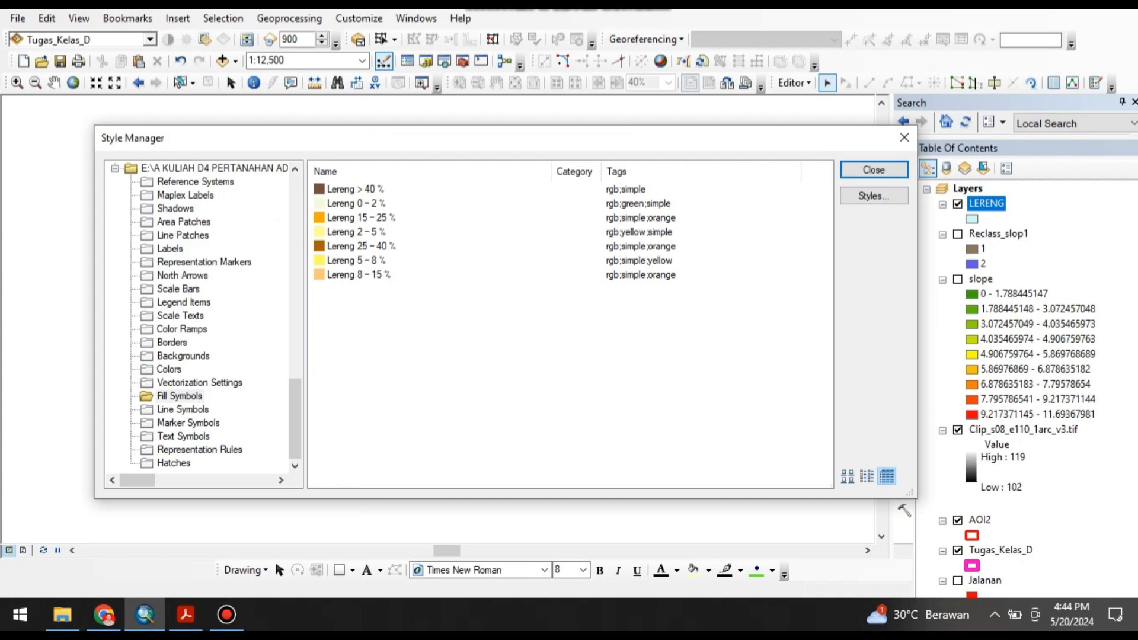
pyautogui.click(356, 204)
pyautogui.click(361, 218)
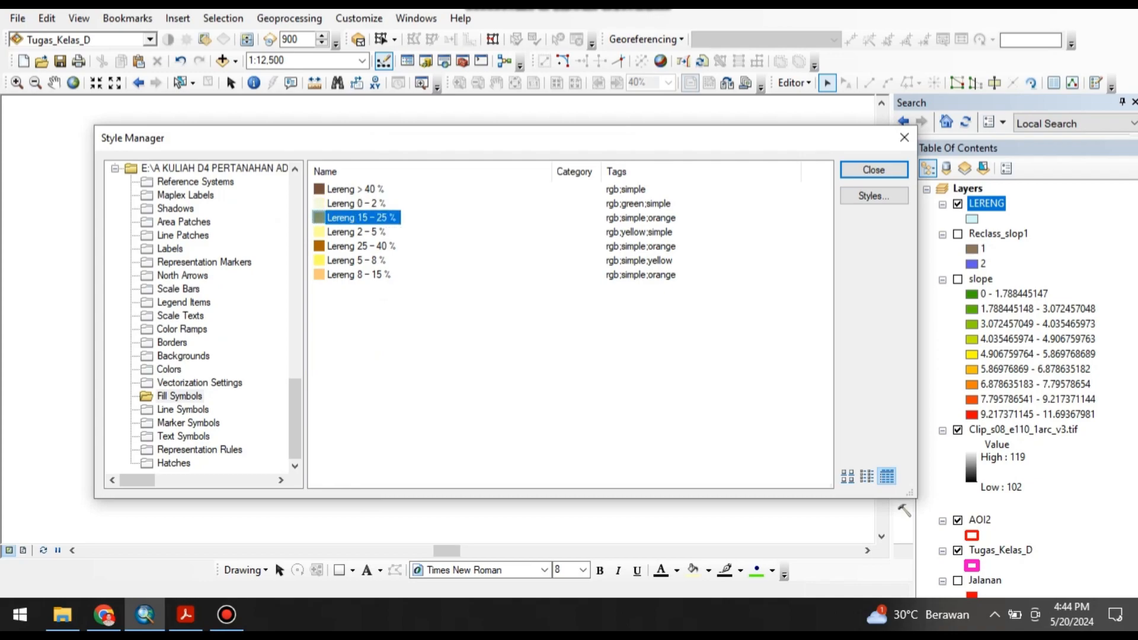
pyautogui.click(426, 332)
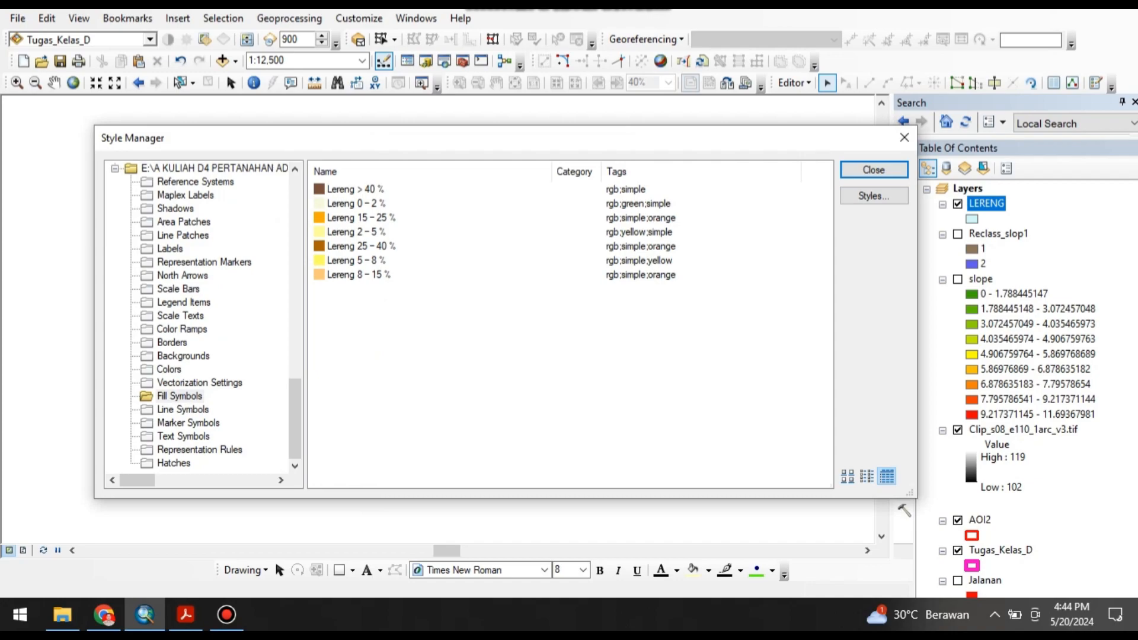
pyautogui.click(904, 137)
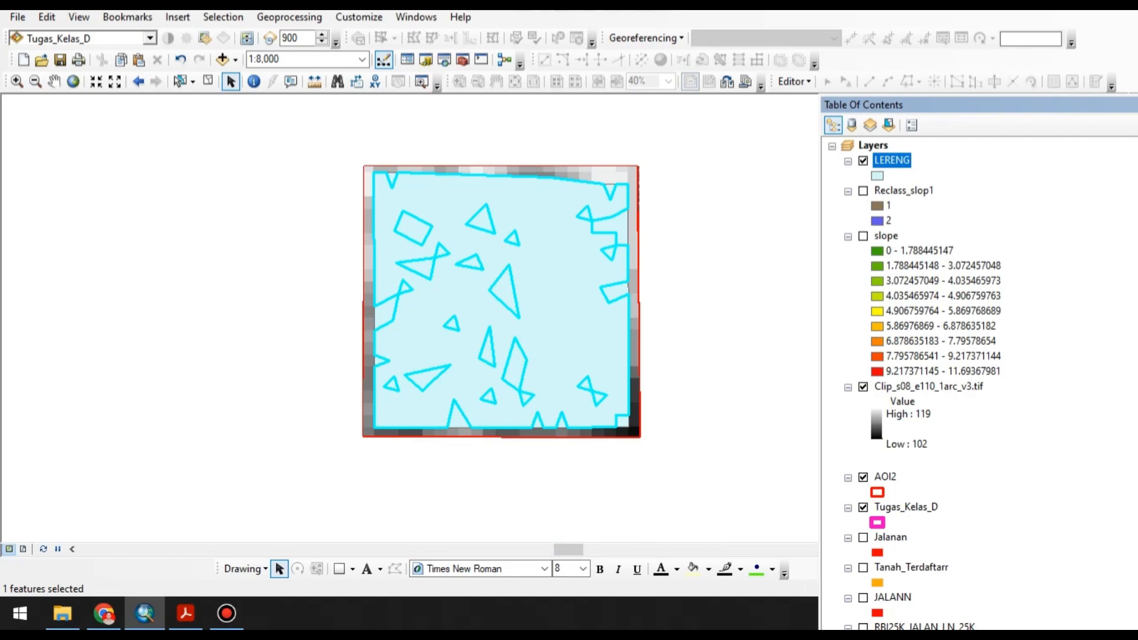
# Set the LERENG layer's symbology to match symbols in a style by the gridcode field, excluding all other values.
pyautogui.rightClick(901, 160)
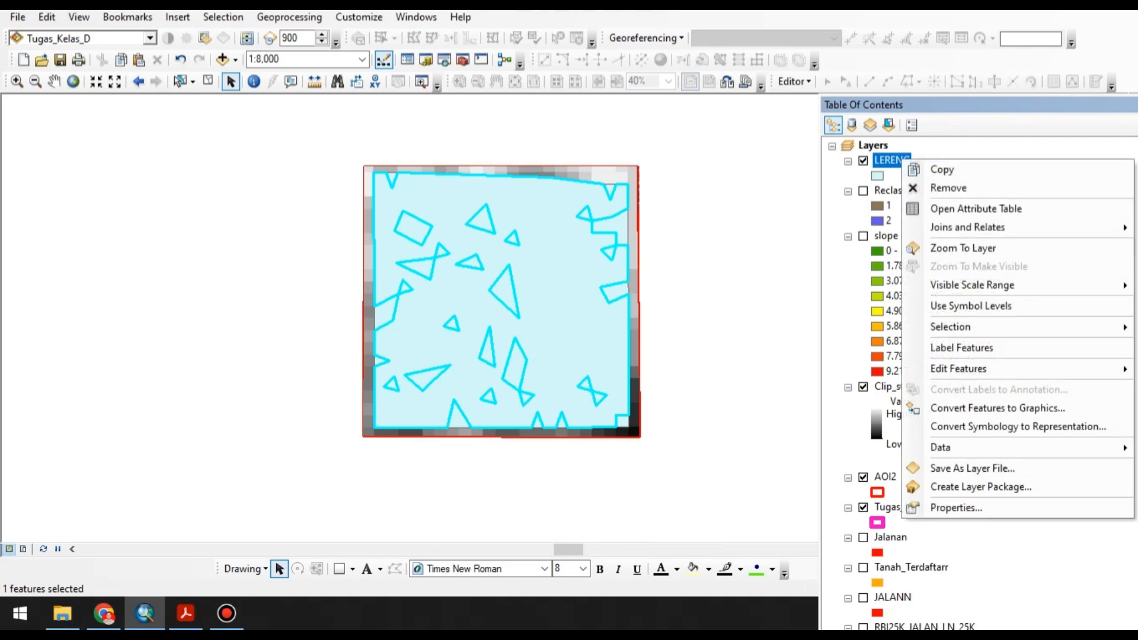
pyautogui.click(954, 508)
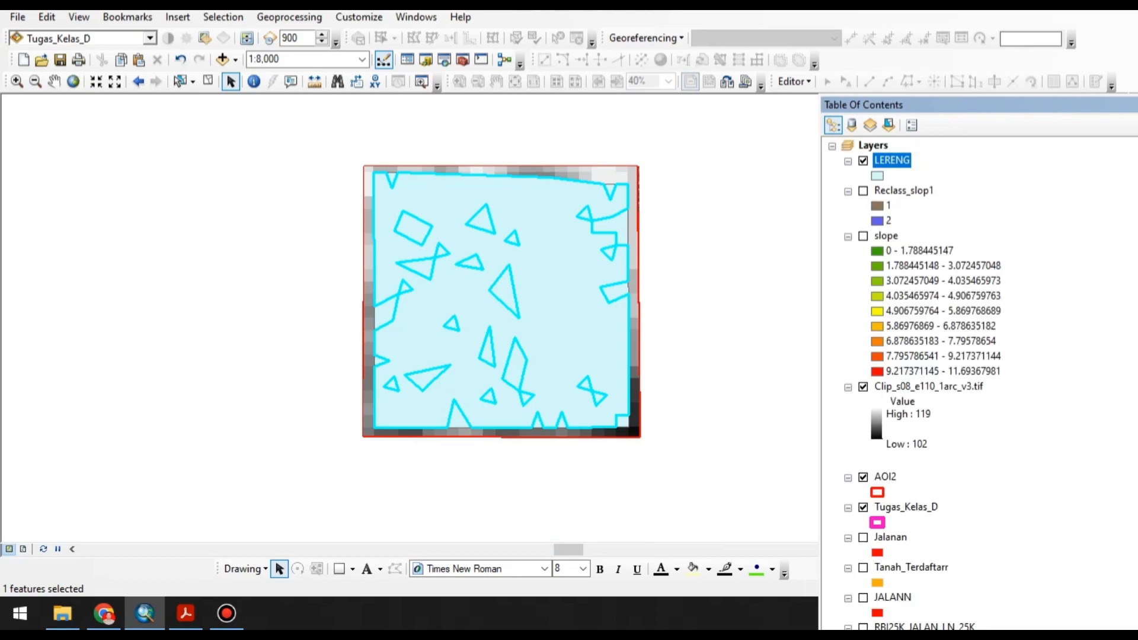
pyautogui.doubleClick(892, 161)
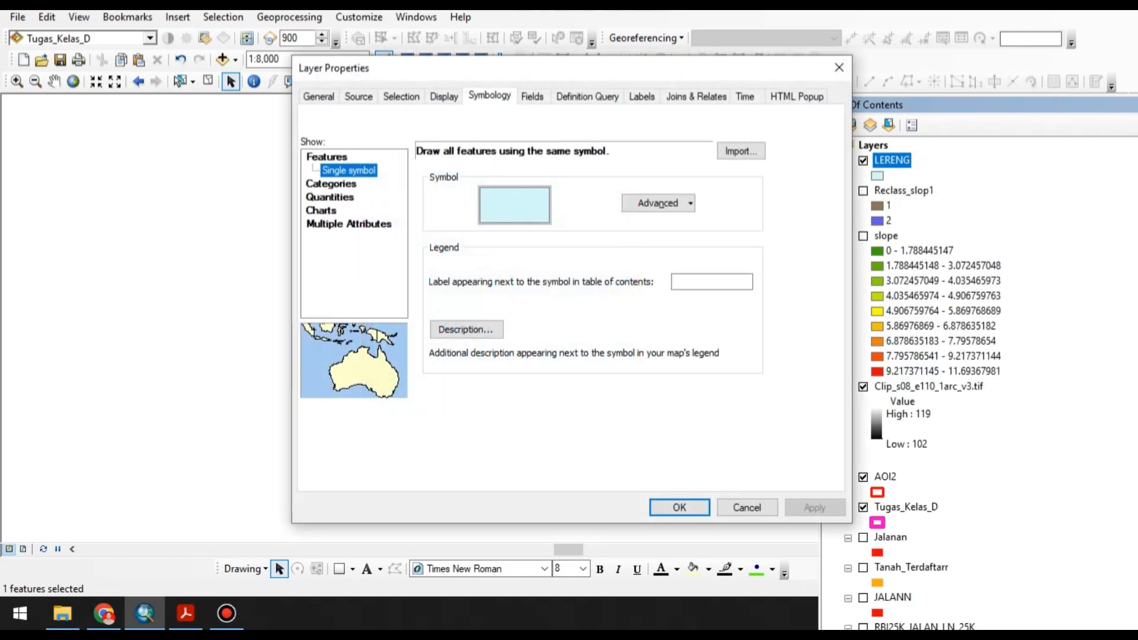
pyautogui.click(331, 183)
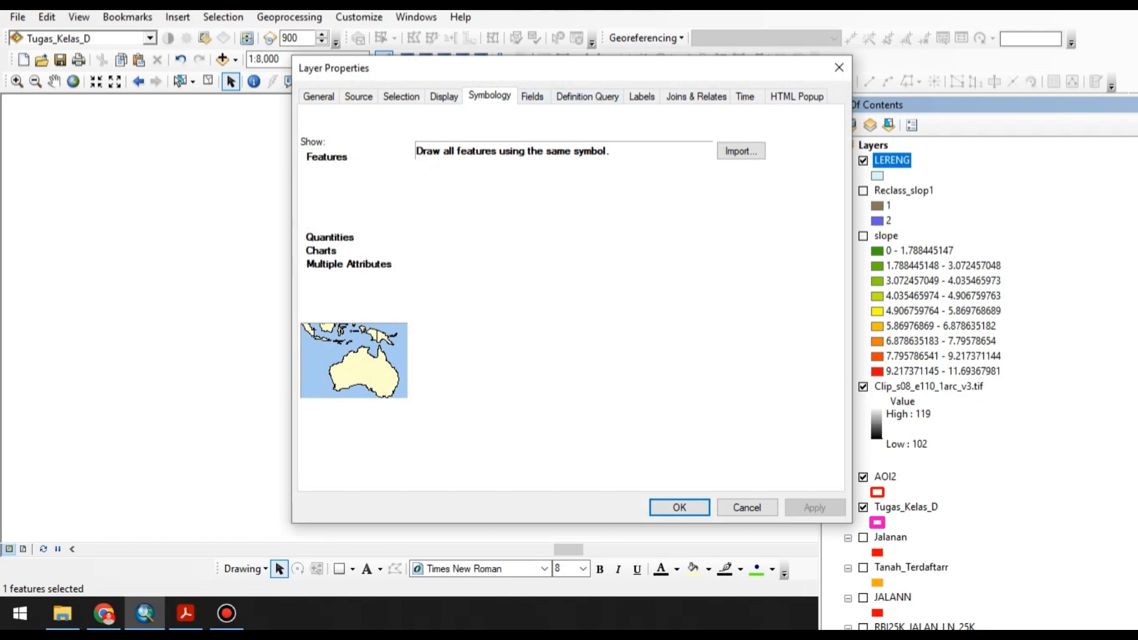
pyautogui.click(421, 238)
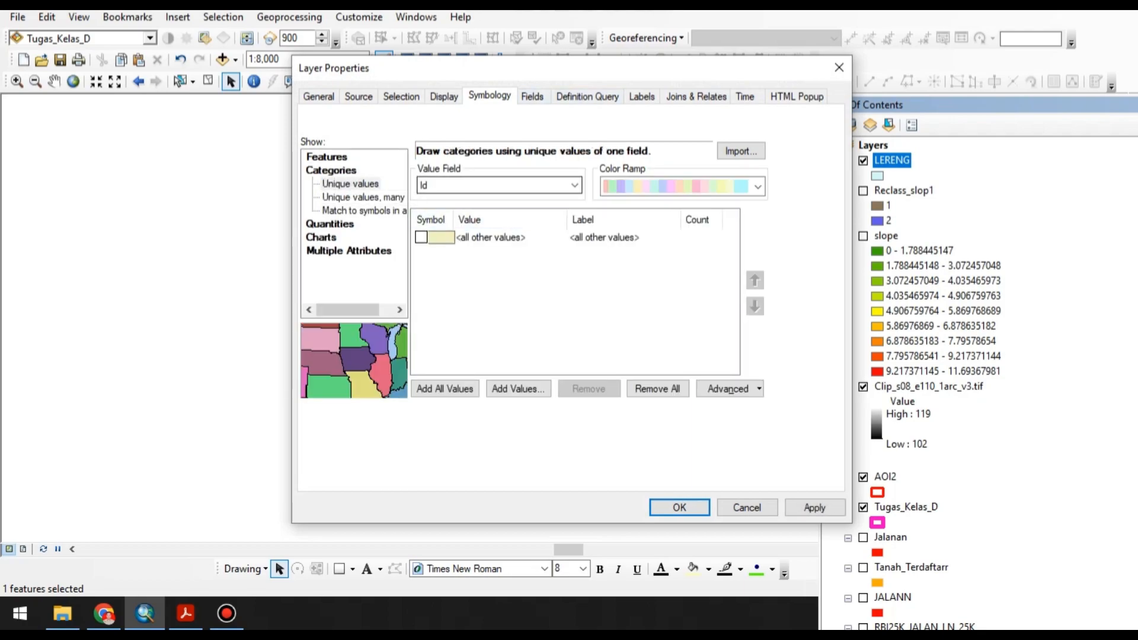
pyautogui.click(363, 211)
pyautogui.click(574, 185)
pyautogui.click(436, 211)
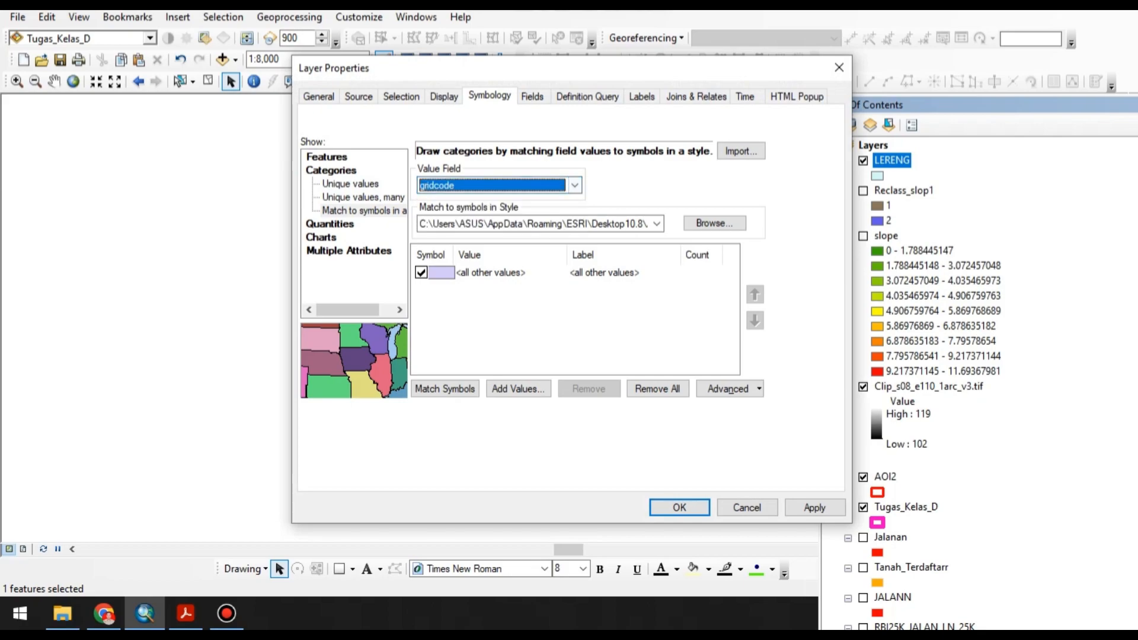
pyautogui.click(421, 272)
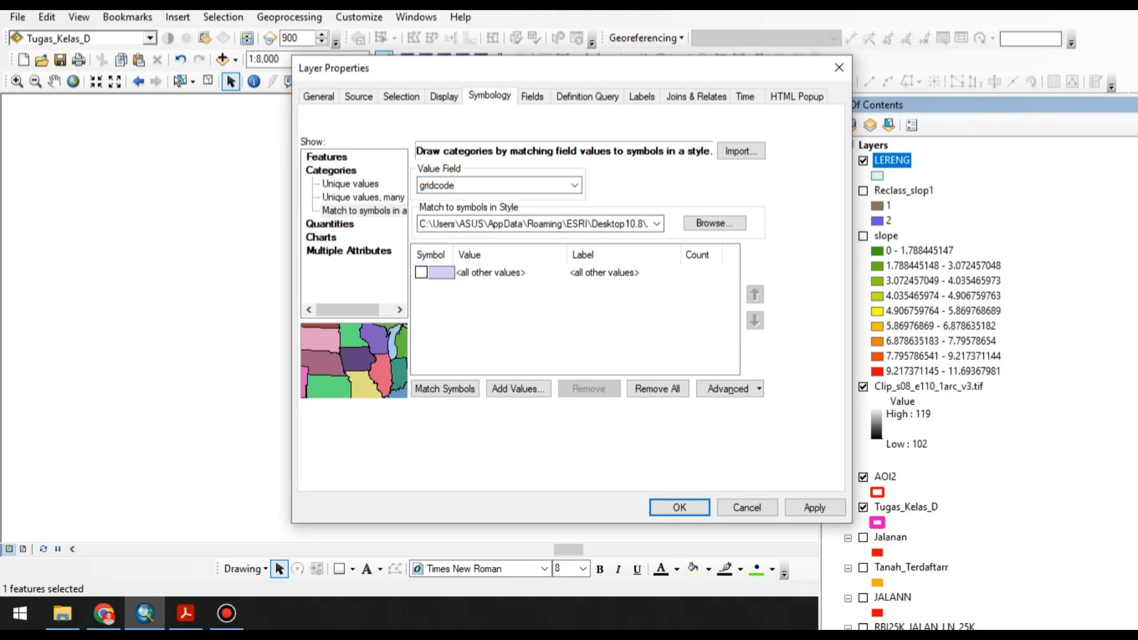
# Match the LERENG gridcode values to the symbols of the added land capability style and apply the symbology.
pyautogui.click(656, 223)
pyautogui.scroll(-5, 628, 267)
pyautogui.moveTo(778, 272); pyautogui.dragTo(778, 314)
pyautogui.click(634, 326)
pyautogui.click(445, 389)
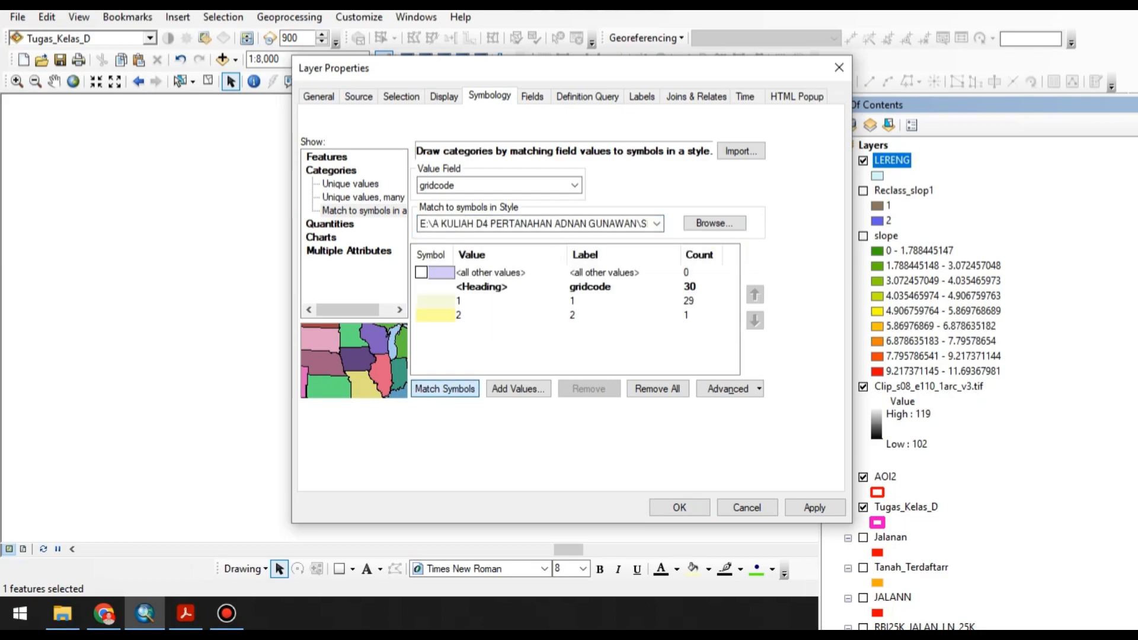
pyautogui.click(679, 507)
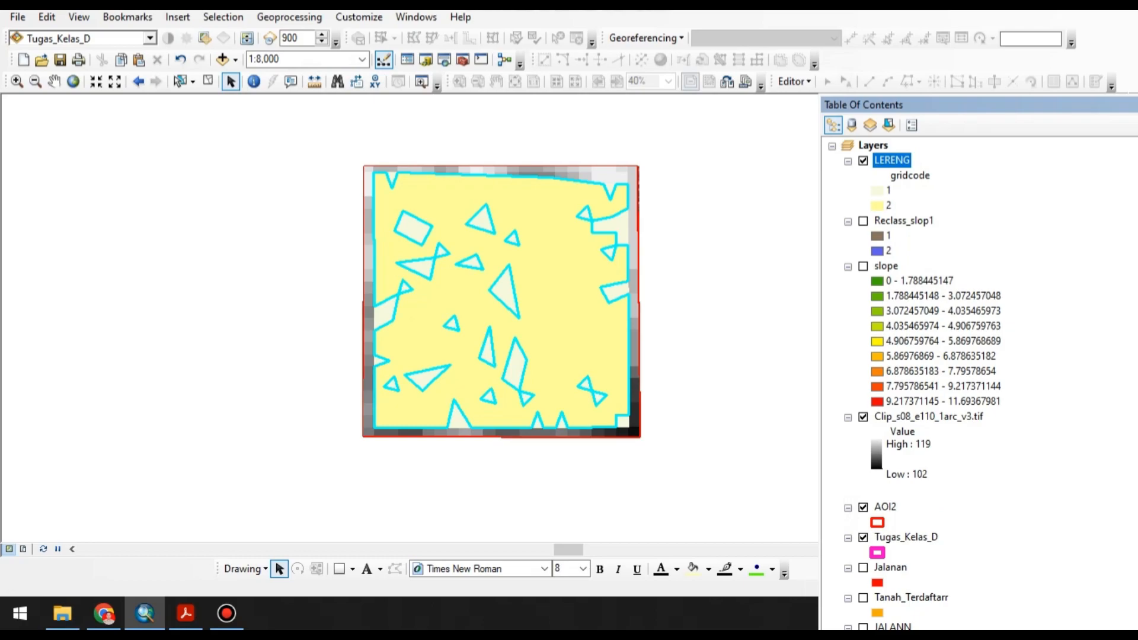
# Clear the feature selection on the LERENG polygons.
pyautogui.click(208, 80)
pyautogui.scroll(-2, 948, 379)
pyautogui.scroll(2, 948, 379)
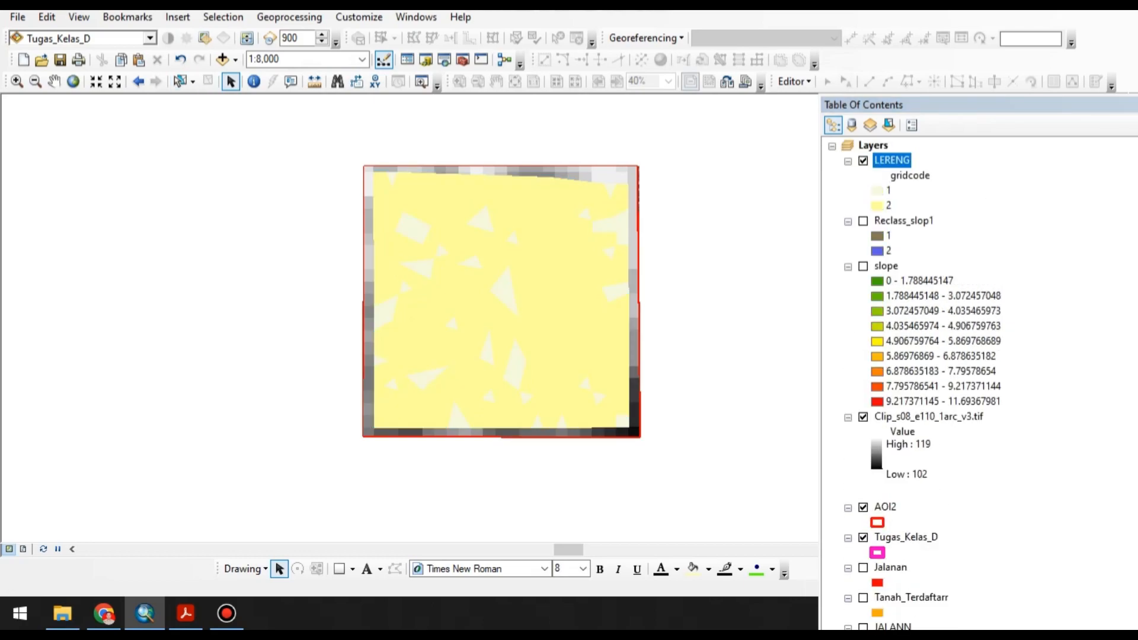
pyautogui.click(887, 190)
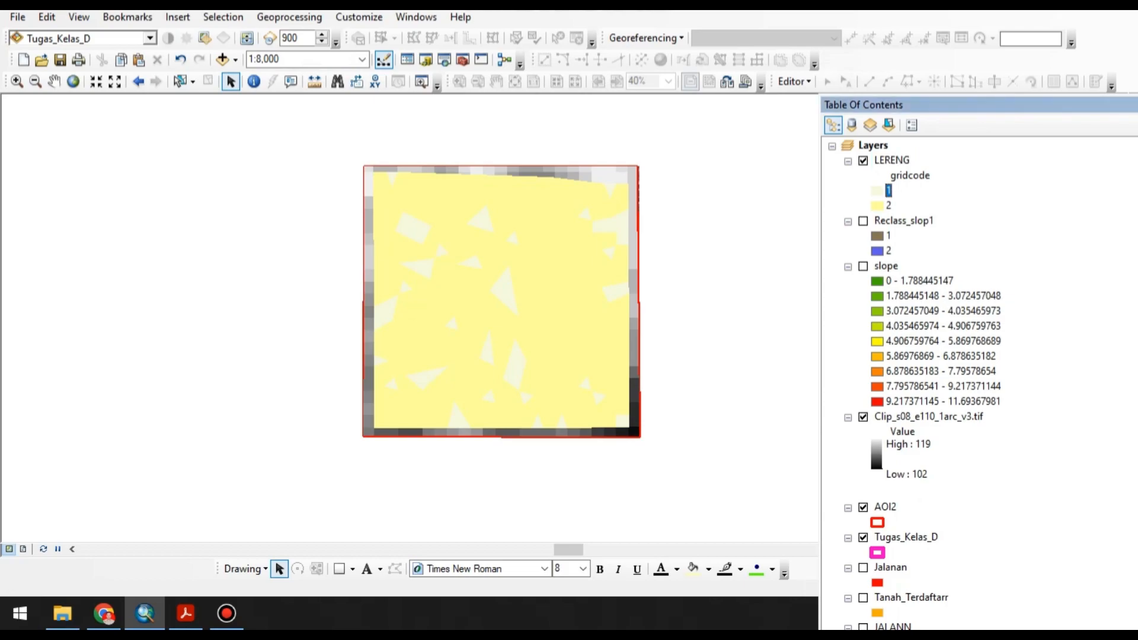
pyautogui.rightClick(887, 191)
pyautogui.press('Escape')
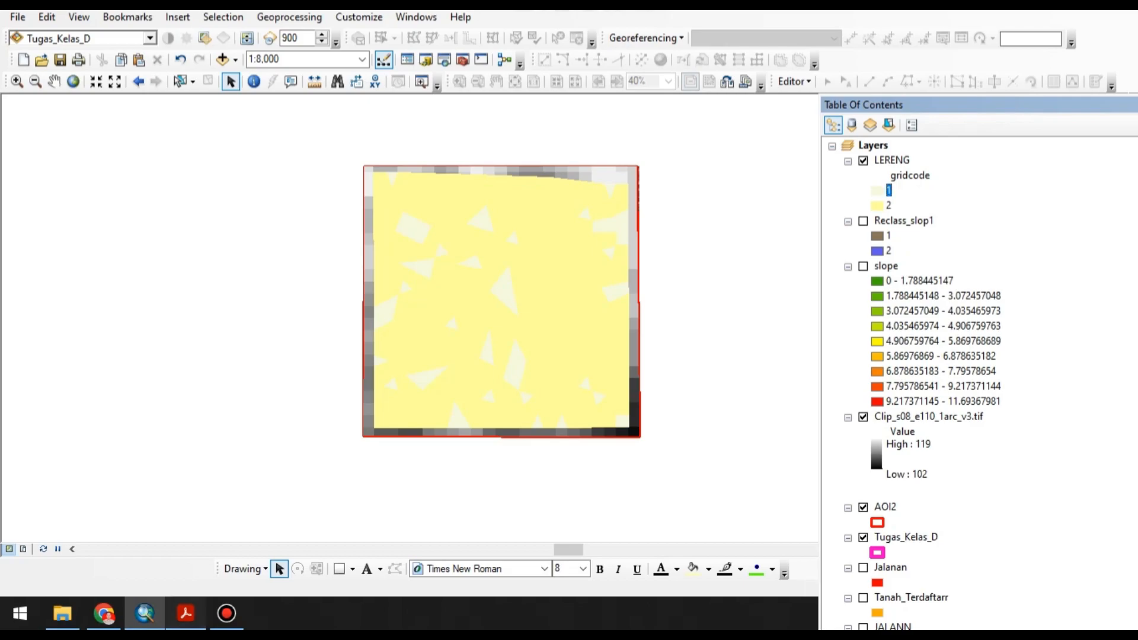
# Switch to the PDF guideline in Acrobat, check the Lereng classes in the map legend, and return to ArcMap.
pyautogui.click(185, 613)
pyautogui.click(842, 501)
pyautogui.click(841, 501)
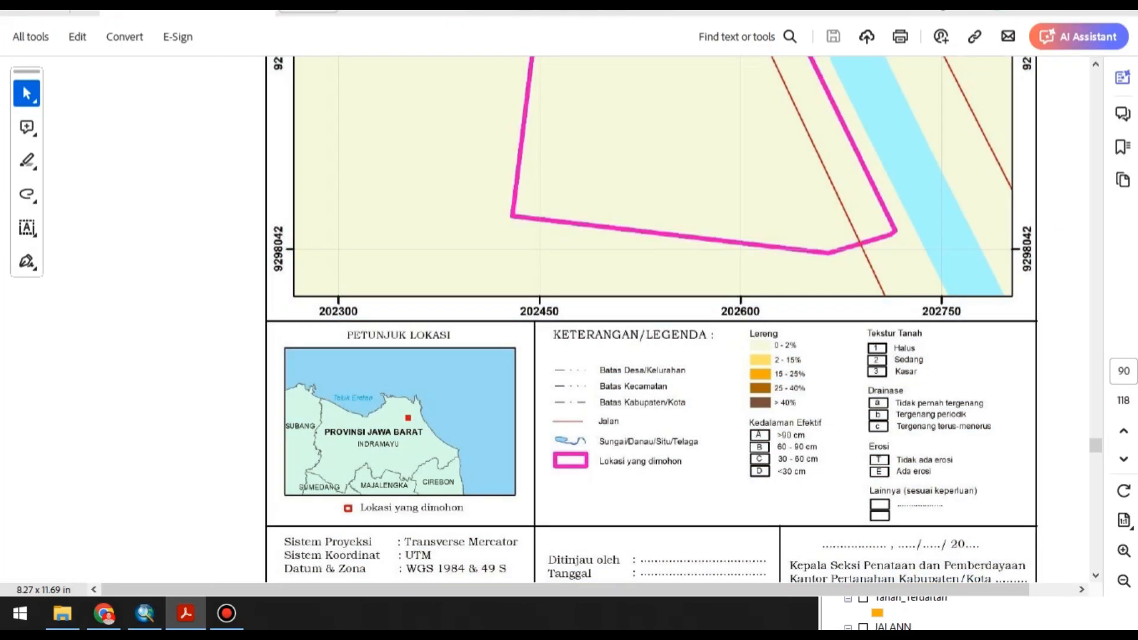
pyautogui.click(144, 614)
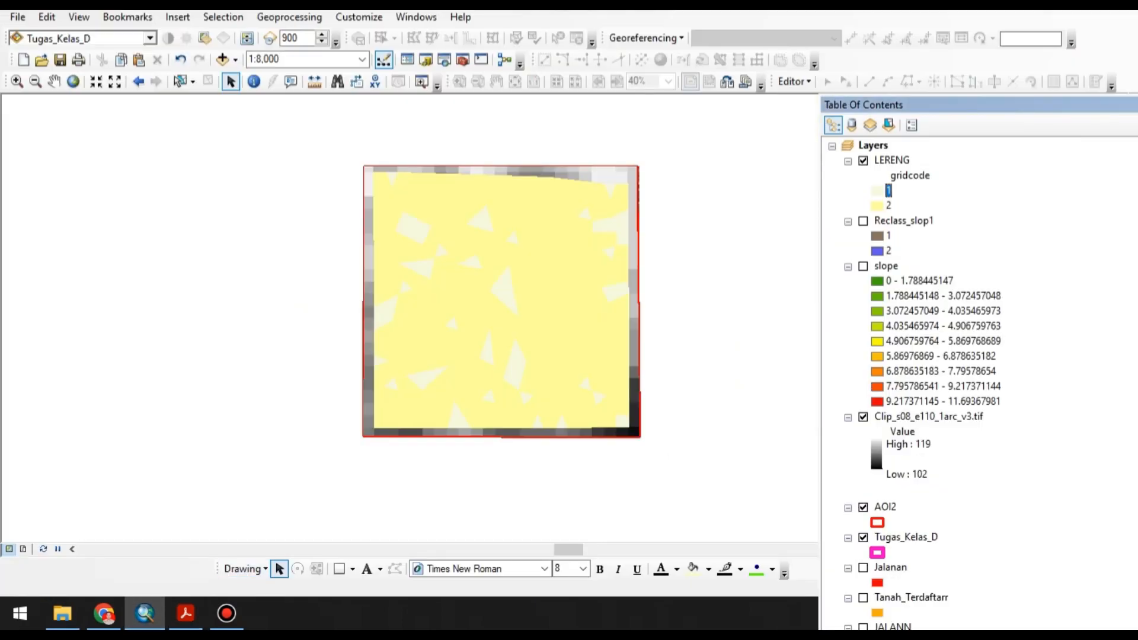
pyautogui.click(918, 281)
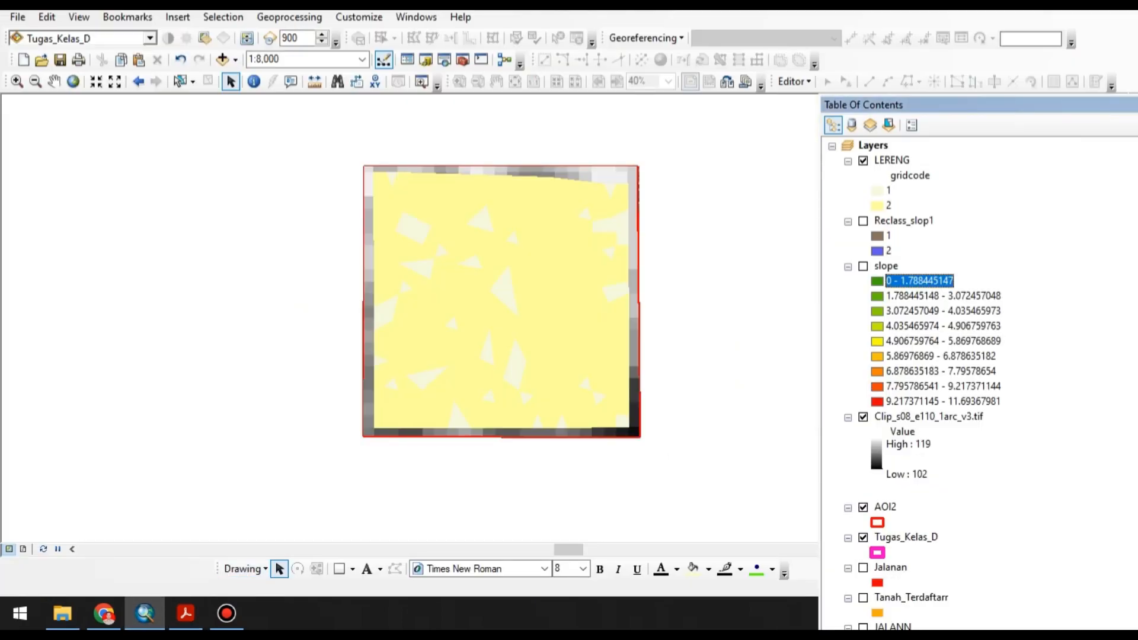
pyautogui.click(888, 191)
pyautogui.rightClick(888, 190)
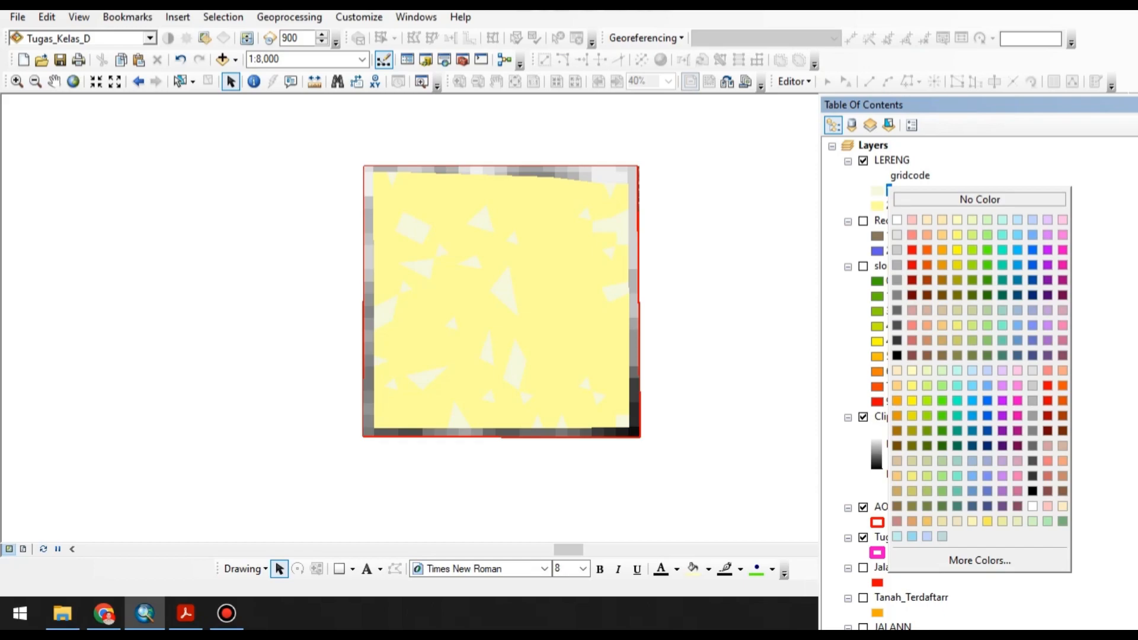
pyautogui.press('Escape')
# Label LERENG gridcode 1 as "0 - 2 %" and gridcode 2 as "2 - 15 %", checking the guideline legend, and apply the symbology.
pyautogui.click(891, 160)
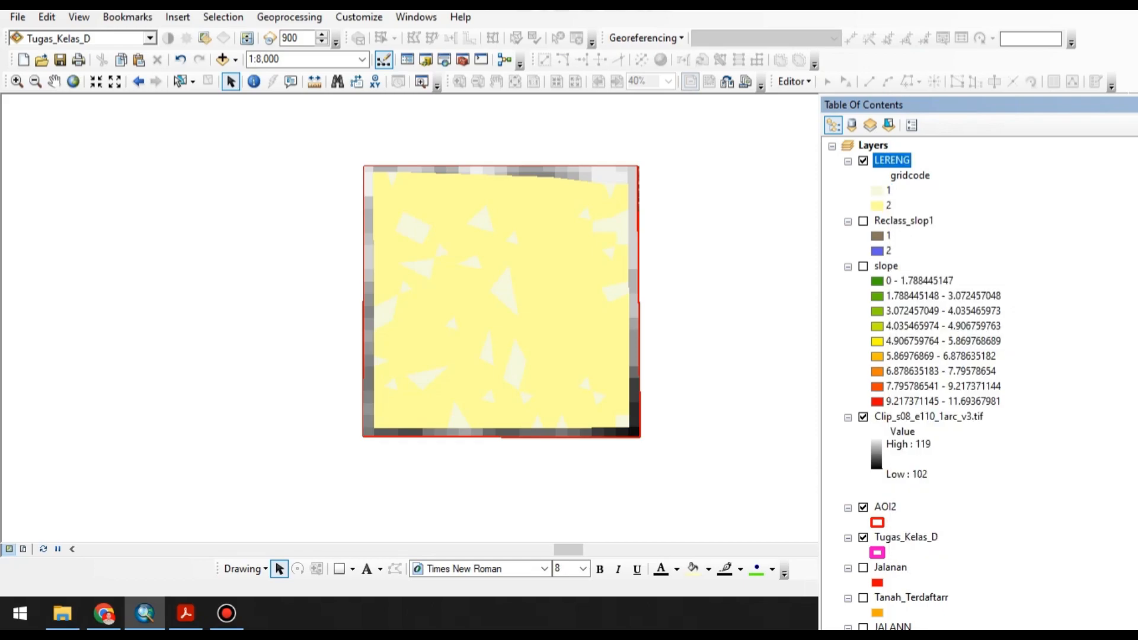
pyautogui.doubleClick(892, 161)
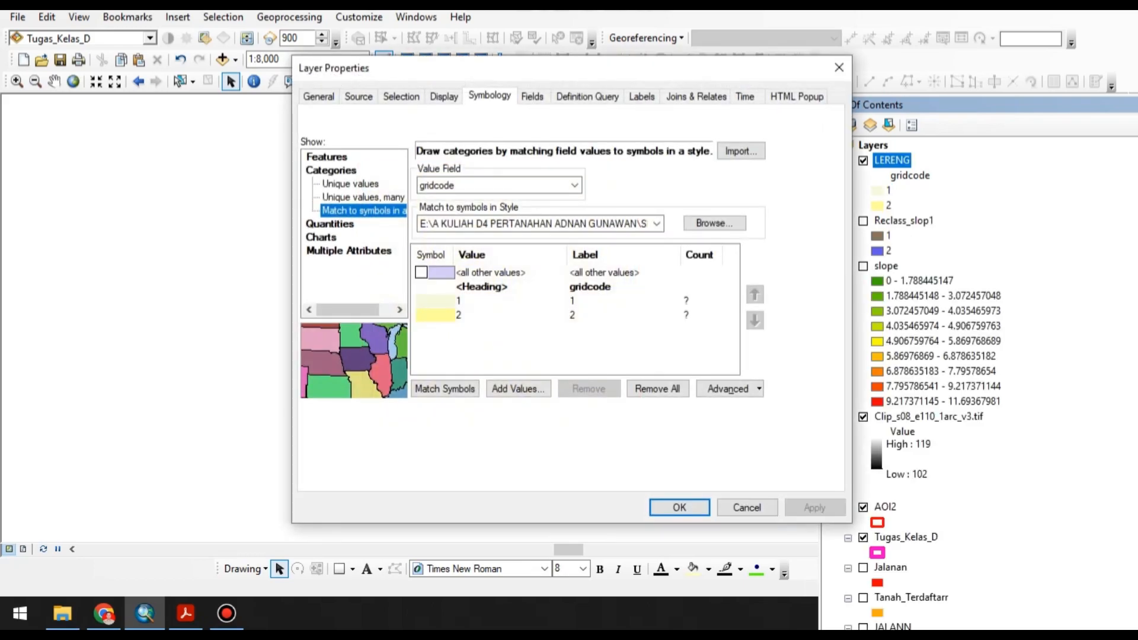
pyautogui.click(579, 301)
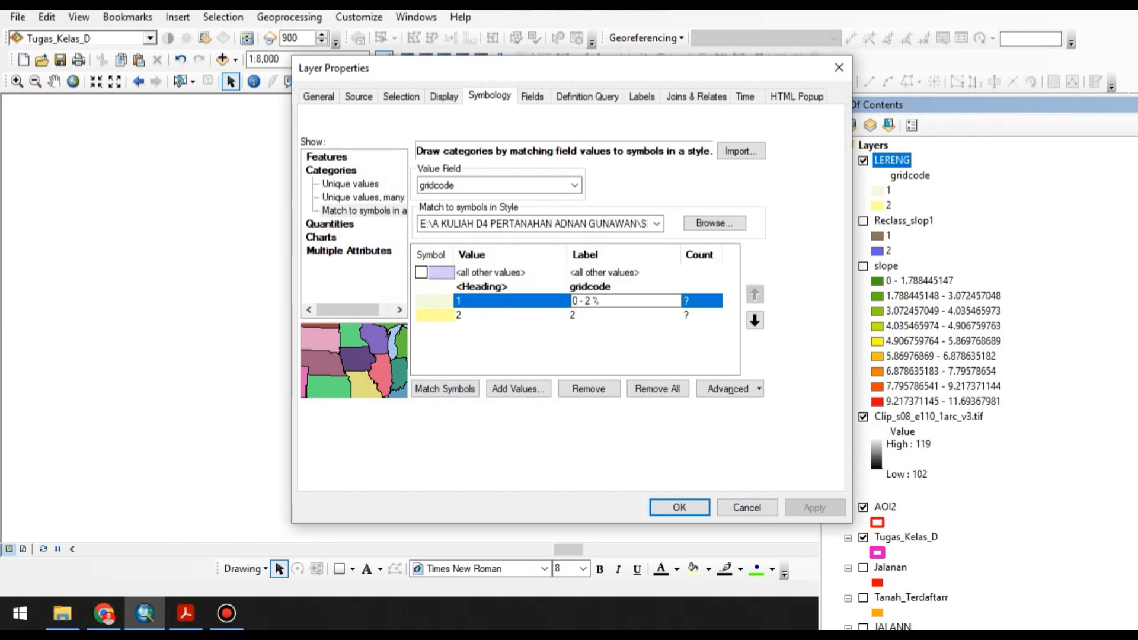
pyautogui.press('Return')
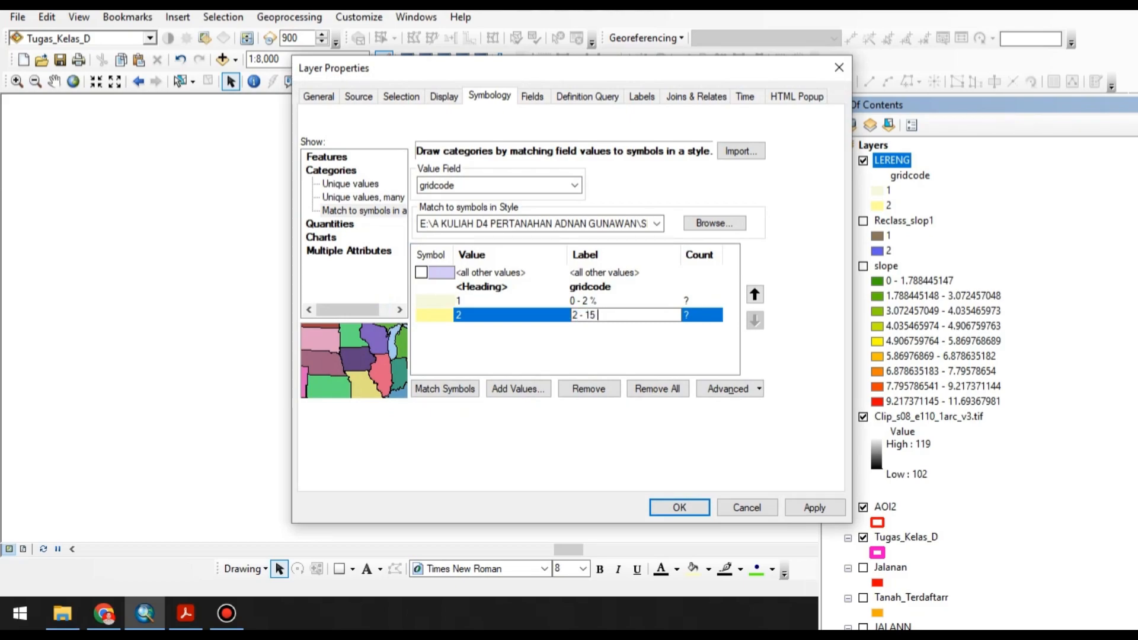
pyautogui.hotkey('alt', 'Tab')
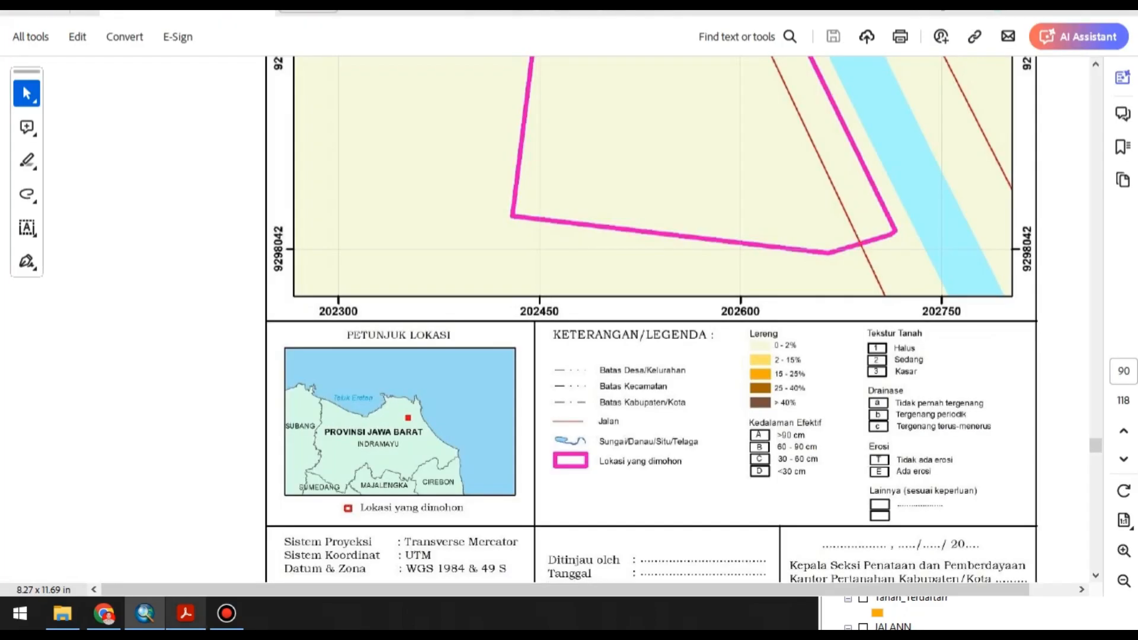
pyautogui.hotkey('alt', 'Tab')
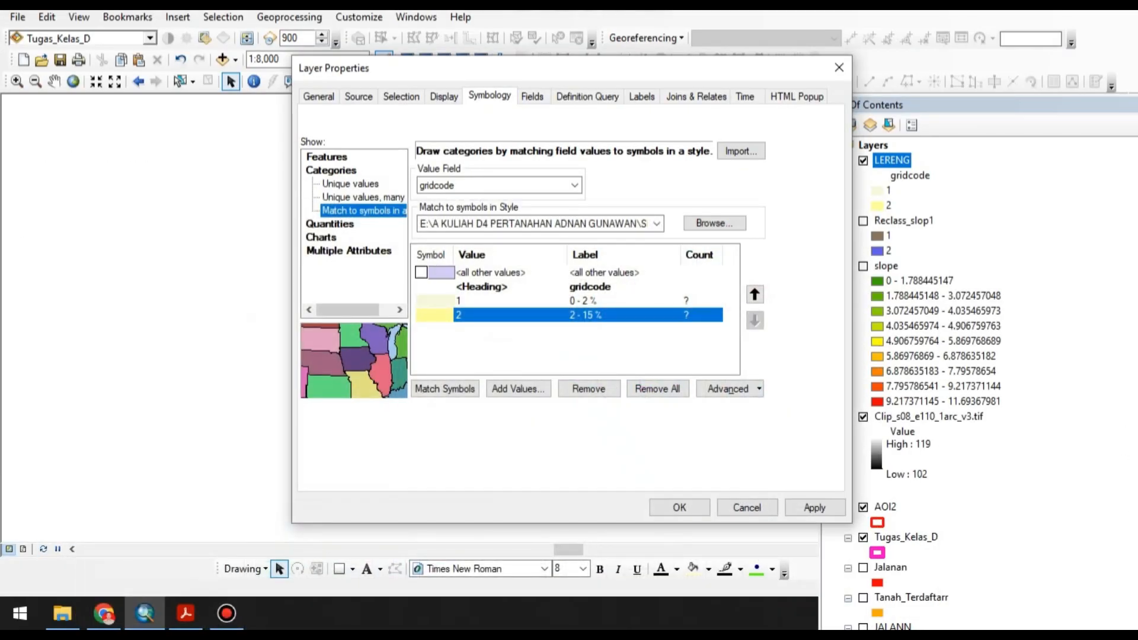
pyautogui.press('Return')
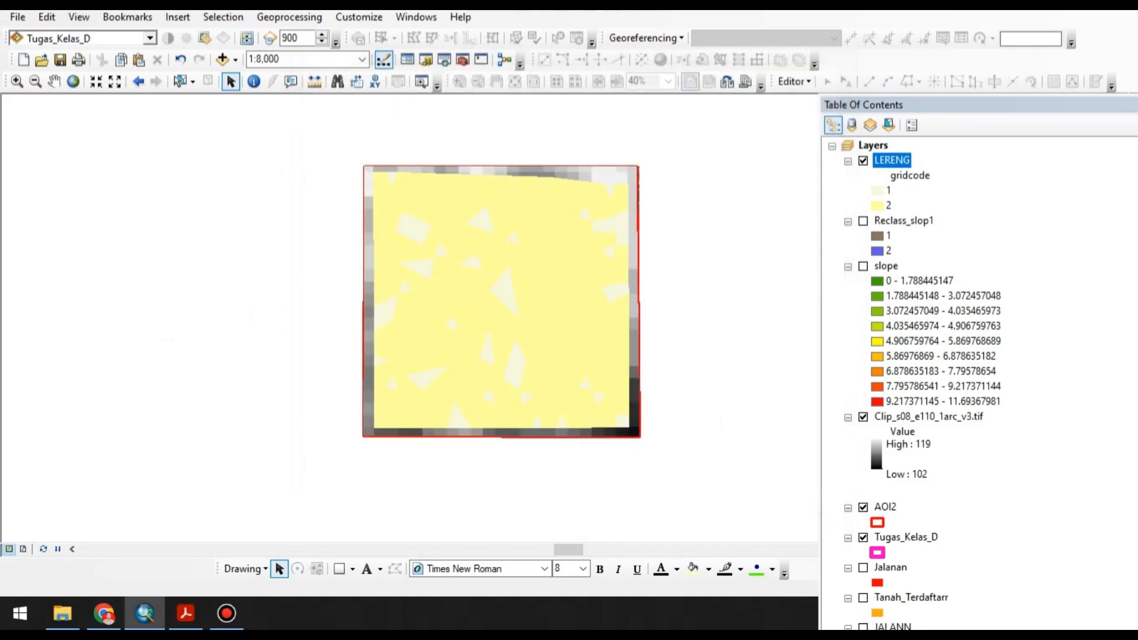
pyautogui.scroll(2, 620, 315)
pyautogui.scroll(-3, 622, 315)
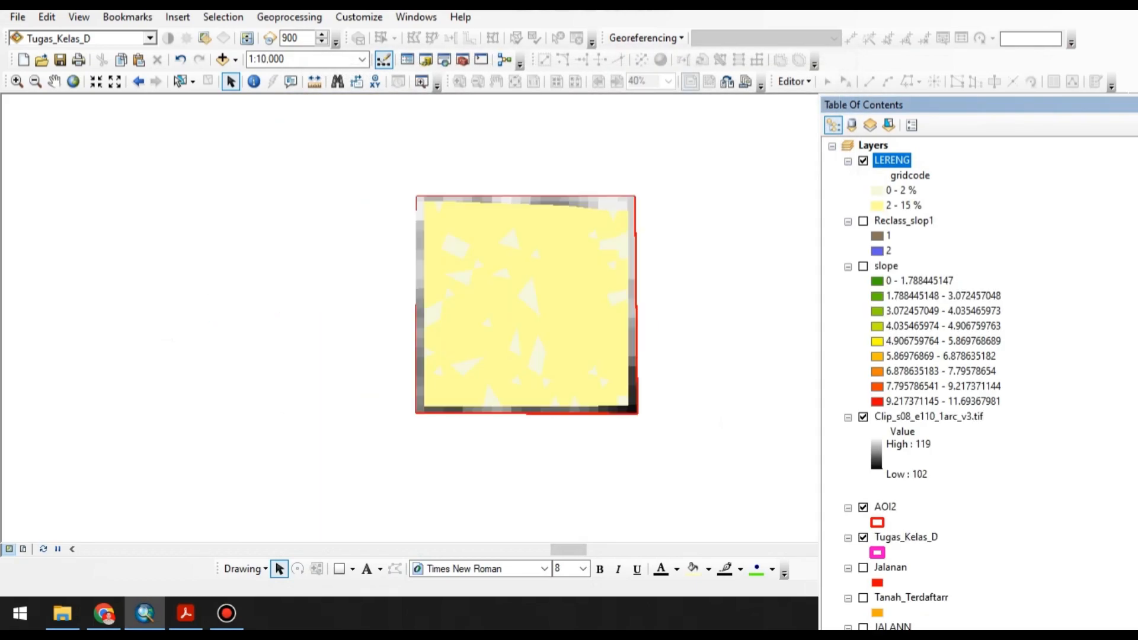
# Hide the Clip_s08_e110_1arc_v3.tif and AOI2 layers on the map.
pyautogui.scroll(1, 637, 290)
pyautogui.scroll(-8, 948, 380)
pyautogui.scroll(-10, 977, 379)
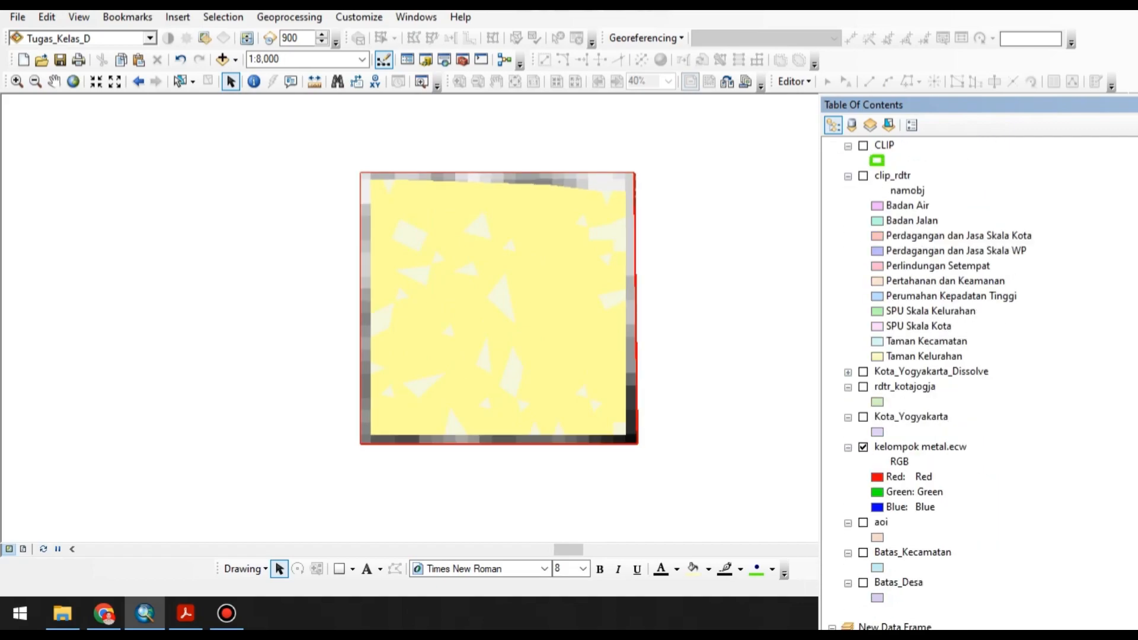
pyautogui.scroll(18, 978, 380)
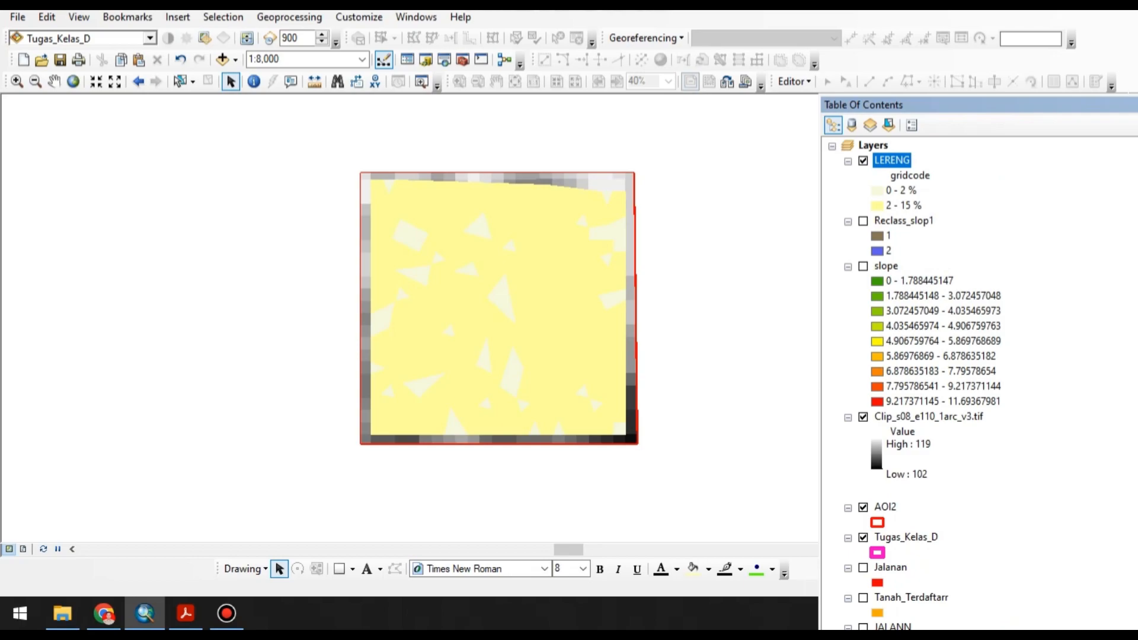
pyautogui.scroll(-2, 978, 380)
pyautogui.click(863, 326)
pyautogui.scroll(2, 862, 326)
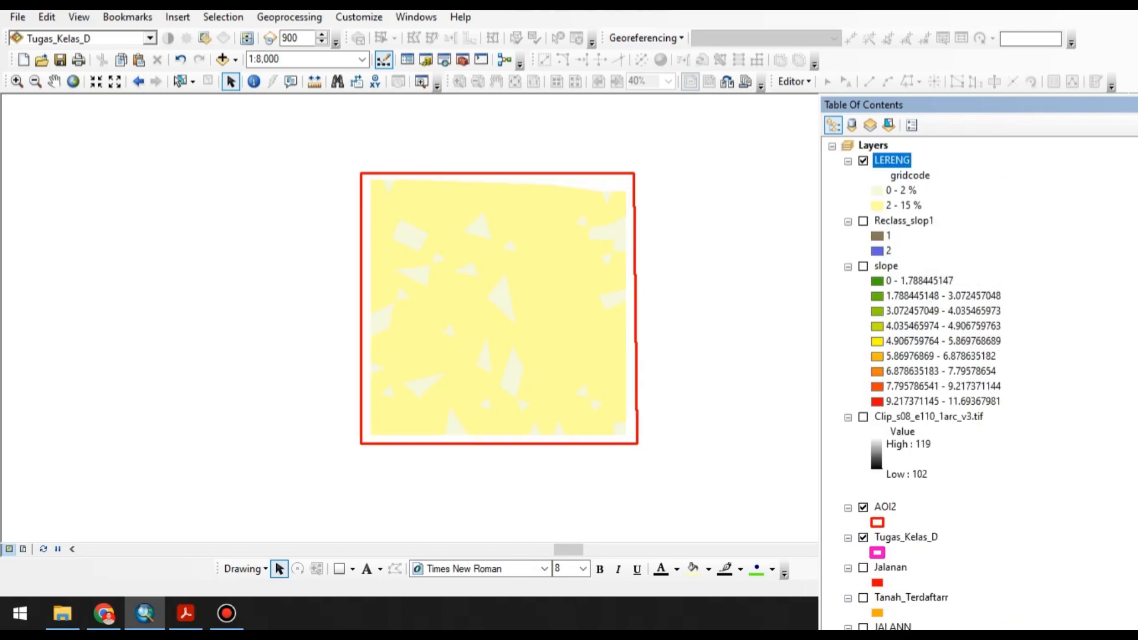
pyautogui.scroll(-4, 977, 379)
pyautogui.click(863, 326)
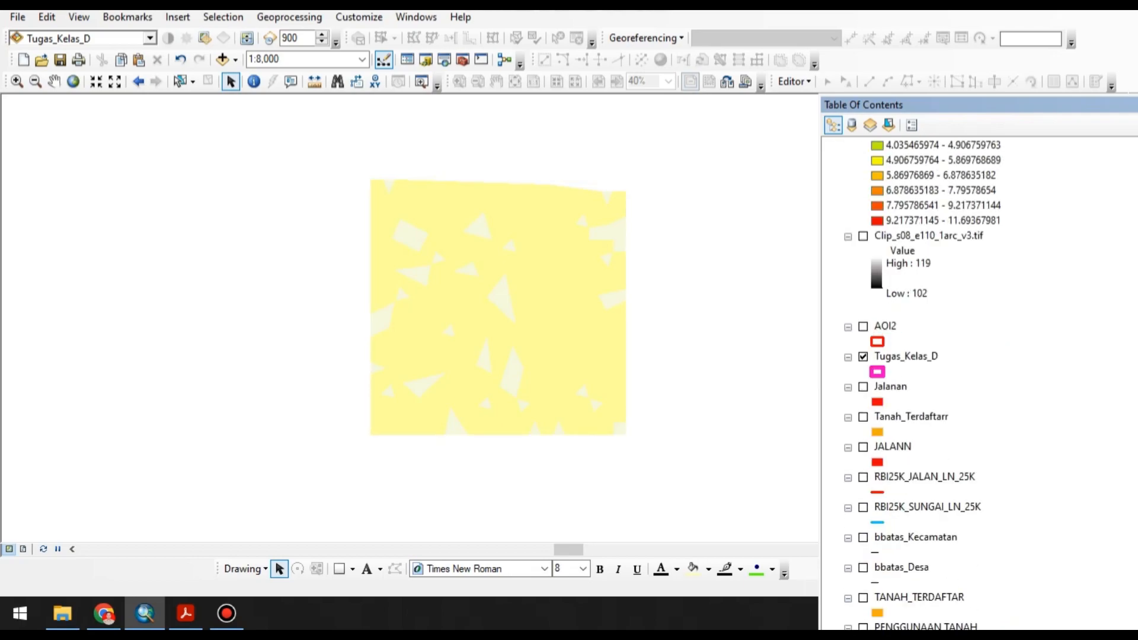
# Move LERENG below Tugas_Kelas_D in the layer order and show the RBI25K_JALAN_LN_25K and RBI25K_SUNGAI_LN_25K layers.
pyautogui.scroll(4, 863, 326)
pyautogui.moveTo(892, 160)
pyautogui.mouseDown()
pyautogui.moveTo(895, 619)
pyautogui.moveTo(895, 531)
pyautogui.moveTo(895, 589)
pyautogui.moveTo(895, 559)
pyautogui.mouseUp()
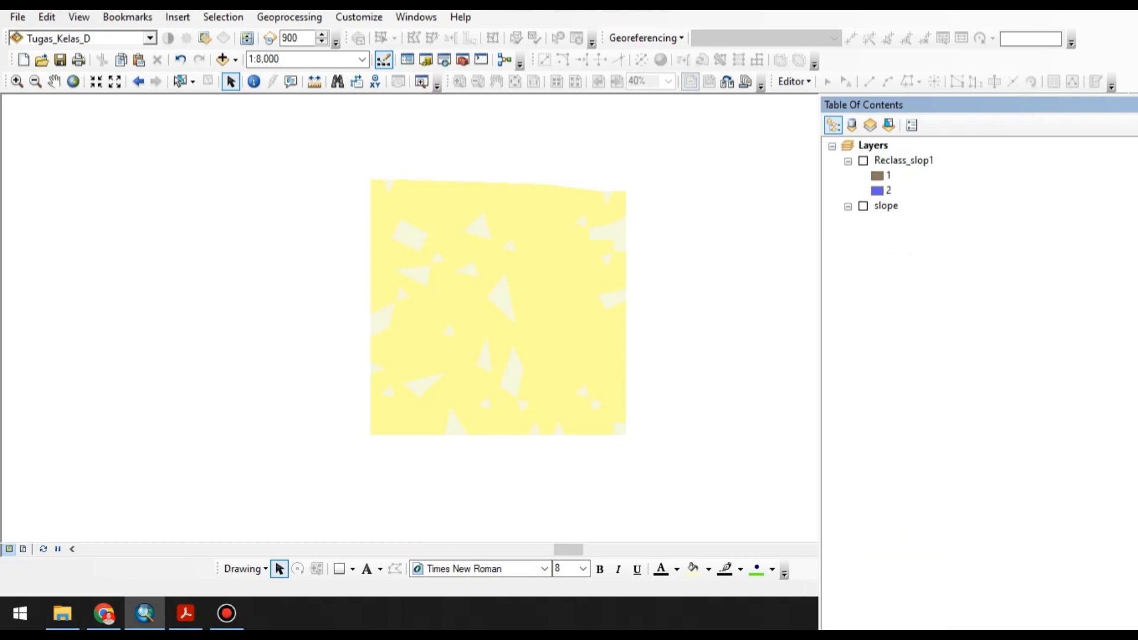
pyautogui.scroll(-4, 978, 385)
pyautogui.click(863, 477)
pyautogui.click(863, 507)
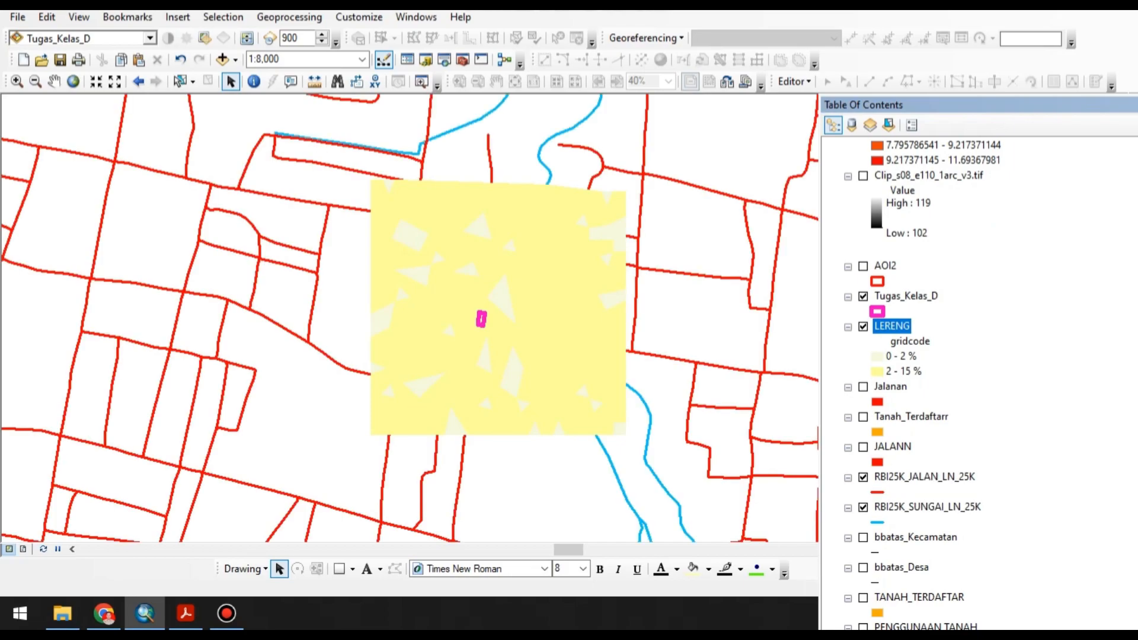
# Move RBI25K_JALAN_LN_25K above AOI2 in the layer order and place RBI25K_SUNGAI_LN_25K directly above it.
pyautogui.click(924, 477)
pyautogui.click(928, 507)
pyautogui.moveTo(925, 477); pyautogui.dragTo(925, 260)
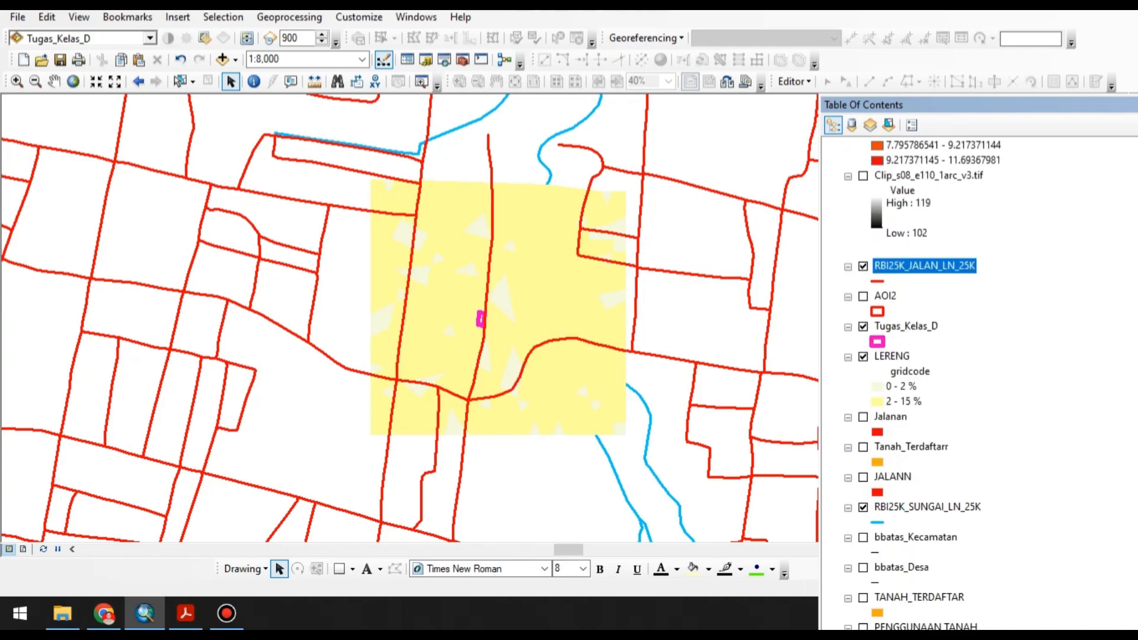
pyautogui.scroll(1, 921, 385)
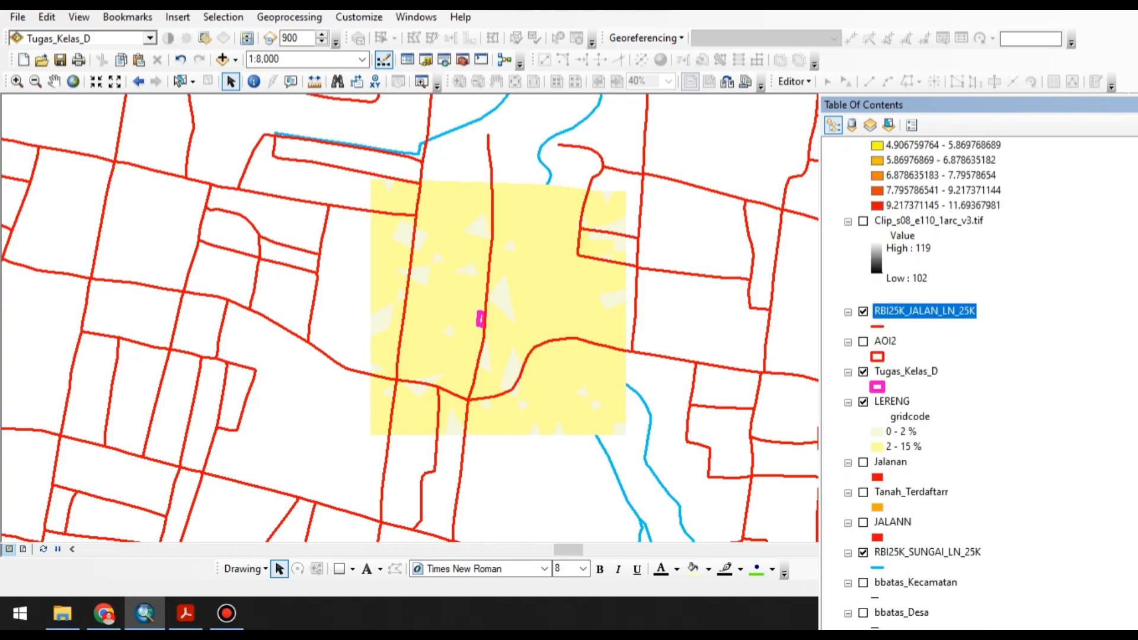
pyautogui.click(927, 552)
pyautogui.moveTo(927, 552); pyautogui.dragTo(927, 304)
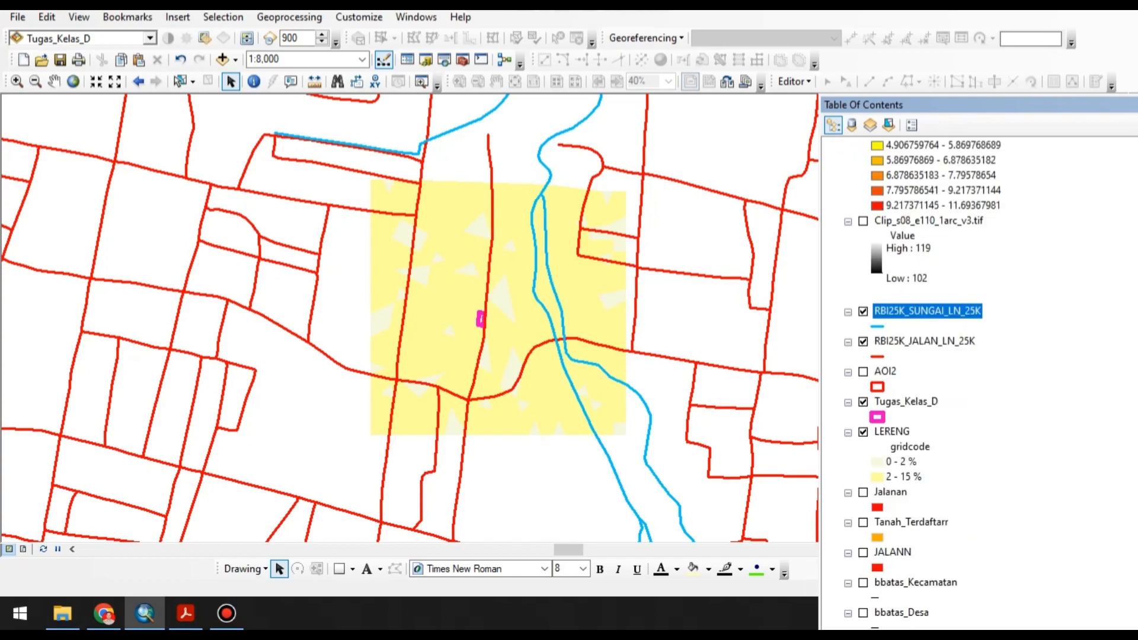
# Switch to the layout view, enlarge the main map to 1:1,500 and centre the Tugas_Kelas_D parcel in the map frame.
pyautogui.scroll(4, 474, 306)
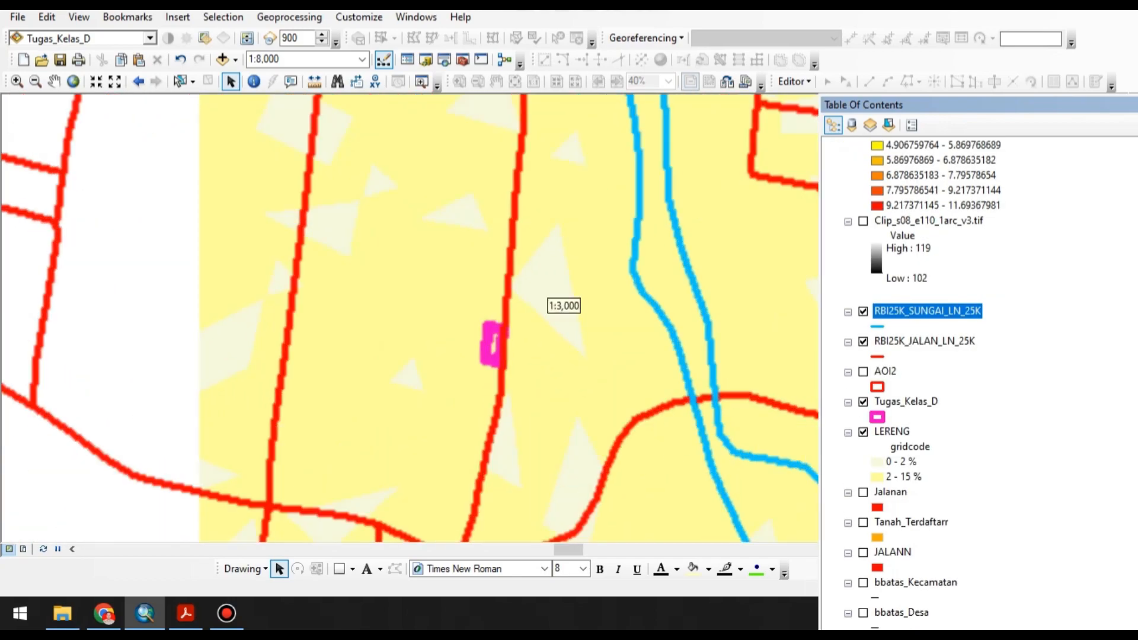
pyautogui.scroll(-2, 563, 306)
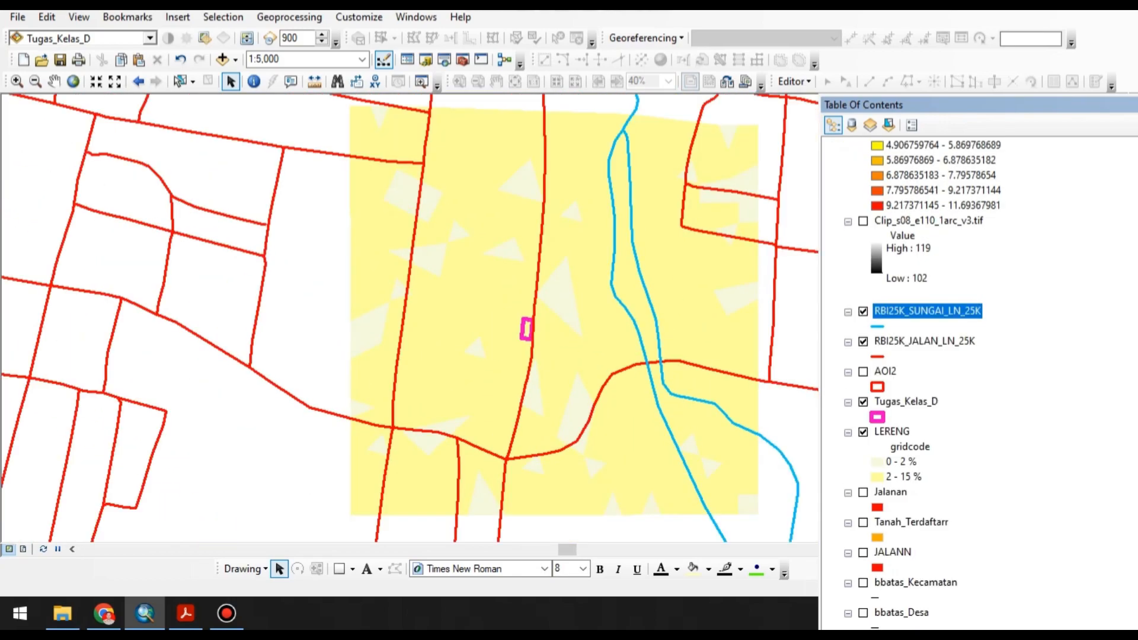
pyautogui.click(79, 17)
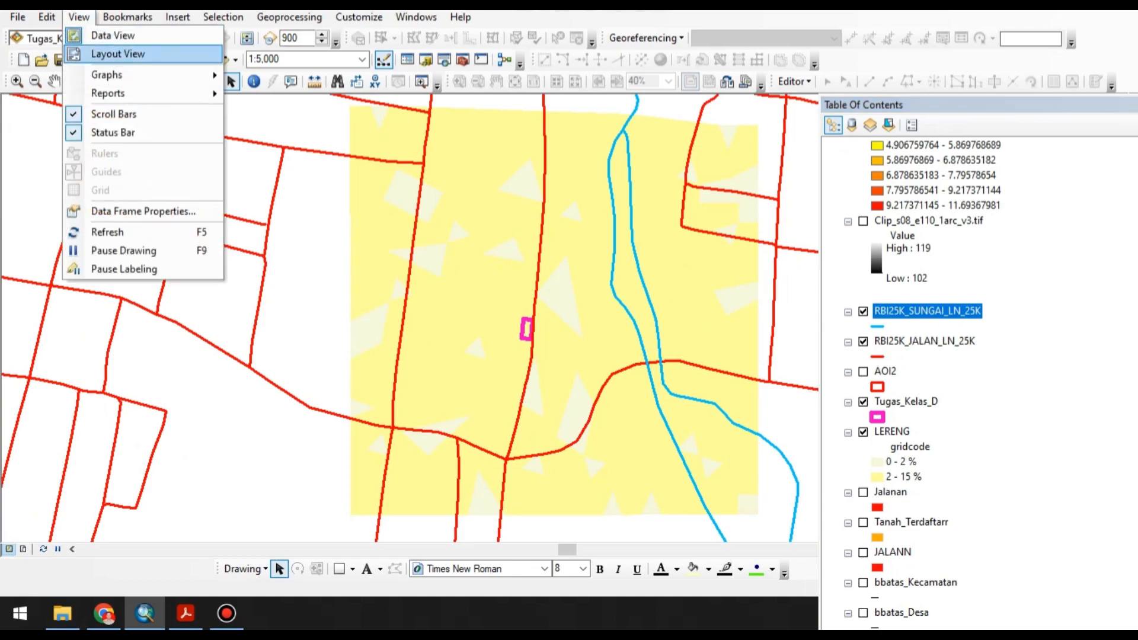
pyautogui.click(113, 54)
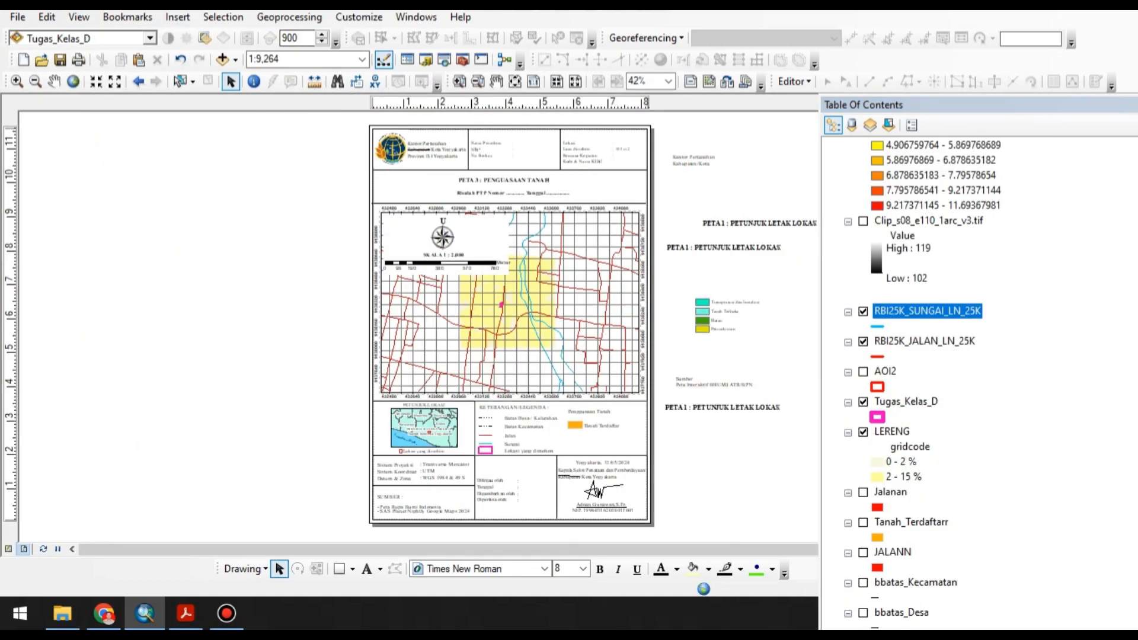
pyautogui.click(282, 59)
pyautogui.click(95, 81)
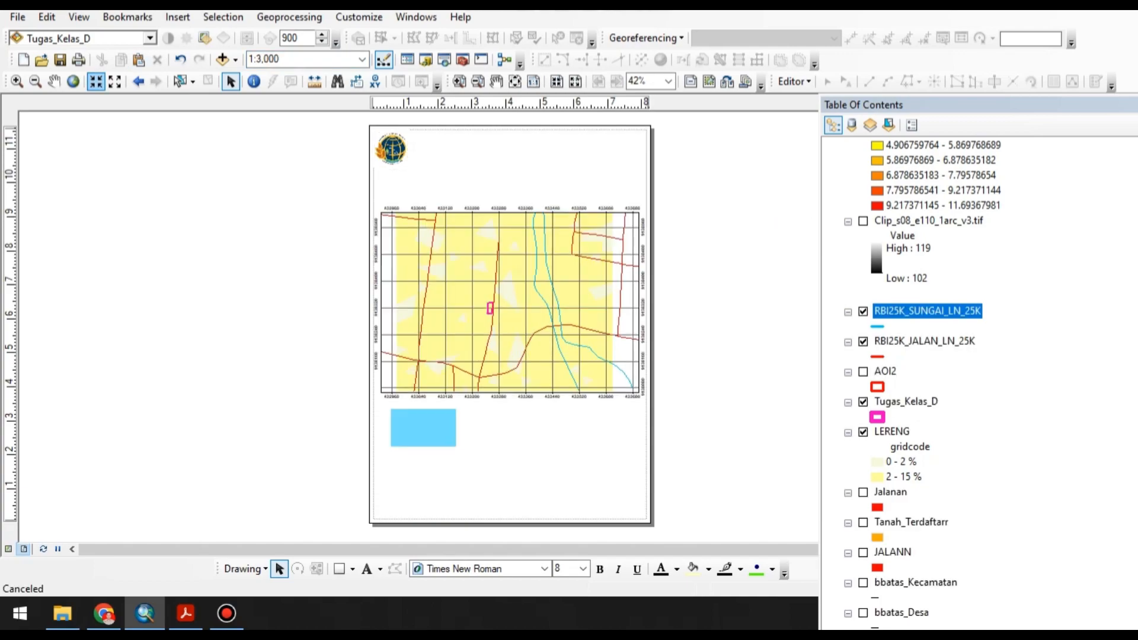
pyautogui.click(95, 81)
pyautogui.click(95, 81)
pyautogui.click(95, 82)
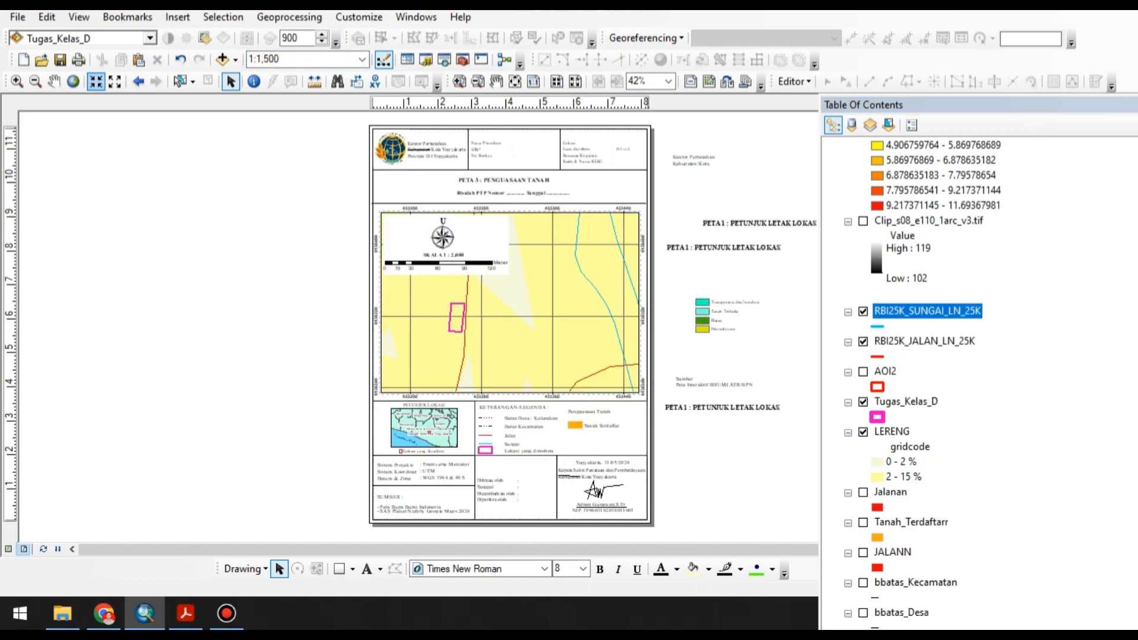
pyautogui.click(54, 81)
pyautogui.moveTo(501, 309); pyautogui.dragTo(560, 301)
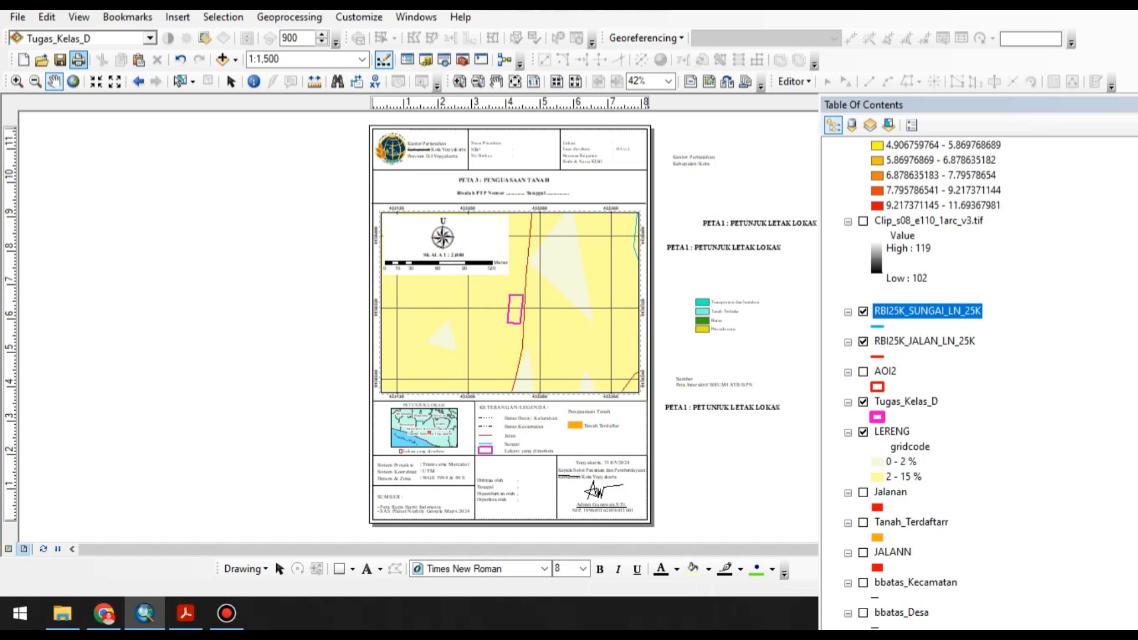
pyautogui.moveTo(567, 318); pyautogui.dragTo(560, 322)
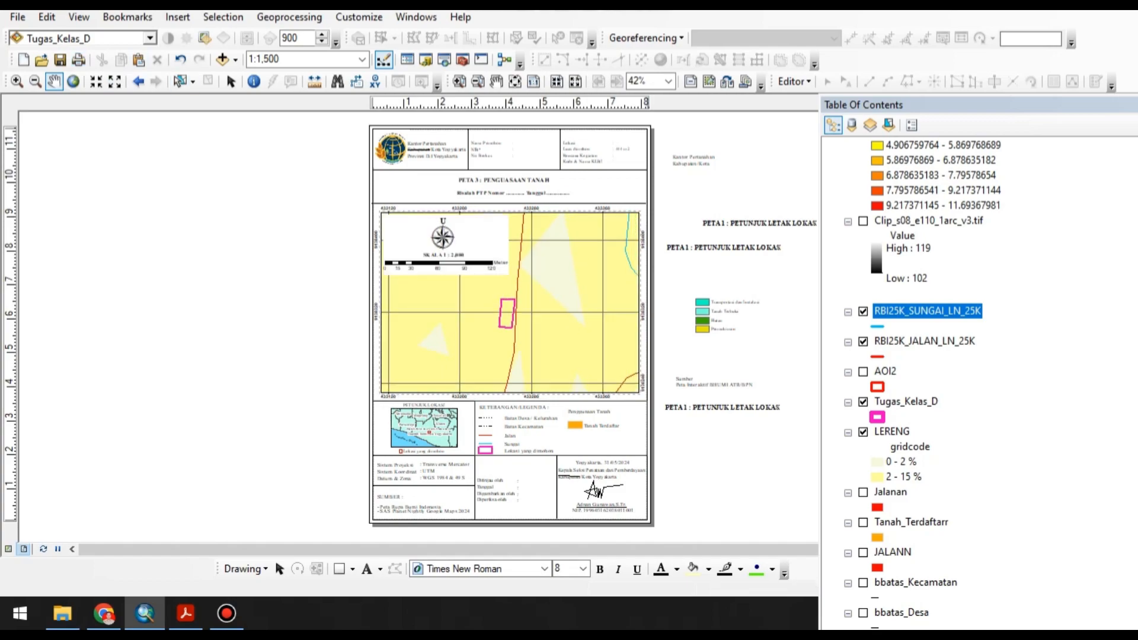
pyautogui.click(232, 82)
# Switch to the PDF guideline in Acrobat, check the title of the land capability map template, and return to ArcMap.
pyautogui.scroll(2, 493, 160)
pyautogui.scroll(2, 491, 161)
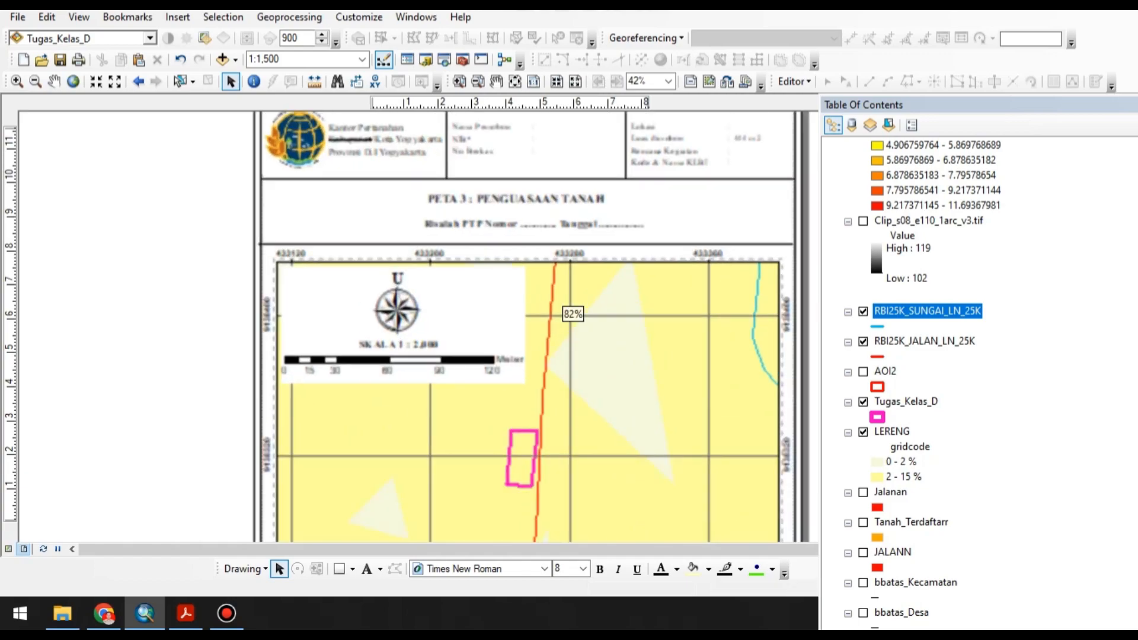
pyautogui.click(186, 613)
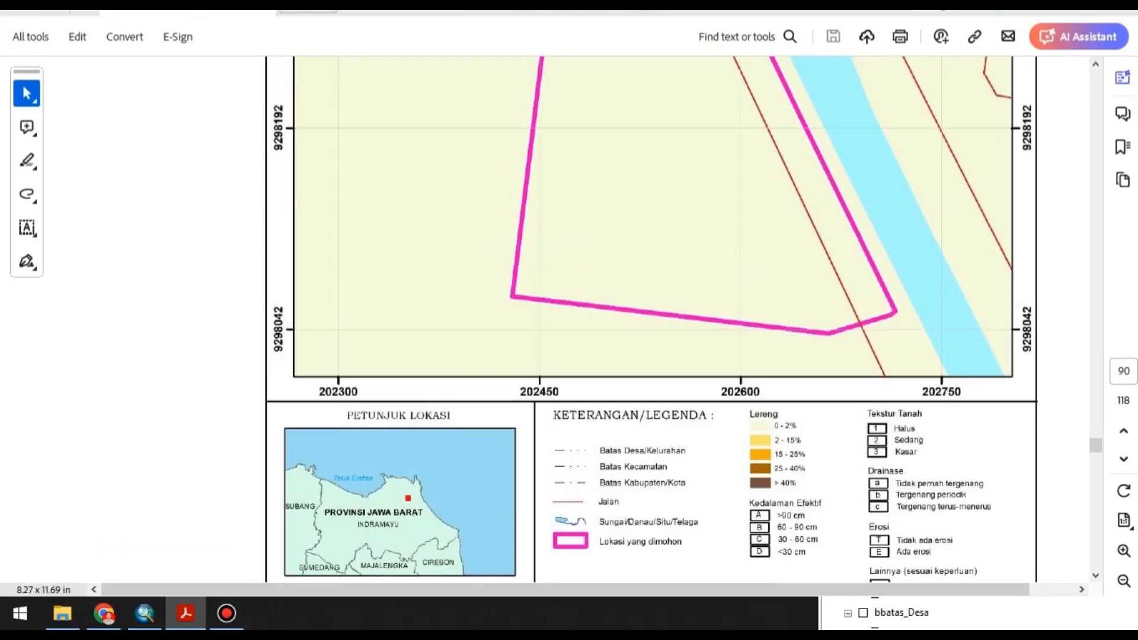
pyautogui.scroll(5, 611, 320)
pyautogui.click(1123, 581)
pyautogui.scroll(3, 610, 325)
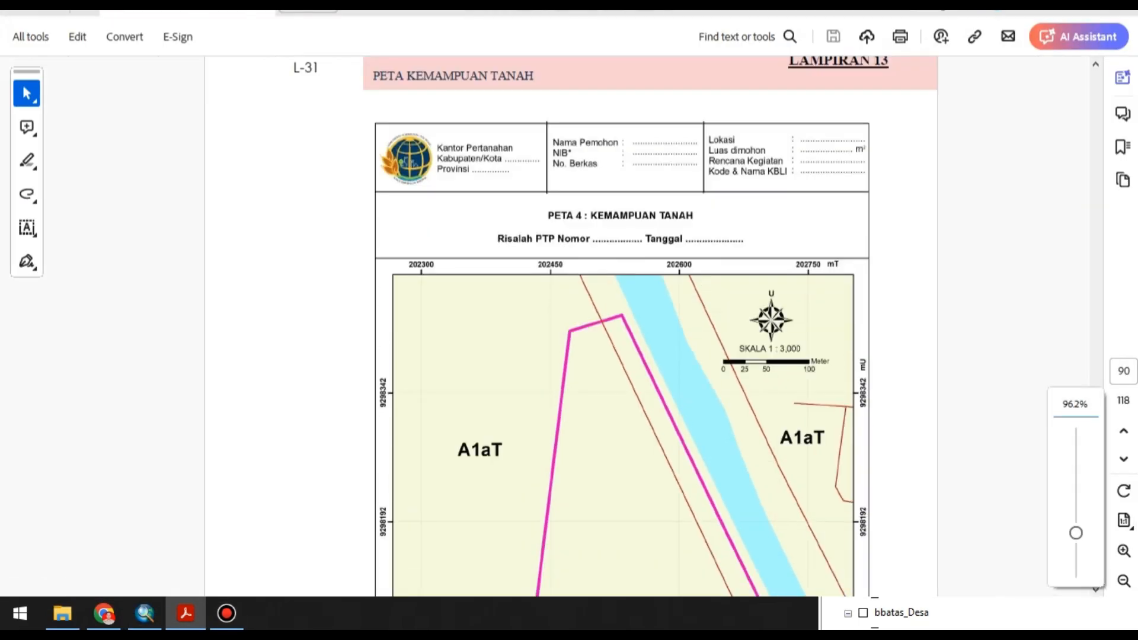
pyautogui.click(144, 613)
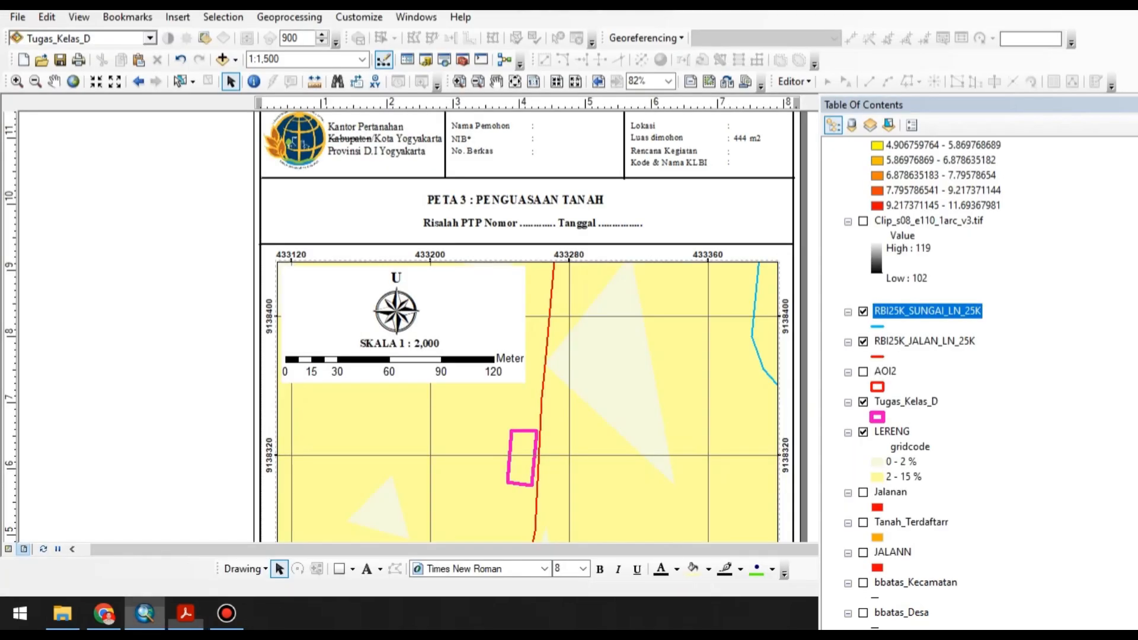
# Change the layout's map title to "PETA 4 : KEMAMPUAN TANAH".
pyautogui.doubleClick(460, 201)
pyautogui.click(459, 202)
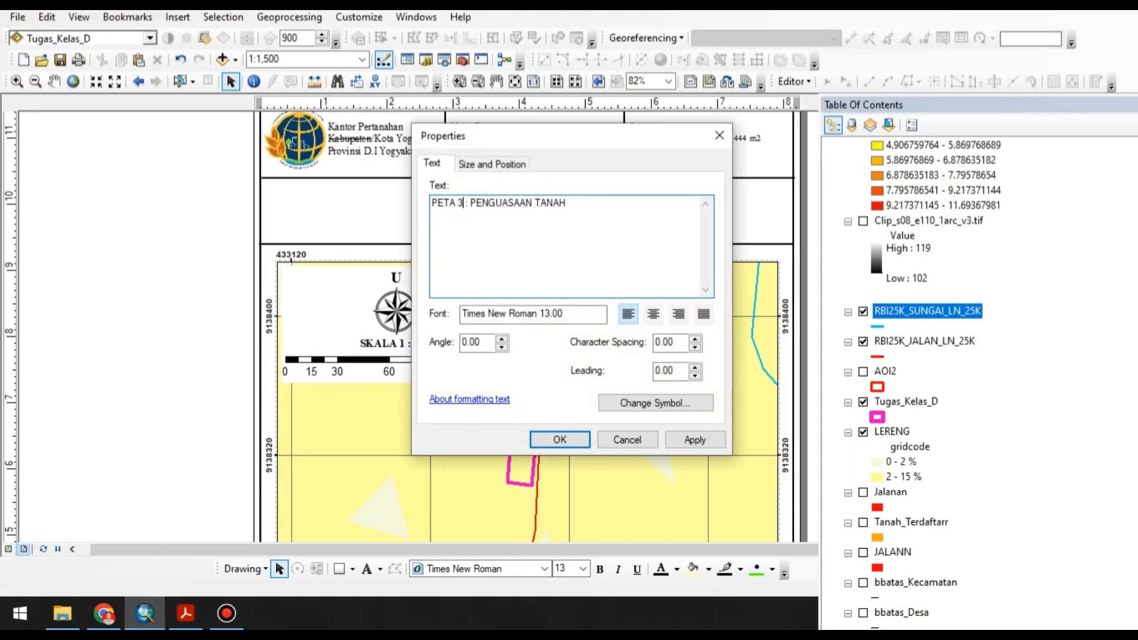
pyautogui.press('BackSpace')
pyautogui.write('4')
pyautogui.hotkey('shift', 'Left')
pyautogui.hotkey('shift', 'Left')
pyautogui.hotkey('shift', 'Left')
pyautogui.hotkey('shift', 'Left')
pyautogui.hotkey('shift', 'Left')
pyautogui.hotkey('shift', 'Left')
pyautogui.hotkey('shift', 'Left')
pyautogui.hotkey('shift', 'Left')
pyautogui.hotkey('shift', 'Left')
pyautogui.hotkey('shift', 'Left')
pyautogui.hotkey('shift', 'Left')
pyautogui.hotkey('shift', 'Left')
pyautogui.hotkey('shift', 'Left')
pyautogui.hotkey('shift', 'Left')
pyautogui.hotkey('shift', 'Left')
pyautogui.write('KE')
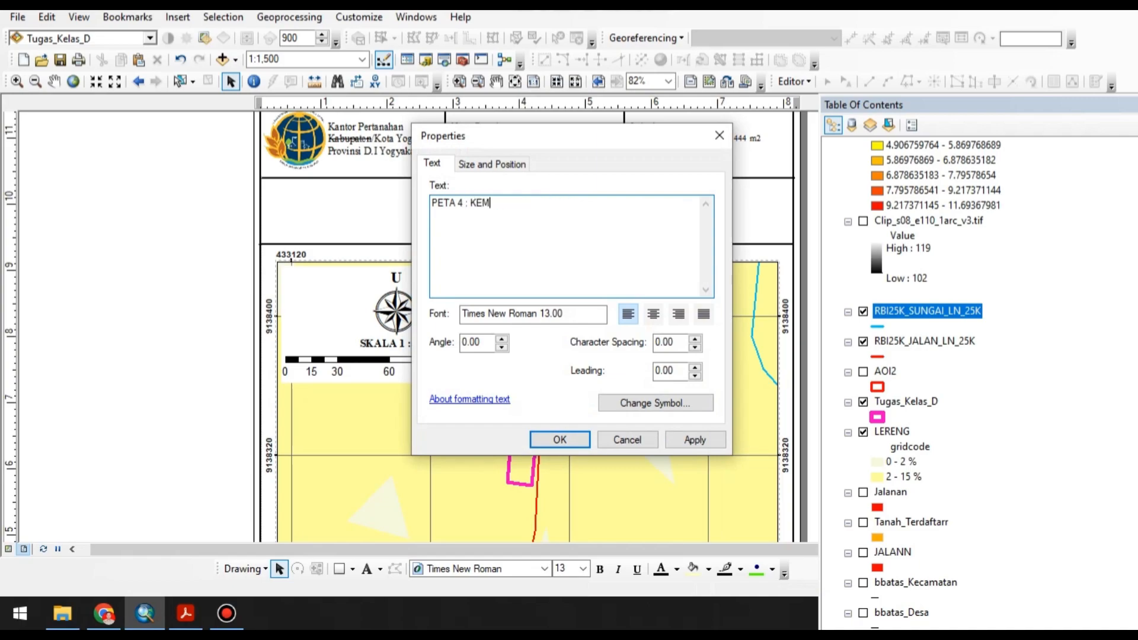
pyautogui.write('MAMPUAN TANAH')
pyautogui.click(560, 440)
# Move the orange "Tanah Terdaftar" legend patch and its label out of the legend to the space beside the page.
pyautogui.scroll(3, 319, 188)
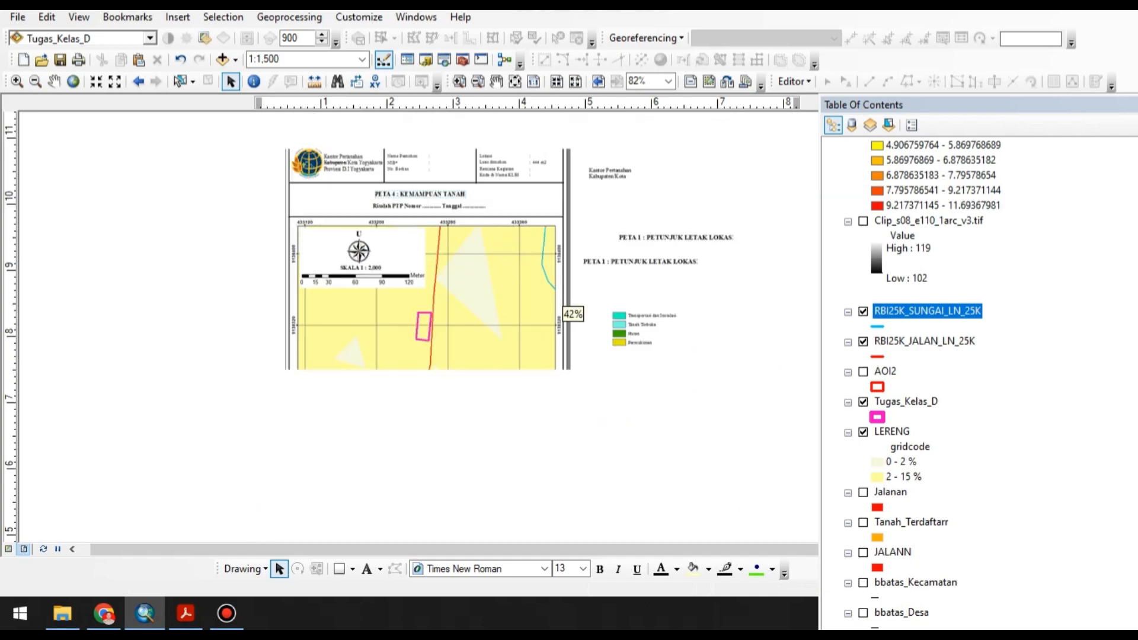
pyautogui.scroll(-2, 569, 311)
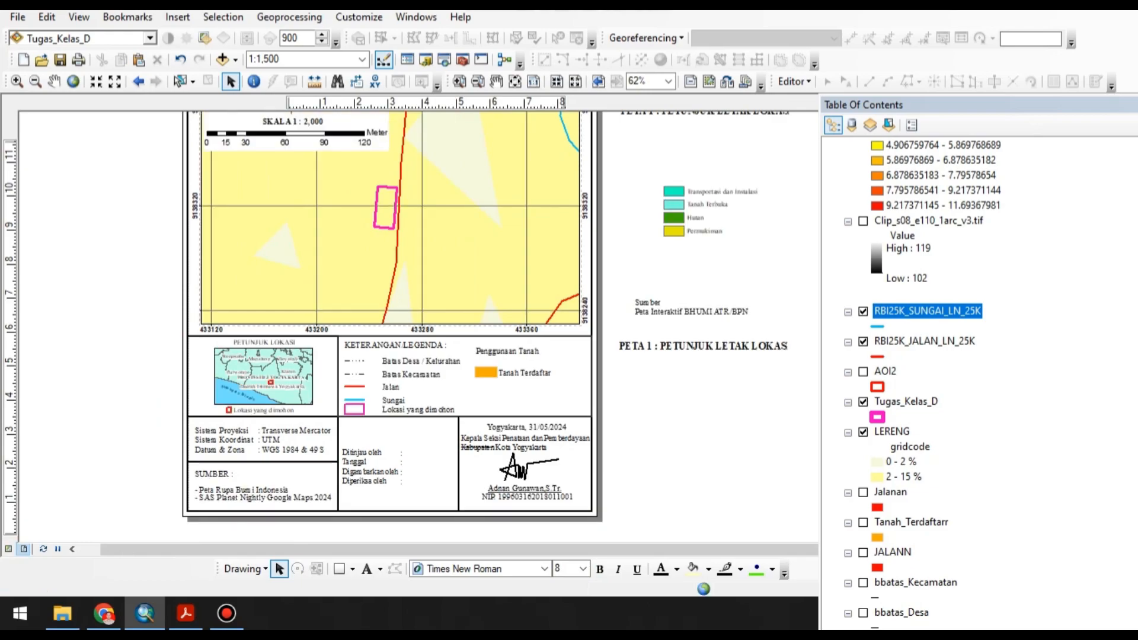
pyautogui.scroll(-1, 573, 314)
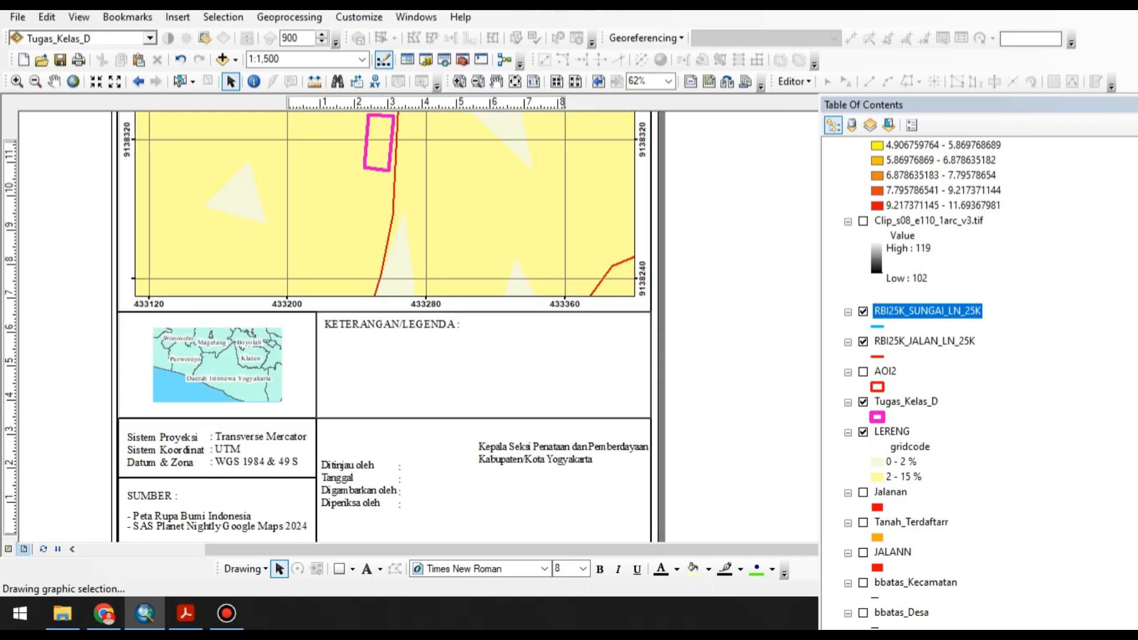
pyautogui.click(563, 361)
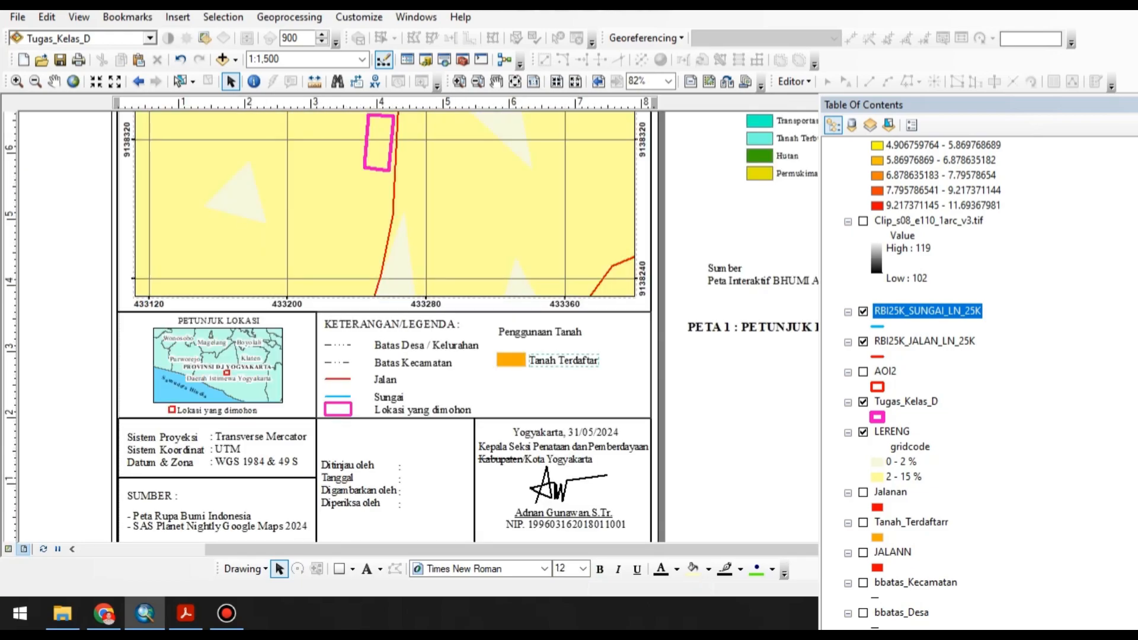
pyautogui.keyDown('shift'); pyautogui.click(511, 359); pyautogui.keyUp('shift')
pyautogui.moveTo(510, 359); pyautogui.dragTo(751, 372)
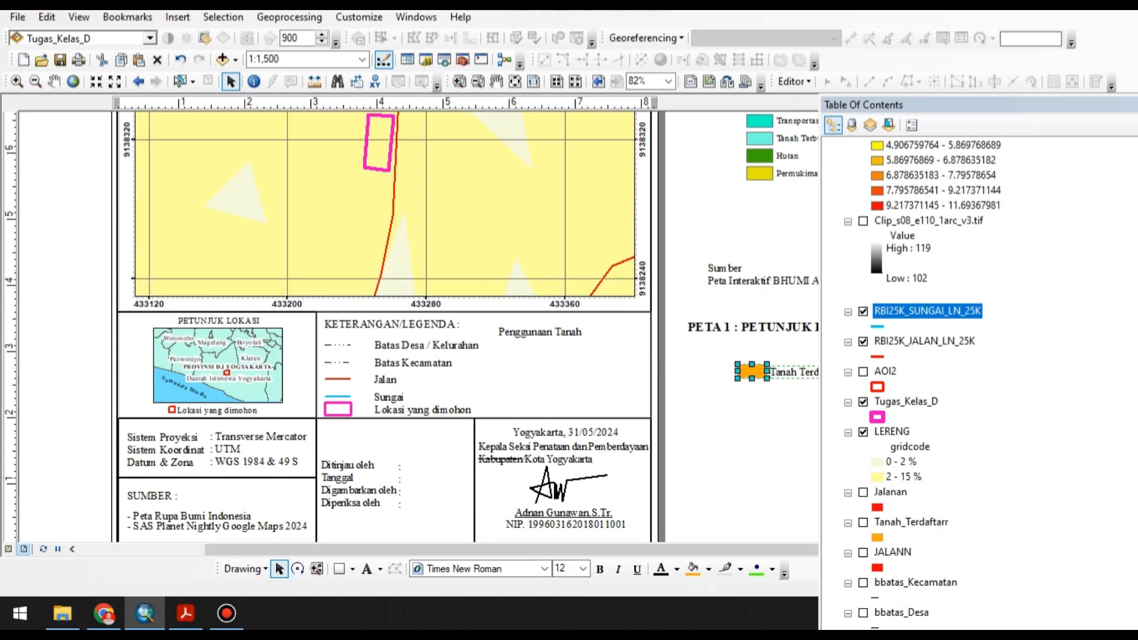
# Check the legend in the Acrobat guideline, return to ArcMap and replace the "Penggunaan Tanah" legend heading text with "LERENG".
pyautogui.click(186, 613)
pyautogui.scroll(-8, 592, 297)
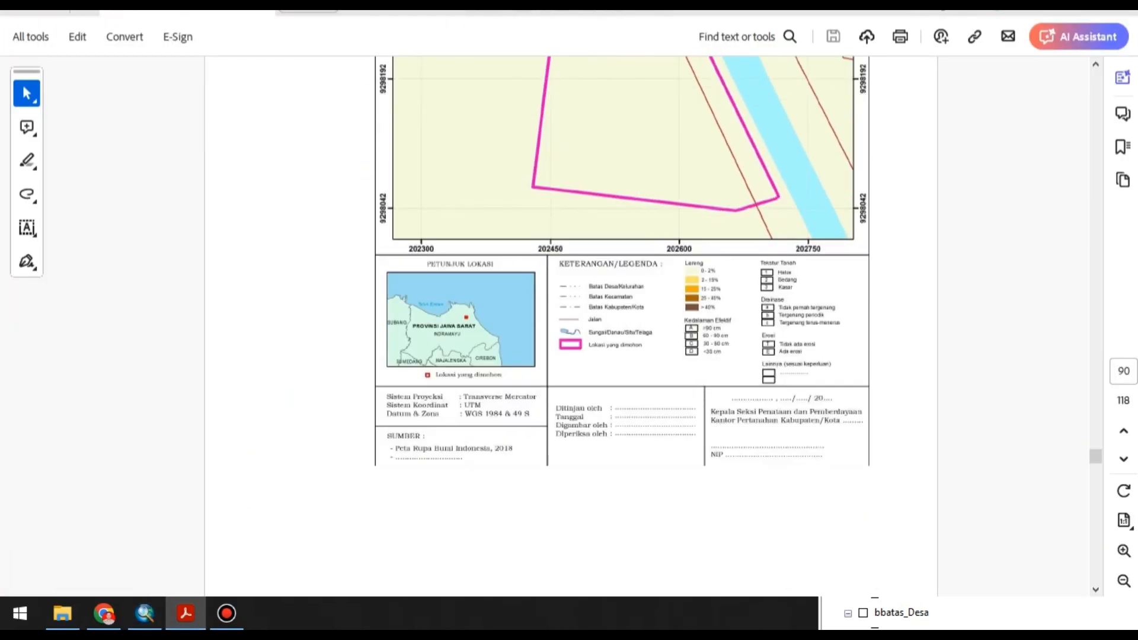
pyautogui.scroll(3, 622, 296)
pyautogui.click(144, 613)
pyautogui.doubleClick(540, 332)
pyautogui.write('IERENG')
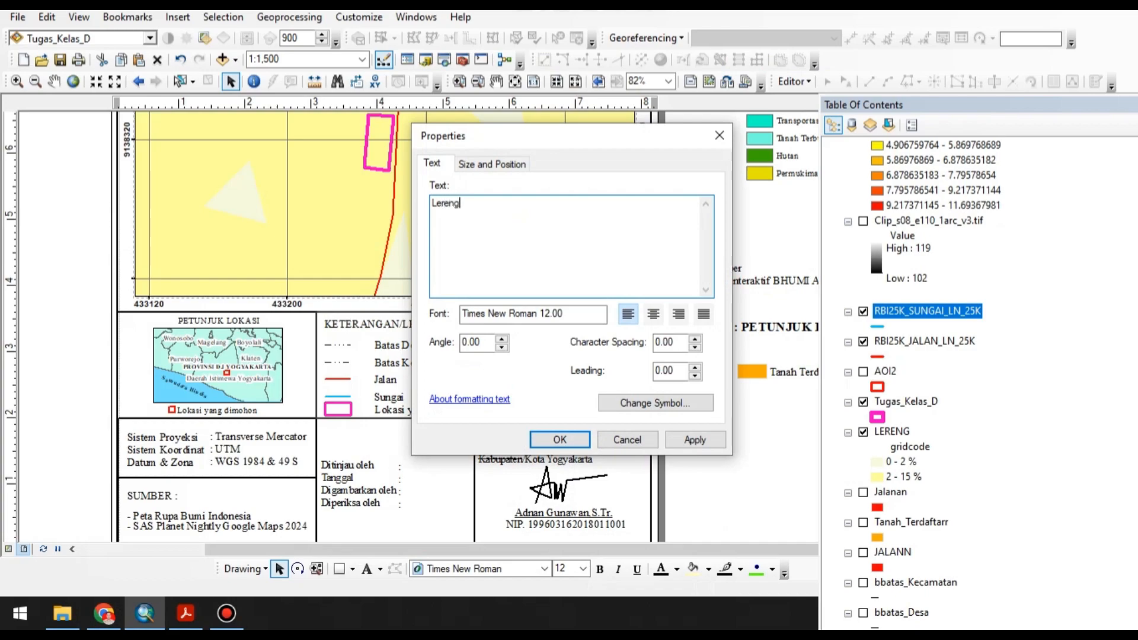
# Apply "Lereng" as the heading text and insert a new legend containing only the LERENG layer.
pyautogui.press('Return')
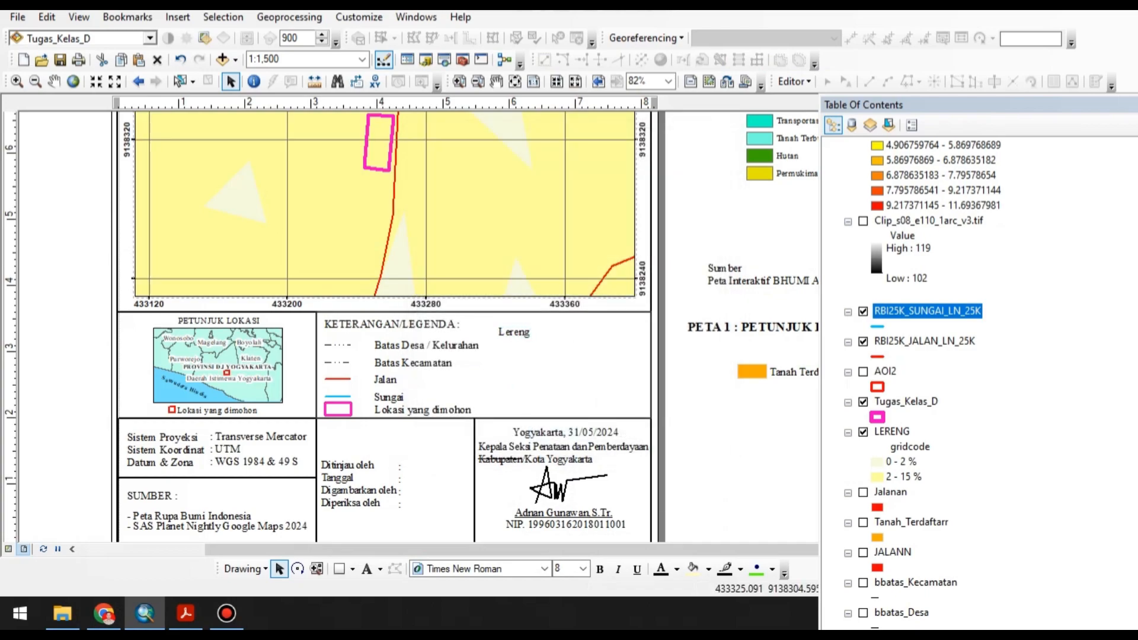
pyautogui.click(178, 17)
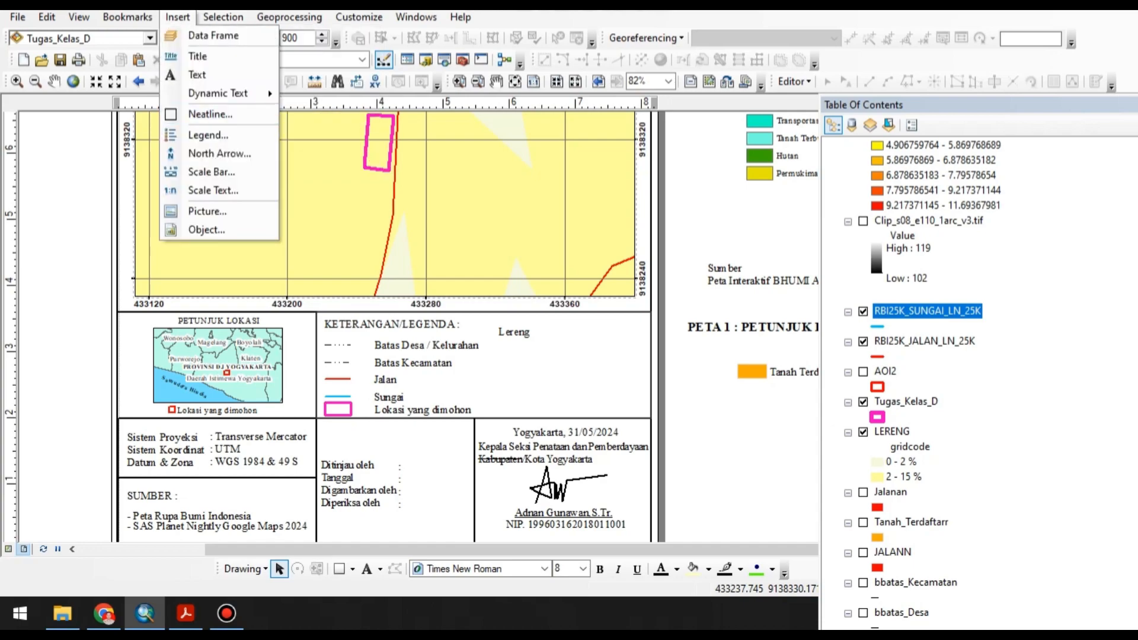
pyautogui.click(205, 135)
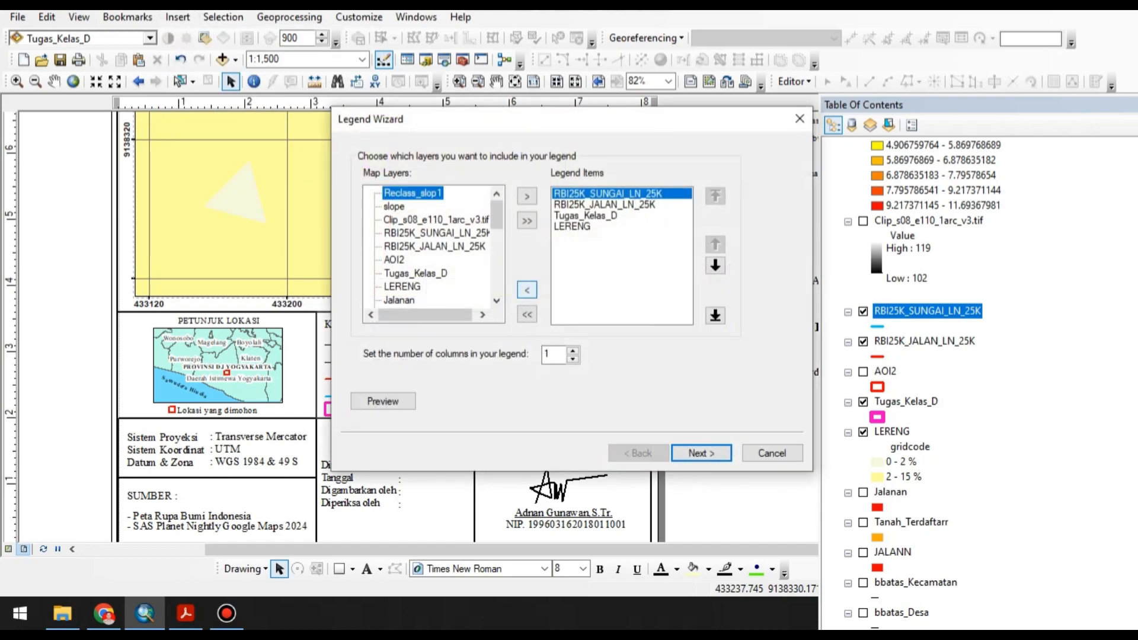
pyautogui.click(526, 314)
pyautogui.scroll(-1, 433, 246)
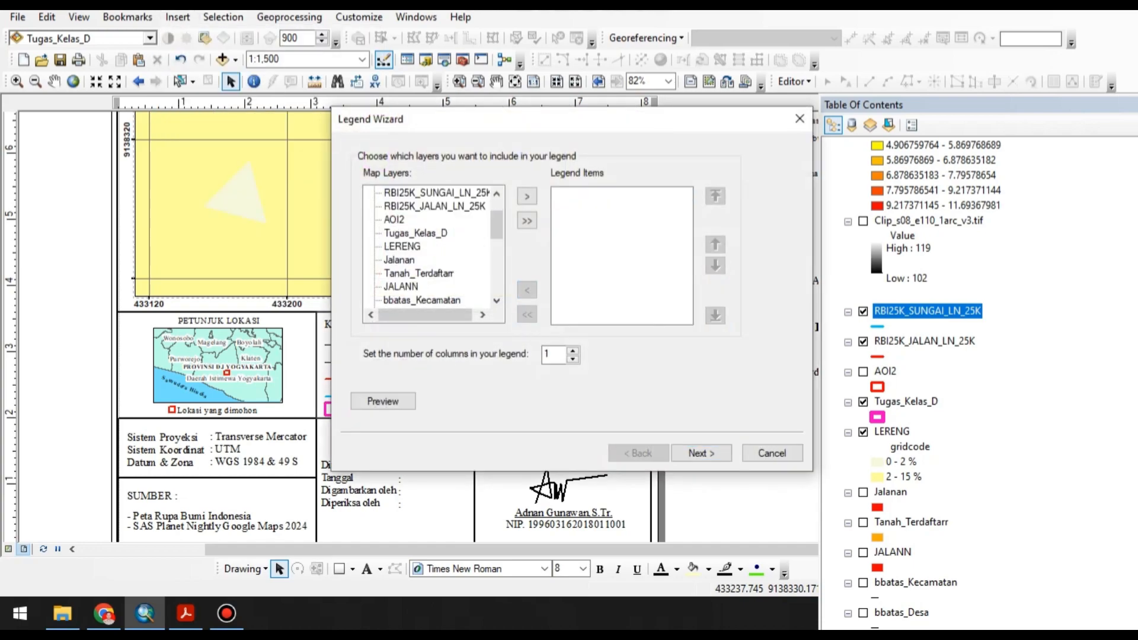
pyautogui.doubleClick(402, 246)
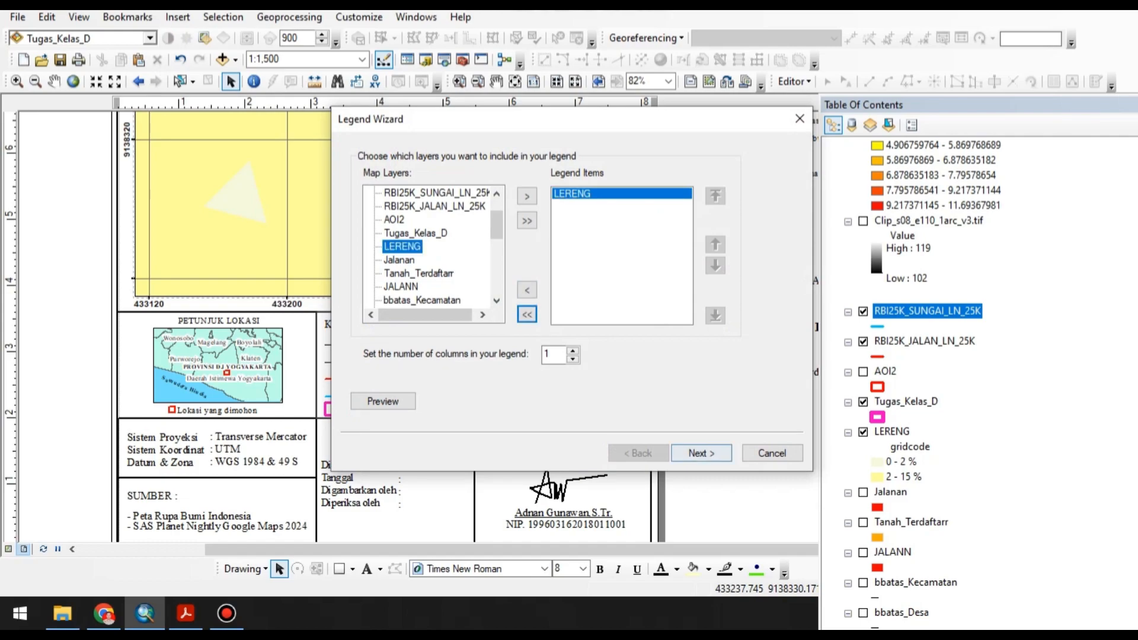
pyautogui.click(701, 453)
pyautogui.click(701, 453)
pyautogui.click(701, 452)
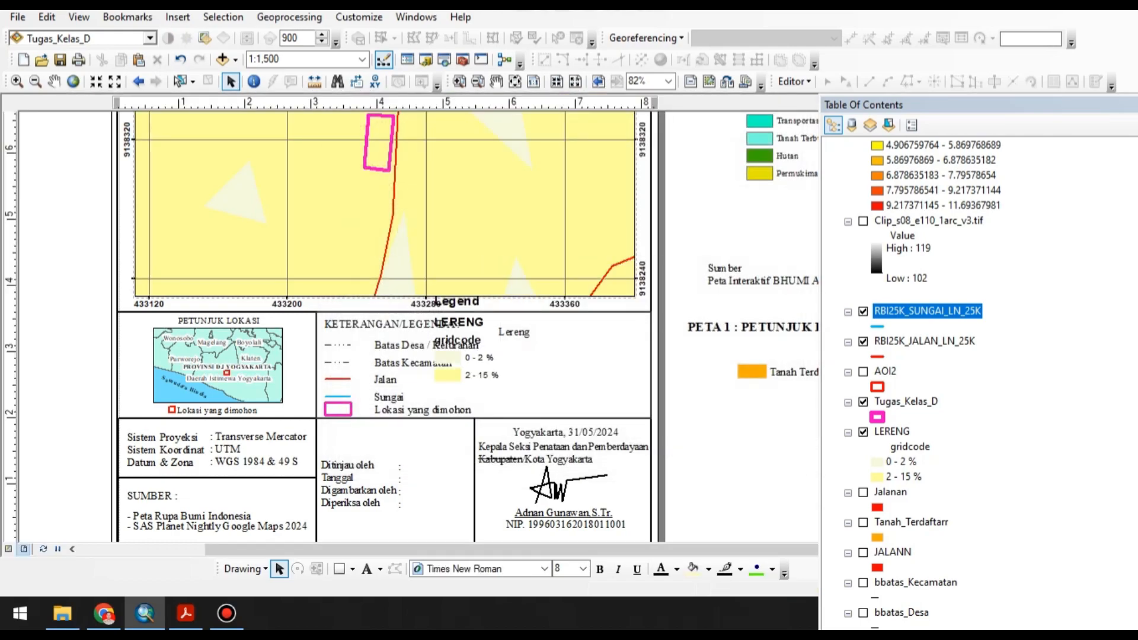
# Move the inserted LERENG legend beside the page, convert it to graphics and ungroup it.
pyautogui.moveTo(468, 356); pyautogui.dragTo(734, 464)
pyautogui.rightClick(735, 464)
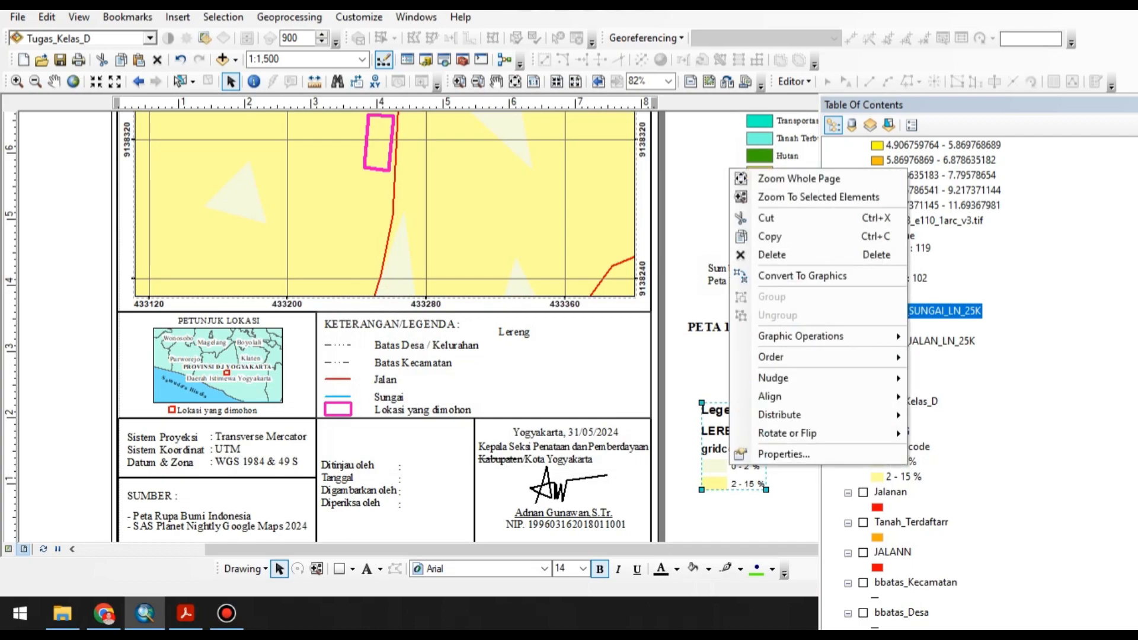
pyautogui.moveTo(800, 336)
pyautogui.click(800, 275)
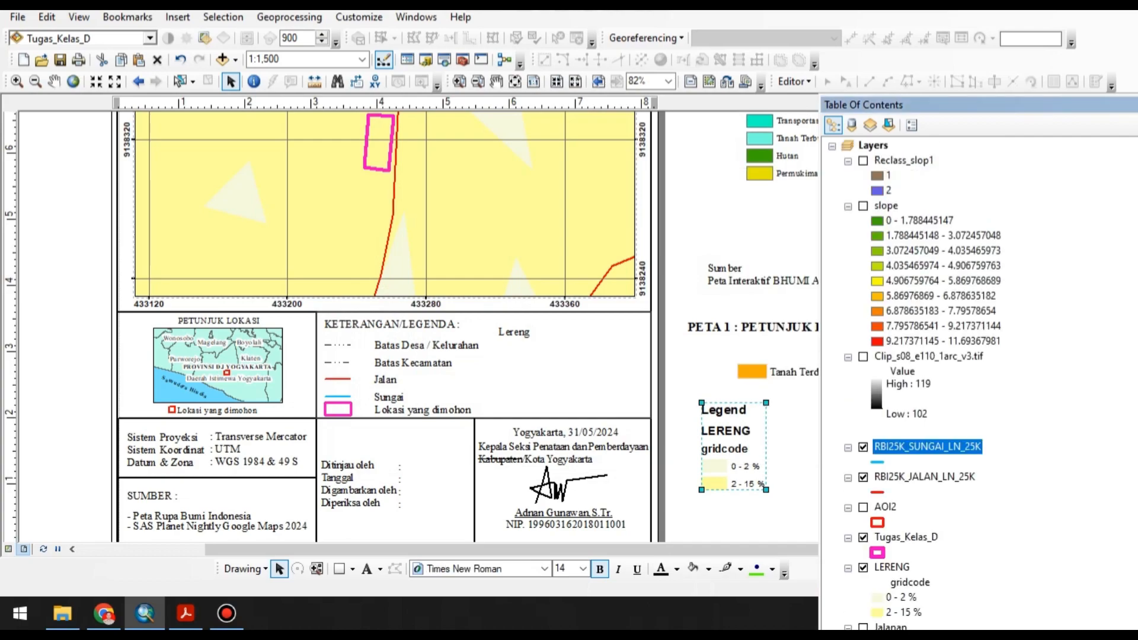
pyautogui.rightClick(751, 437)
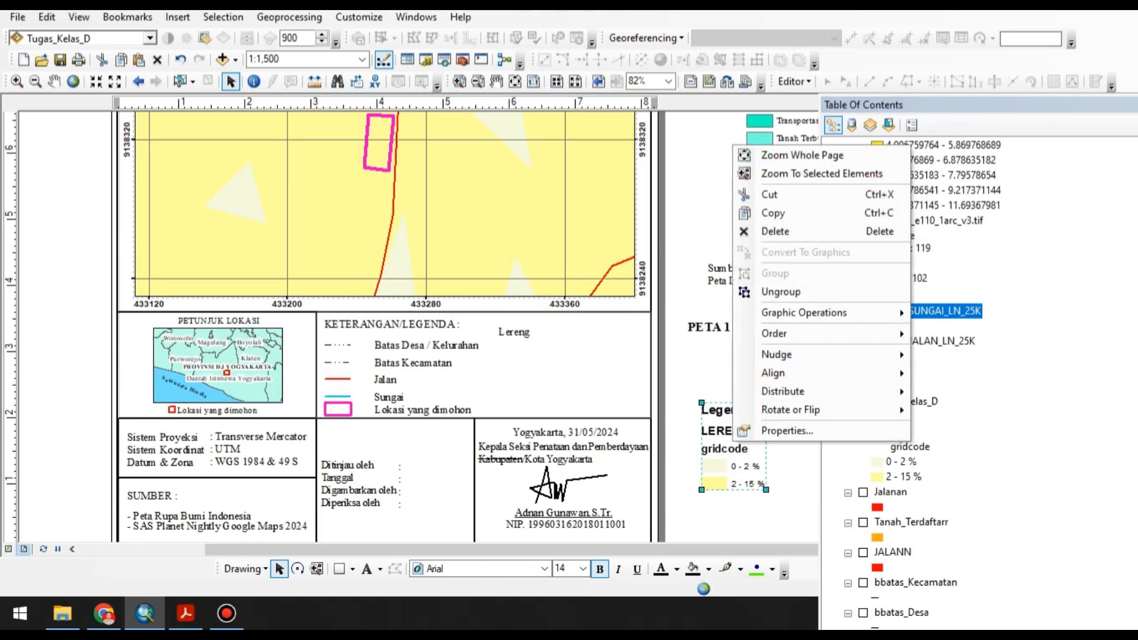
pyautogui.click(791, 292)
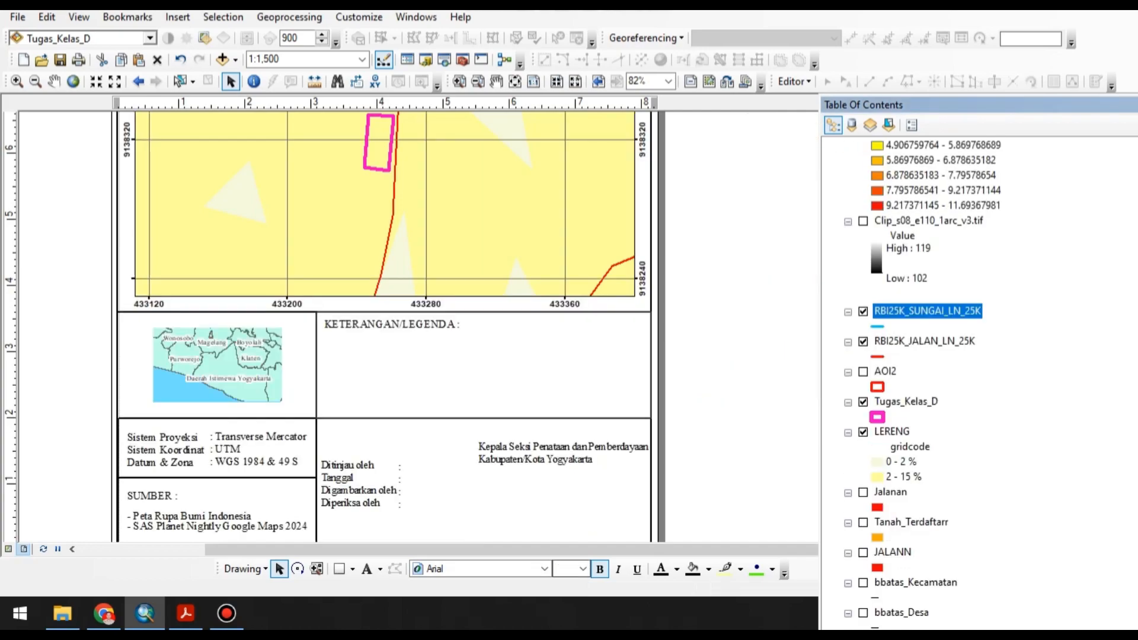
# Set the ungrouped "0 - 2 %" and "2 - 15 %" legend entries to font size 12.
pyautogui.click(793, 446)
pyautogui.click(735, 474)
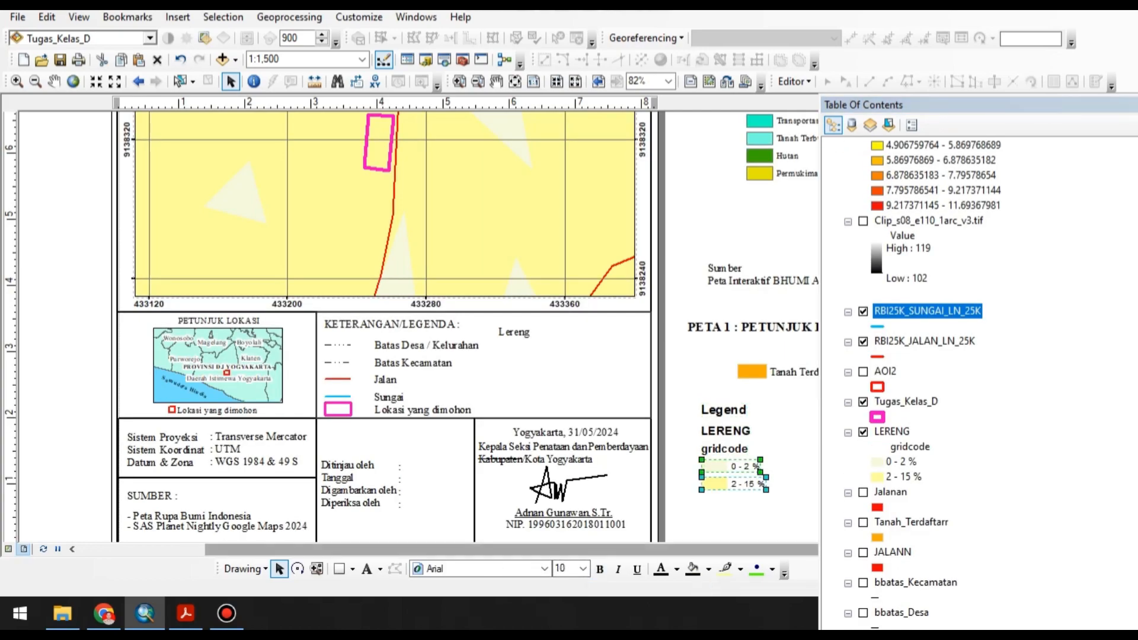
pyautogui.click(583, 569)
pyautogui.click(560, 423)
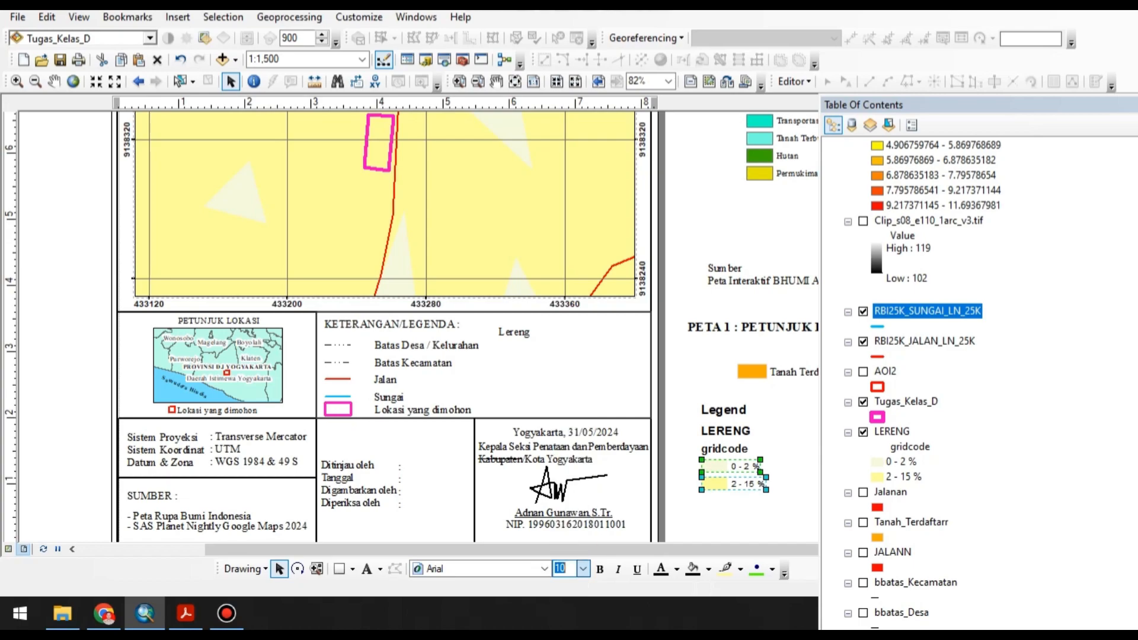
# Group the two slope class entries and place them under the Lereng heading in the map legend.
pyautogui.rightClick(722, 474)
pyautogui.click(762, 306)
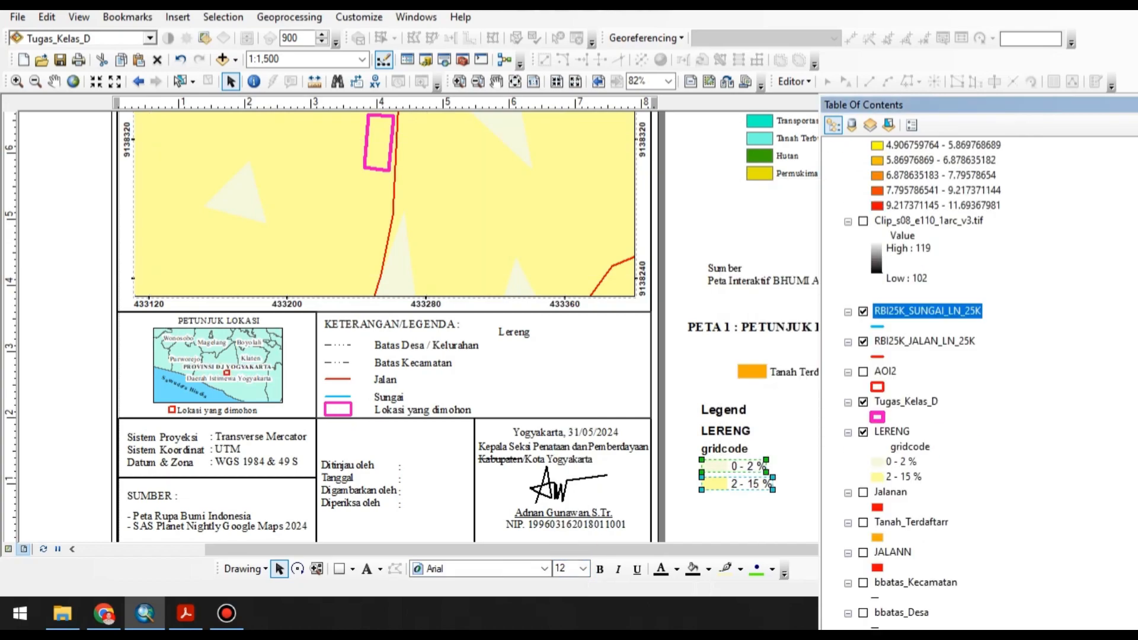
pyautogui.moveTo(516, 365); pyautogui.dragTo(527, 356)
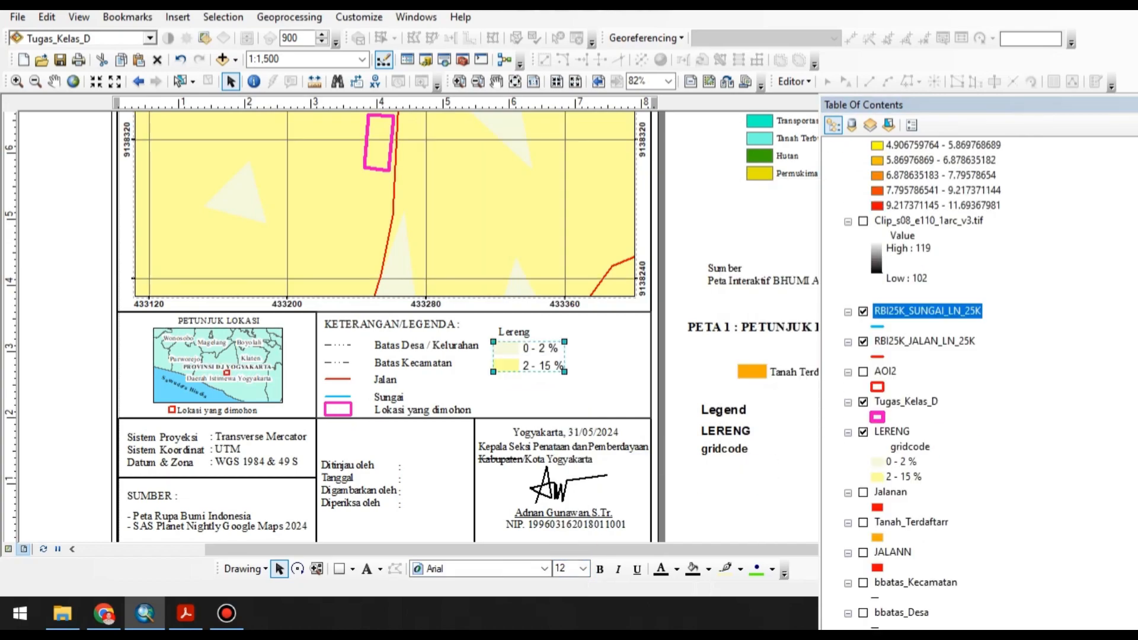
pyautogui.click(577, 357)
pyautogui.scroll(-2, 435, 361)
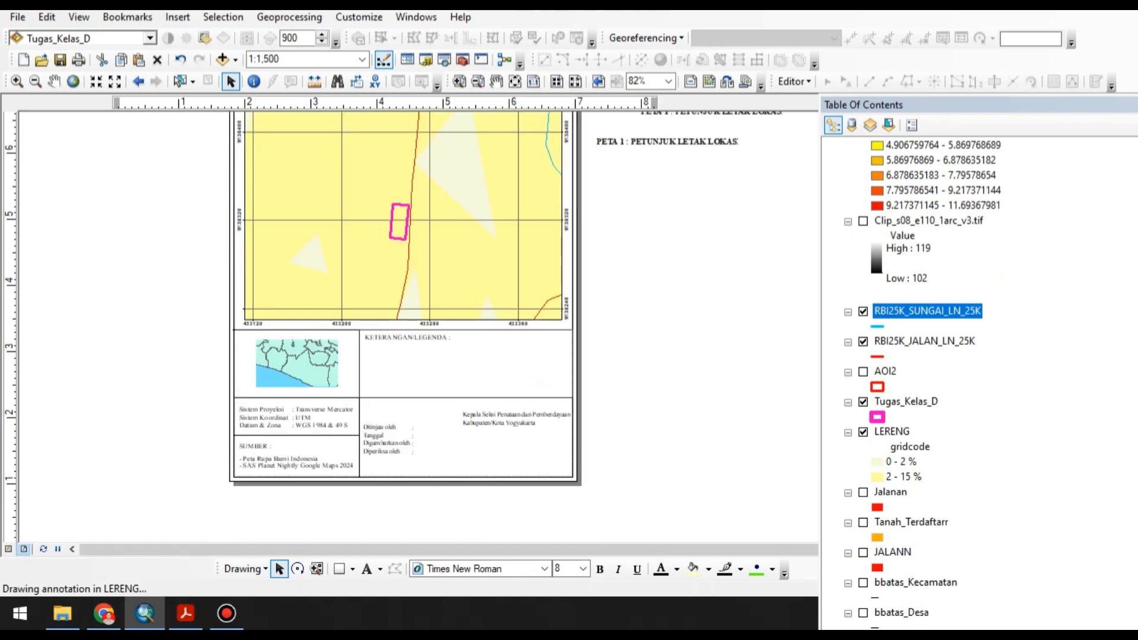
# Switch to the PDF guideline in Acrobat and examine the Kedalaman Efektif block of the template legend.
pyautogui.click(185, 614)
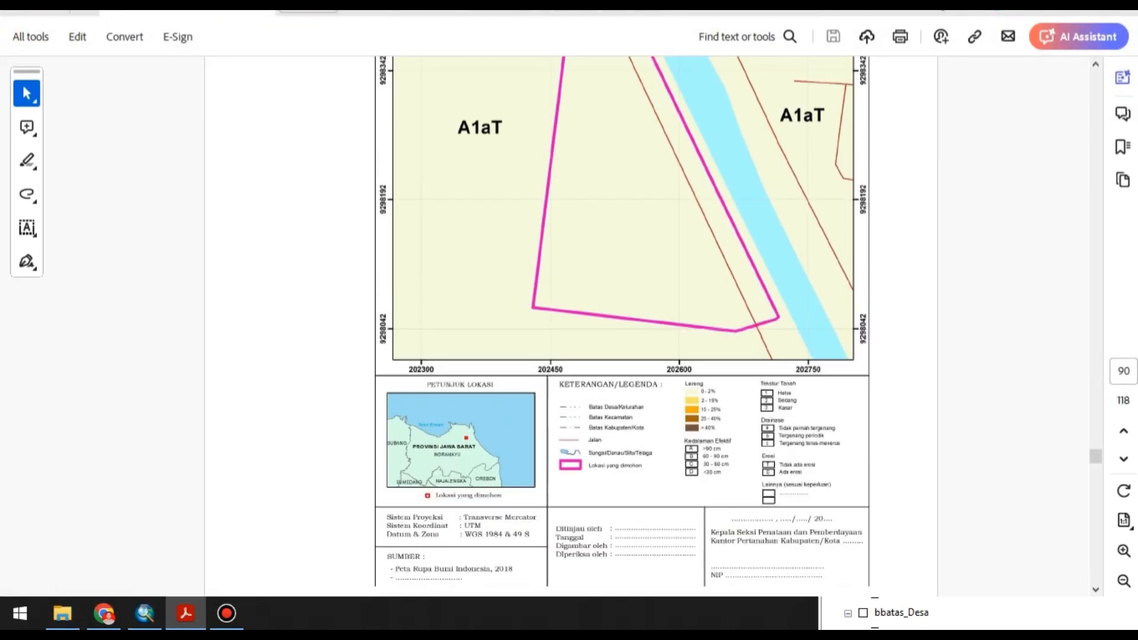
pyautogui.click(1124, 550)
pyautogui.click(1123, 551)
pyautogui.scroll(-4, 651, 320)
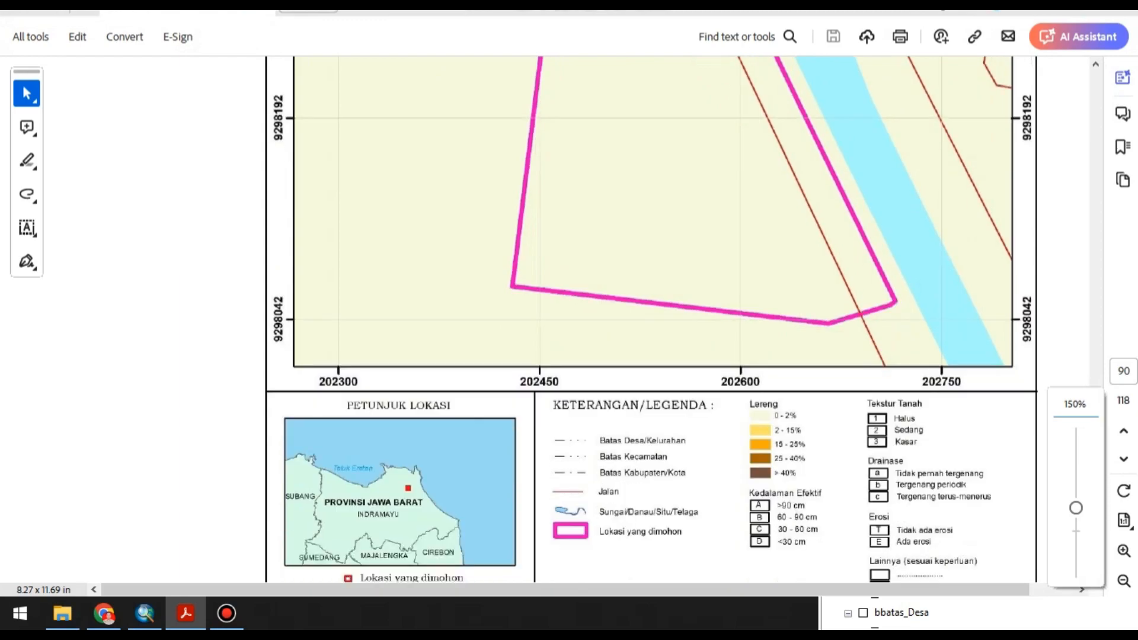
pyautogui.click(1124, 551)
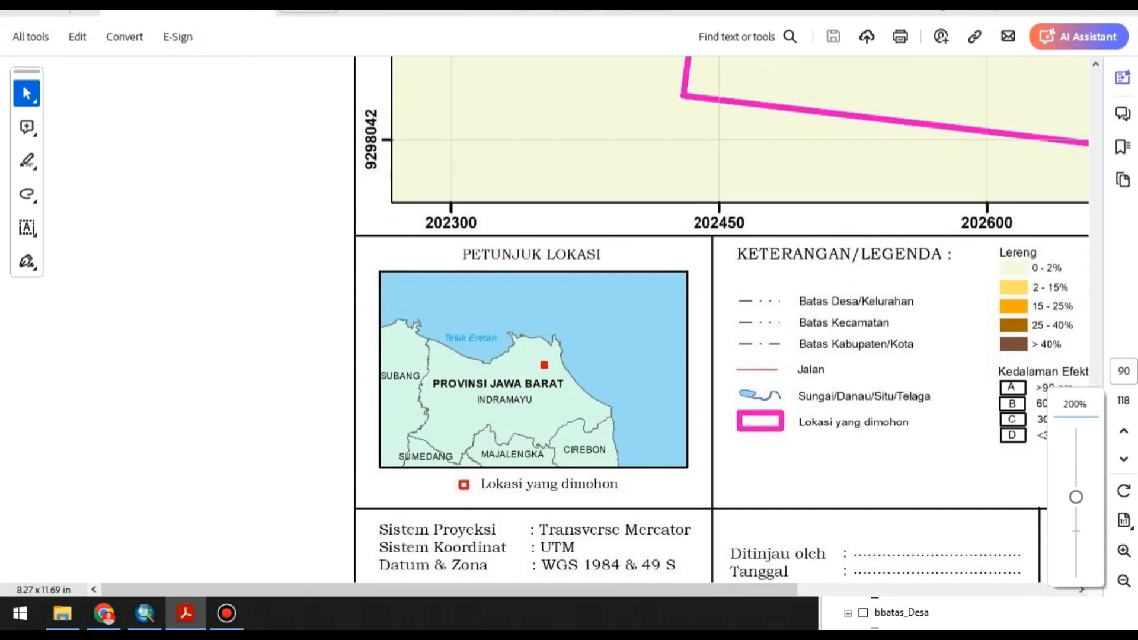
pyautogui.hscroll(2, 593, 320)
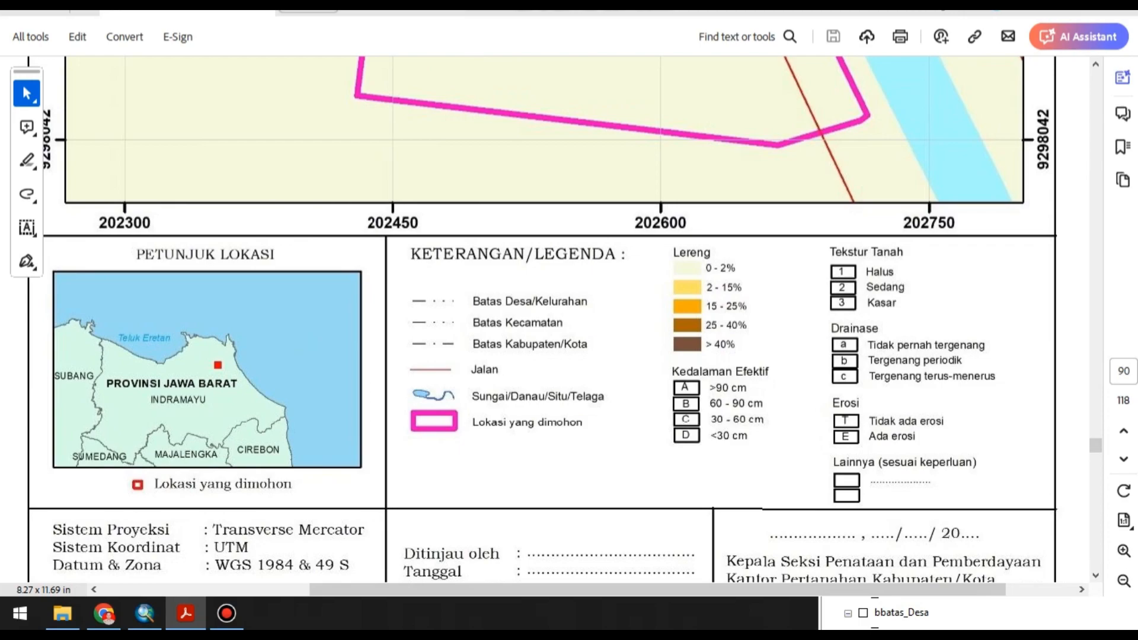
pyautogui.moveTo(781, 457); pyautogui.dragTo(786, 458)
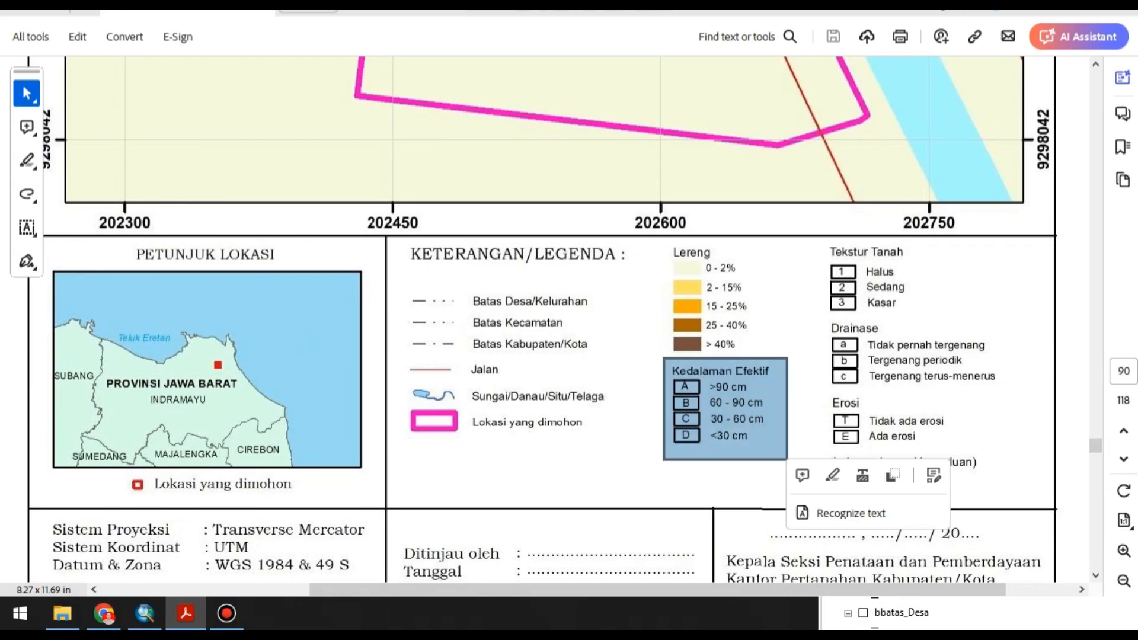
pyautogui.hotkey('ctrl', 'c')
pyautogui.click(185, 614)
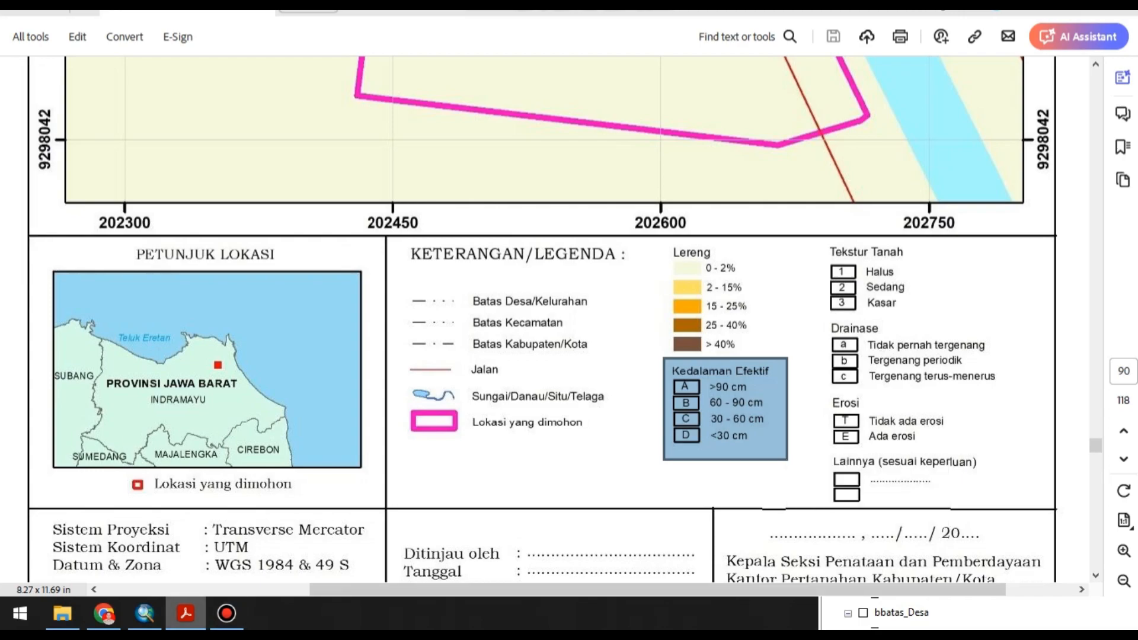
# Return to ArcMap and place a copy of the Lereng heading below the slope class entries.
pyautogui.scroll(2, 461, 401)
pyautogui.scroll(1, 494, 396)
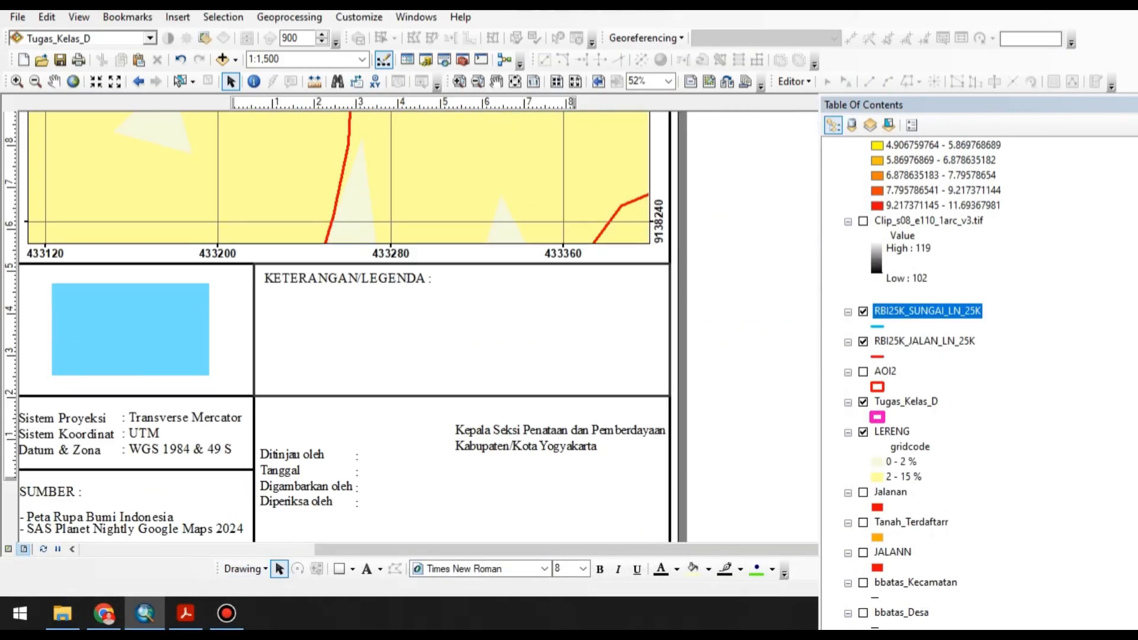
pyautogui.click(761, 385)
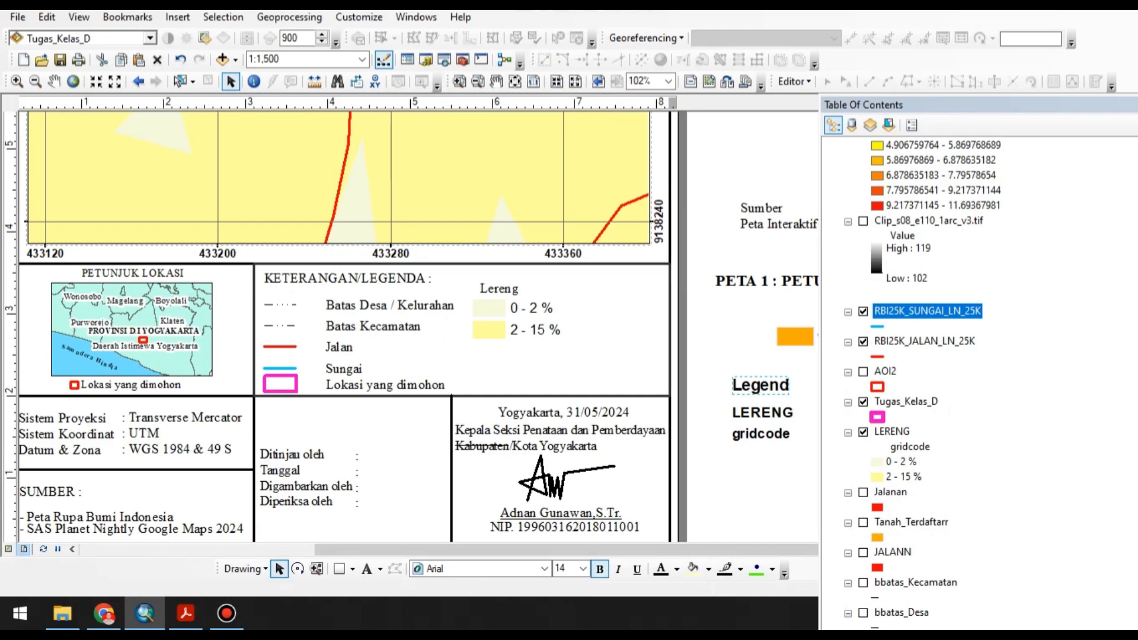
pyautogui.click(499, 289)
pyautogui.moveTo(499, 290); pyautogui.dragTo(492, 356)
pyautogui.hotkey('ctrl', 'c')
pyautogui.hotkey('ctrl', 'v')
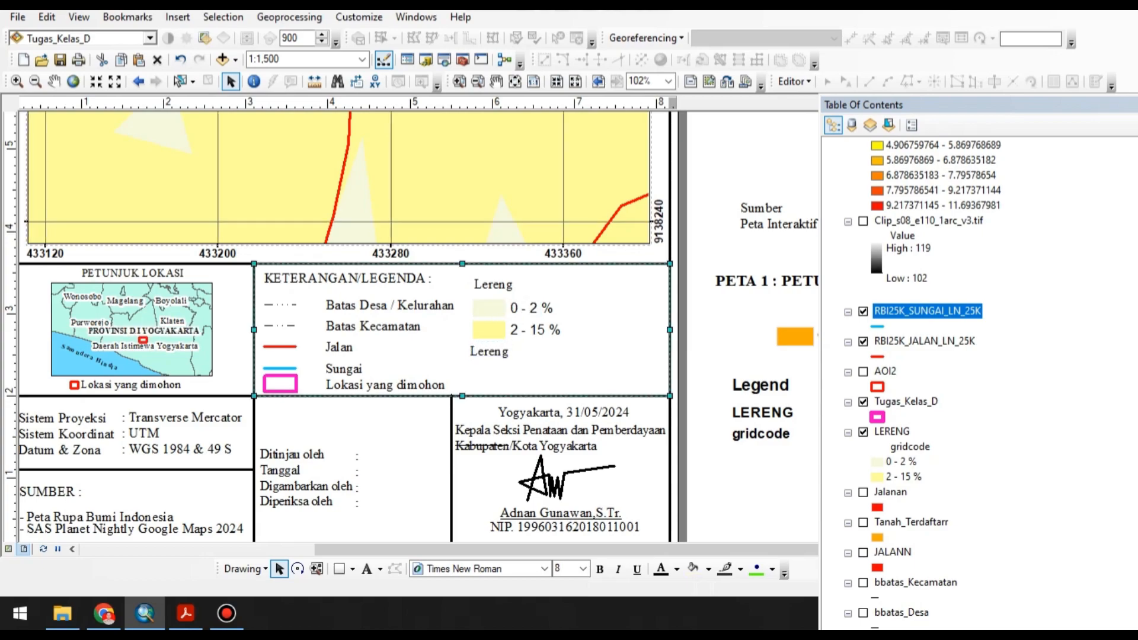
# Change the copied heading's text to "Kedalaman Efektif" and align it below the slope class entries.
pyautogui.doubleClick(492, 352)
pyautogui.write('Kedalaman Efektif')
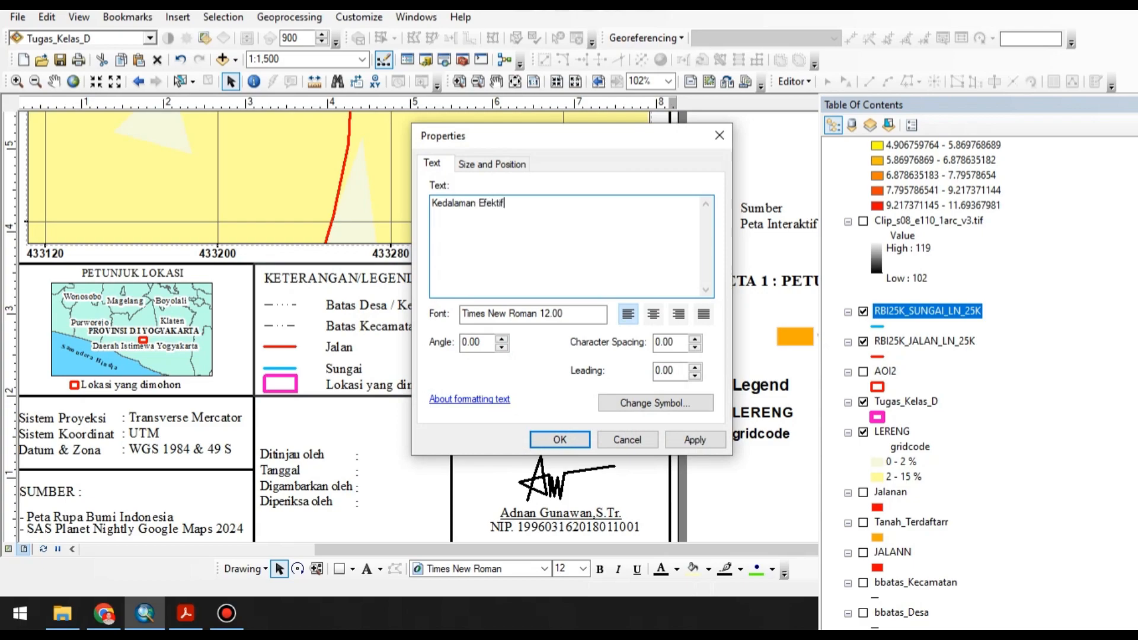
pyautogui.press('Return')
pyautogui.moveTo(522, 351); pyautogui.dragTo(524, 352)
# Check the Acrobat guideline, return to ArcMap and draw a rectangle about 0.34 by 0.16 in under the Kedalaman Efektif heading.
pyautogui.click(185, 614)
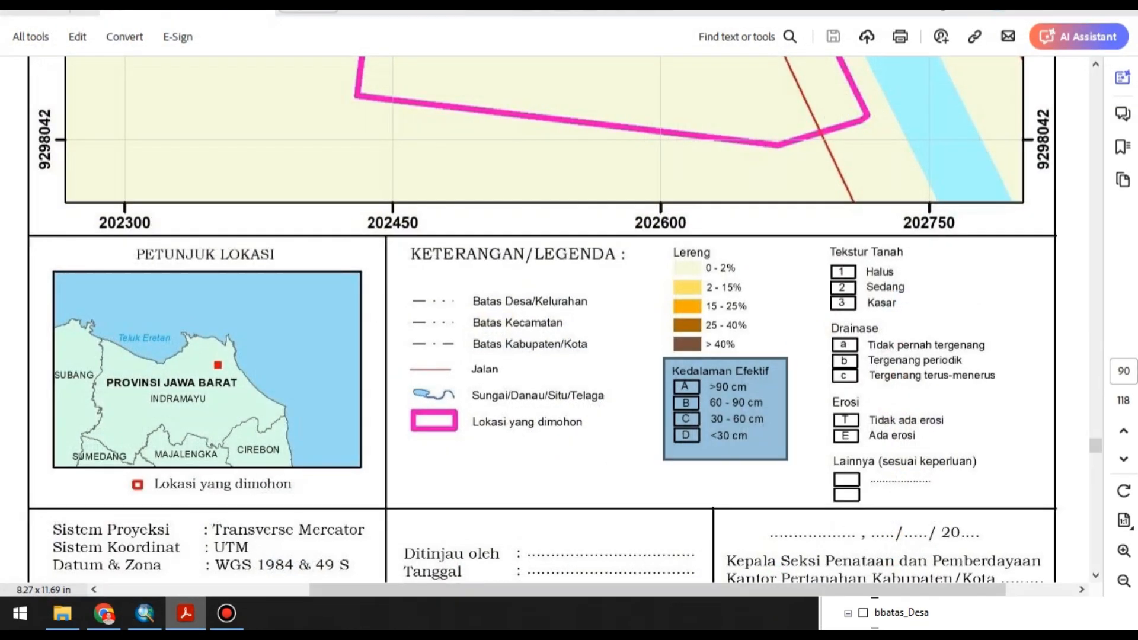
pyautogui.hotkey('alt', 'Tab')
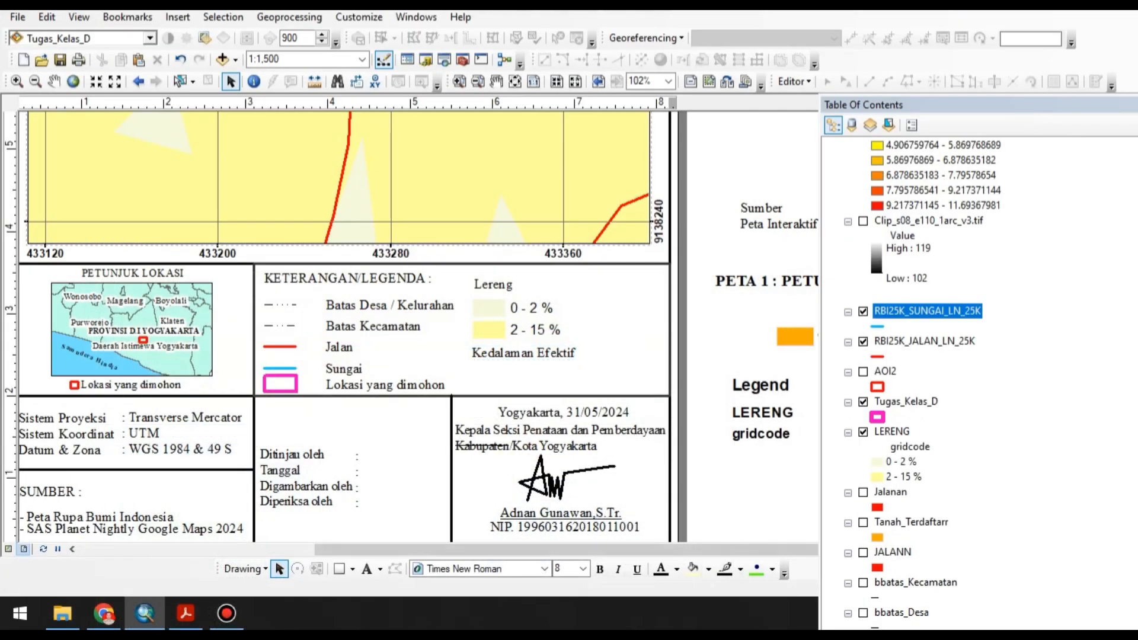
pyautogui.click(338, 569)
pyautogui.scroll(-2, 557, 302)
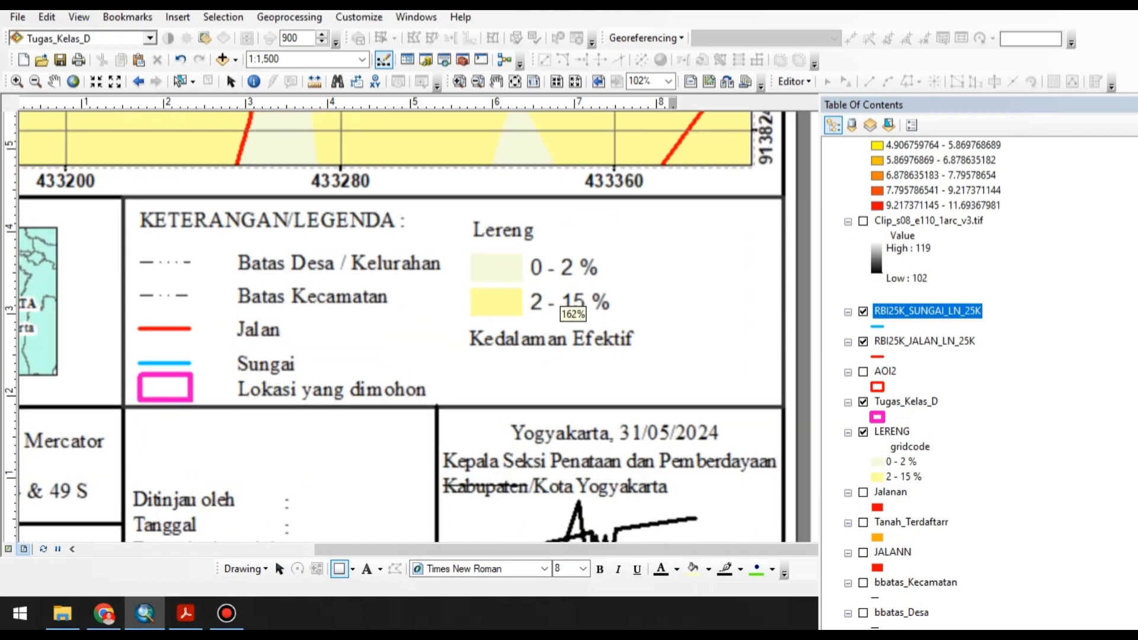
pyautogui.moveTo(478, 354); pyautogui.dragTo(523, 376)
# Set the Kedalaman Efektif rectangle to no fill and a black outline.
pyautogui.doubleClick(501, 365)
pyautogui.click(521, 224)
pyautogui.click(587, 247)
pyautogui.click(521, 263)
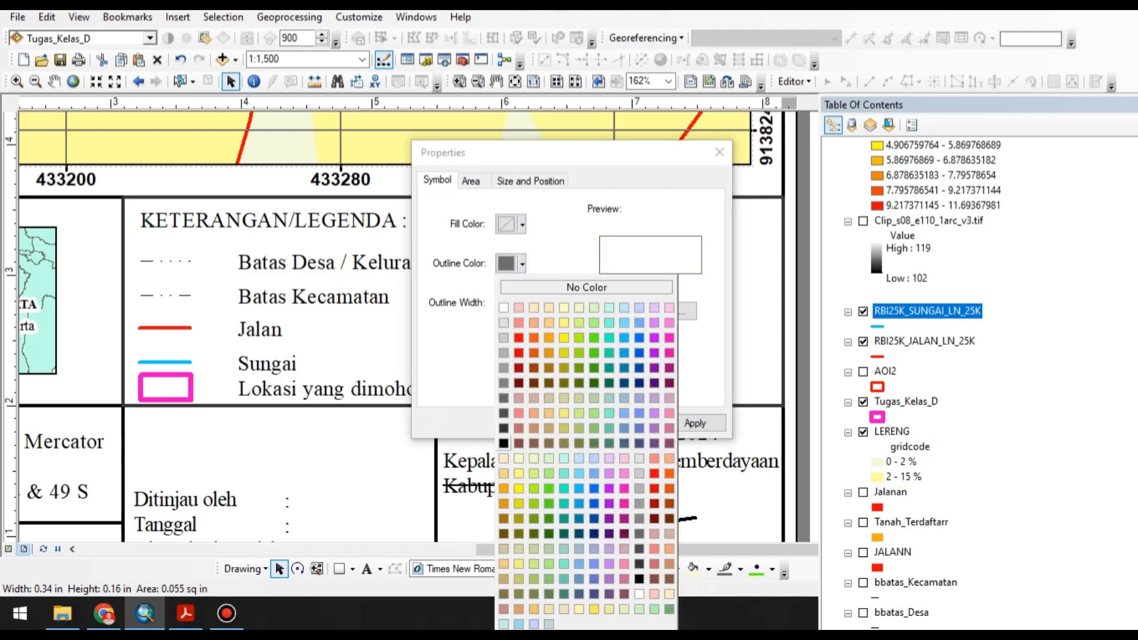
pyautogui.click(503, 443)
pyautogui.click(560, 422)
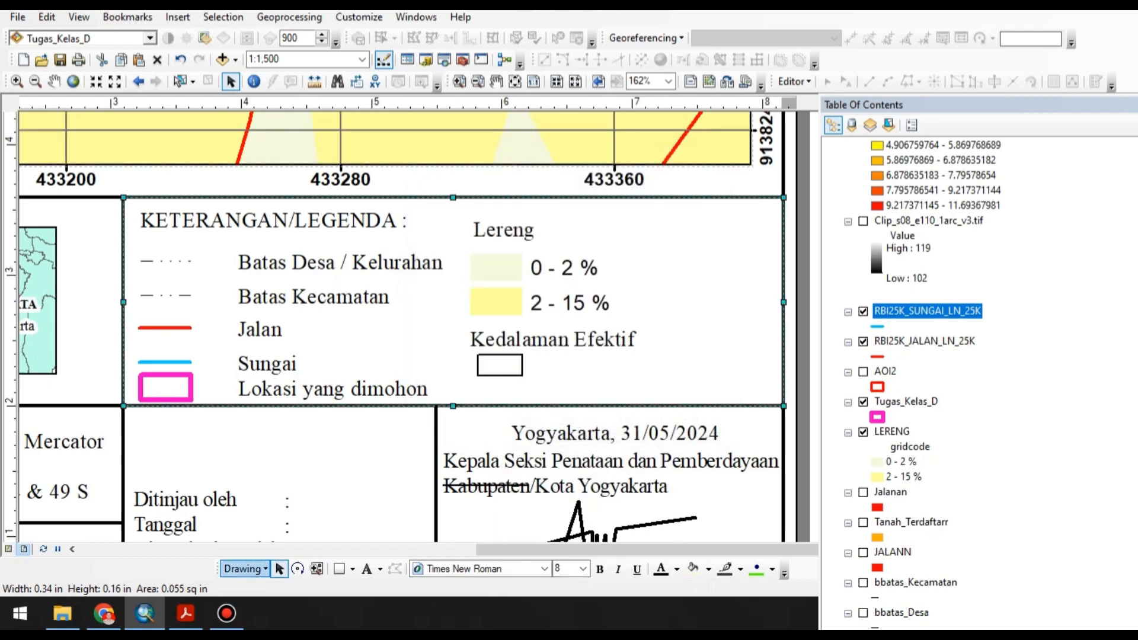
# Check the Acrobat guideline, duplicate the Kedalaman Efektif box in ArcMap, widen one box and delete the surplus copy below.
pyautogui.click(186, 613)
pyautogui.click(144, 614)
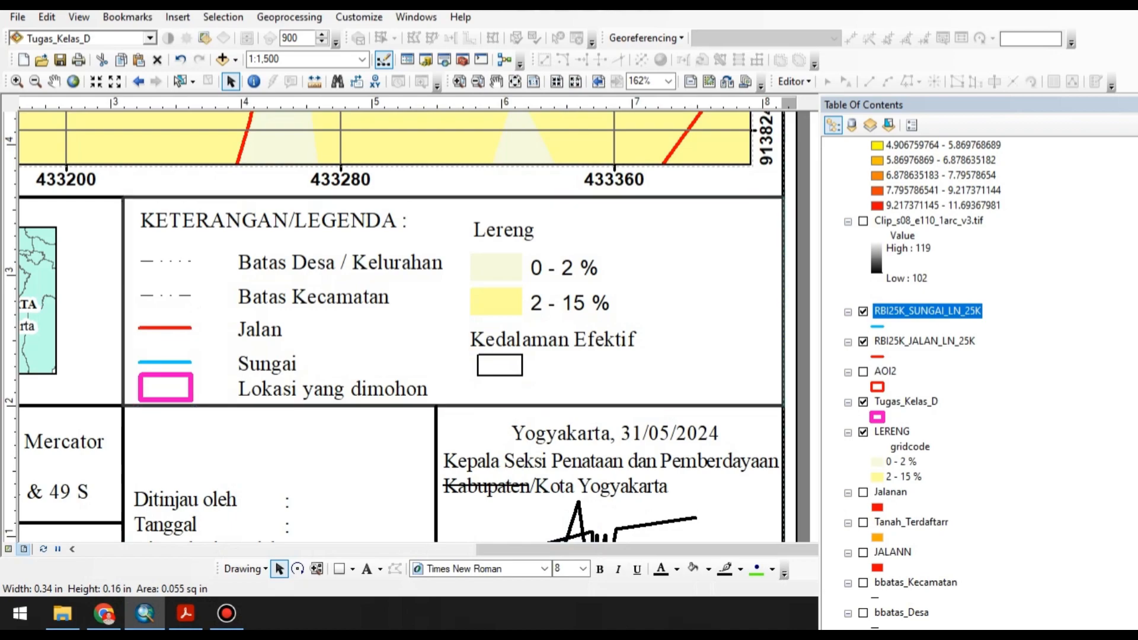
pyautogui.click(501, 365)
pyautogui.hotkey('ctrl', 'v')
pyautogui.moveTo(522, 365); pyautogui.dragTo(558, 365)
pyautogui.click(557, 365)
pyautogui.click(537, 391)
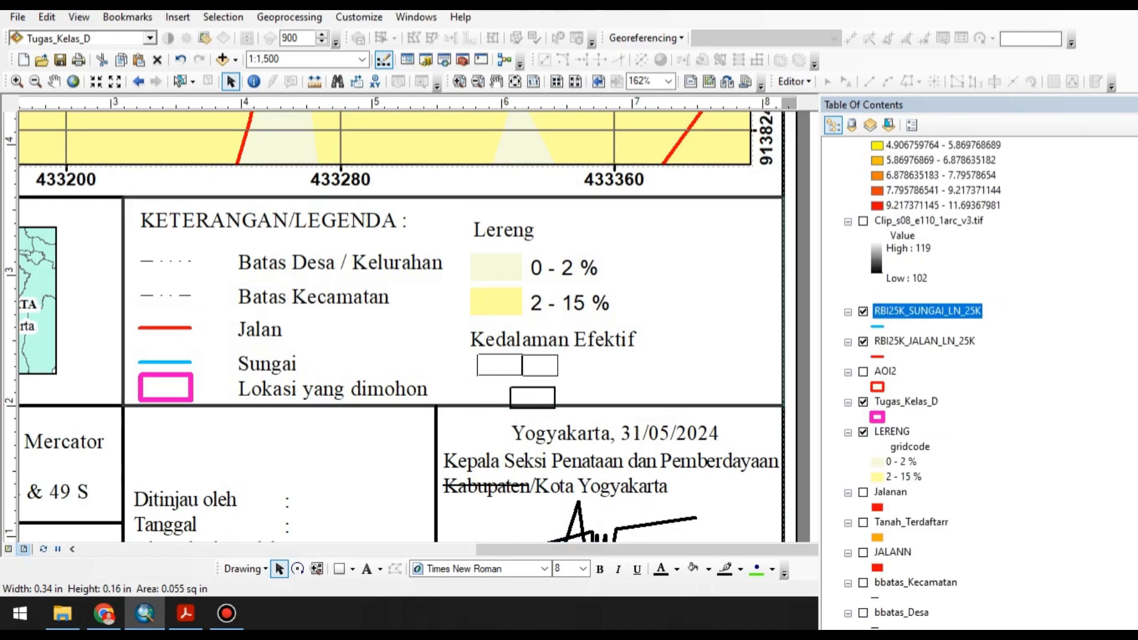
pyautogui.press('Delete')
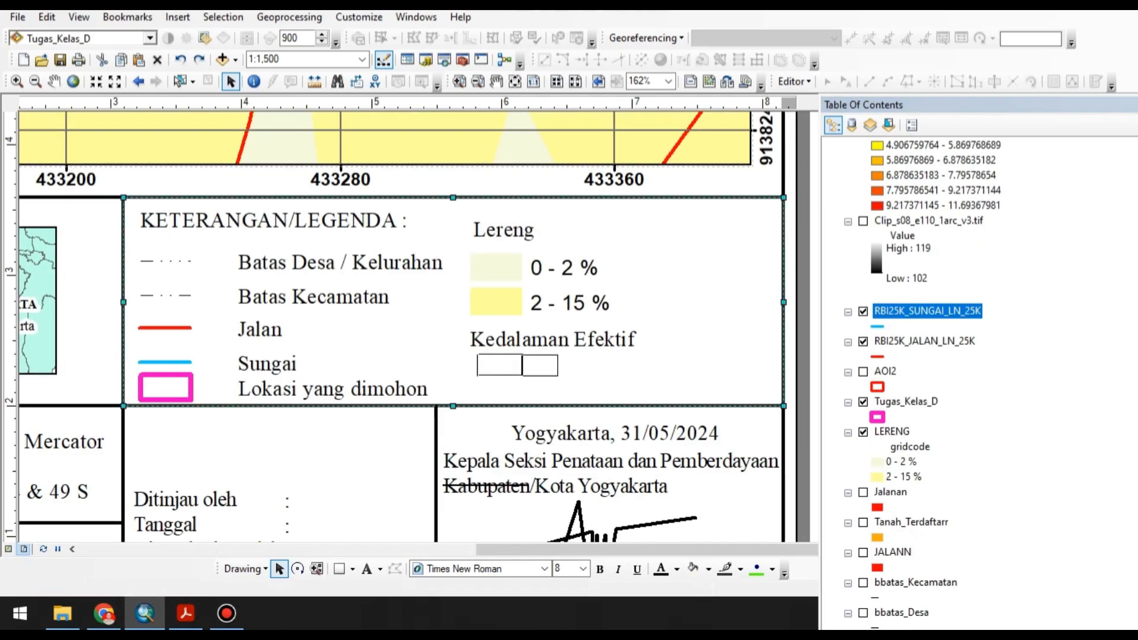
pyautogui.click(500, 366)
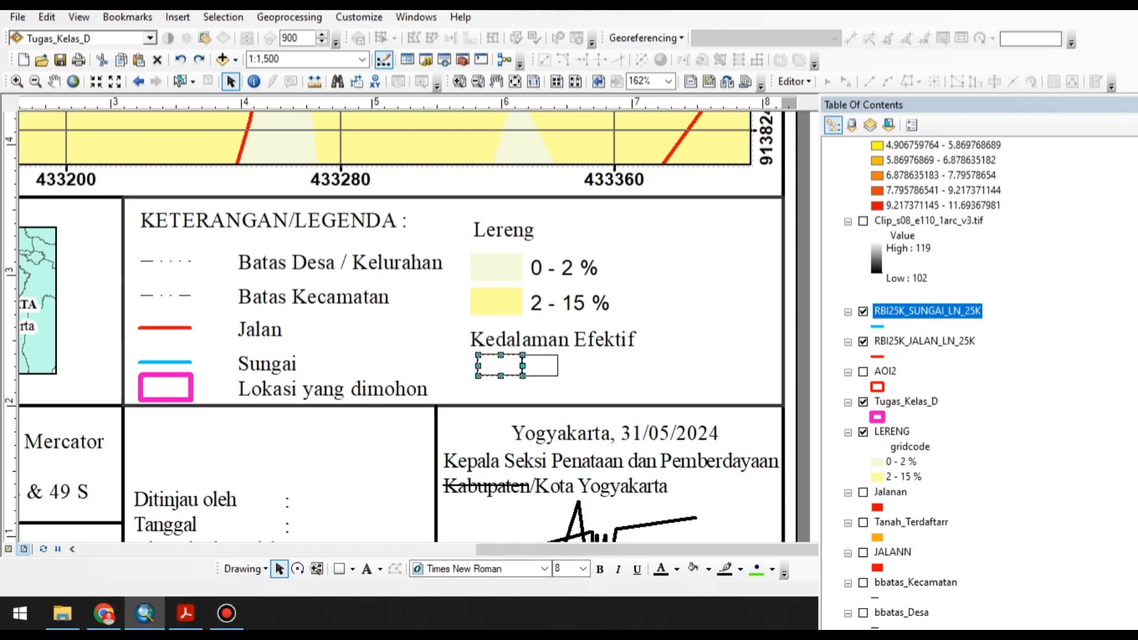
pyautogui.moveTo(500, 365); pyautogui.dragTo(460, 359)
pyautogui.click(517, 365)
pyautogui.click(518, 365)
pyautogui.click(518, 366)
pyautogui.click(518, 366)
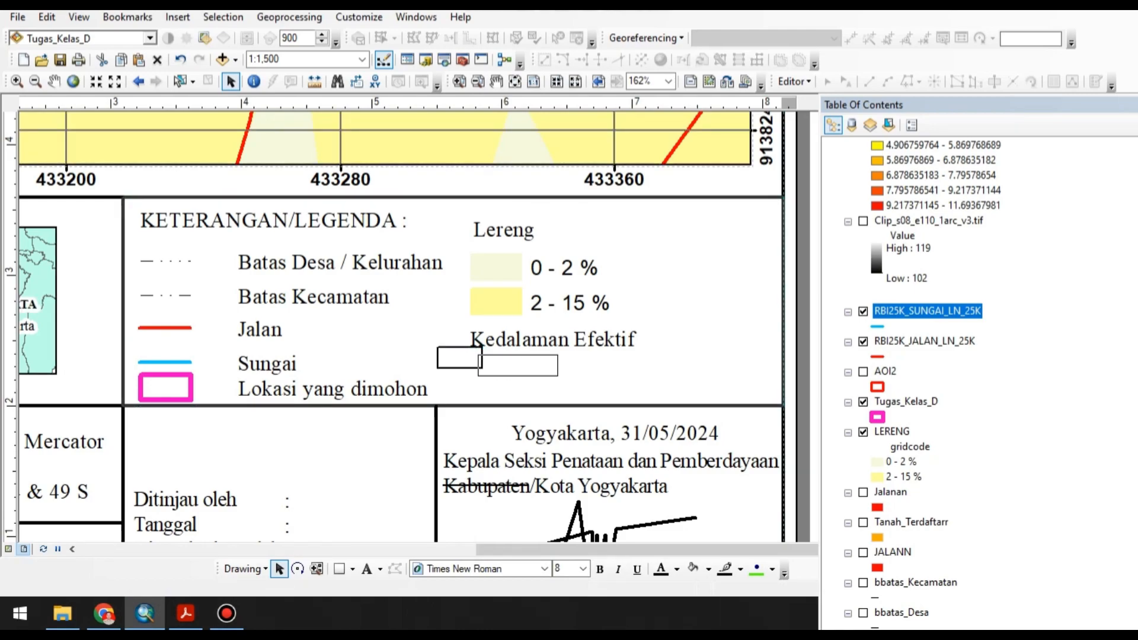
pyautogui.hotkey('ctrl', 'z')
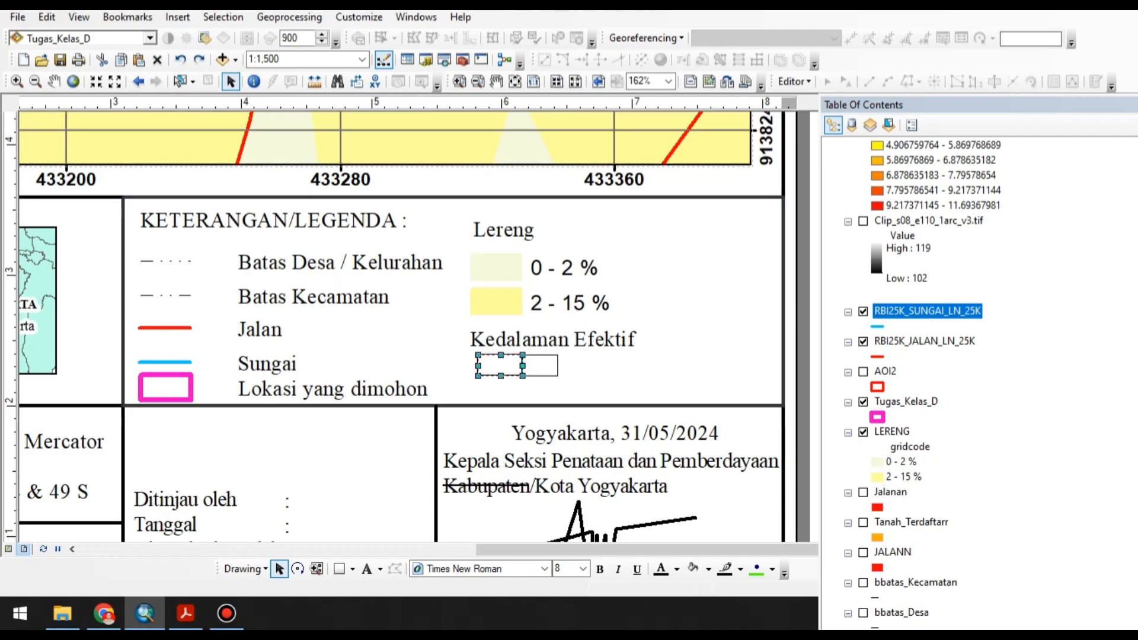
# Narrow the first box under the Kedalaman Efektif heading slightly and set it to no fill with a black outline.
pyautogui.moveTo(522, 365)
pyautogui.mouseDown()
pyautogui.moveTo(598, 365)
pyautogui.moveTo(519, 365)
pyautogui.mouseUp()
pyautogui.click(569, 376)
pyautogui.doubleClick(504, 366)
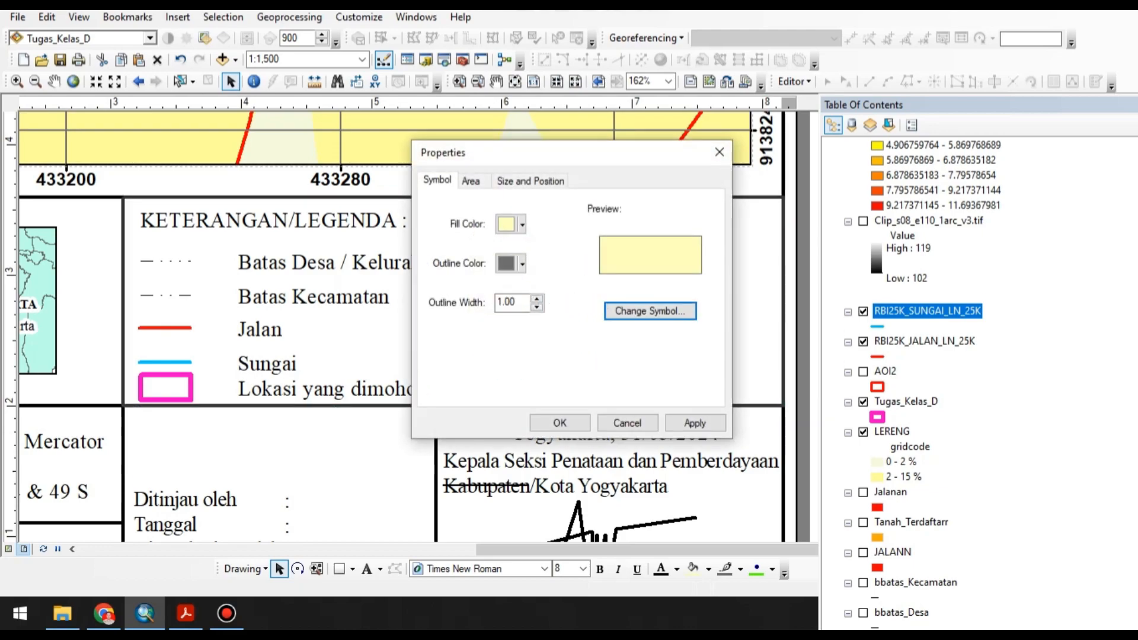
pyautogui.click(522, 224)
pyautogui.click(586, 247)
pyautogui.click(522, 264)
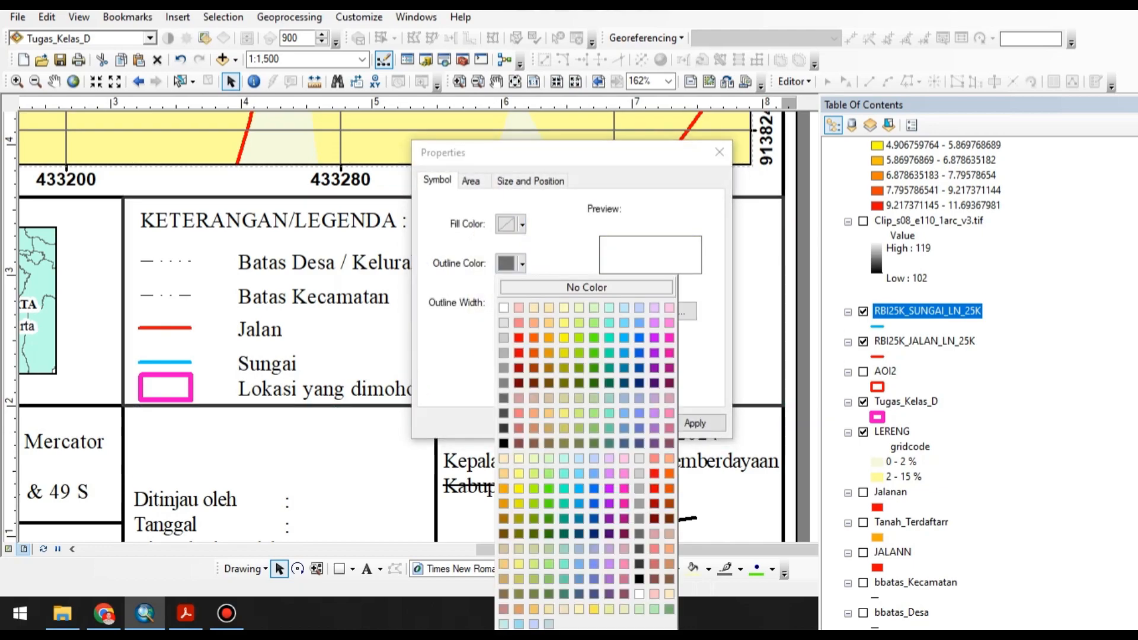
pyautogui.click(503, 444)
pyautogui.click(553, 422)
# Move the black-outlined box to the blank area beside the page and duplicate it there to make four boxes.
pyautogui.click(499, 365)
pyautogui.moveTo(499, 366); pyautogui.dragTo(710, 267)
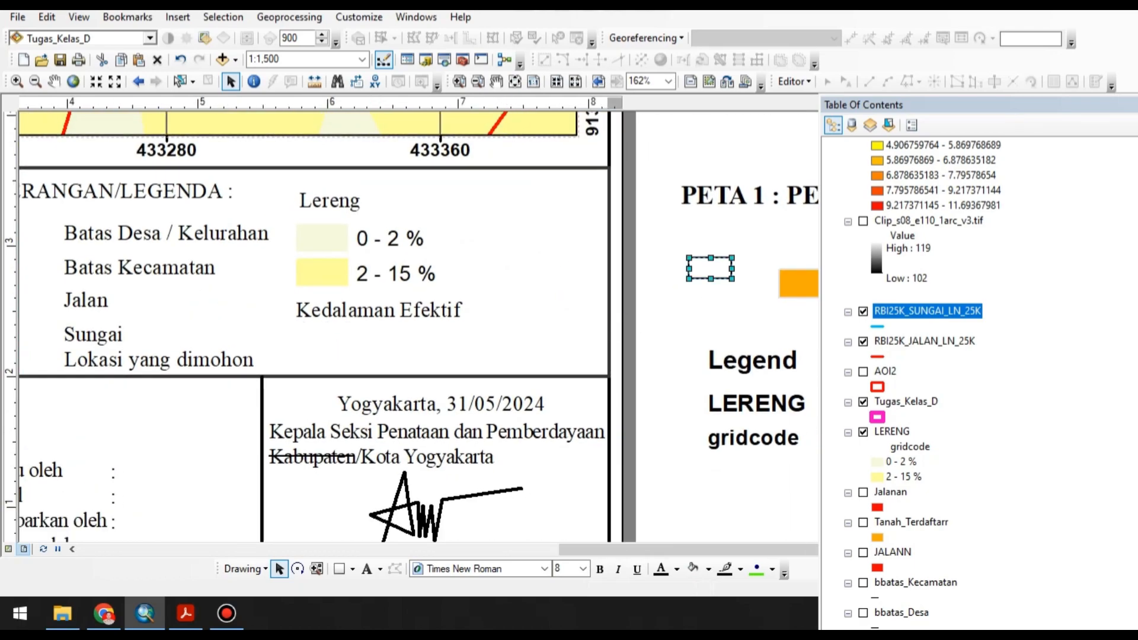
pyautogui.hotkey('ctrl', 'c')
pyautogui.hotkey('ctrl', 'v')
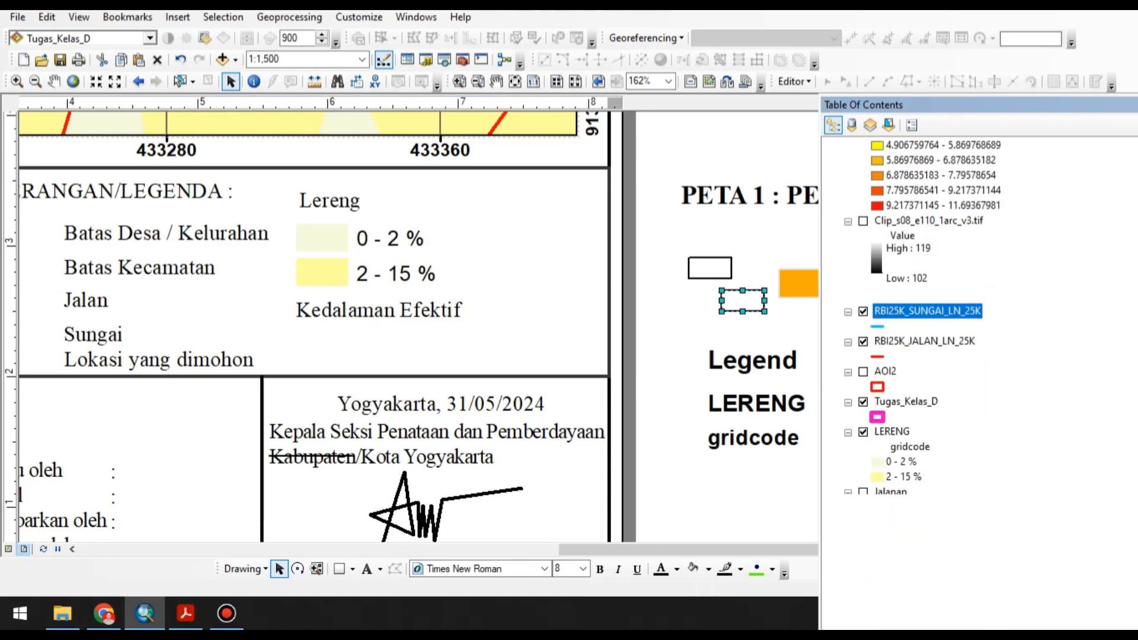
pyautogui.moveTo(742, 300)
pyautogui.mouseDown()
pyautogui.moveTo(721, 282)
pyautogui.moveTo(709, 299)
pyautogui.moveTo(759, 267)
pyautogui.moveTo(519, 315)
pyautogui.moveTo(573, 373)
pyautogui.mouseUp()
pyautogui.click(748, 301)
pyautogui.click(743, 301)
pyautogui.click(568, 330)
# Check a copied box's symbol properties and arrange the four boxes in an evenly spaced row along a horizontal guide.
pyautogui.doubleClick(504, 349)
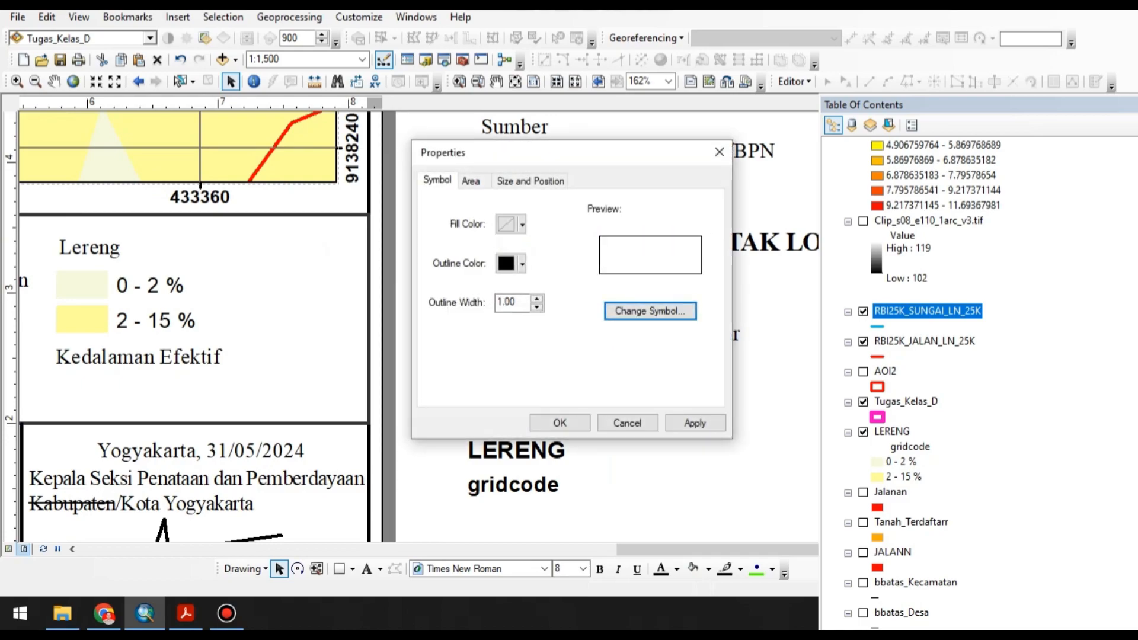
pyautogui.click(719, 152)
pyautogui.moveTo(470, 315); pyautogui.dragTo(430, 317)
pyautogui.moveTo(519, 314); pyautogui.dragTo(483, 317)
pyautogui.click(470, 343)
pyautogui.moveTo(469, 354); pyautogui.dragTo(469, 345)
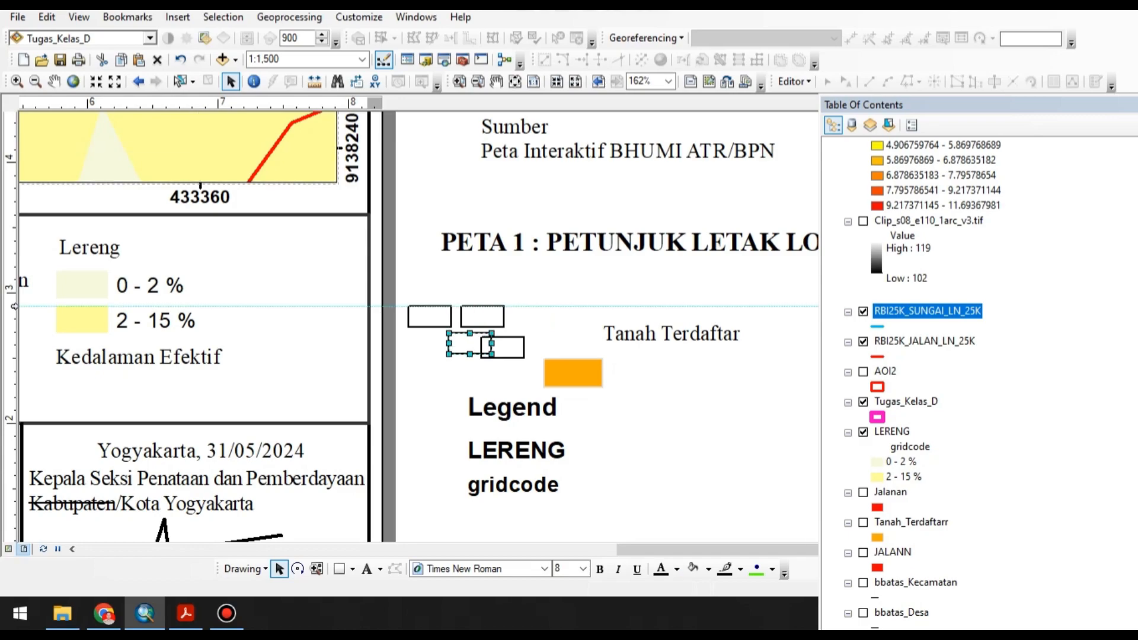
pyautogui.hotkey('ctrl', 'z')
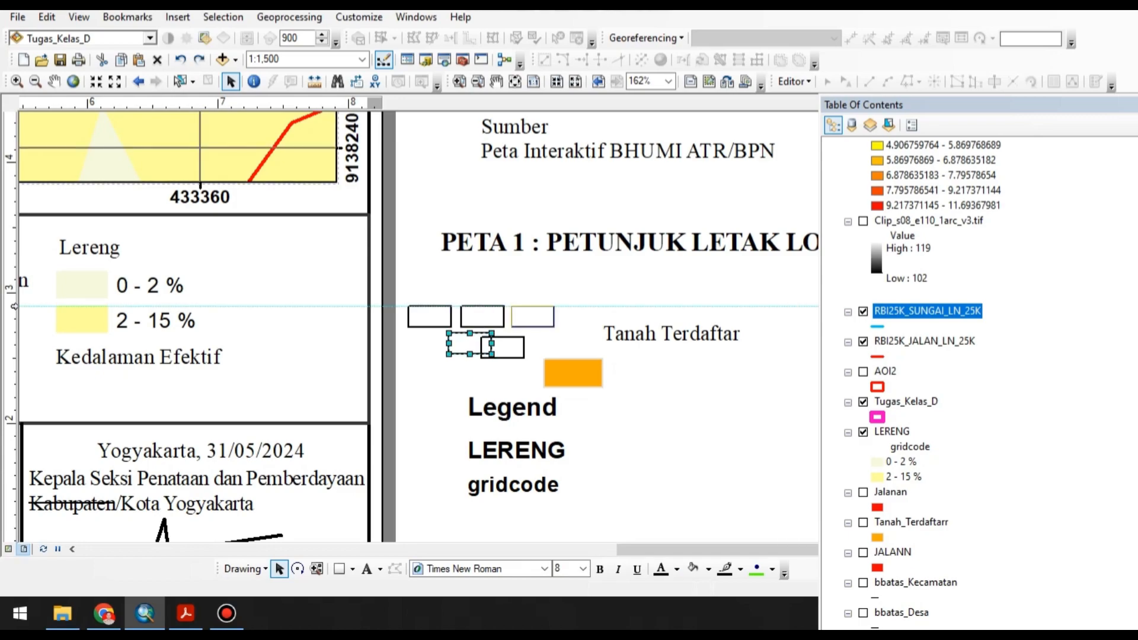
pyautogui.moveTo(535, 316); pyautogui.dragTo(587, 317)
# Change the "Legend" text beside the page to "A", set its font size to 10 and centre it in the first box.
pyautogui.doubleClick(513, 407)
pyautogui.write('A')
pyautogui.press('Return')
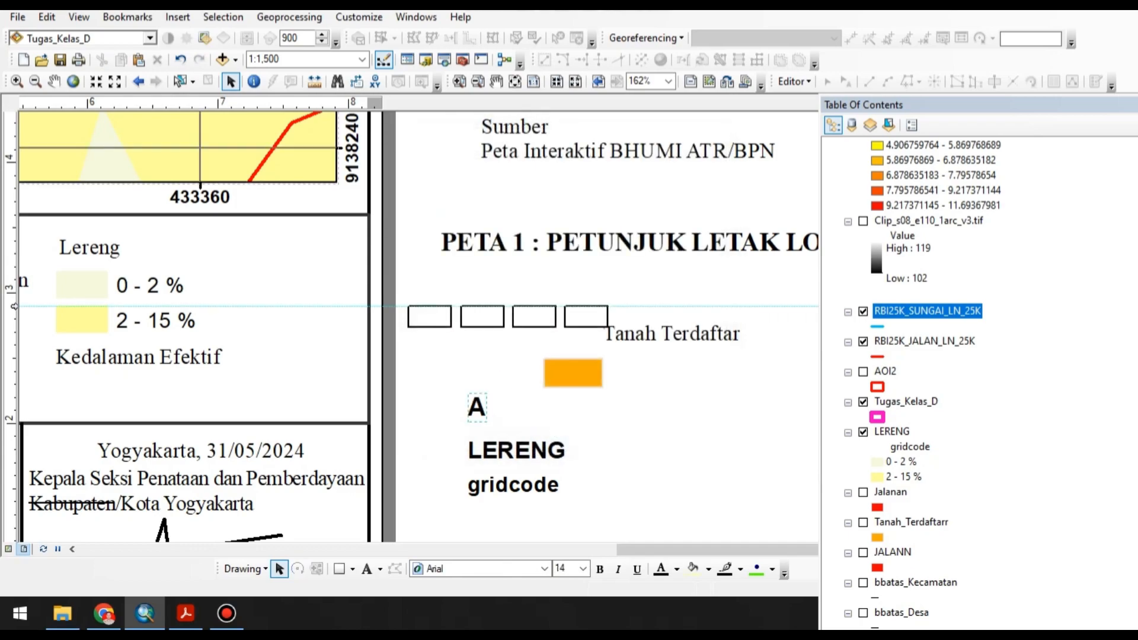
pyautogui.click(583, 569)
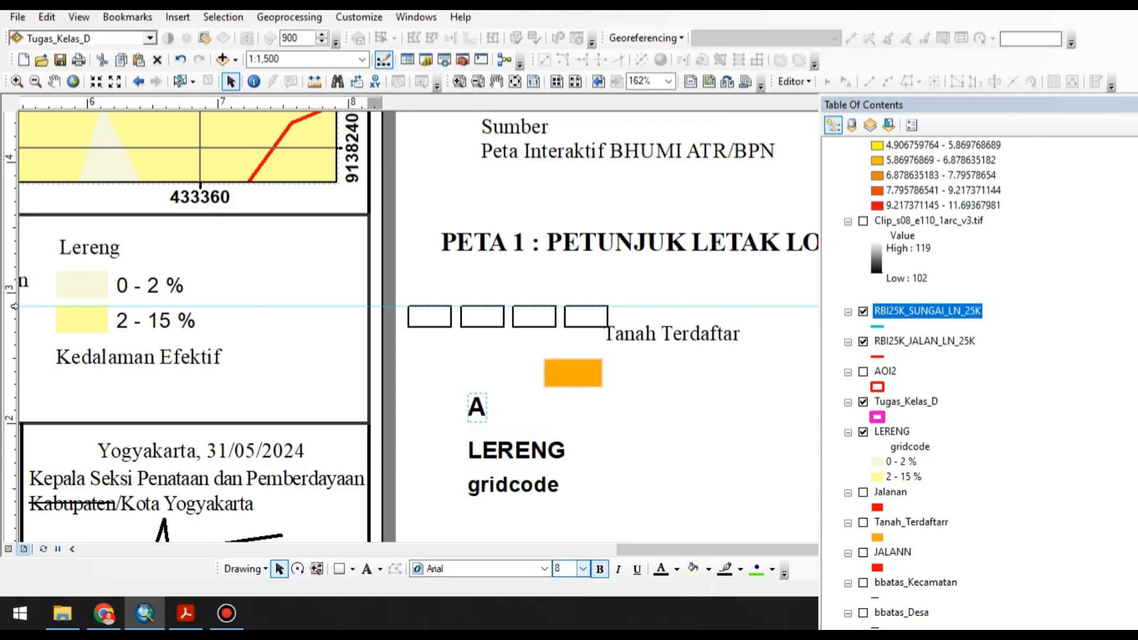
pyautogui.scroll(1, 507, 477)
pyautogui.click(583, 569)
pyautogui.click(564, 411)
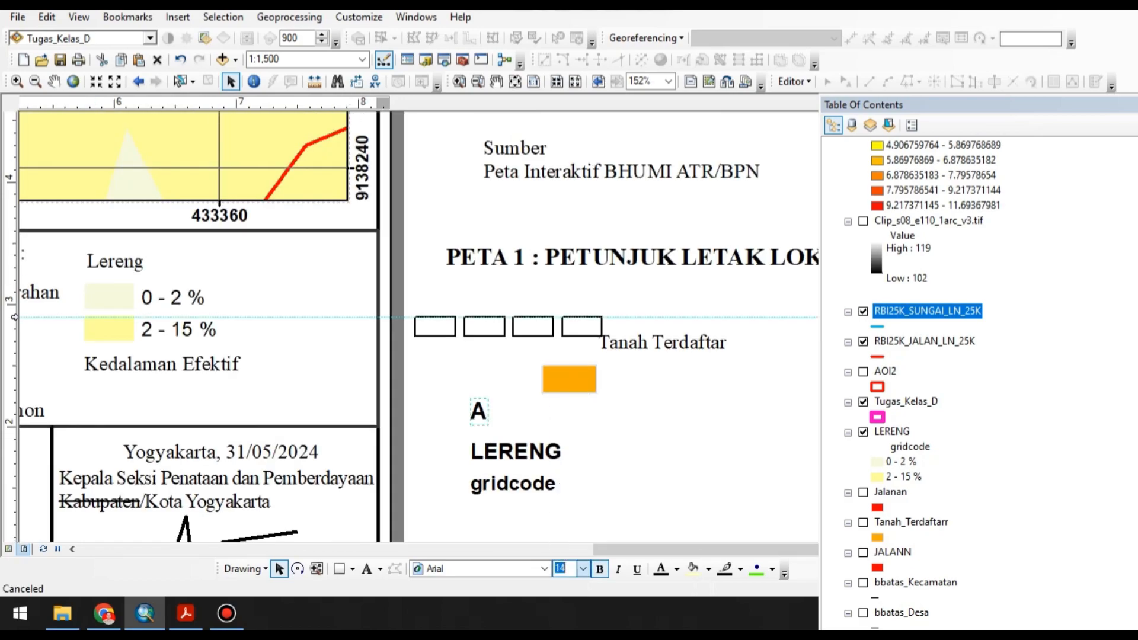
pyautogui.click(583, 569)
pyautogui.click(564, 401)
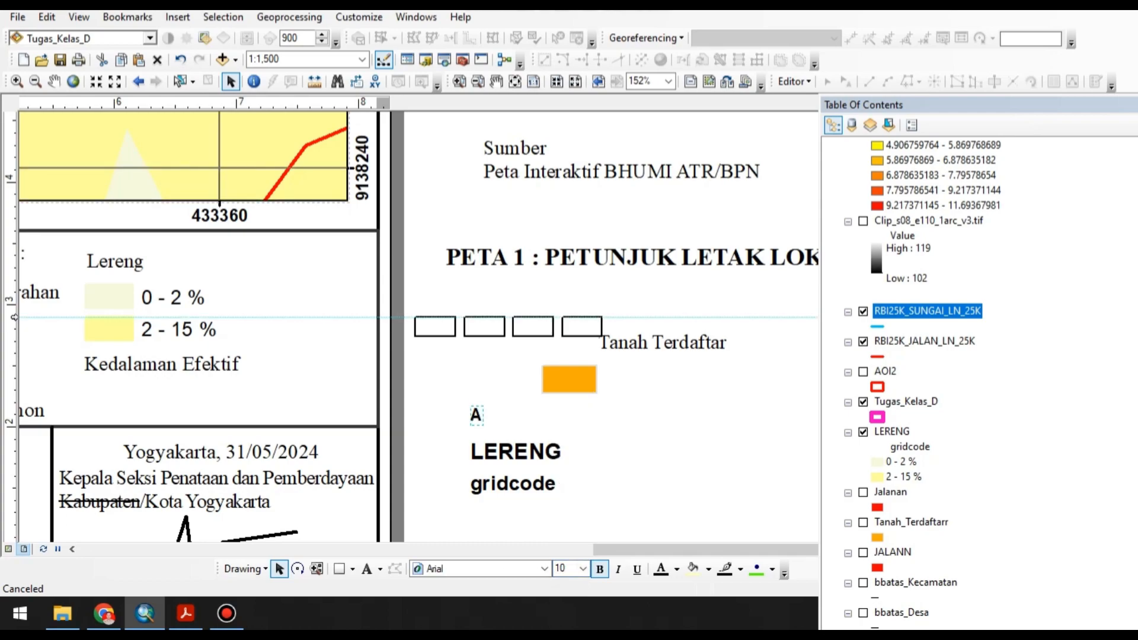
pyautogui.moveTo(476, 416); pyautogui.dragTo(435, 326)
# Duplicate the "A" label, change a copy to "B" and centre it in the second box.
pyautogui.hotkey('ctrl', 'v')
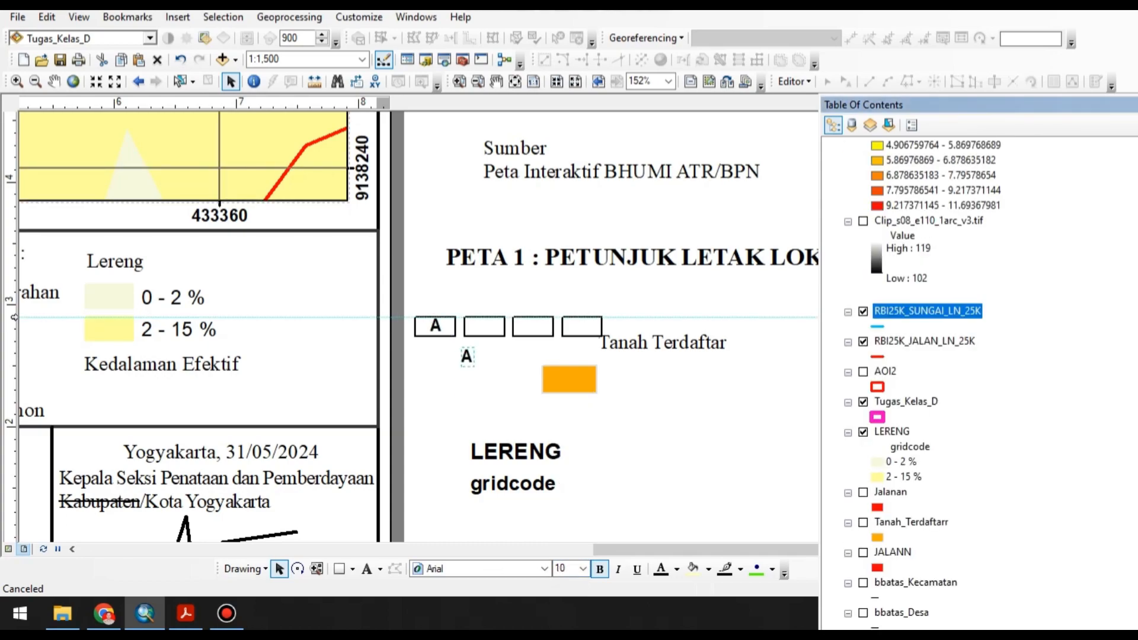
pyautogui.doubleClick(467, 357)
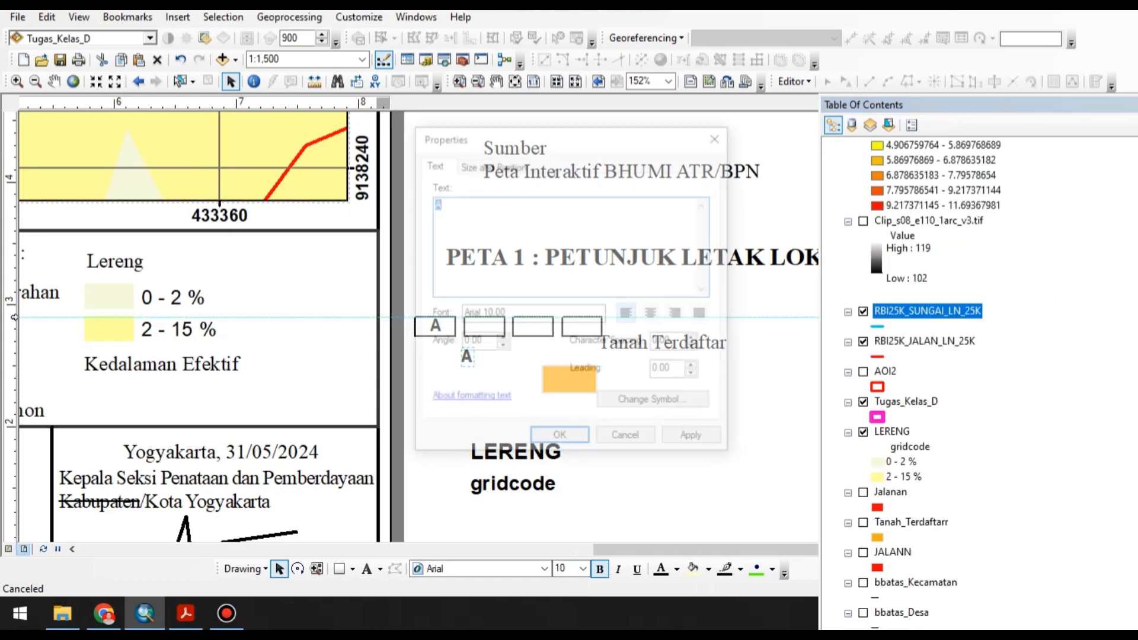
pyautogui.press('Return')
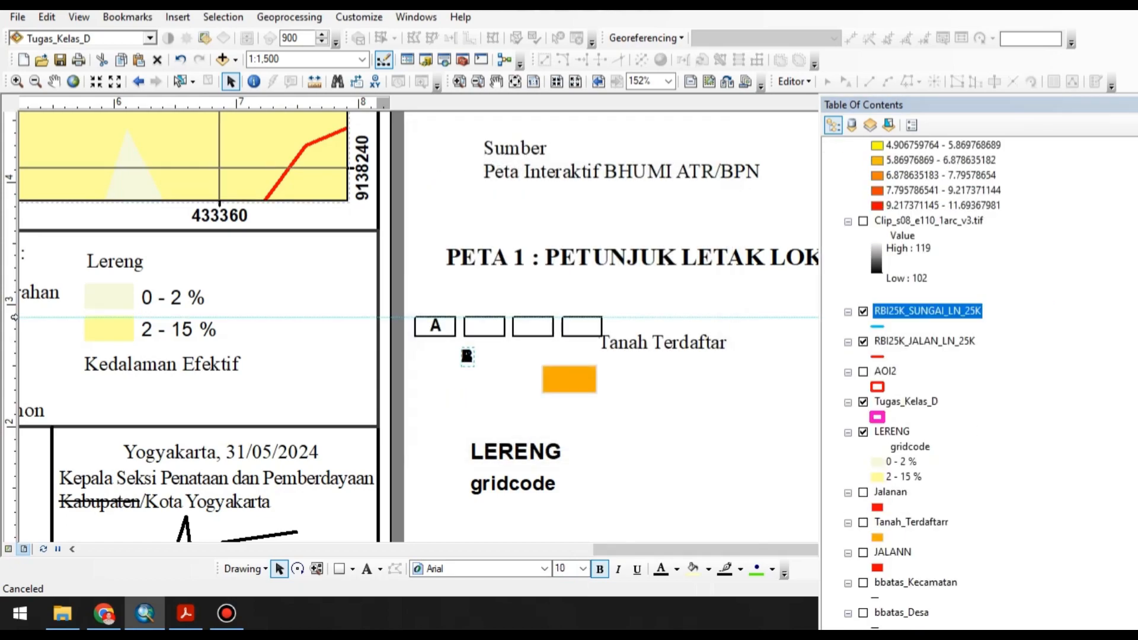
pyautogui.moveTo(467, 357); pyautogui.dragTo(486, 326)
# Change the remaining label copies to "C" and "D" and centre them in the third and fourth boxes.
pyautogui.doubleClick(467, 356)
pyautogui.write('C')
pyautogui.press('Return')
pyautogui.moveTo(467, 356); pyautogui.dragTo(532, 326)
pyautogui.doubleClick(467, 356)
pyautogui.write('D')
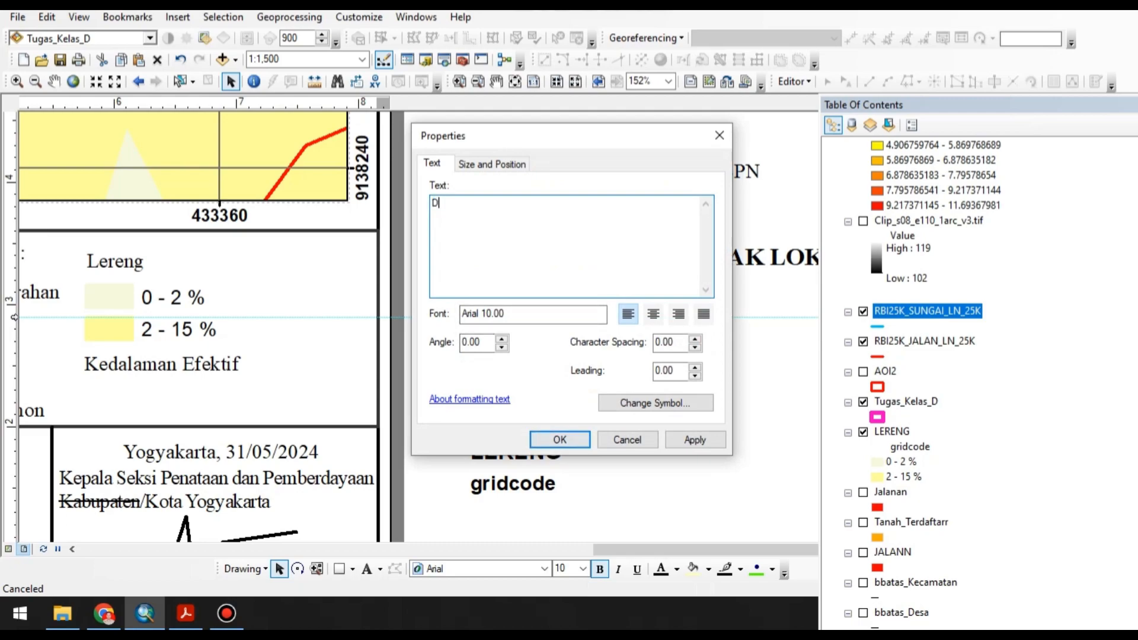
pyautogui.press('Return')
pyautogui.moveTo(467, 356); pyautogui.dragTo(582, 326)
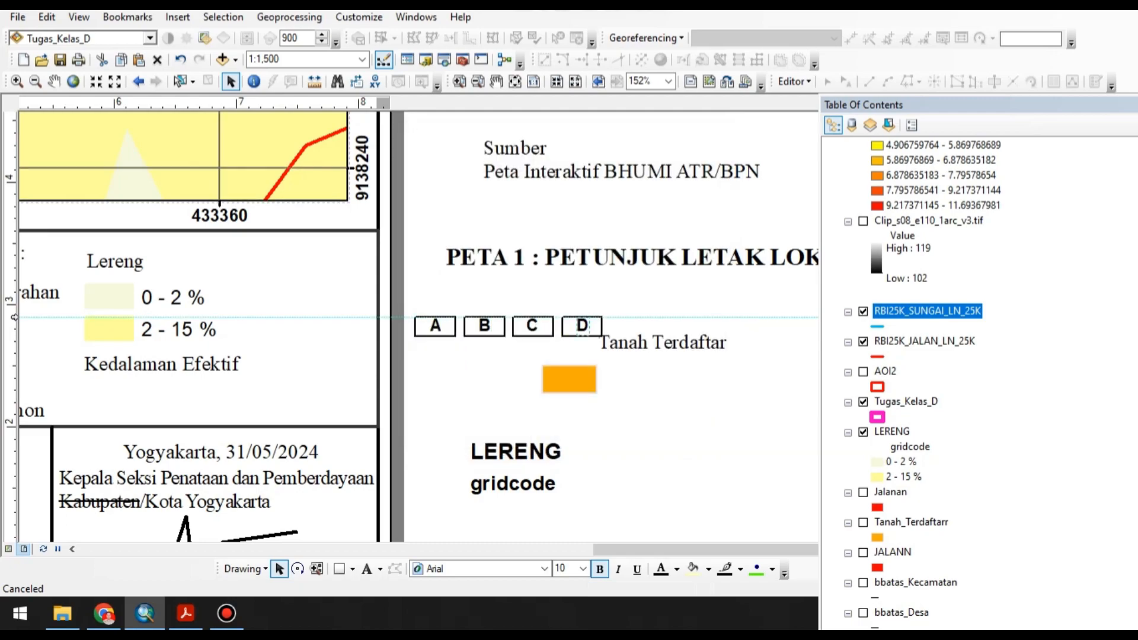
# Group the four lettered boxes with their labels and place the group under the Kedalaman Efektif heading in the legend.
pyautogui.keyDown('shift'); pyautogui.click(532, 326); pyautogui.keyUp('shift')
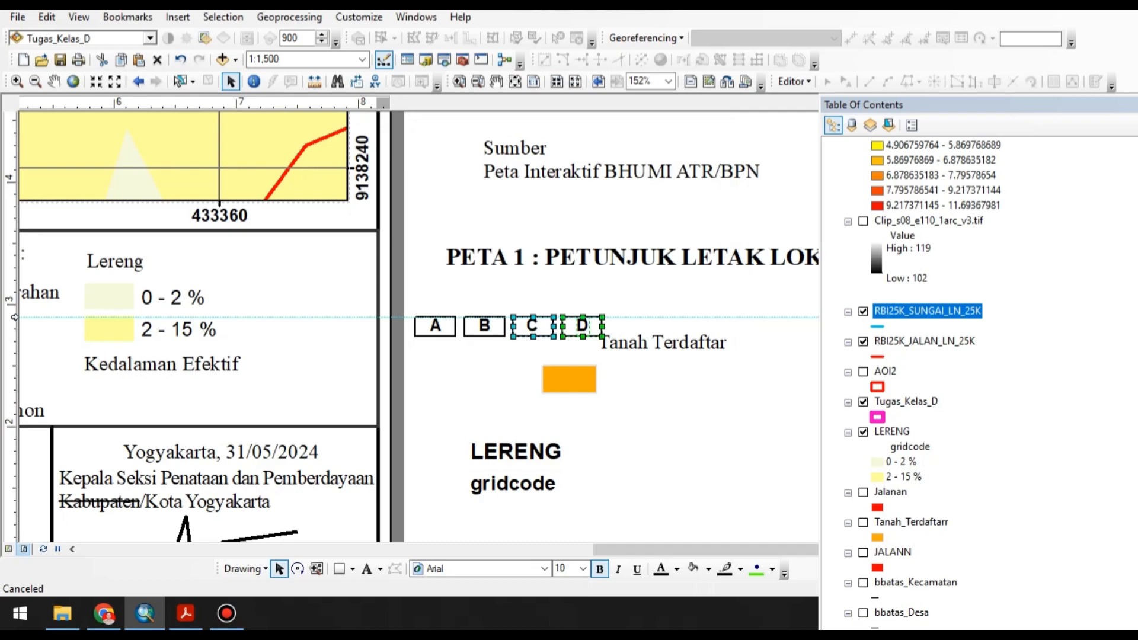
pyautogui.keyDown('shift'); pyautogui.click(484, 326); pyautogui.keyUp('shift')
pyautogui.keyDown('shift'); pyautogui.click(435, 325); pyautogui.keyUp('shift')
pyautogui.rightClick(435, 329)
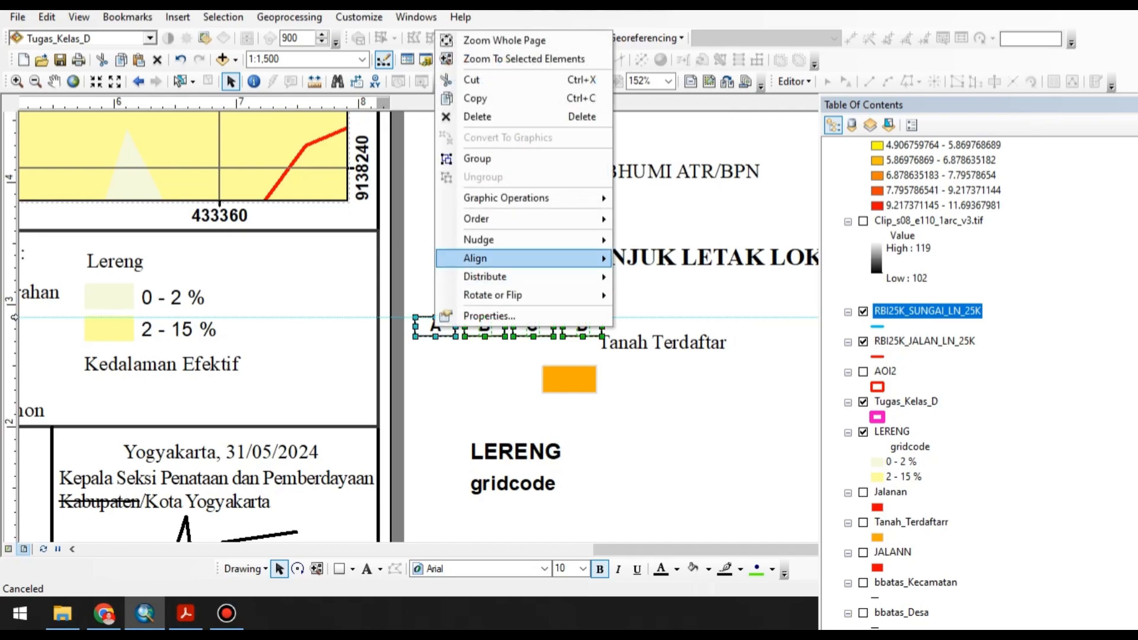
pyautogui.click(478, 158)
pyautogui.moveTo(484, 326); pyautogui.dragTo(154, 390)
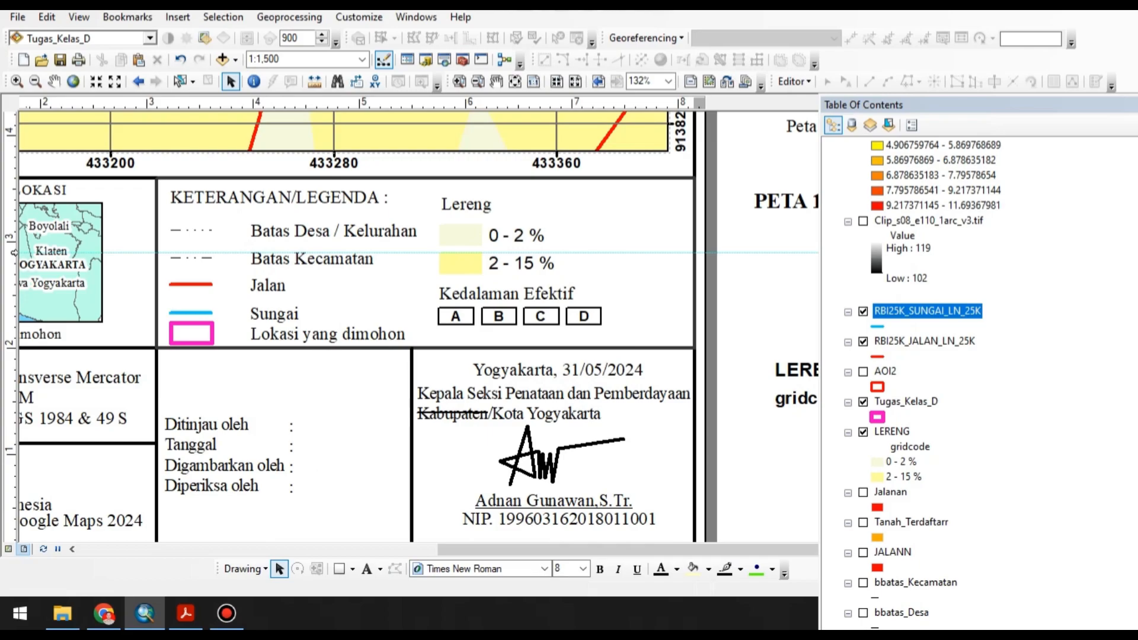
# Examine the Kedalaman Efektif legend in the Acrobat guideline and return to ArcMap.
pyautogui.scroll(-3, 573, 314)
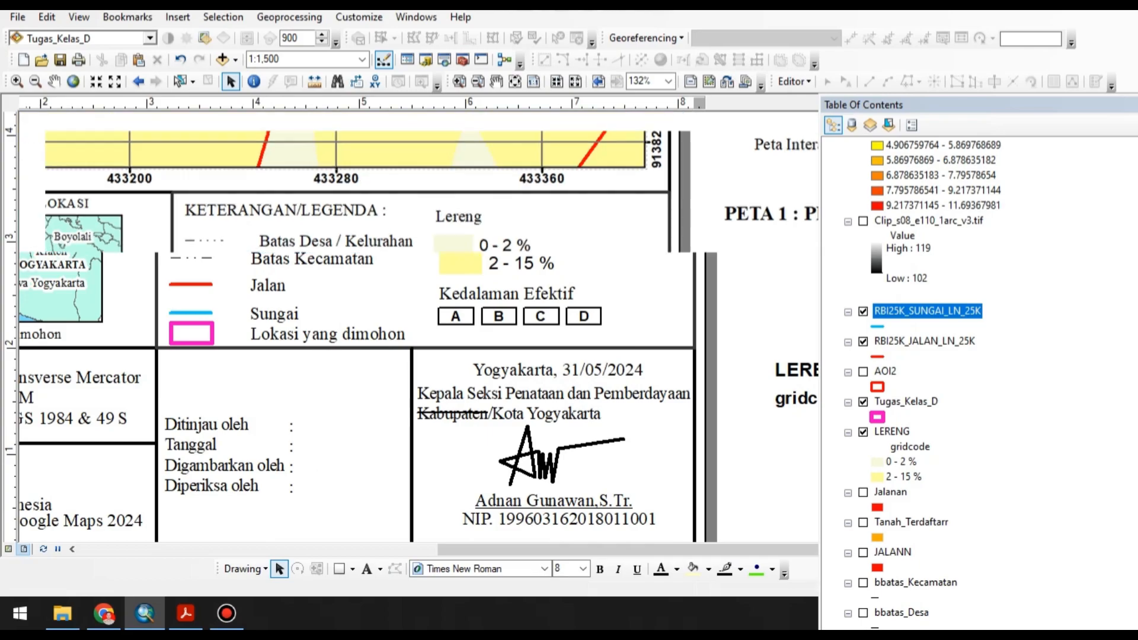
pyautogui.click(185, 613)
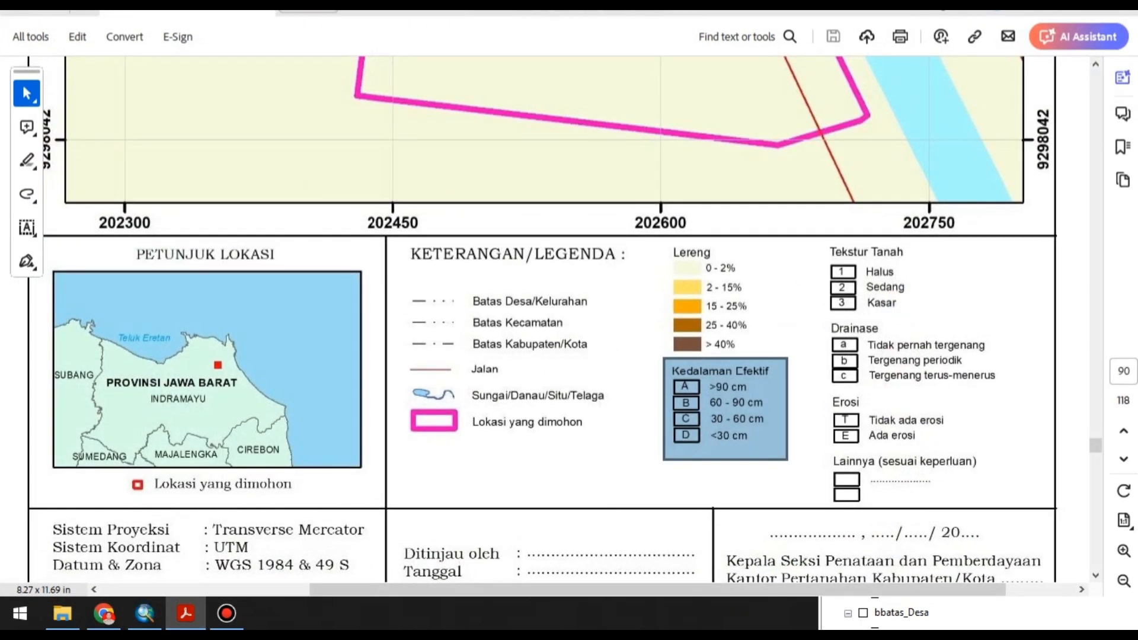
pyautogui.click(185, 613)
# Replace the "SAS Planet Nightly Google Maps 2024" entry in the layout's SUMBER text with "USGS".
pyautogui.scroll(-3, 508, 423)
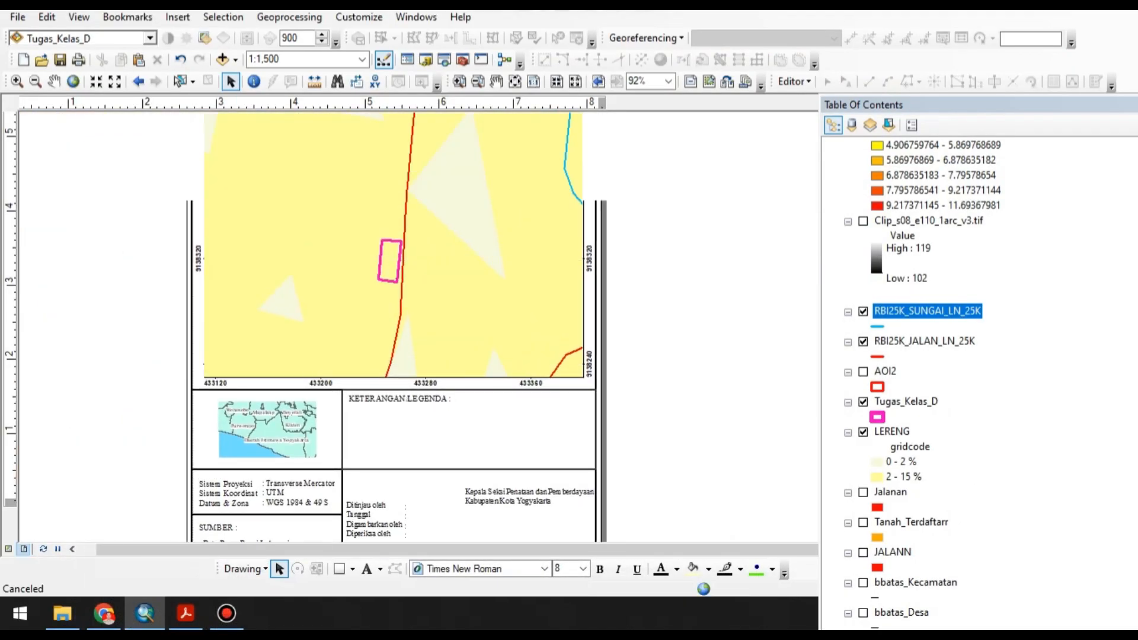
pyautogui.scroll(-1, 566, 308)
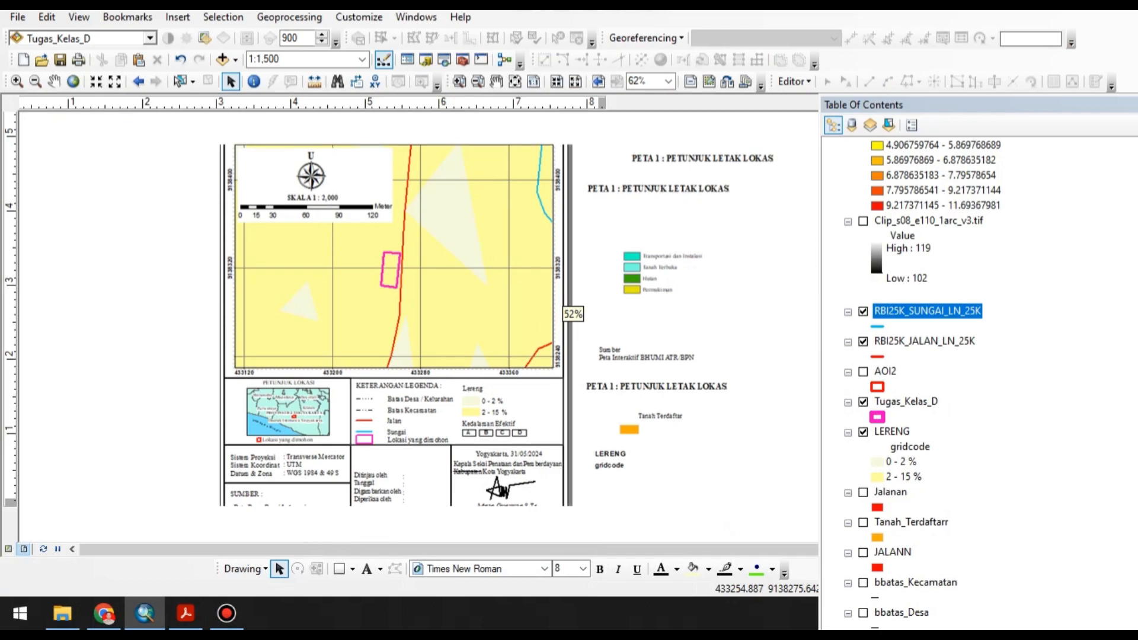
pyautogui.scroll(4, 566, 308)
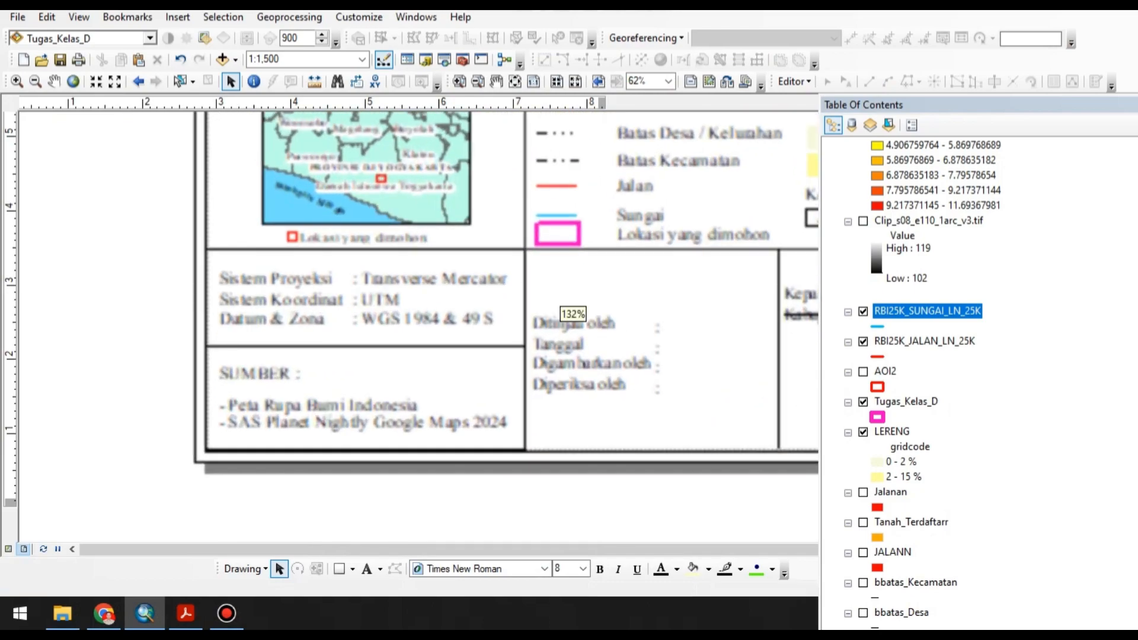
pyautogui.doubleClick(368, 406)
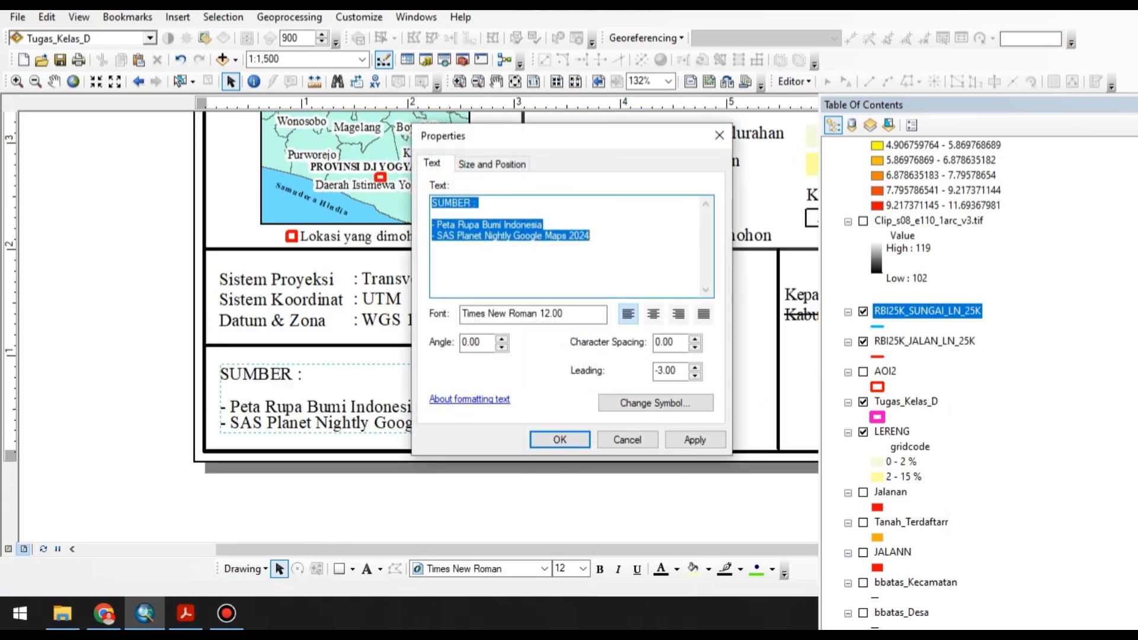
pyautogui.moveTo(591, 236); pyautogui.dragTo(433, 236)
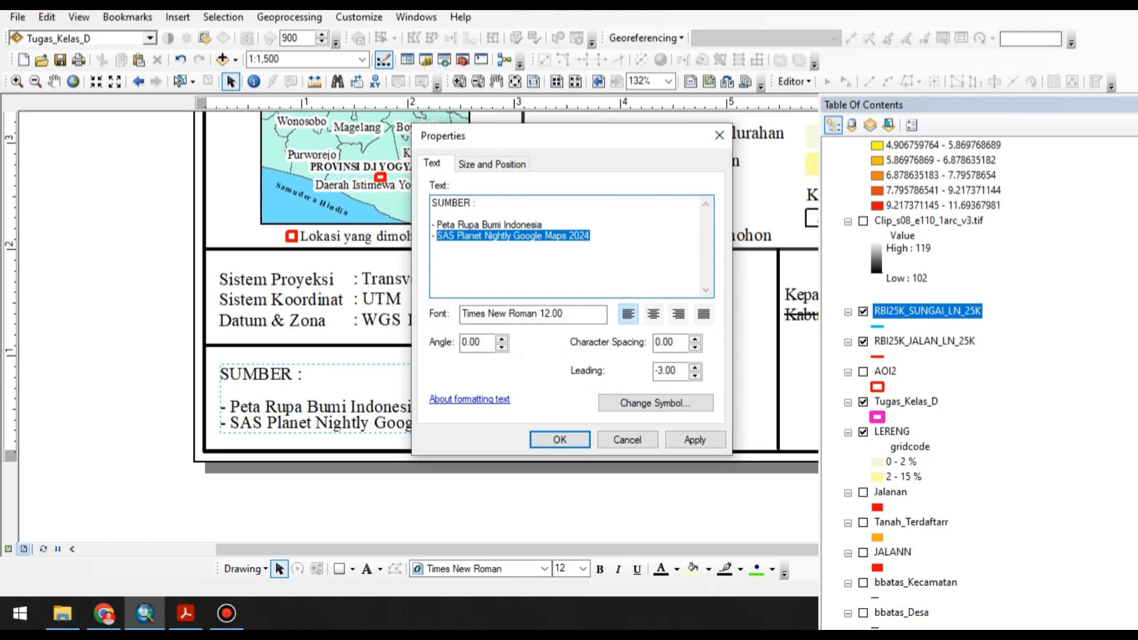
pyautogui.write('USGS (')
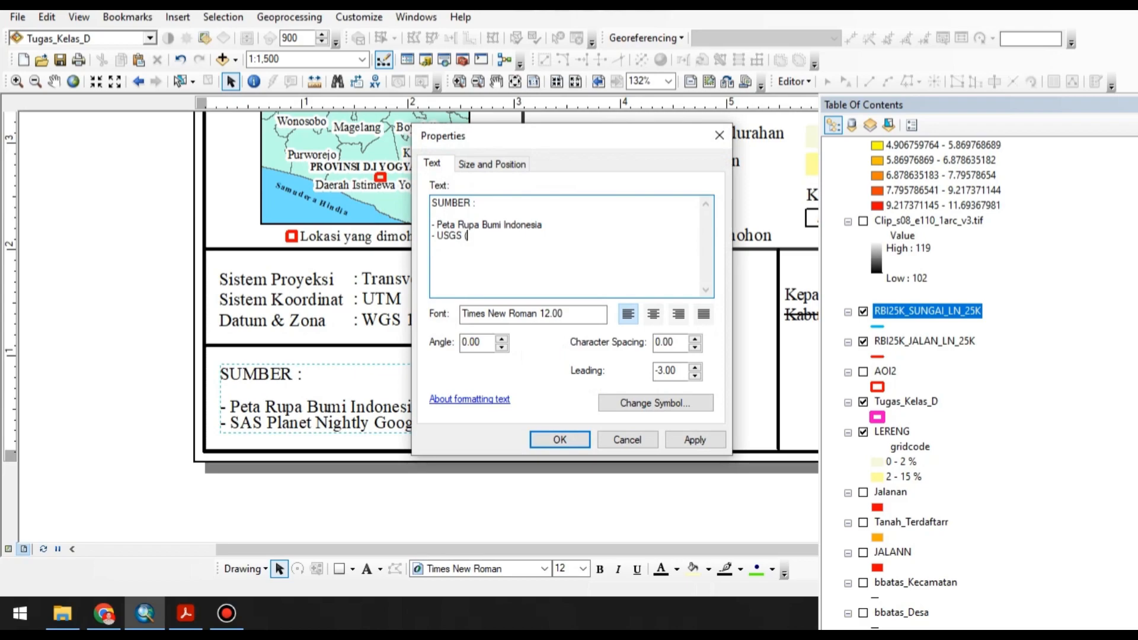
# Complete the SUMBER entry as "USGS SRTM 1 Arc-Second Global", matching the data set name in EarthExplorer, and apply the text.
pyautogui.hotkey('alt', 'Tab')
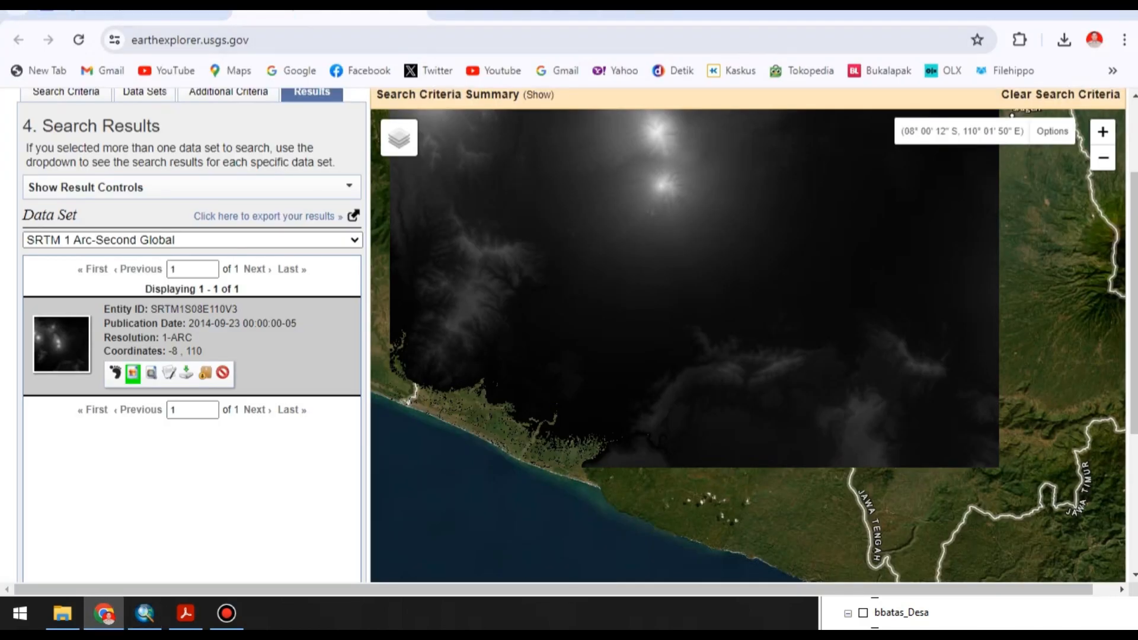
pyautogui.click(191, 240)
pyautogui.click(192, 256)
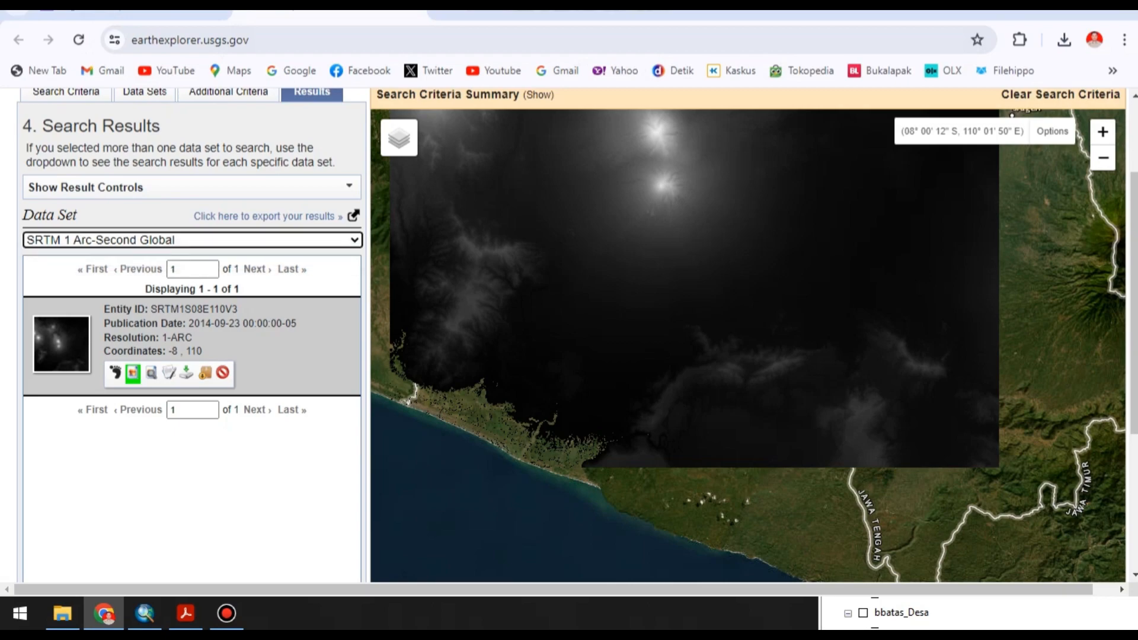
pyautogui.click(192, 240)
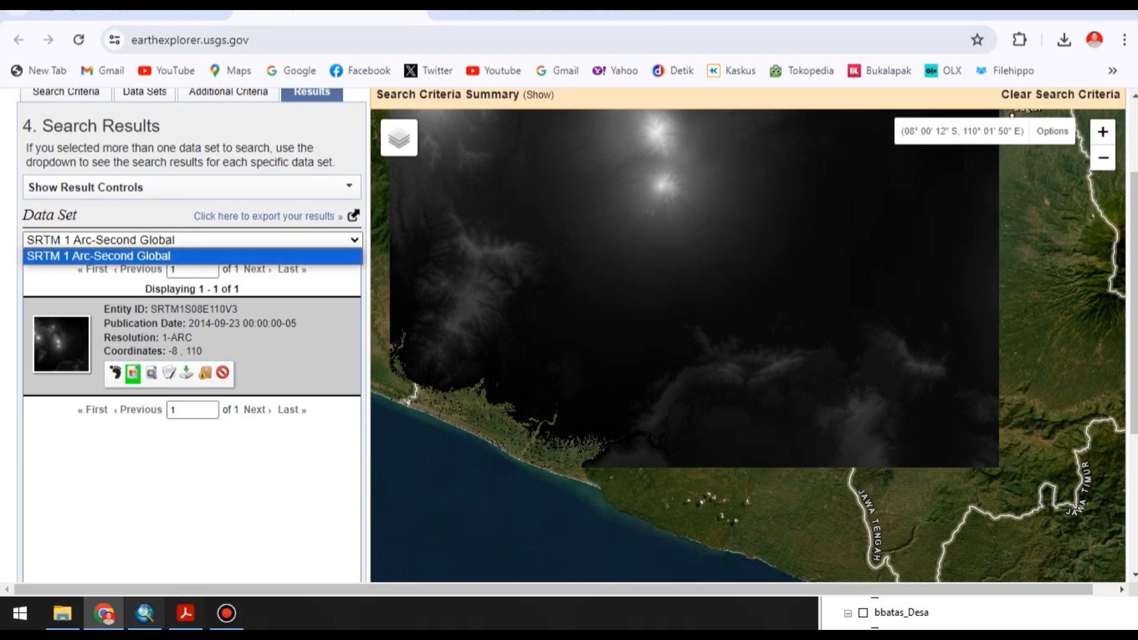
pyautogui.click(144, 613)
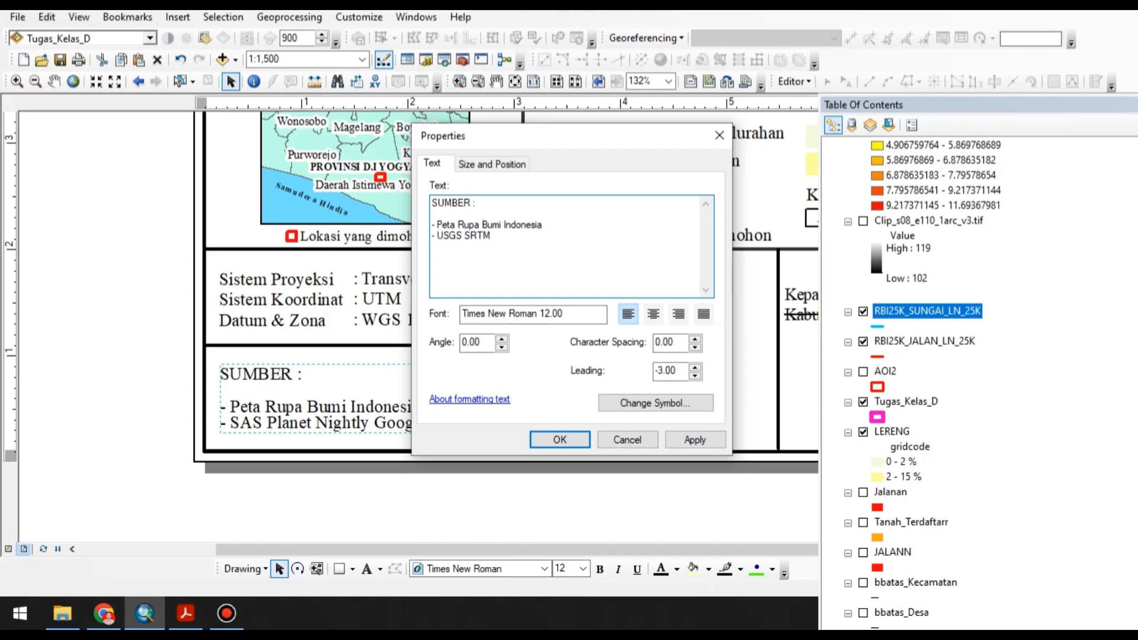
pyautogui.hotkey('alt', 'Tab')
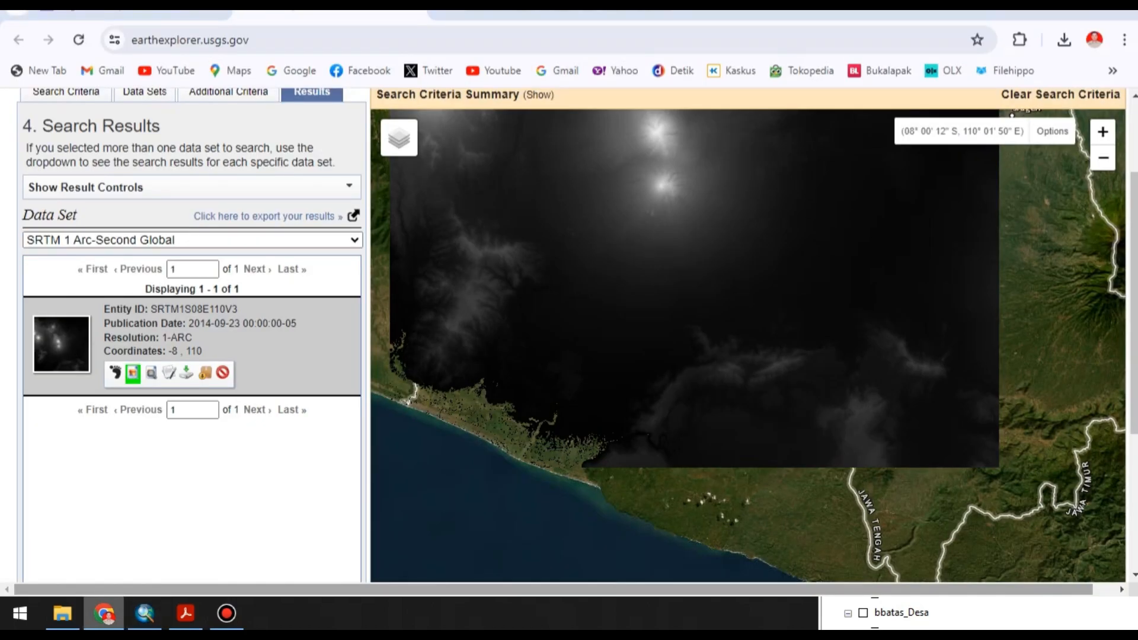
pyautogui.hotkey('alt', 'Tab')
pyautogui.write('1')
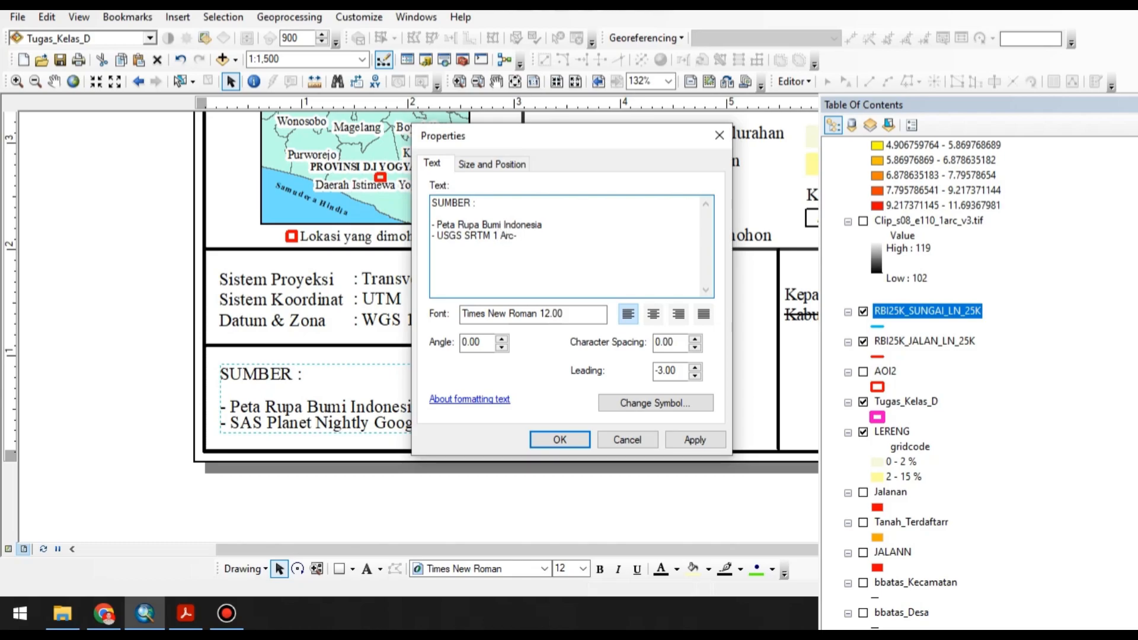
pyautogui.write(' Arc-')
pyautogui.hotkey('alt', 'Tab')
pyautogui.hotkey('alt', 'Tab')
pyautogui.click(559, 439)
pyautogui.click(190, 380)
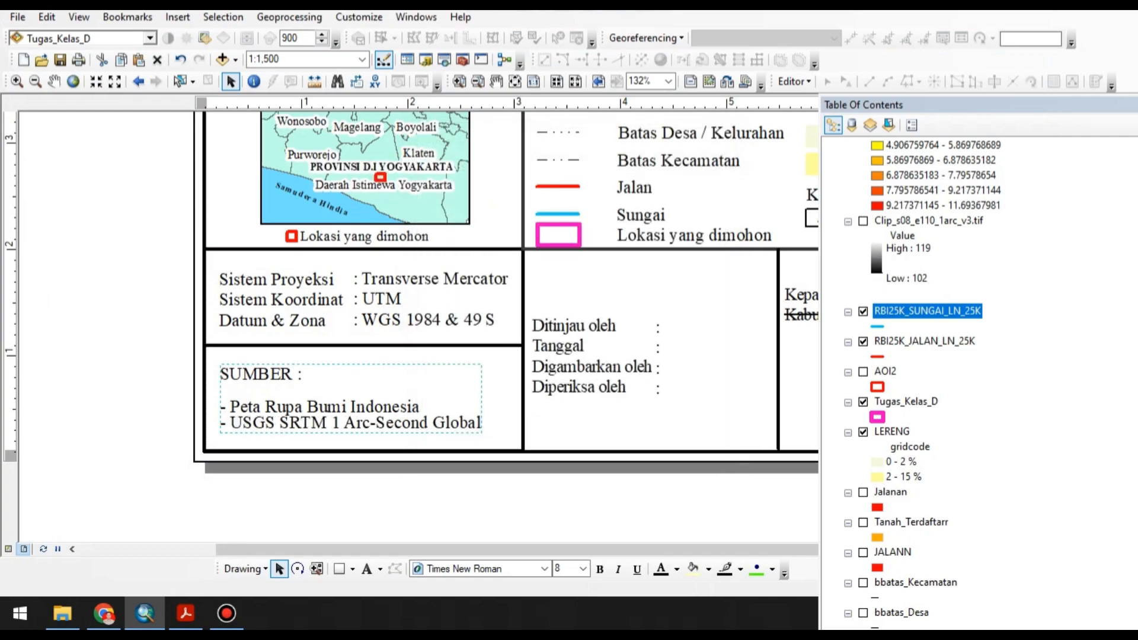
# Start exporting the map as a JPEG and set the destination to the KEMAMPUAN TANAH folder on drive E.
pyautogui.scroll(2, 190, 380)
pyautogui.scroll(3, 569, 314)
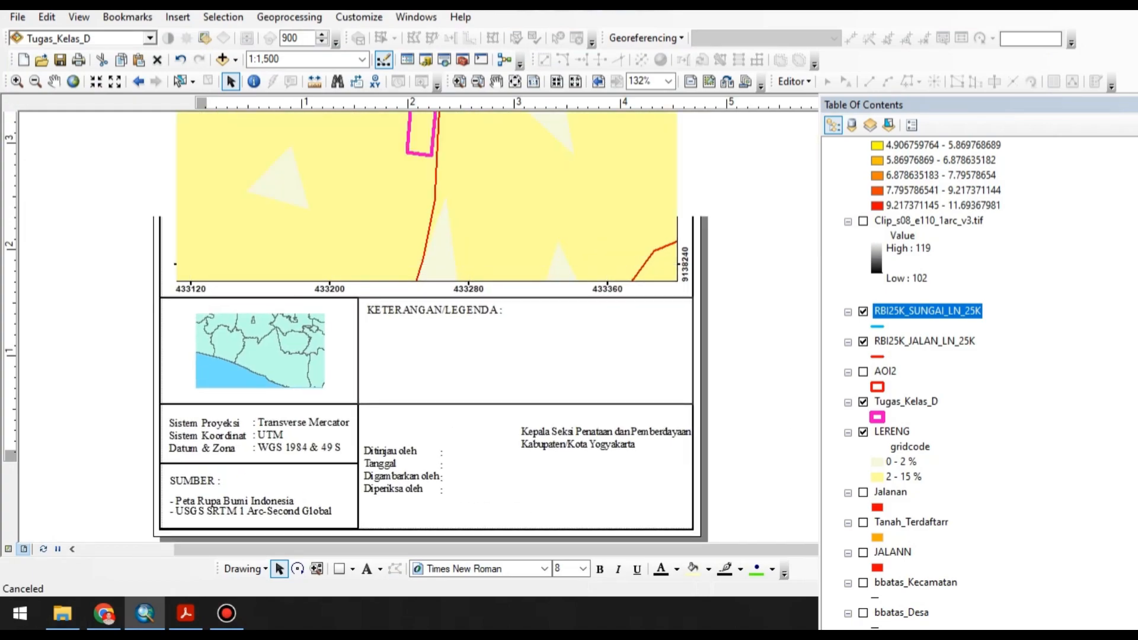
pyautogui.click(17, 17)
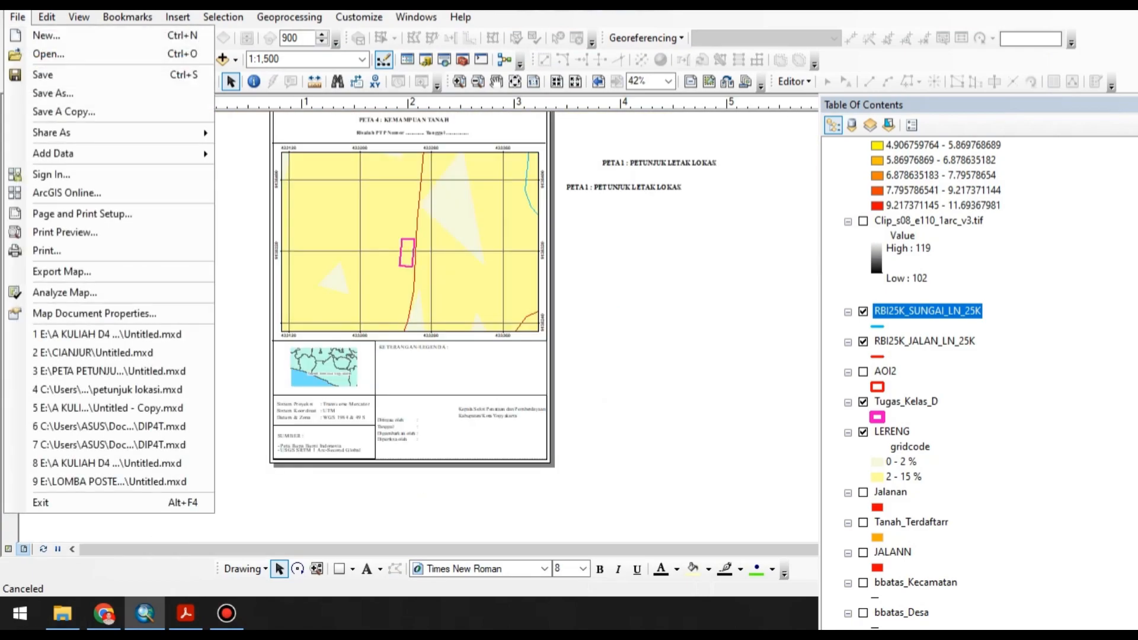
pyautogui.click(50, 272)
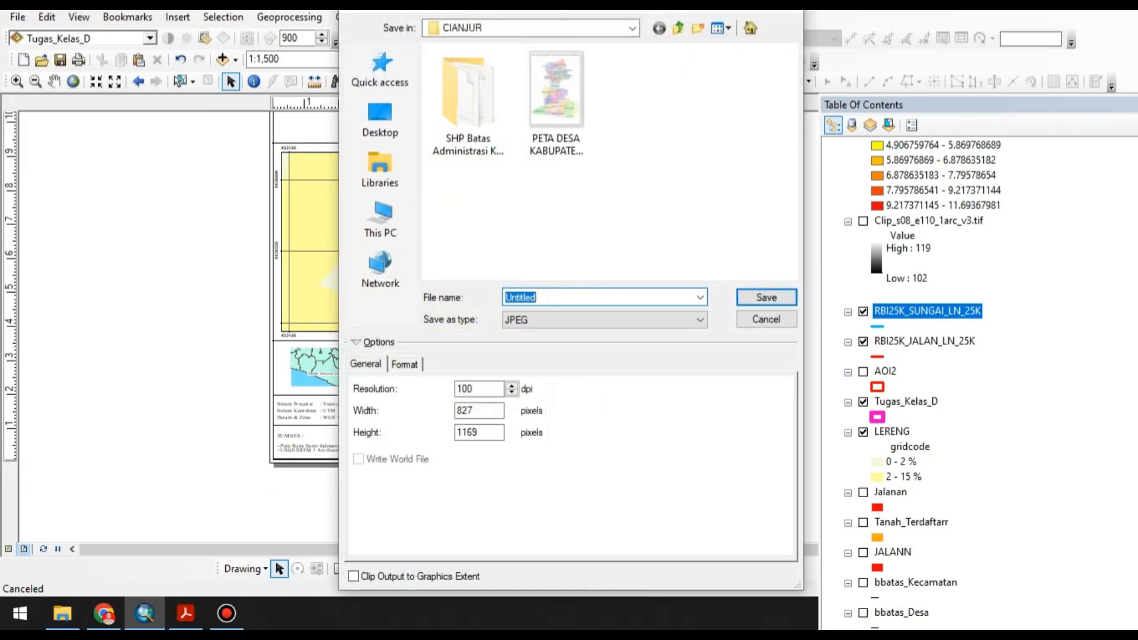
pyautogui.click(533, 28)
pyautogui.click(476, 258)
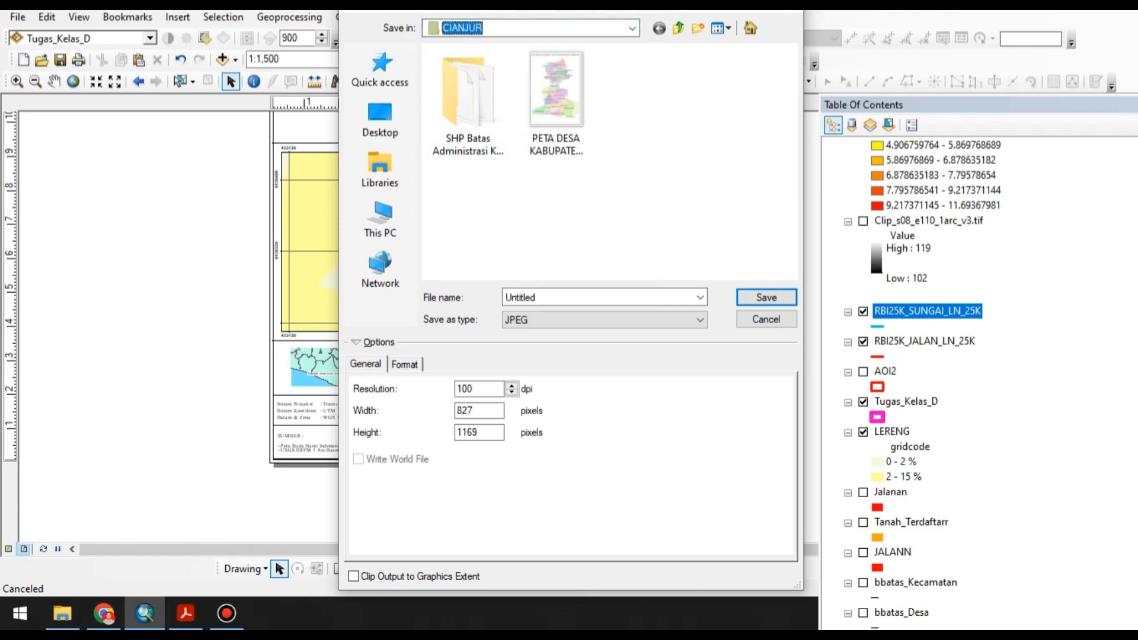
pyautogui.click(534, 28)
pyautogui.click(474, 259)
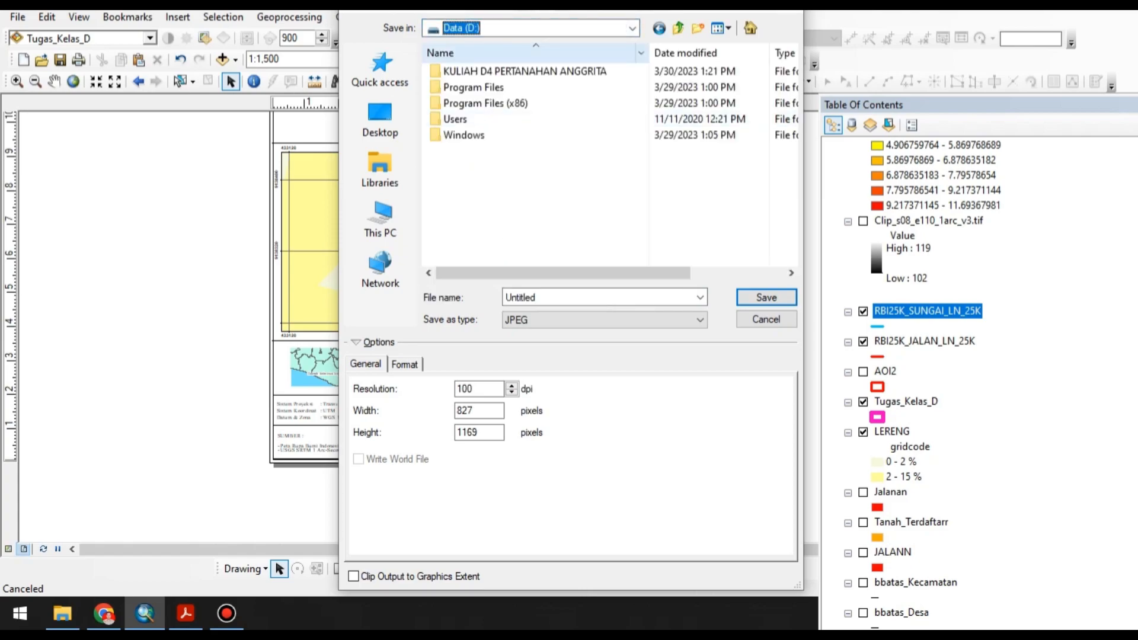
pyautogui.click(533, 28)
pyautogui.click(474, 260)
pyautogui.scroll(-5, 605, 160)
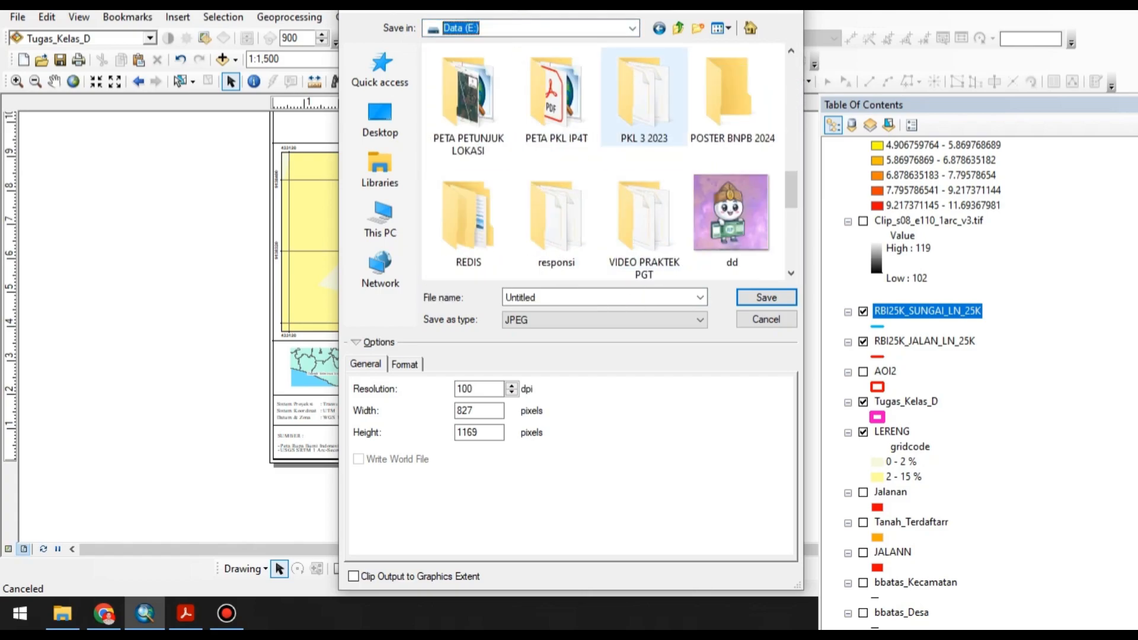
pyautogui.scroll(-3, 605, 160)
pyautogui.scroll(5, 605, 160)
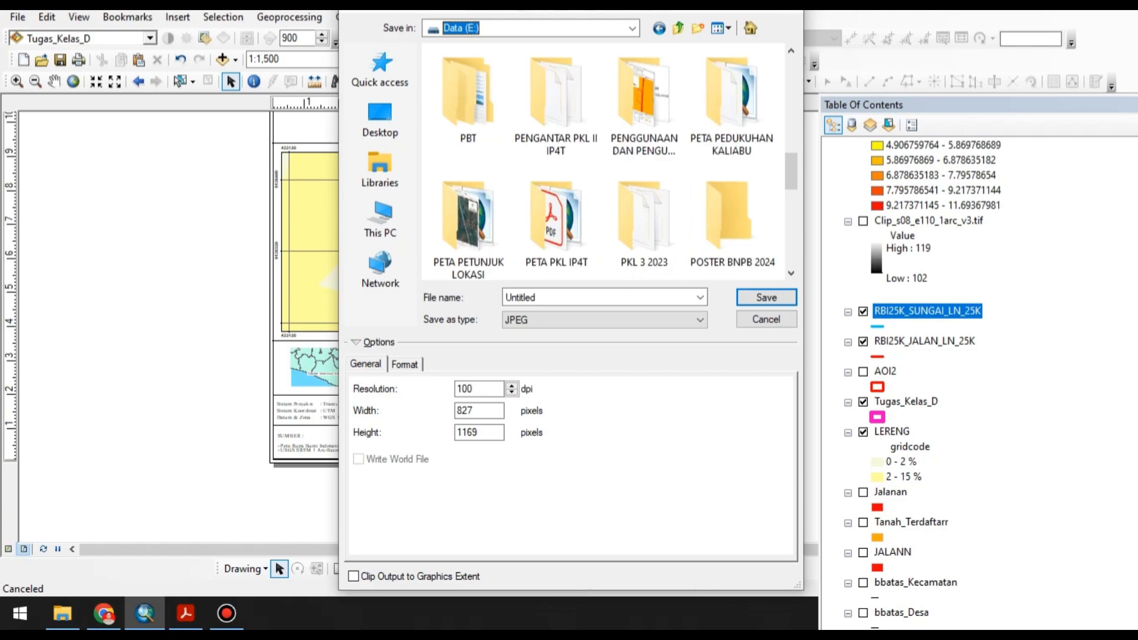
pyautogui.scroll(1, 604, 160)
pyautogui.scroll(-1, 640, 219)
pyautogui.scroll(3, 639, 219)
pyautogui.doubleClick(556, 95)
# Name the exported image "PETA KEMAMPUAN TANAH" and save it as JPEG.
pyautogui.click(557, 297)
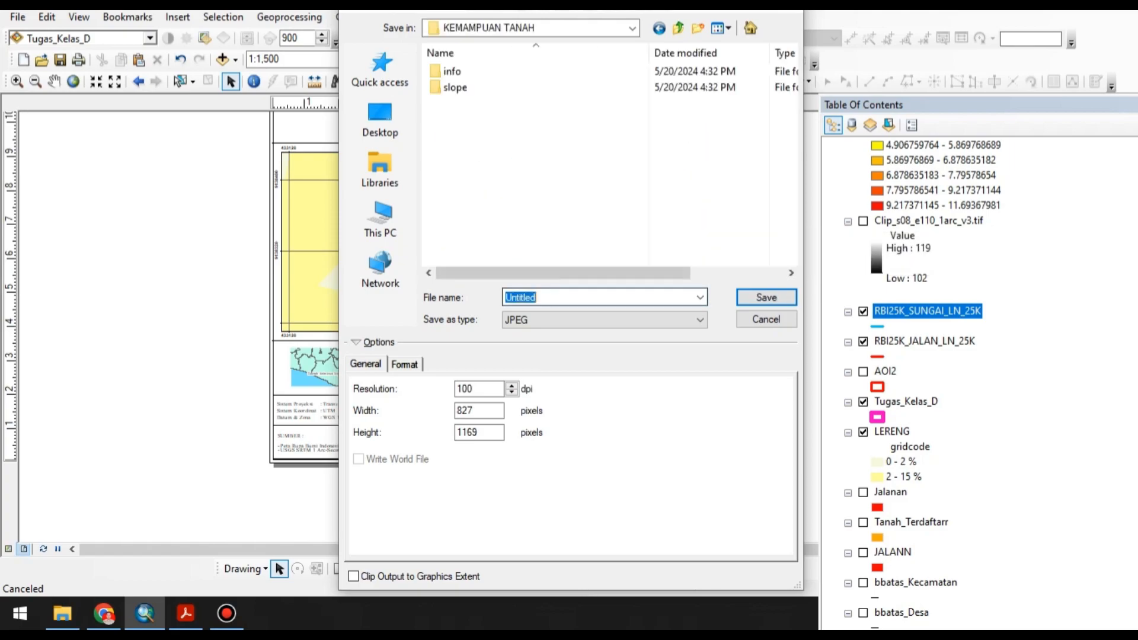
pyautogui.write('PETA KEMAMPUAN TANAH')
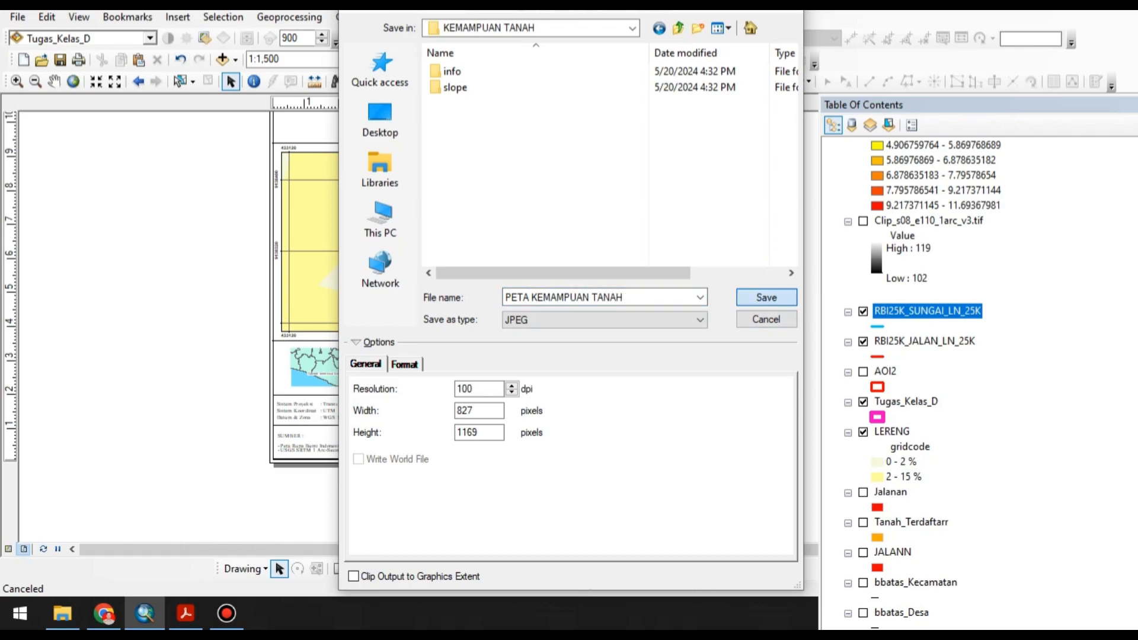
pyautogui.press('Return')
# Switch to Acrobat and examine the guideline map's legend and layout for comparison.
pyautogui.click(185, 613)
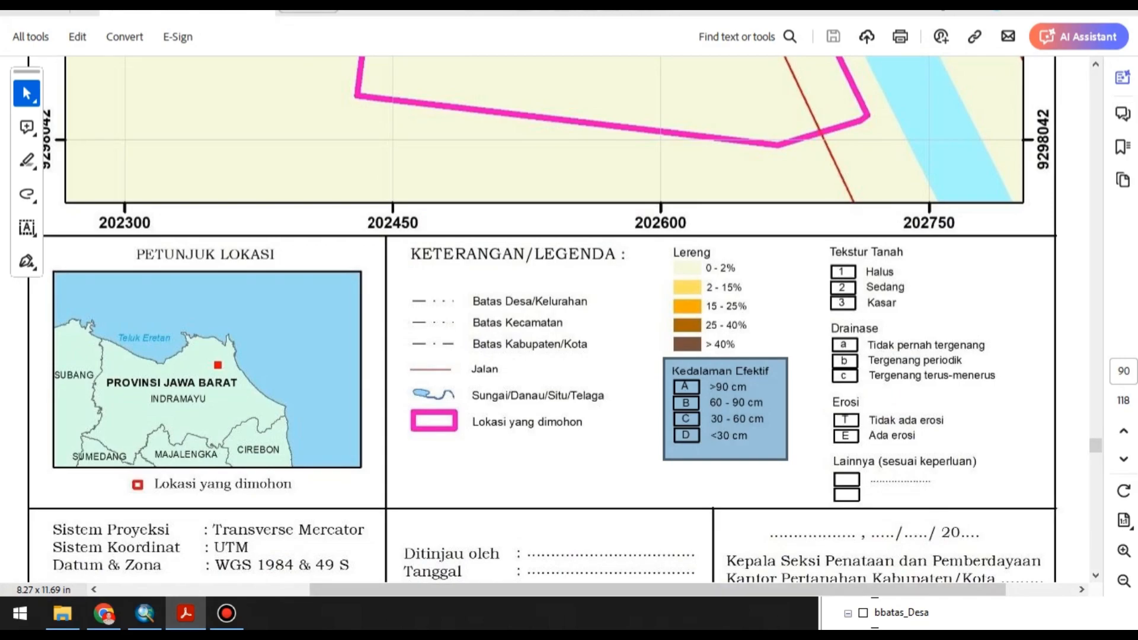
pyautogui.scroll(-3, 543, 320)
pyautogui.scroll(5, 543, 320)
pyautogui.scroll(-4, 542, 320)
pyautogui.scroll(5, 542, 320)
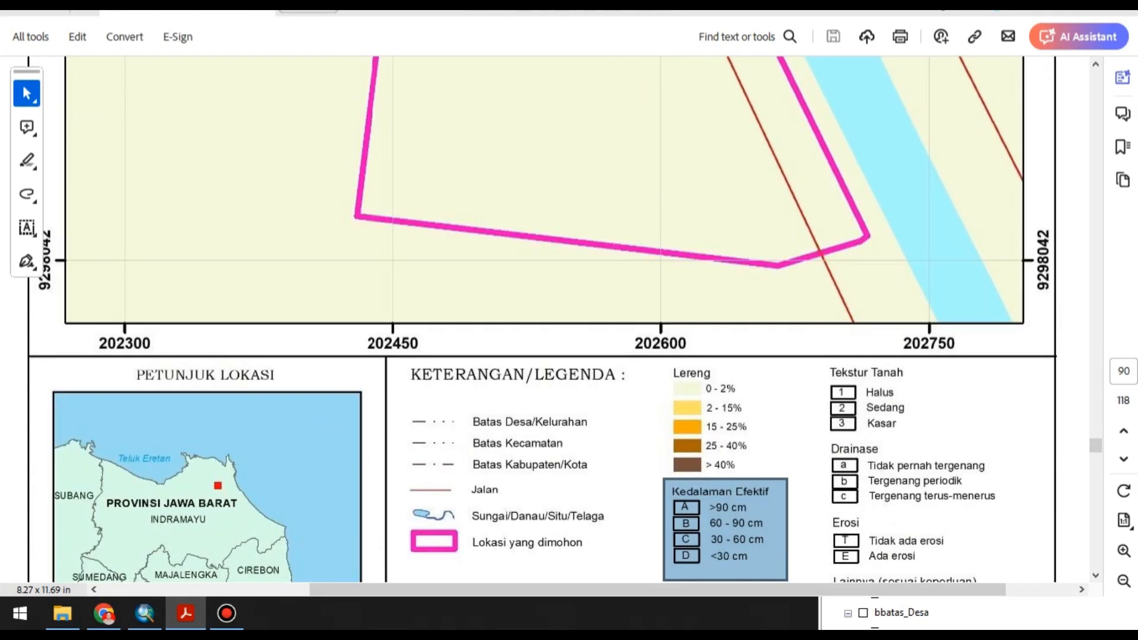
# Open the exported PETA KEMAMPUAN TANAH image from the KEMAMPUAN TANAH folder in File Explorer and inspect its map and legend.
pyautogui.click(62, 613)
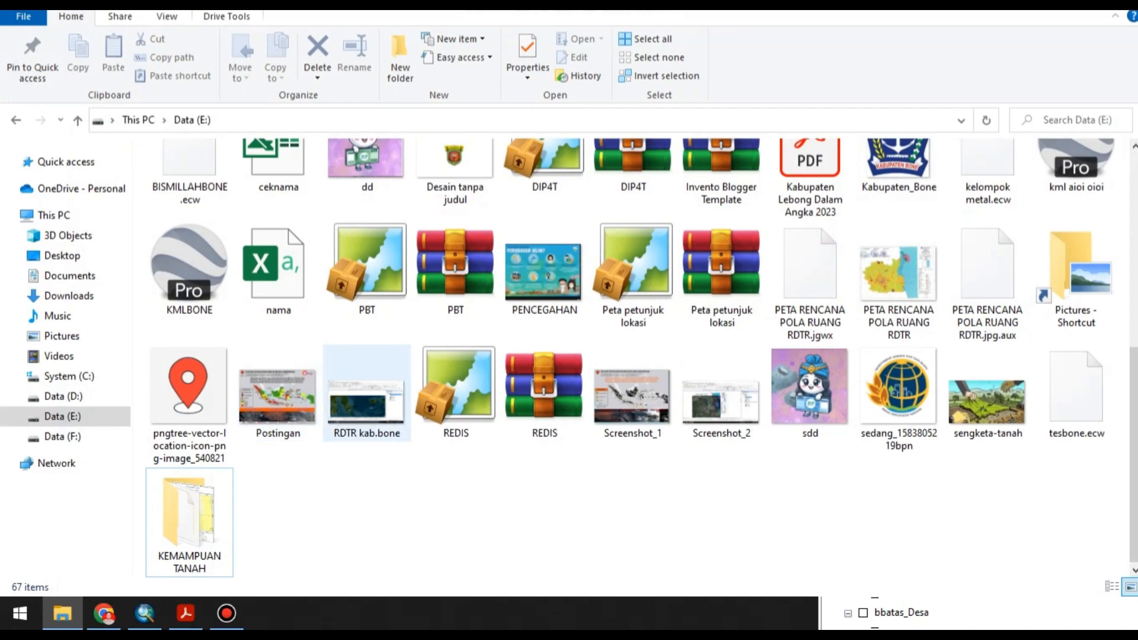
pyautogui.doubleClick(189, 521)
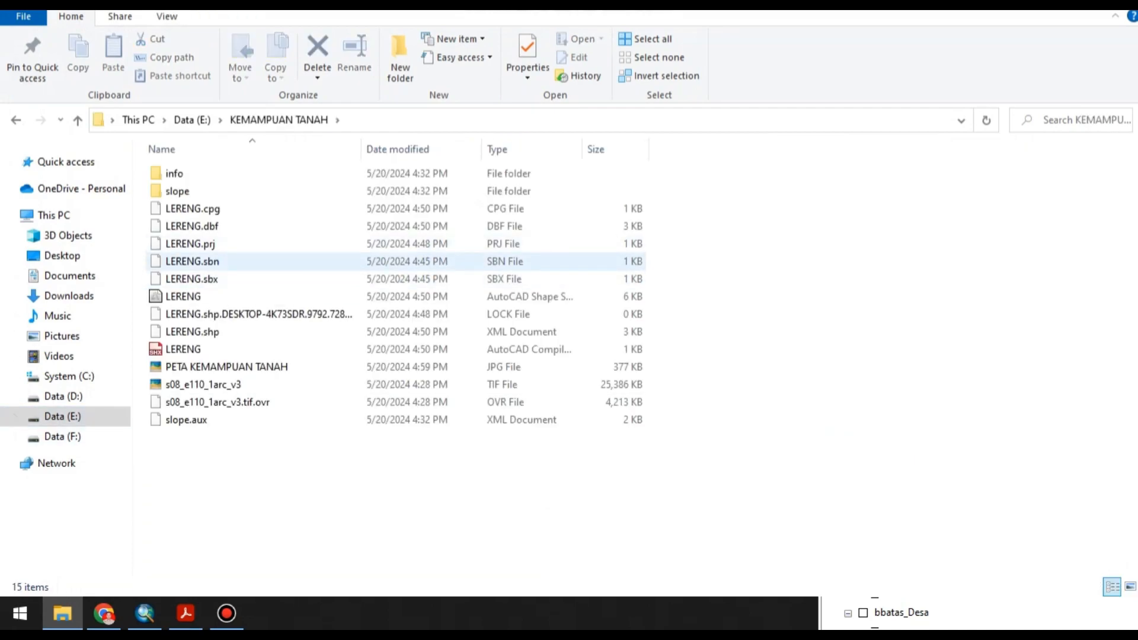
pyautogui.doubleClick(231, 367)
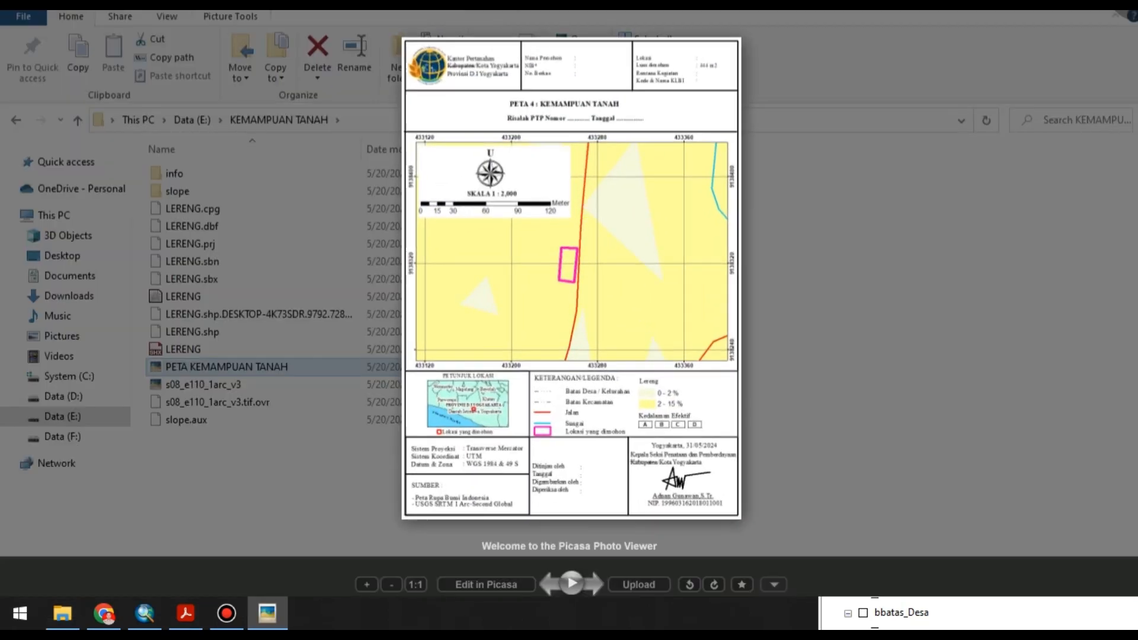
pyautogui.scroll(3, 580, 231)
pyautogui.scroll(1, 569, 292)
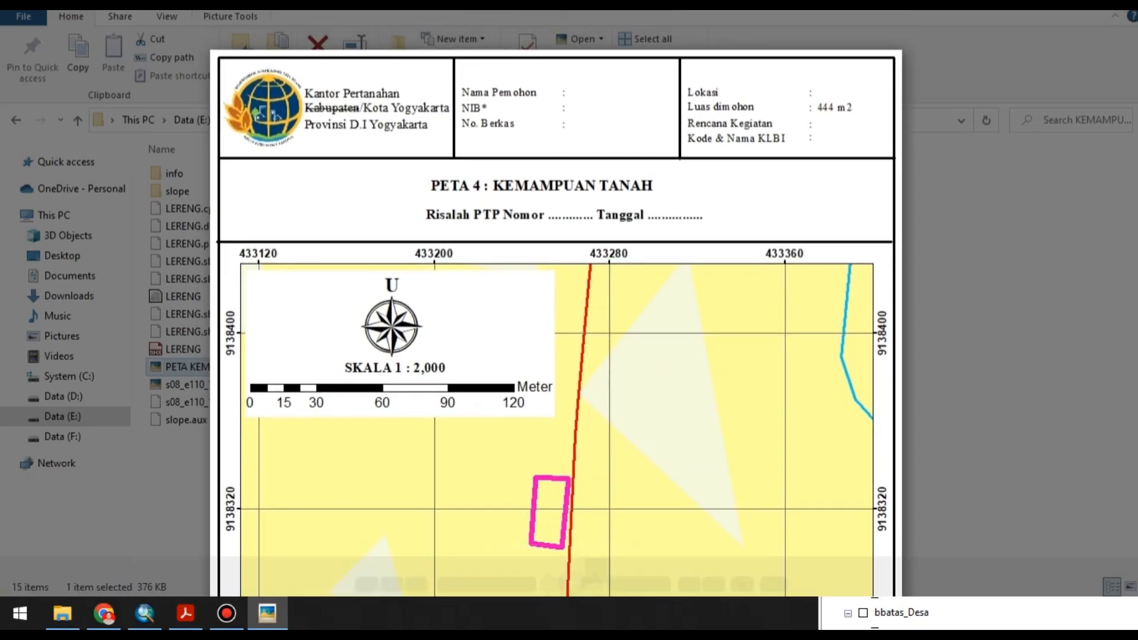
pyautogui.scroll(-3, 569, 292)
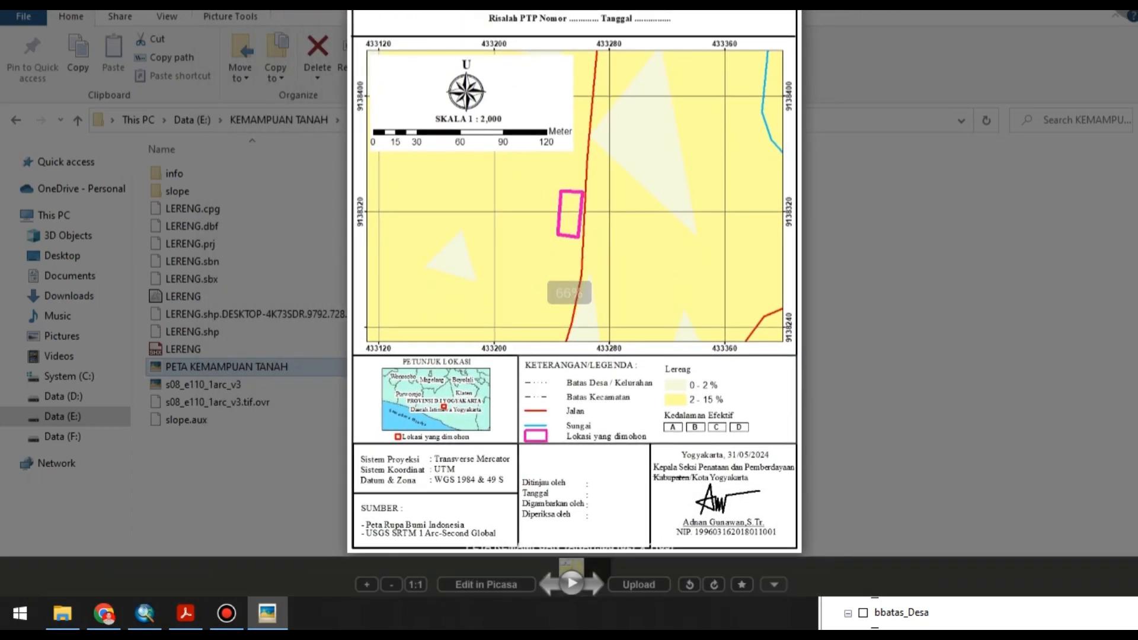
pyautogui.scroll(2, 596, 419)
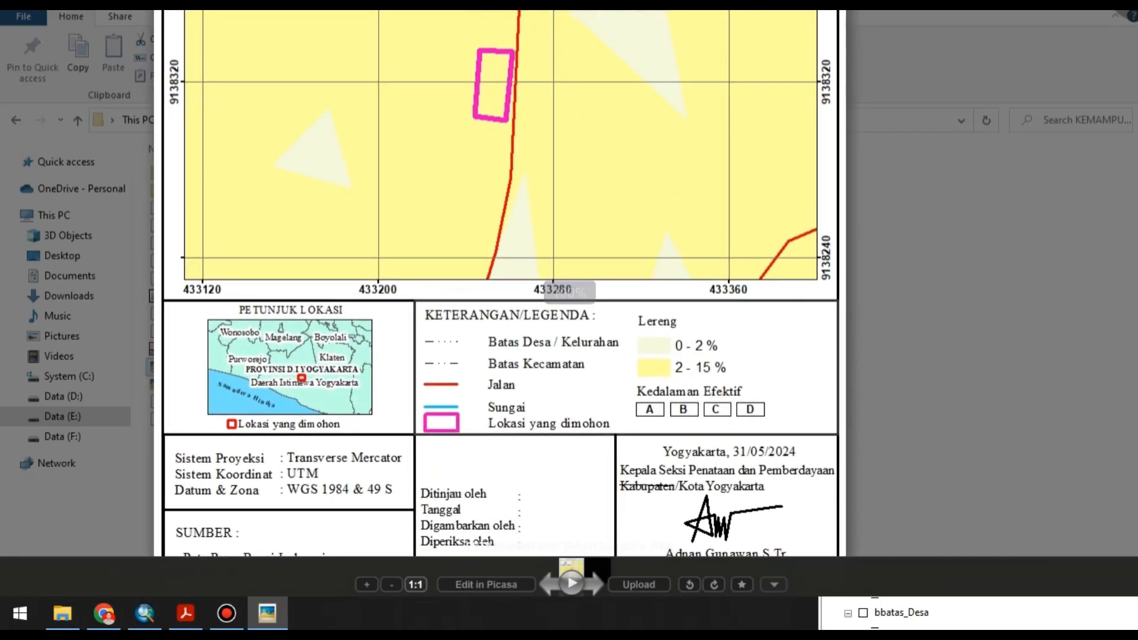
pyautogui.scroll(-4, 583, 249)
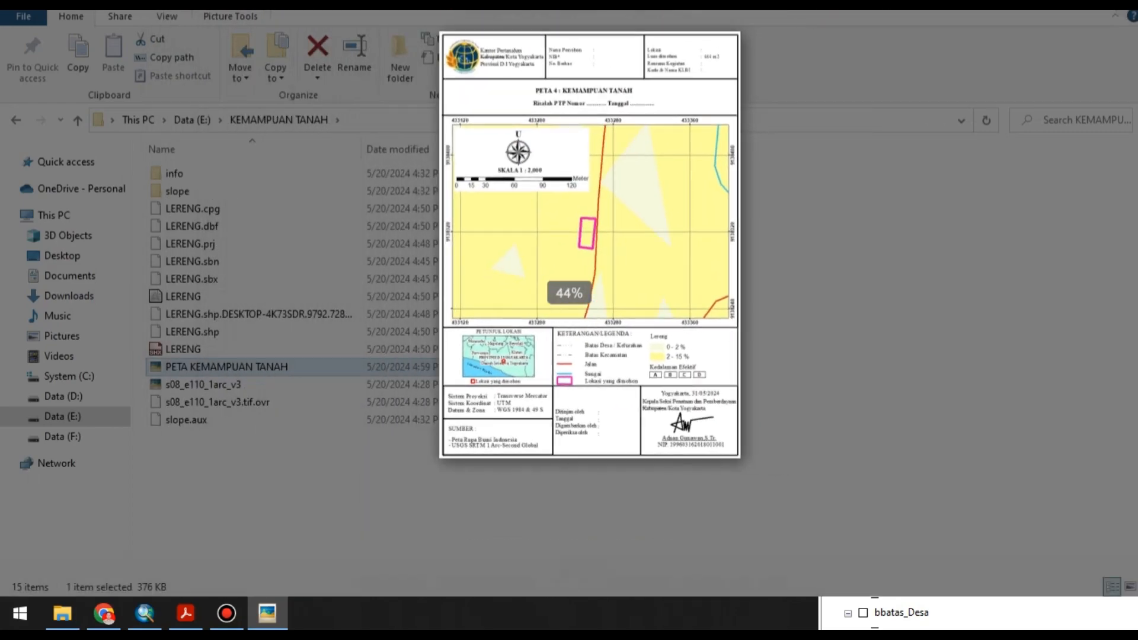
pyautogui.scroll(2, 584, 249)
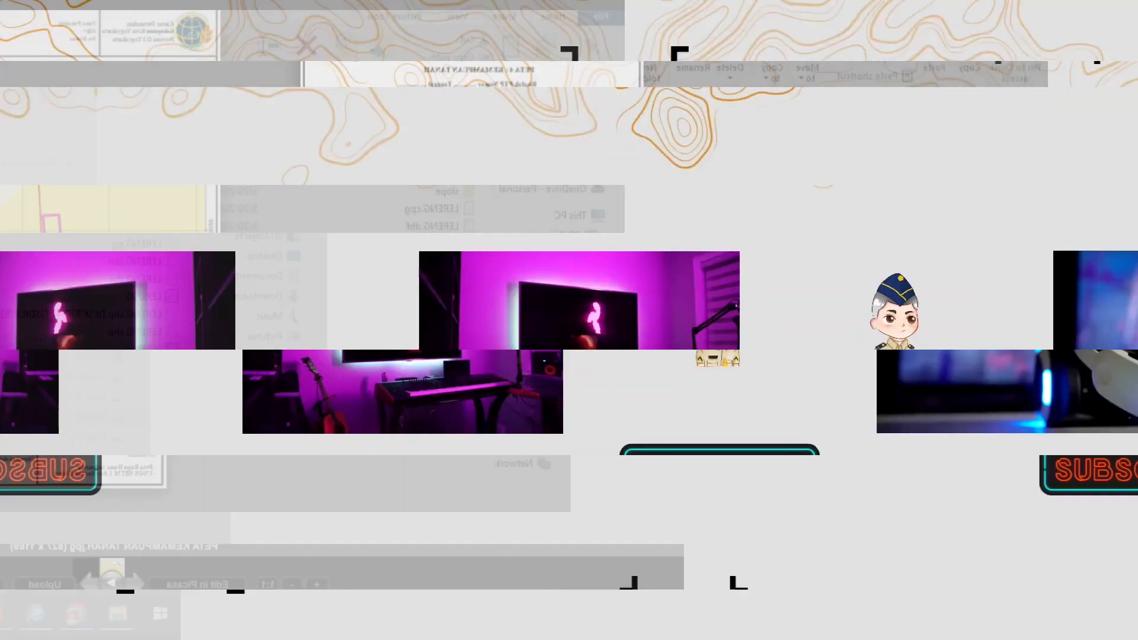